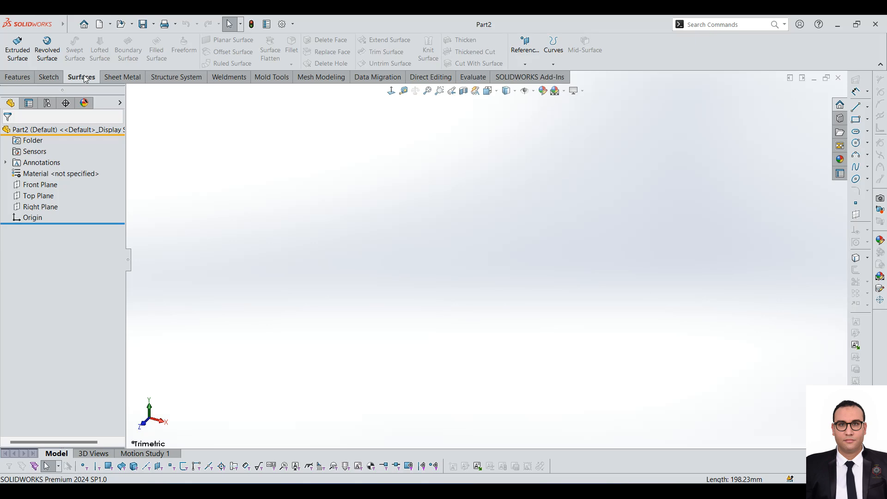
pyautogui.moveTo(3, 18)
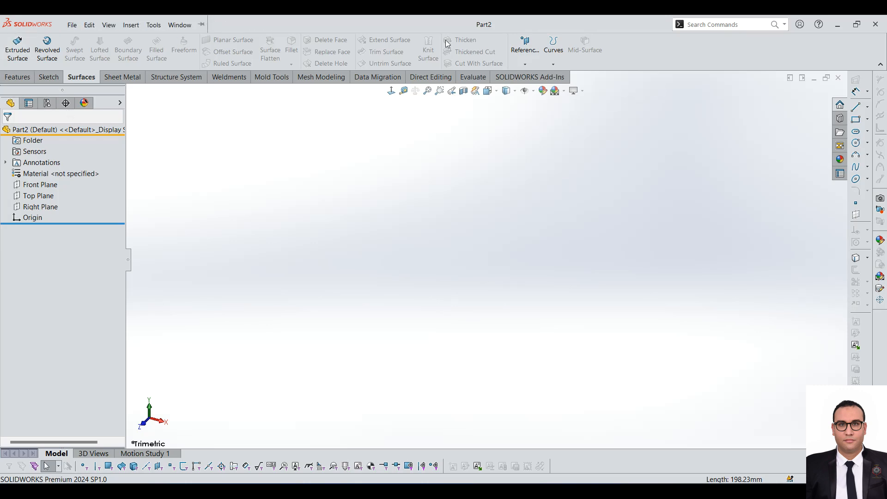
pyautogui.click(90, 24)
pyautogui.click(364, 140)
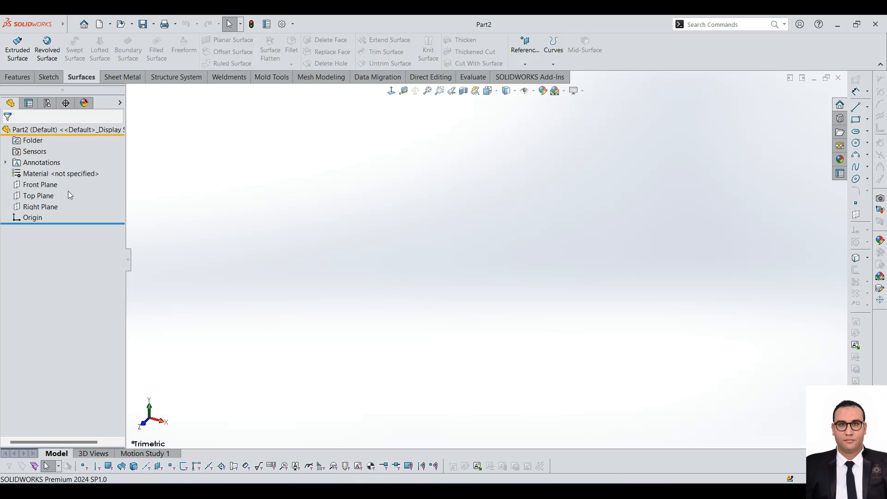
# - Sketch an open, wavy five-point spline on the Front Plane, just above the origin
pyautogui.click(40, 184)
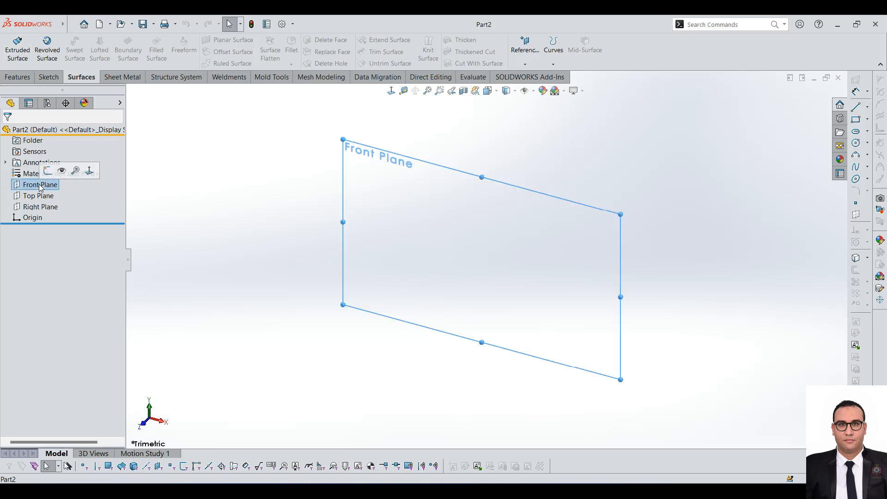
pyautogui.click(49, 77)
pyautogui.click(14, 46)
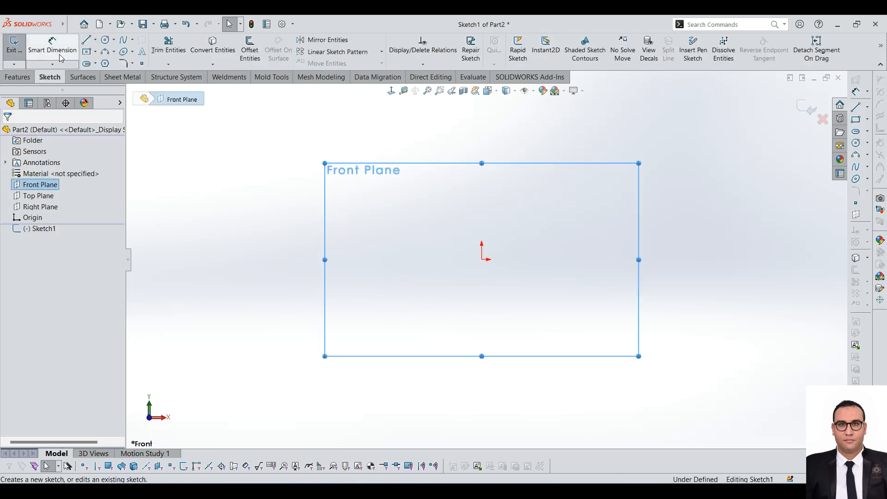
pyautogui.click(125, 44)
pyautogui.click(362, 250)
pyautogui.click(401, 201)
pyautogui.click(489, 231)
pyautogui.click(546, 194)
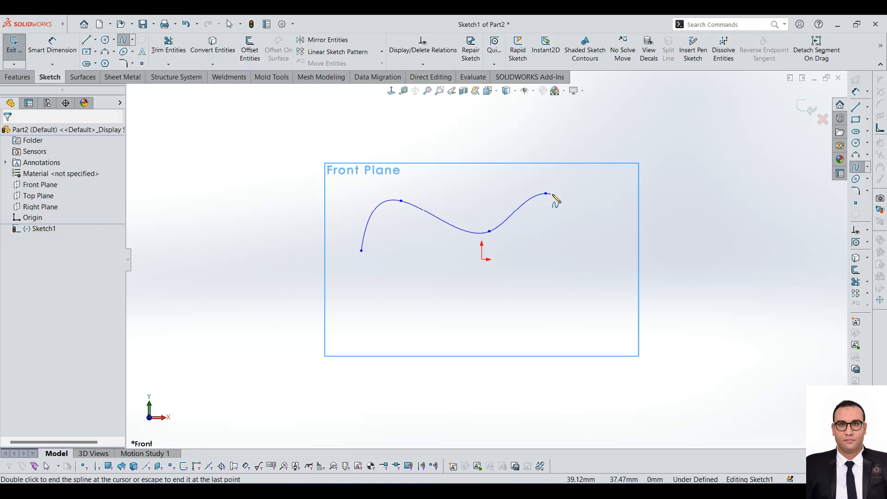
pyautogui.click(592, 197)
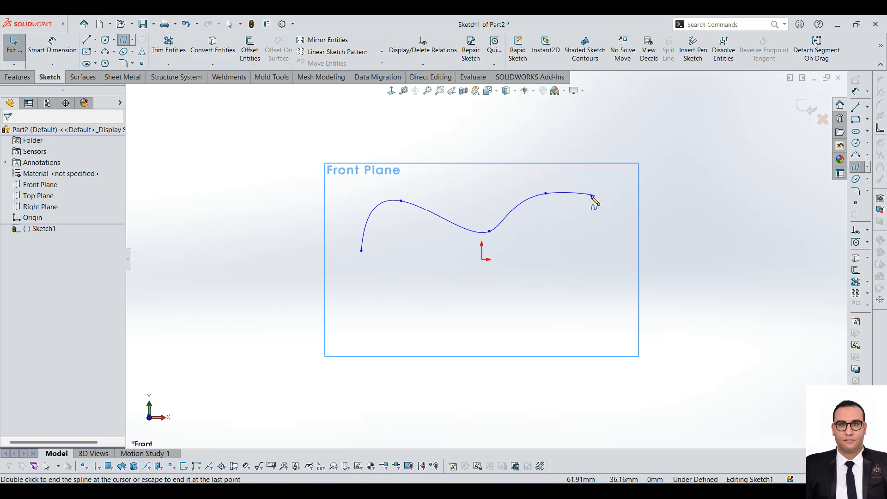
pyautogui.press('Escape')
# - Set up a surface extrude of the spline, starting at the sketch plane, with a blind depth of 71 mm
pyautogui.moveTo(528, 229)
pyautogui.mouseDown(button='middle')
pyautogui.moveTo(493, 236)
pyautogui.moveTo(529, 279)
pyautogui.moveTo(471, 301)
pyautogui.moveTo(475, 337)
pyautogui.moveTo(493, 264)
pyautogui.moveTo(529, 239)
pyautogui.mouseUp(button='middle')
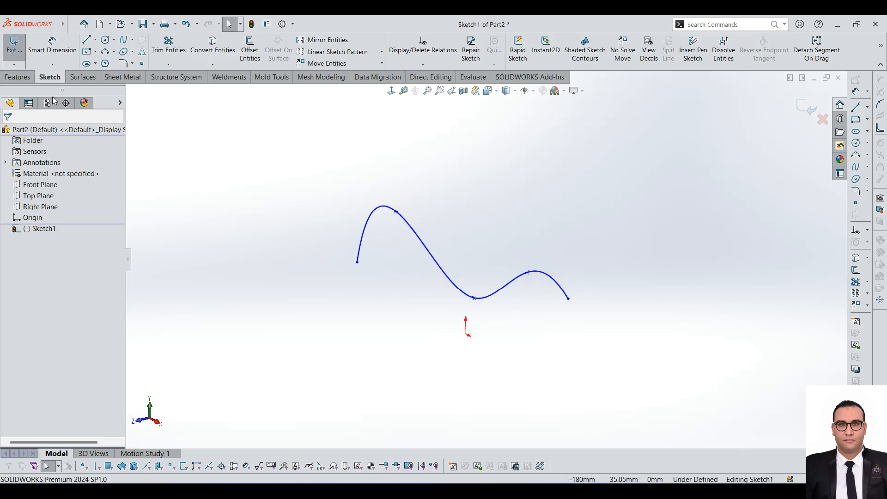
pyautogui.click(84, 77)
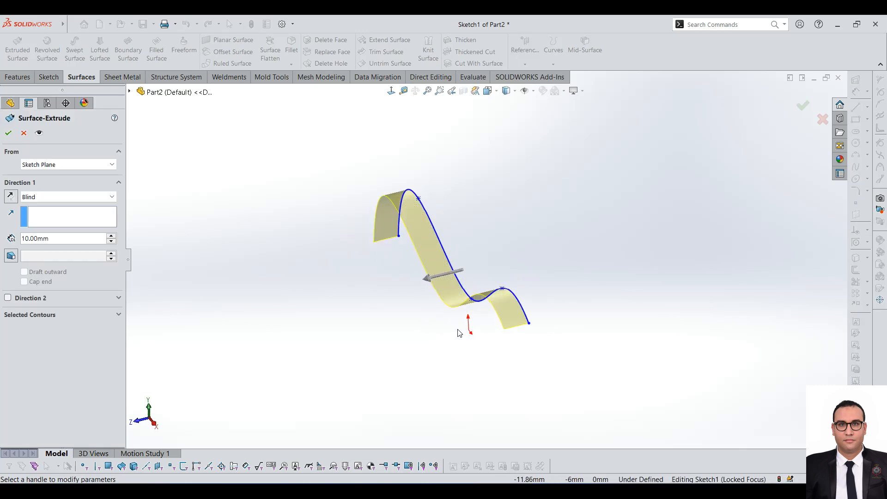
pyautogui.moveTo(440, 275); pyautogui.dragTo(316, 296)
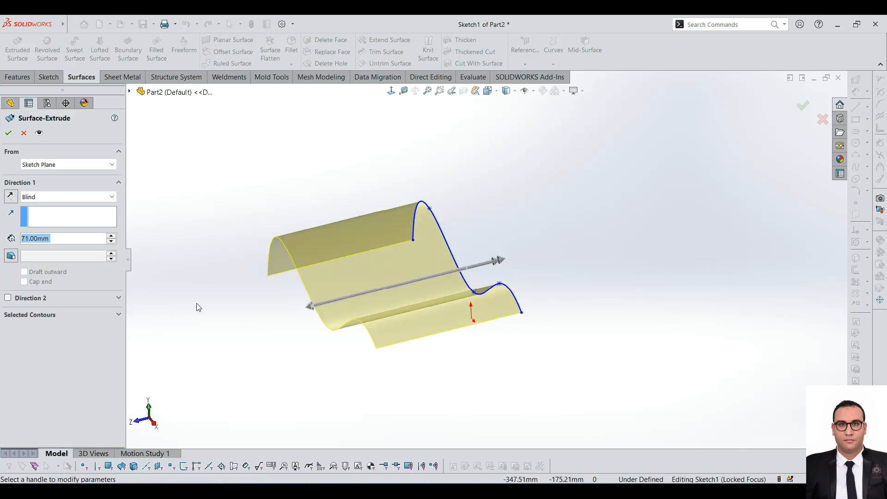
pyautogui.click(54, 166)
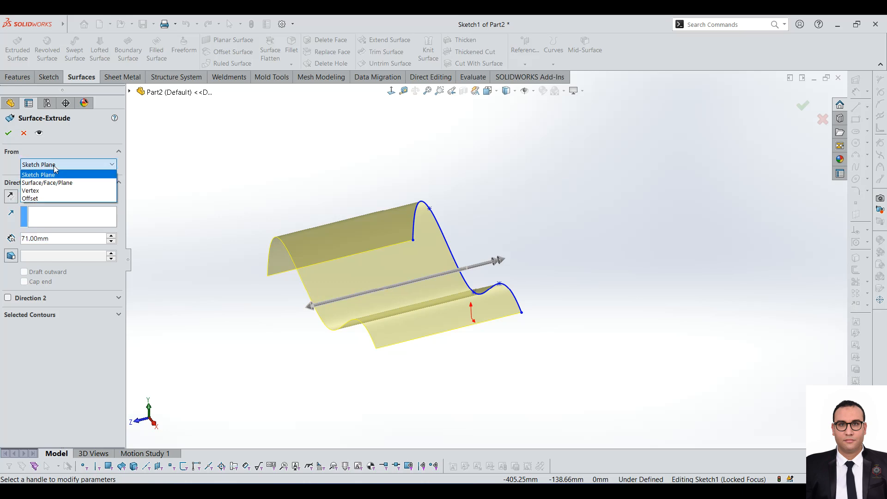
pyautogui.click(53, 165)
pyautogui.click(46, 197)
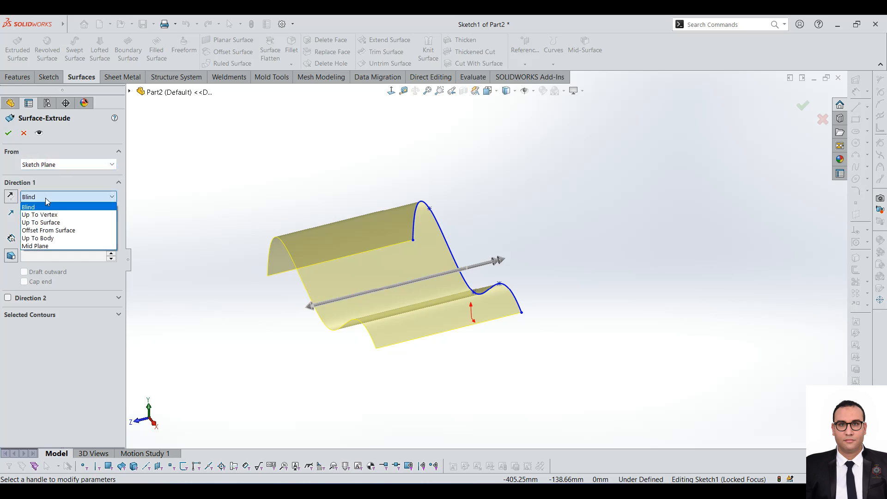
pyautogui.click(63, 197)
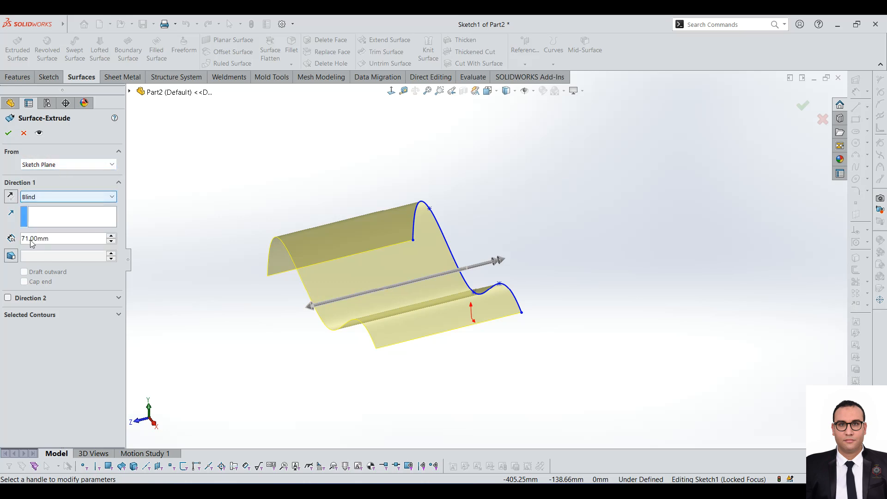
# - Try a 7-degree draft with the outward option on the surface extrude, and switch the draft off
pyautogui.click(11, 256)
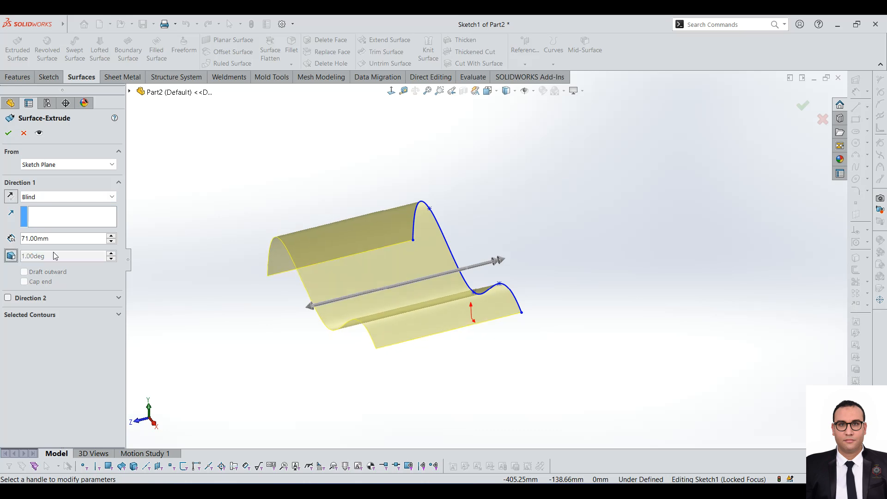
pyautogui.click(11, 256)
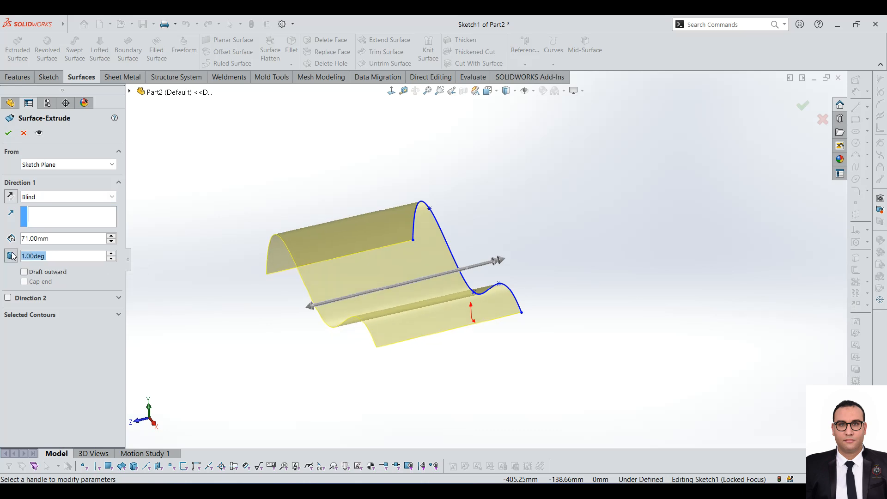
pyautogui.click(111, 255)
pyautogui.click(111, 254)
pyautogui.click(111, 254)
pyautogui.click(111, 254)
pyautogui.click(110, 254)
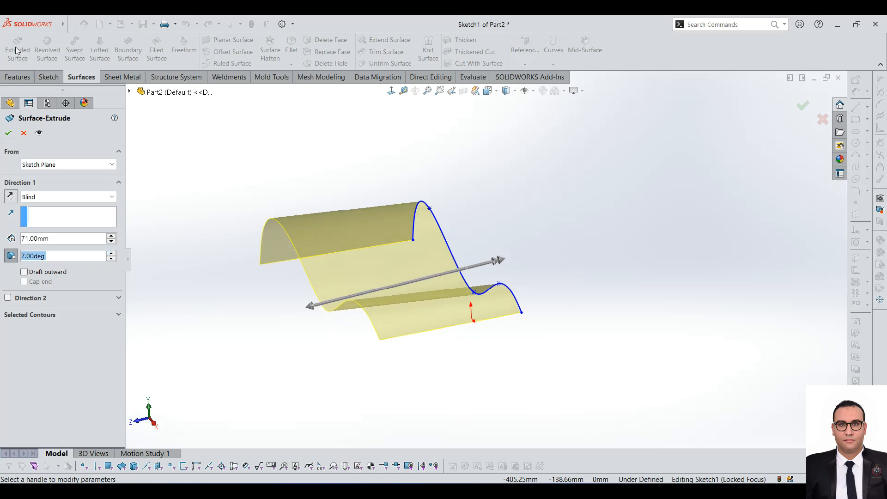
pyautogui.click(17, 77)
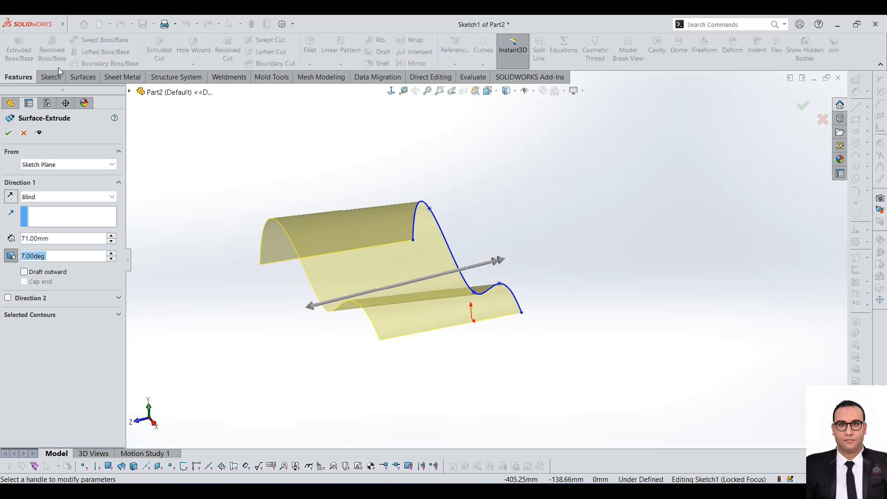
pyautogui.click(80, 78)
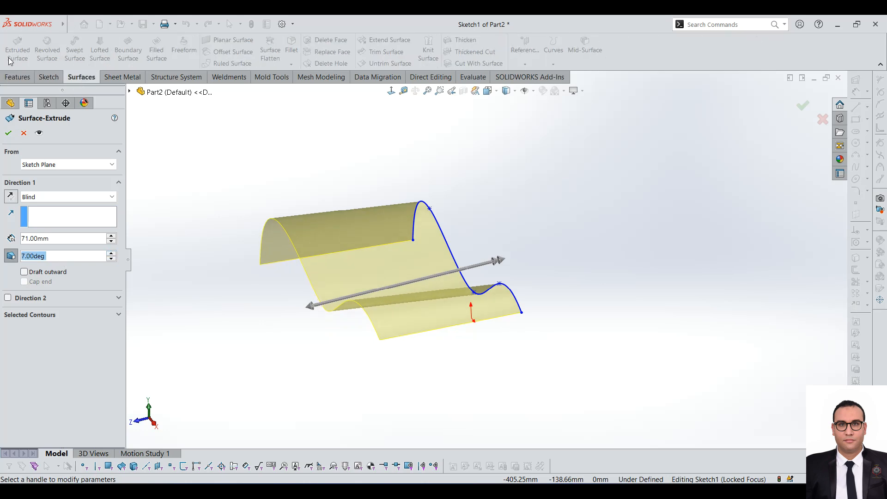
pyautogui.click(45, 275)
pyautogui.click(45, 275)
pyautogui.click(25, 272)
pyautogui.click(10, 255)
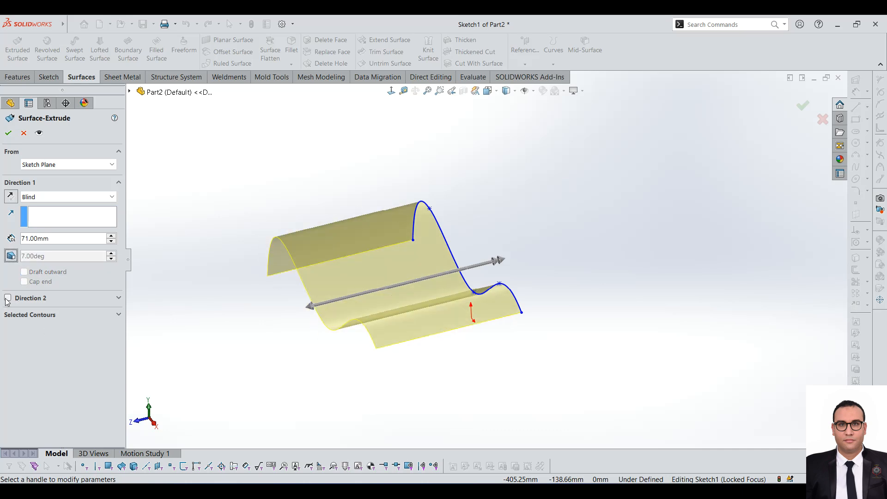
# - Complete the surface extrude in a single direction, with Direction 2 off and no contour selected
pyautogui.click(8, 298)
pyautogui.click(8, 298)
pyautogui.click(56, 315)
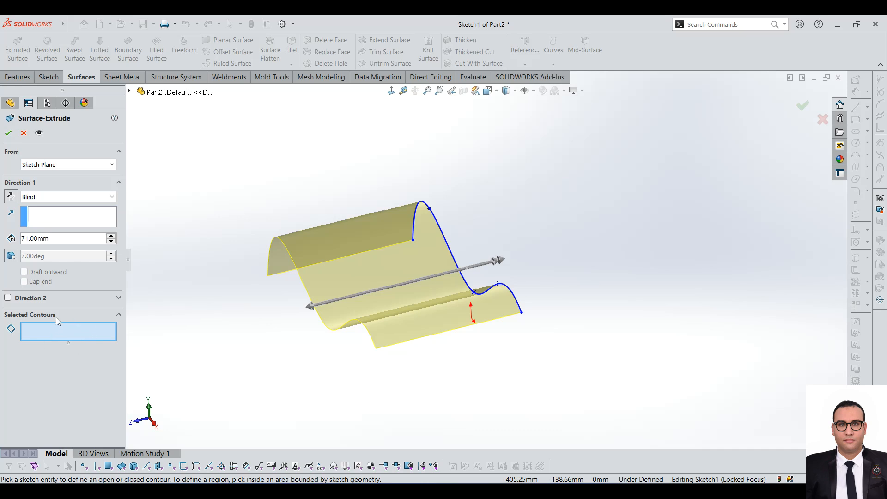
pyautogui.click(9, 133)
pyautogui.moveTo(279, 256)
pyautogui.mouseDown(button='middle')
pyautogui.moveTo(453, 284)
pyautogui.moveTo(532, 373)
pyautogui.moveTo(533, 420)
pyautogui.moveTo(493, 420)
pyautogui.moveTo(463, 200)
pyautogui.moveTo(446, 345)
pyautogui.moveTo(530, 284)
pyautogui.moveTo(511, 310)
pyautogui.mouseUp(button='middle')
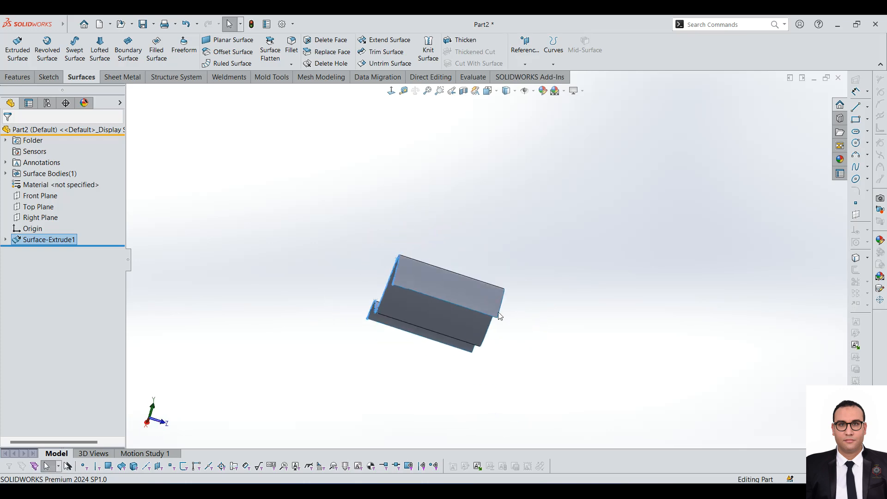
pyautogui.moveTo(422, 345)
pyautogui.mouseDown(button='middle')
pyautogui.moveTo(492, 282)
pyautogui.moveTo(392, 350)
pyautogui.moveTo(498, 237)
pyautogui.moveTo(465, 292)
pyautogui.mouseUp(button='middle')
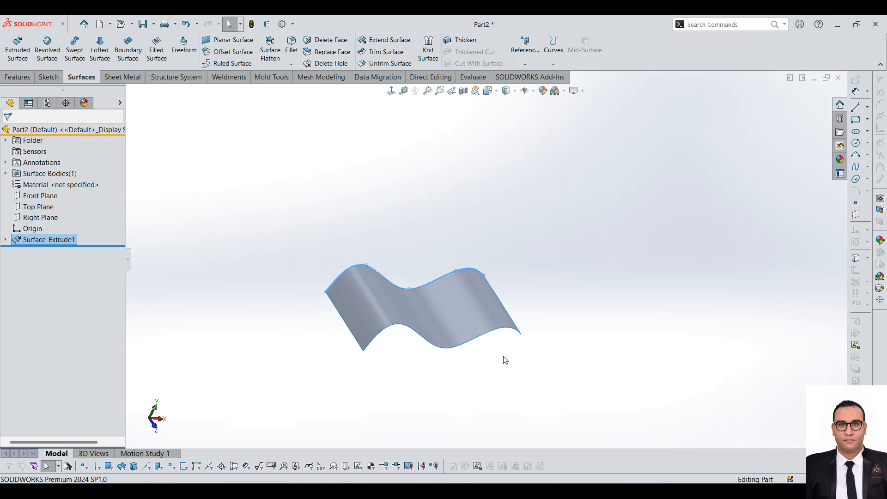
pyautogui.scroll(2, 471, 356)
pyautogui.scroll(-3, 476, 322)
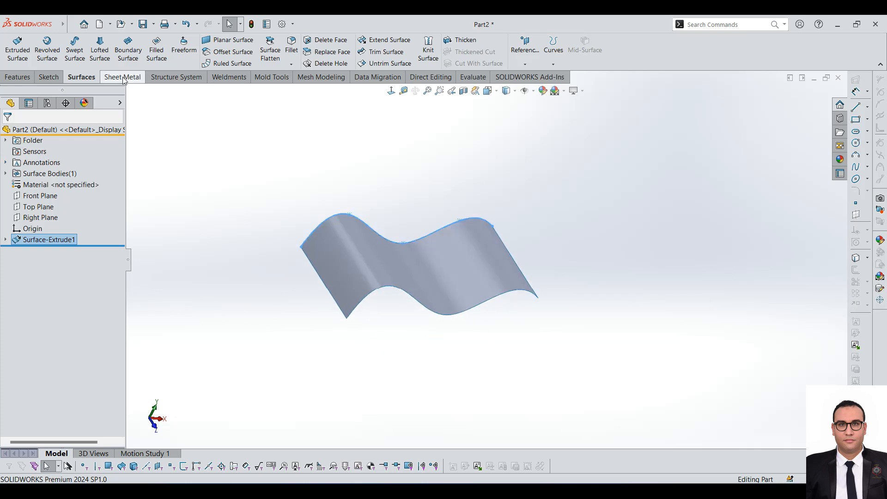
pyautogui.click(53, 57)
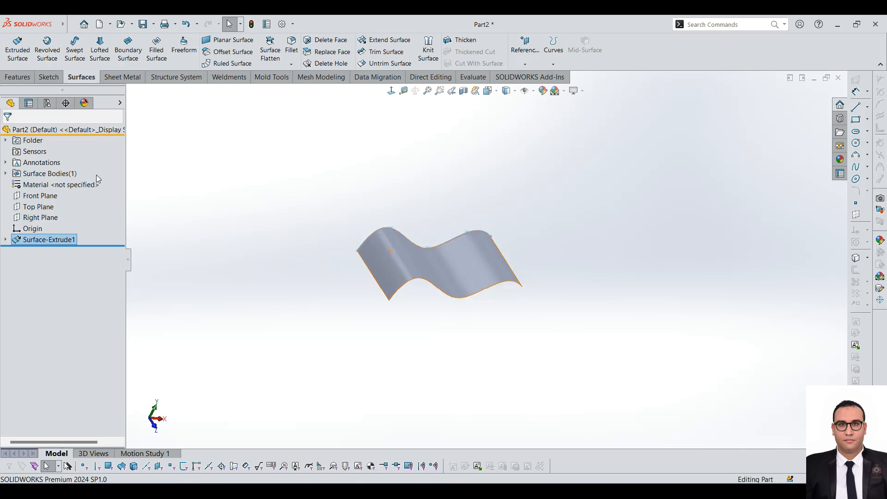
# - Sketch a wavy six-point spline on the Front Plane, well above the extruded surface
pyautogui.click(40, 196)
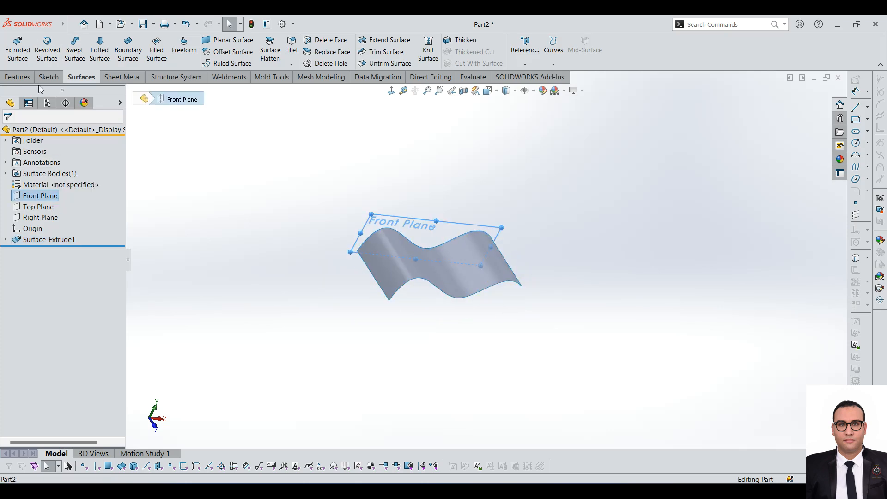
pyautogui.click(42, 77)
pyautogui.click(14, 46)
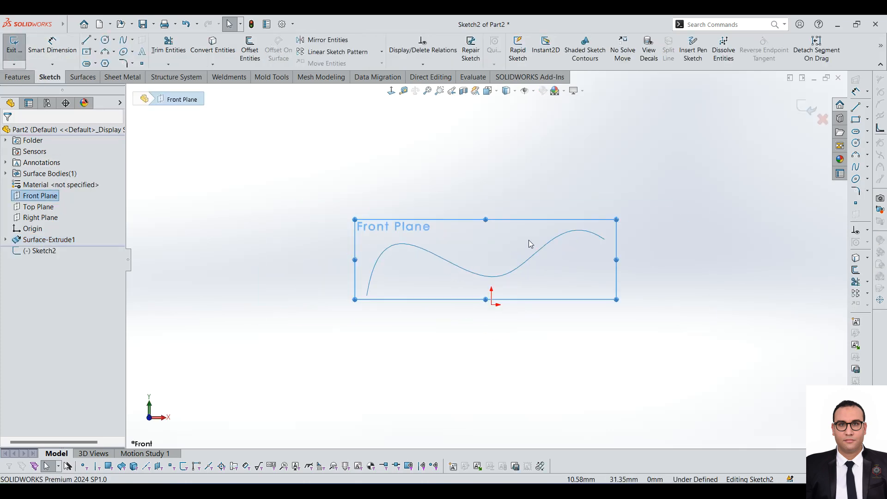
pyautogui.scroll(5, 214, 105)
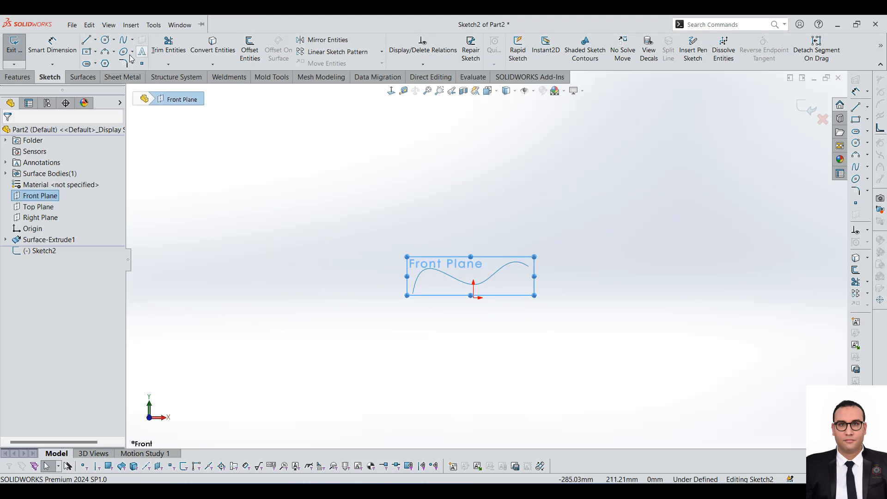
pyautogui.click(123, 40)
pyautogui.scroll(3, 505, 178)
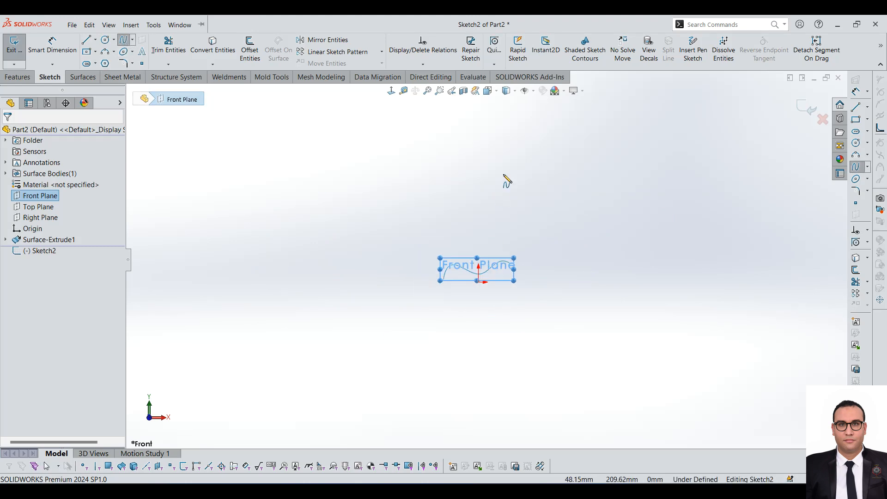
pyautogui.scroll(-3, 506, 166)
pyautogui.click(367, 221)
pyautogui.click(432, 196)
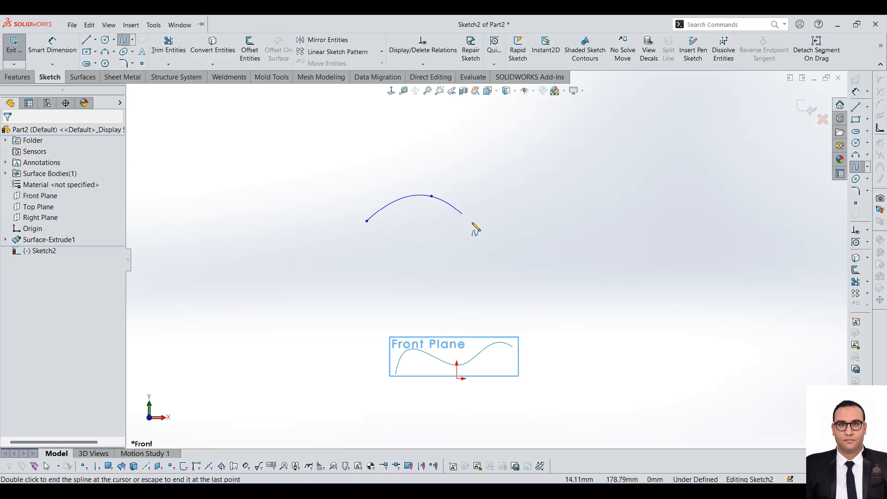
pyautogui.click(476, 227)
pyautogui.click(539, 191)
pyautogui.click(595, 210)
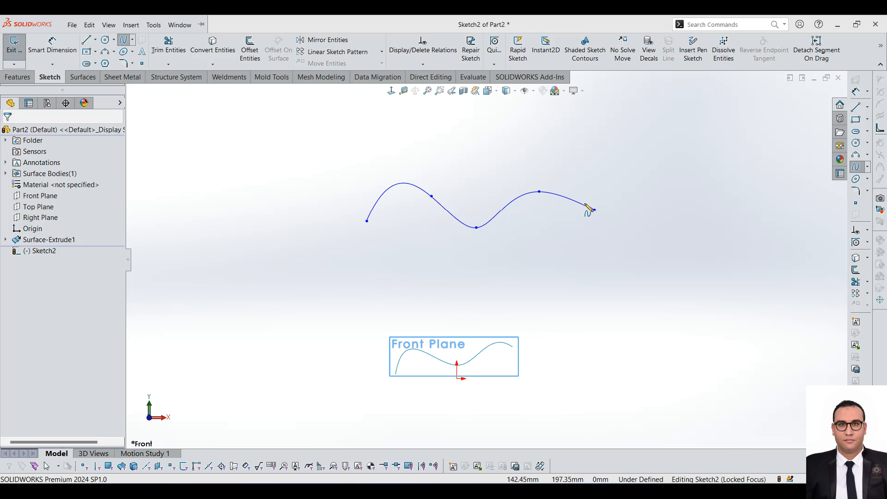
pyautogui.doubleClick(624, 226)
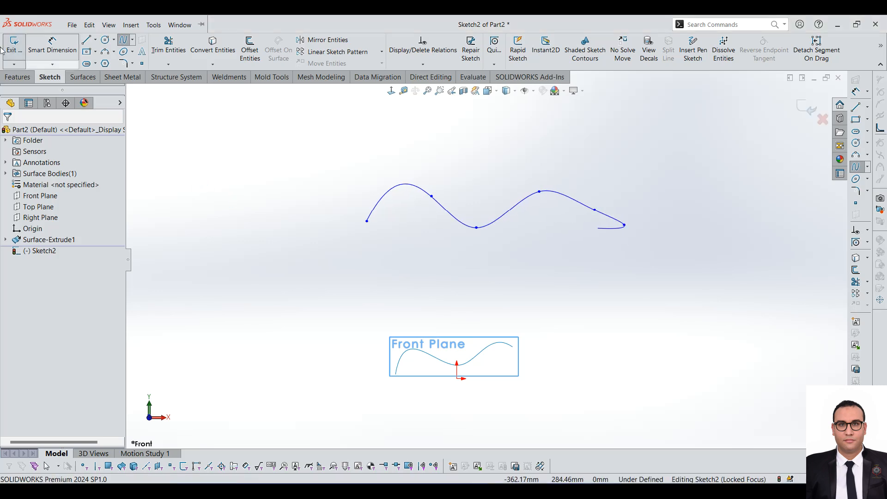
# - Draw a horizontal centerline about 396 mm long between the new spline and the extruded surface
pyautogui.click(95, 40)
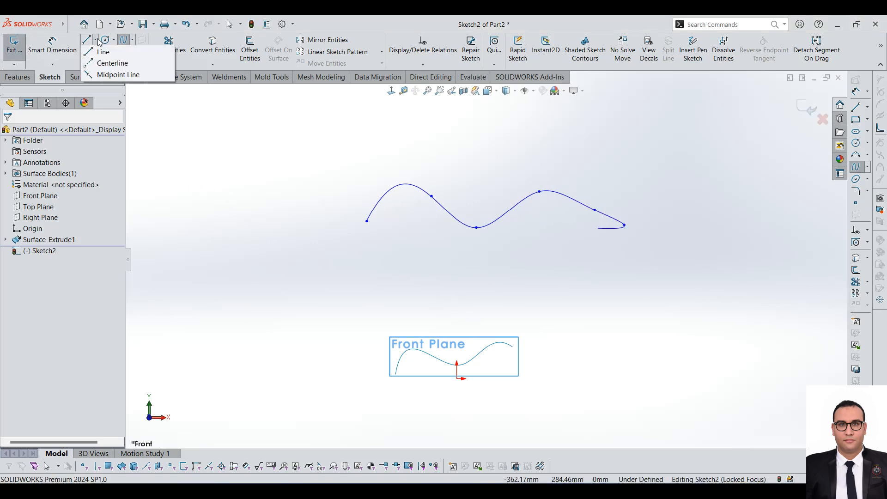
pyautogui.click(344, 272)
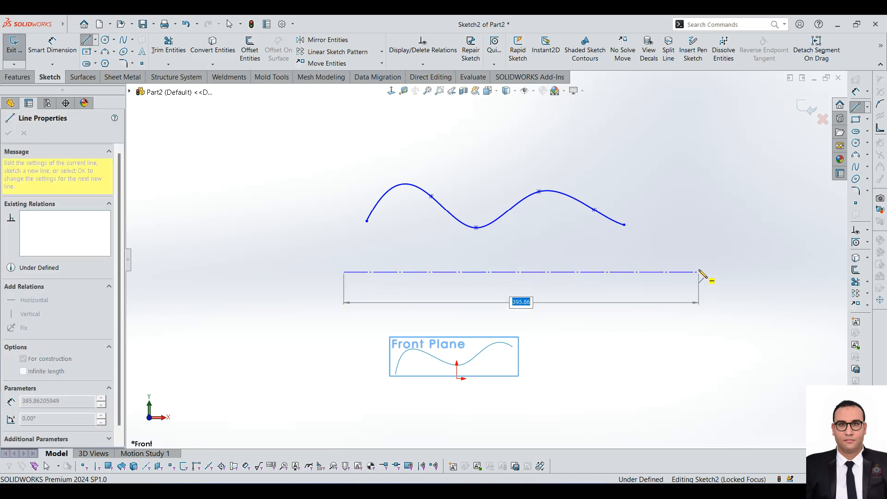
pyautogui.click(699, 274)
pyautogui.press('Escape')
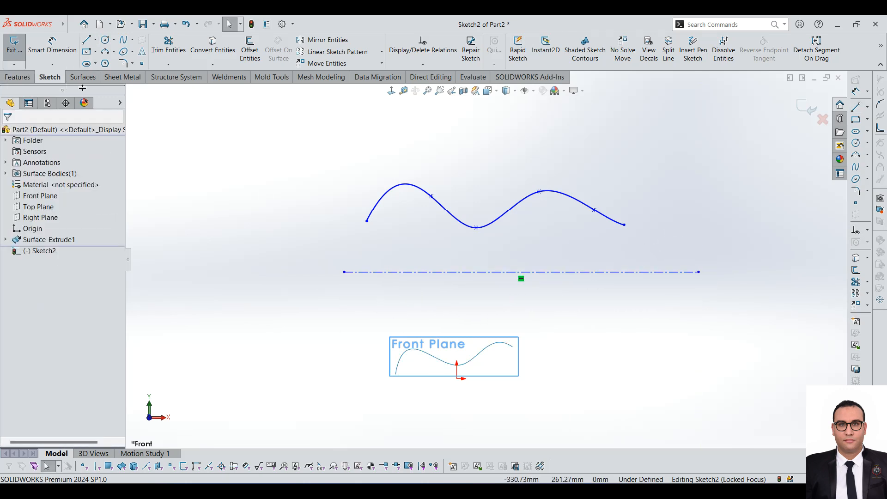
# - Start a 360-degree surface revolve of the upper spline around the horizontal centerline
pyautogui.click(122, 78)
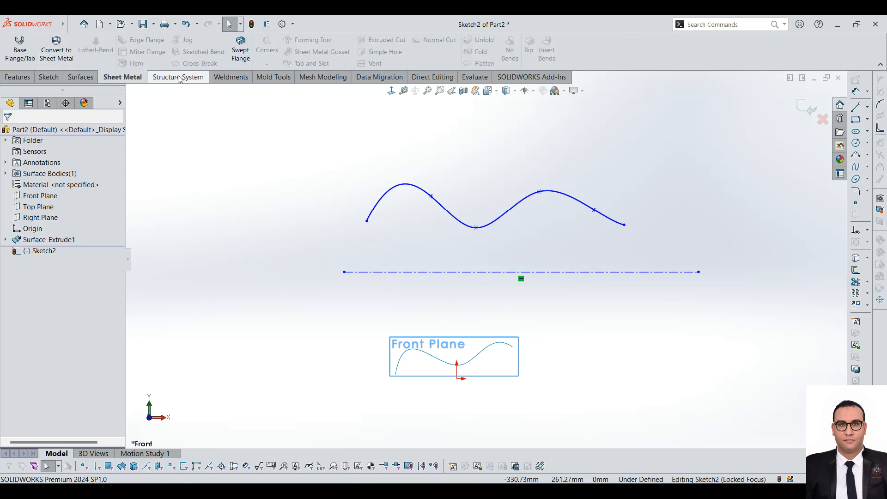
pyautogui.click(80, 77)
pyautogui.click(47, 49)
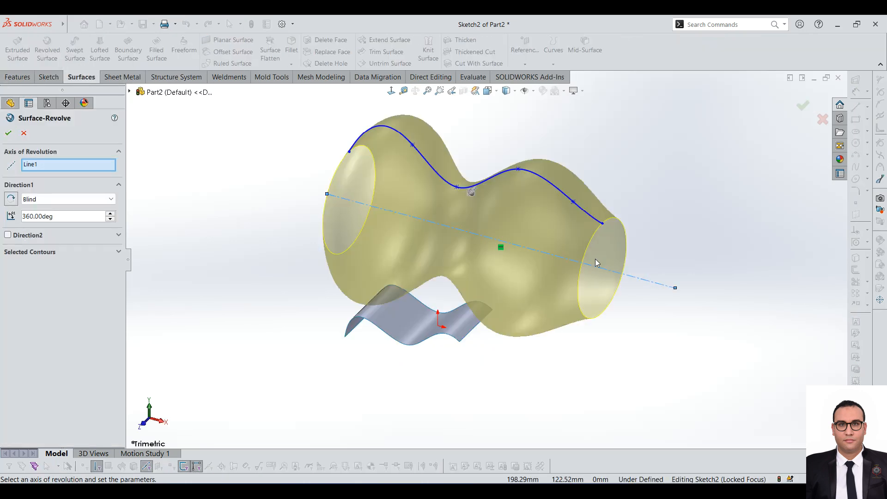
pyautogui.scroll(3, 445, 294)
pyautogui.moveTo(435, 277); pyautogui.dragTo(426, 172, button='middle')
pyautogui.scroll(-2, 648, 198)
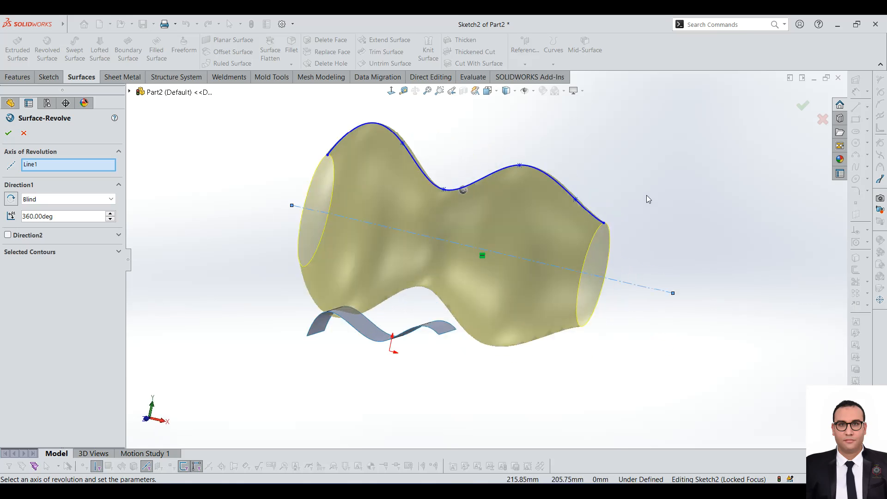
pyautogui.moveTo(498, 211)
pyautogui.mouseDown(button='middle')
pyautogui.moveTo(456, 214)
pyautogui.moveTo(465, 222)
pyautogui.mouseUp(button='middle')
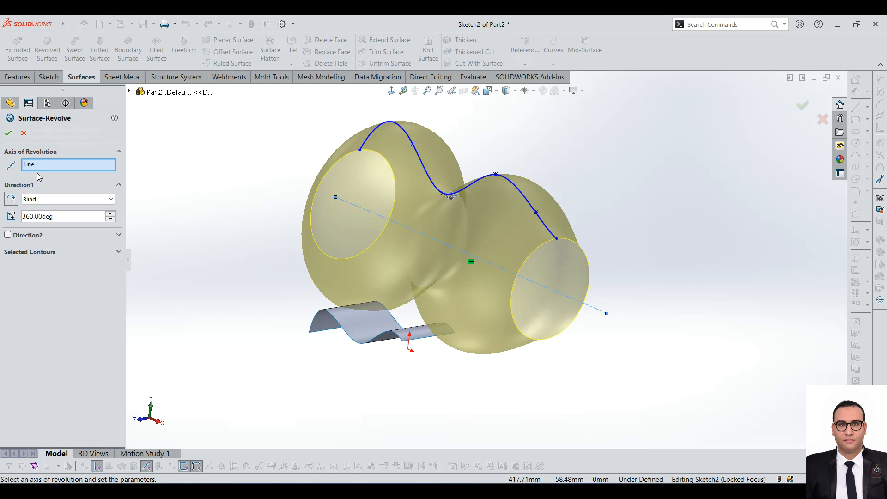
# - Set the surface revolve angle to 270 degrees, keeping the Blind end condition
pyautogui.click(37, 200)
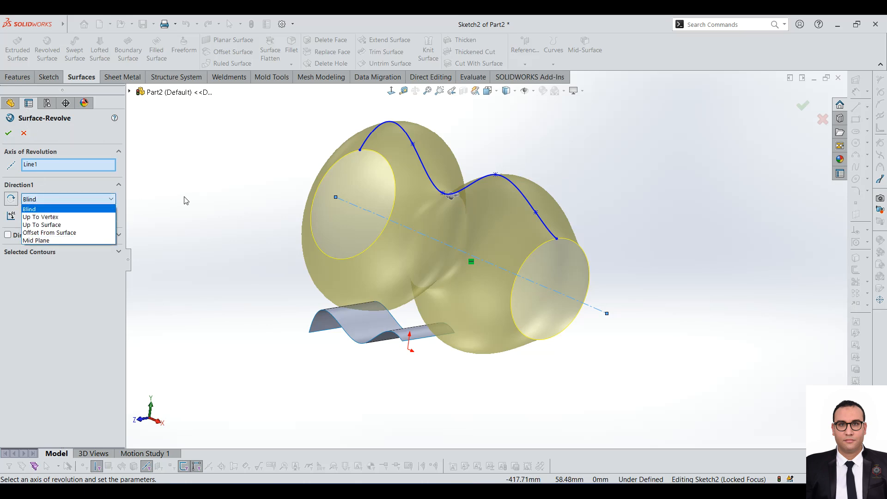
pyautogui.click(132, 207)
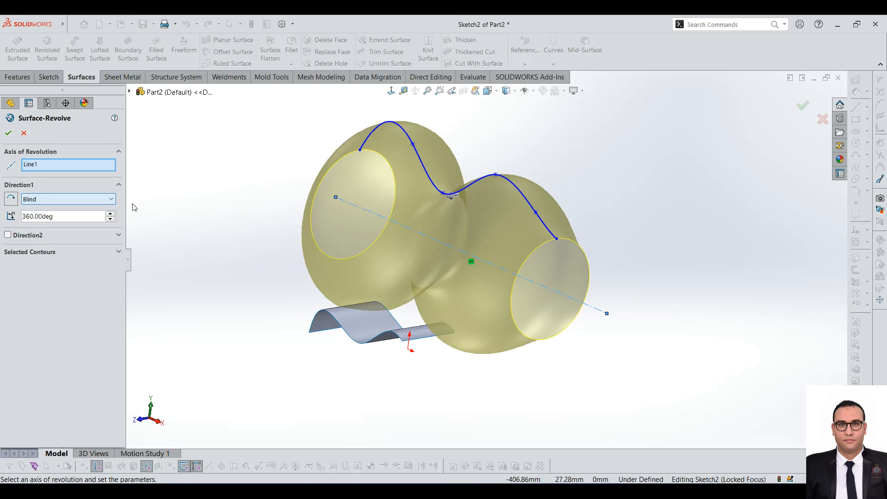
pyautogui.click(110, 219)
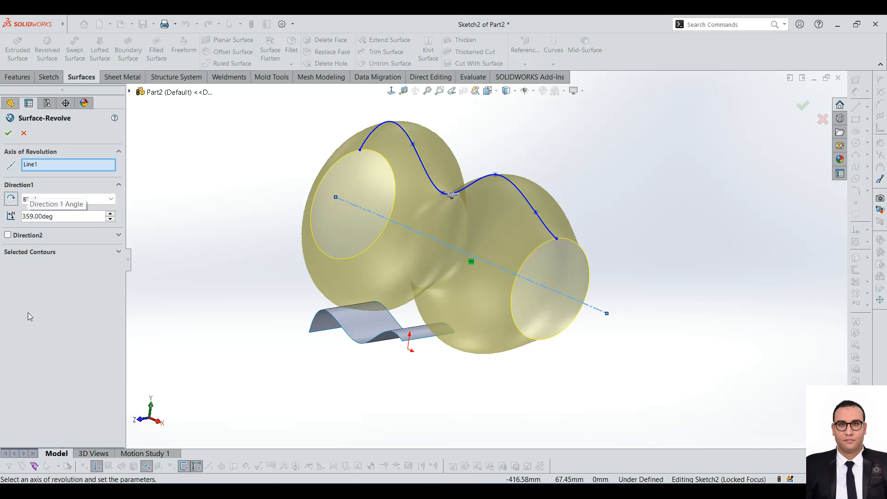
pyautogui.doubleClick(65, 214)
pyautogui.write('270')
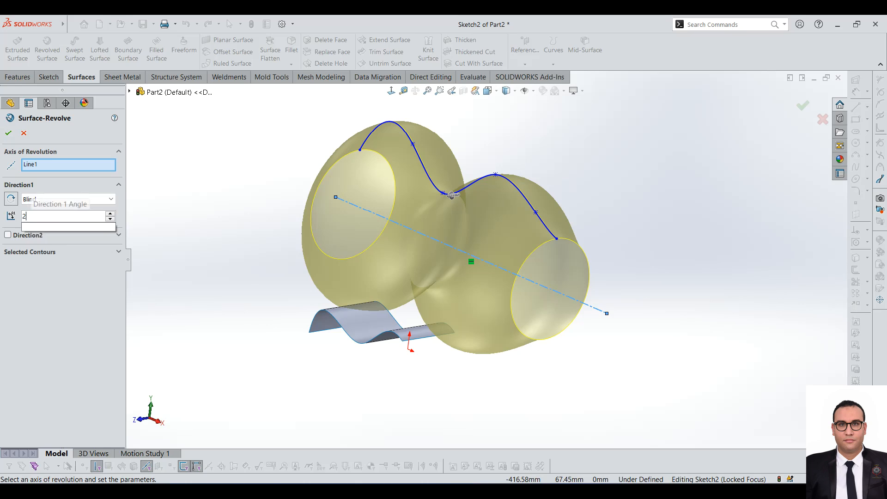
pyautogui.press('Return')
pyautogui.moveTo(441, 187); pyautogui.dragTo(413, 234, button='middle')
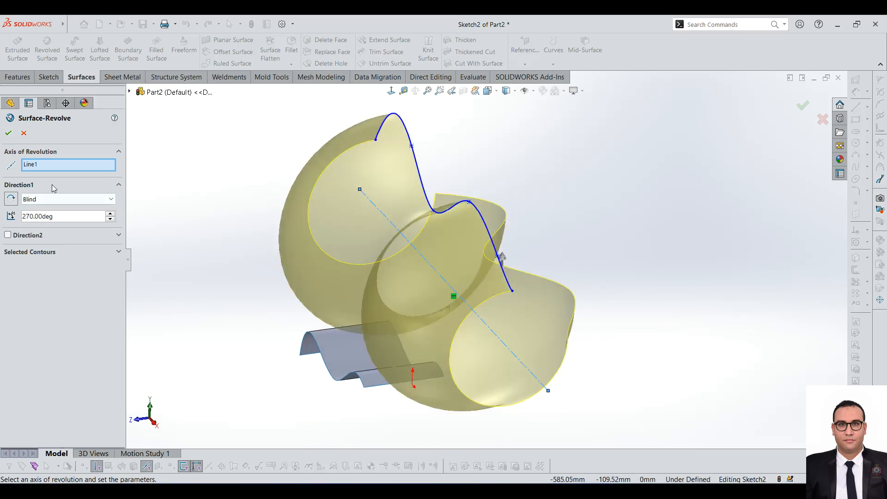
# - Reverse the revolve direction, and try Direction 2 before switching it off again
pyautogui.click(10, 199)
pyautogui.moveTo(455, 286); pyautogui.dragTo(488, 262, button='middle')
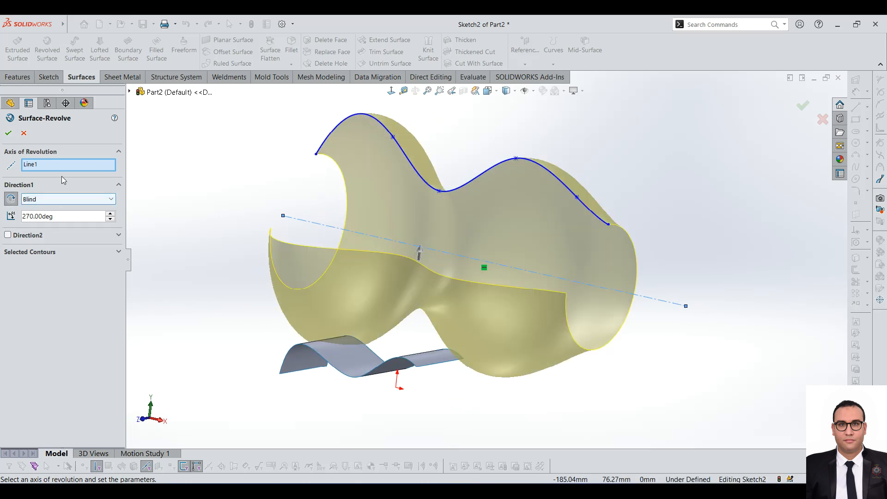
pyautogui.click(7, 237)
pyautogui.click(7, 237)
# - Change the revolve's end condition to Mid Plane and complete the revolved surface
pyautogui.click(37, 200)
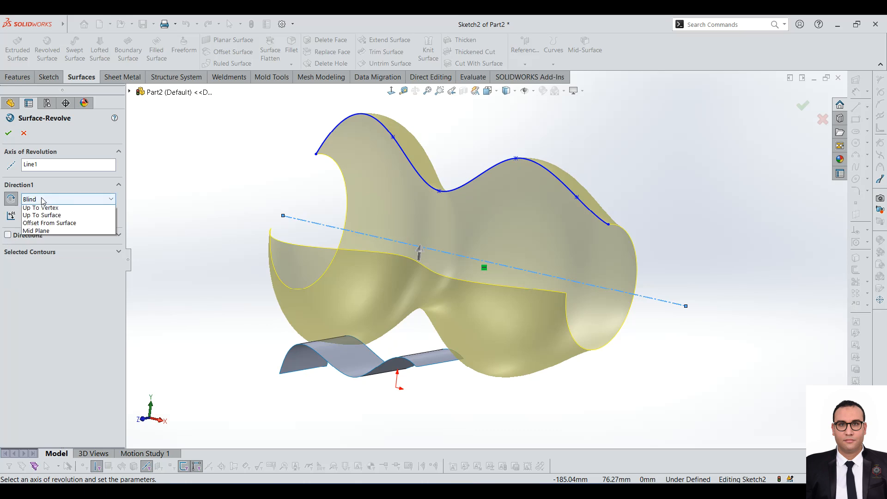
pyautogui.click(36, 240)
pyautogui.moveTo(539, 247); pyautogui.dragTo(579, 227, button='middle')
pyautogui.click(8, 134)
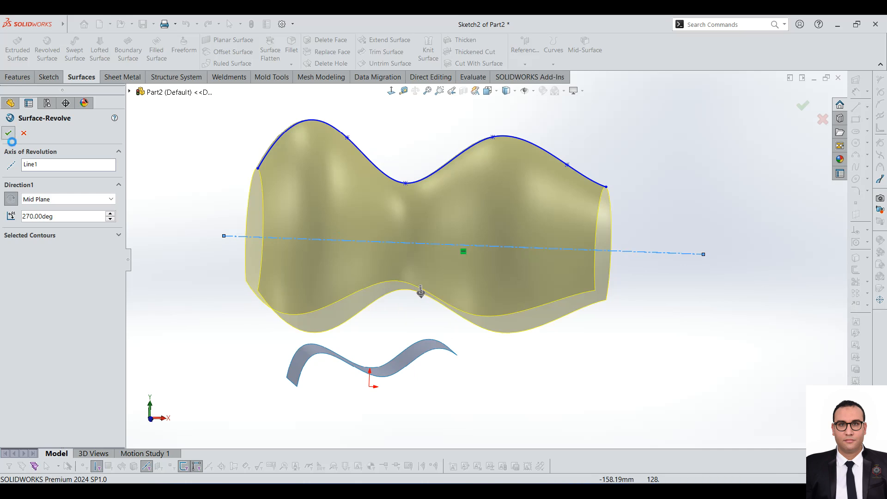
pyautogui.moveTo(292, 222); pyautogui.dragTo(353, 212, button='middle')
pyautogui.scroll(4, 353, 213)
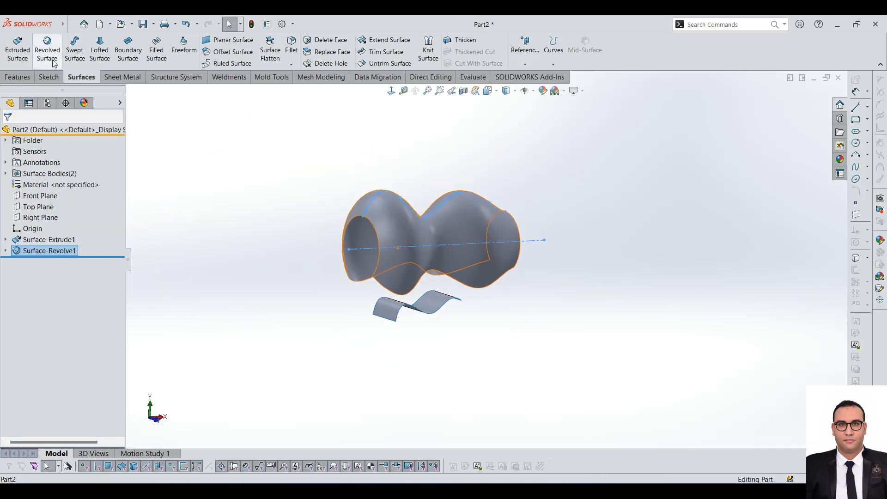
pyautogui.moveTo(329, 208); pyautogui.dragTo(503, 298, button='middle')
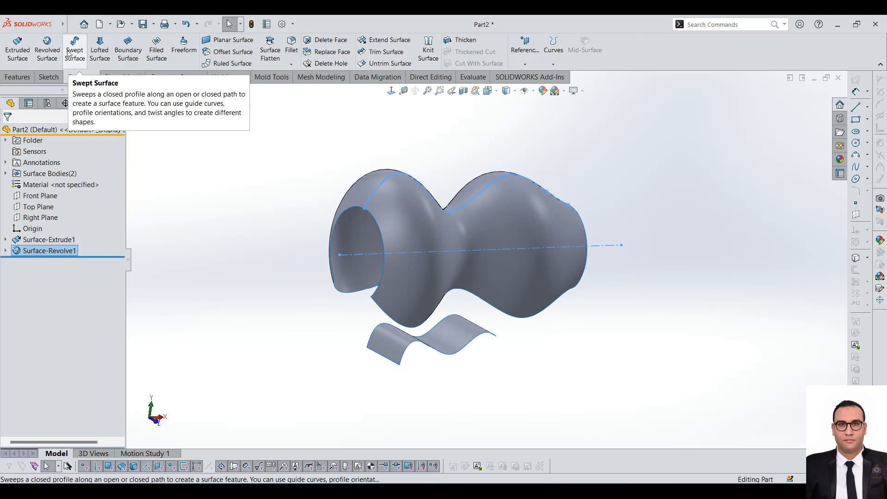
# - On the Front Plane, sketch a sloping line about 164 mm long above the revolved surface, continued by a tangent arc of about 72 mm radius
pyautogui.click(46, 198)
pyautogui.click(49, 76)
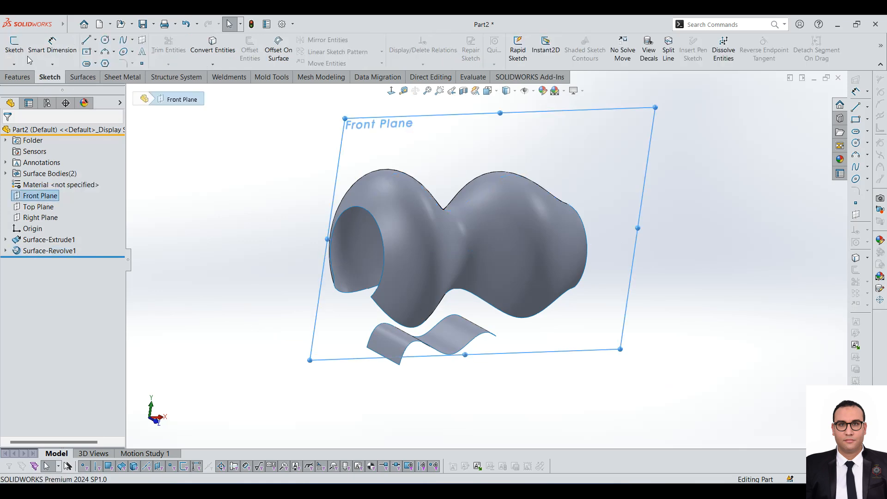
pyautogui.click(15, 45)
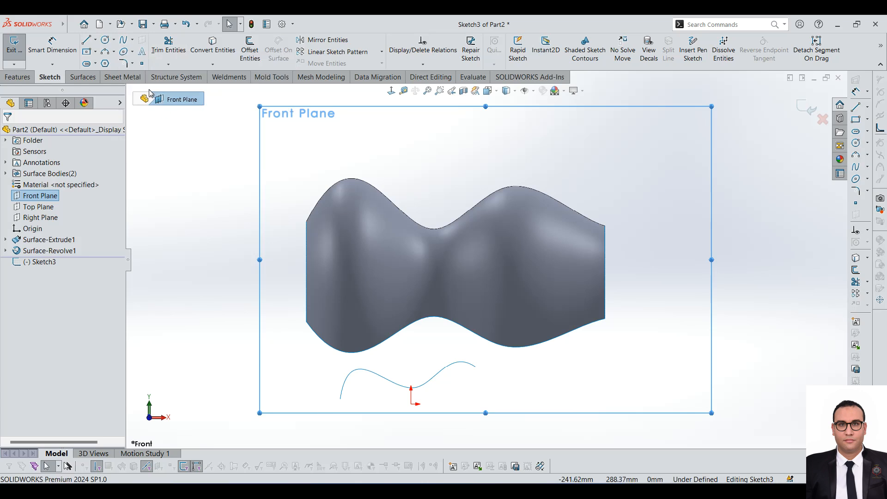
pyautogui.click(86, 41)
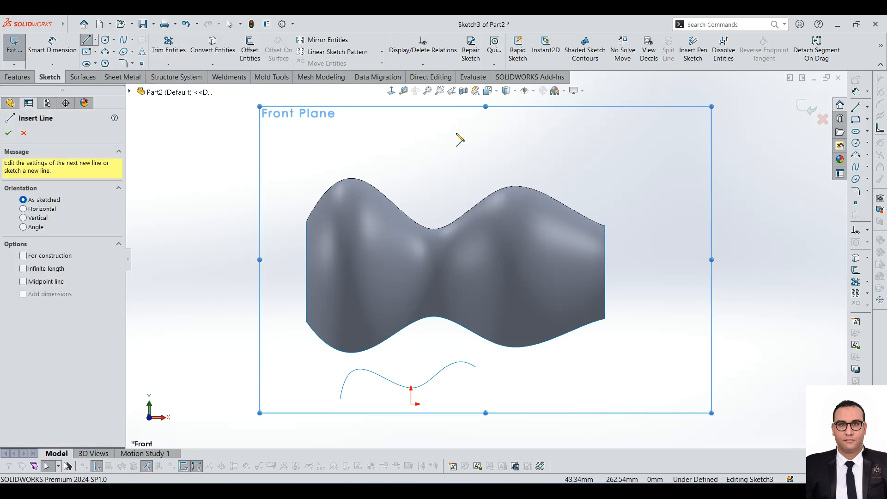
pyautogui.scroll(2, 460, 139)
pyautogui.click(413, 123)
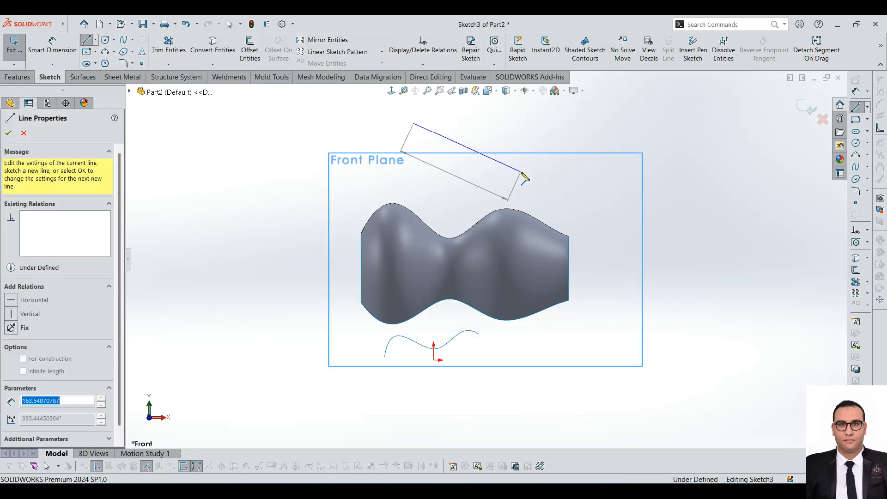
pyautogui.click(521, 172)
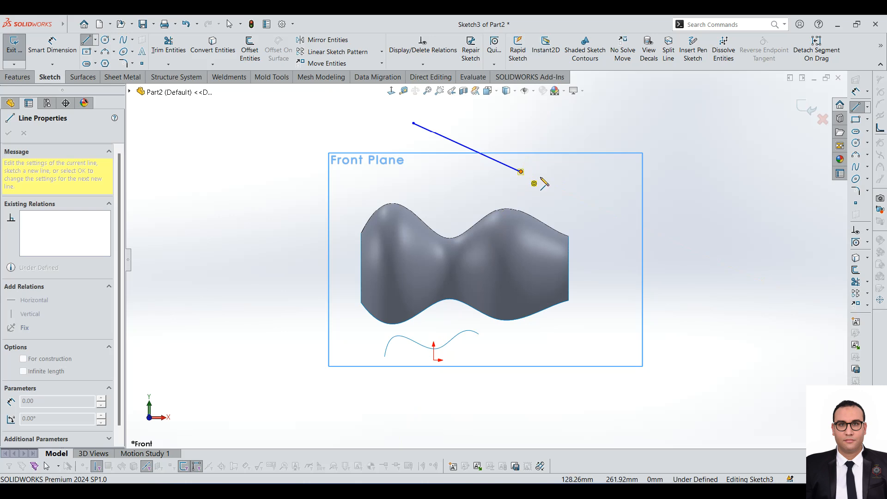
pyautogui.click(575, 164)
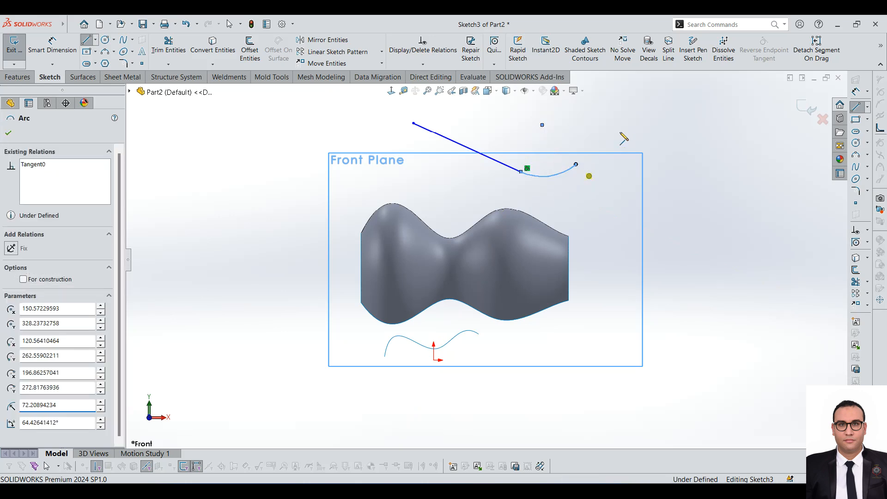
# - Extend the path with a rising tangent line, a second tangent arc and a descending tangent line about 102 mm long, and exit the sketch
pyautogui.click(636, 115)
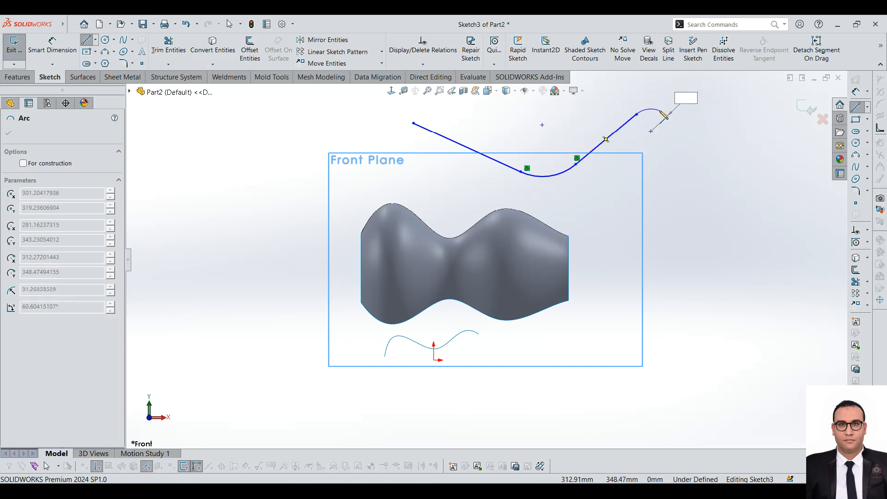
pyautogui.click(675, 114)
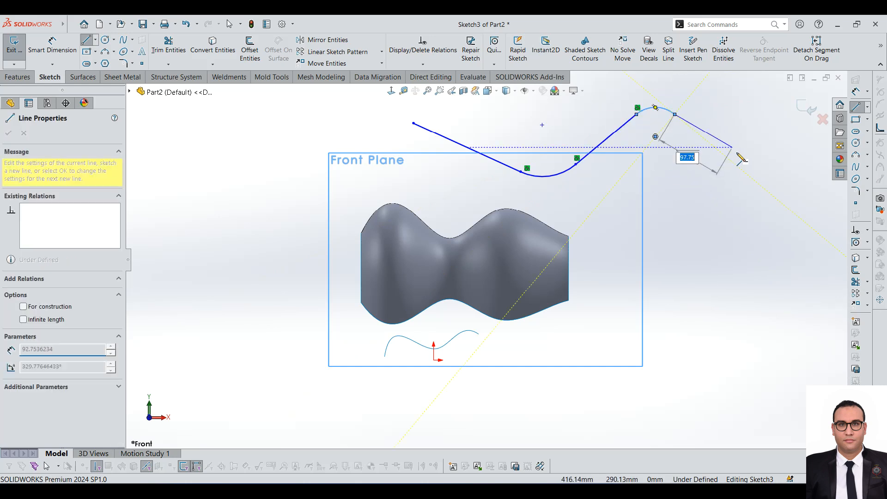
pyautogui.click(729, 163)
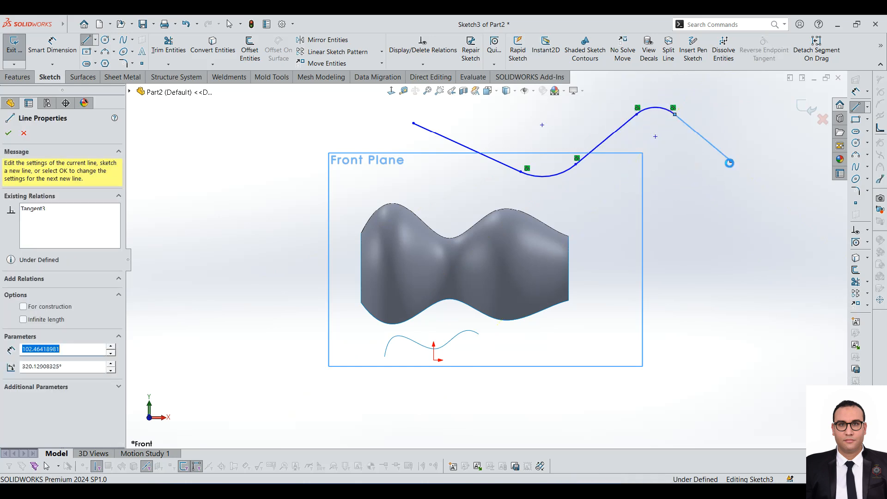
pyautogui.press('Escape')
pyautogui.scroll(2, 651, 164)
pyautogui.scroll(-2, 690, 131)
pyautogui.moveTo(499, 194)
pyautogui.mouseDown(button='middle')
pyautogui.moveTo(536, 234)
pyautogui.moveTo(497, 217)
pyautogui.mouseUp(button='middle')
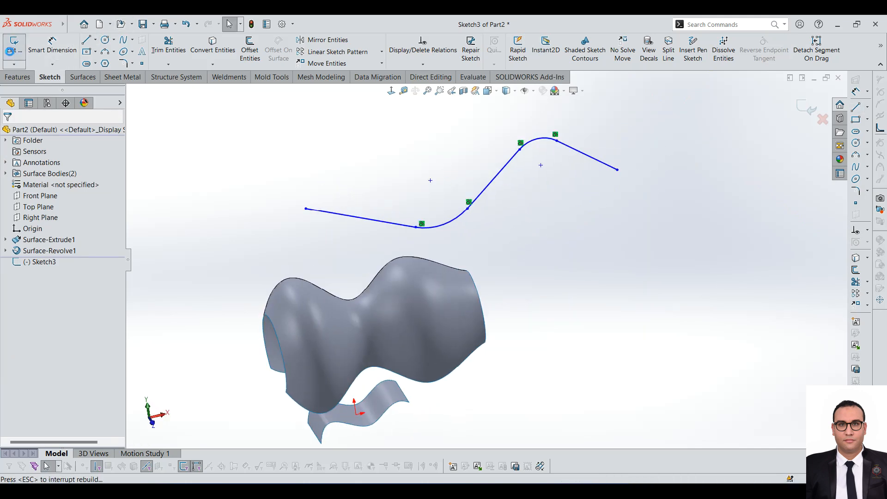
pyautogui.click(14, 46)
# - Create a reference plane through the start point of the path's first line, perpendicular to that line
pyautogui.scroll(-2, 438, 145)
pyautogui.click(439, 144)
pyautogui.scroll(-1, 439, 144)
pyautogui.scroll(3, 313, 211)
pyautogui.scroll(-2, 415, 259)
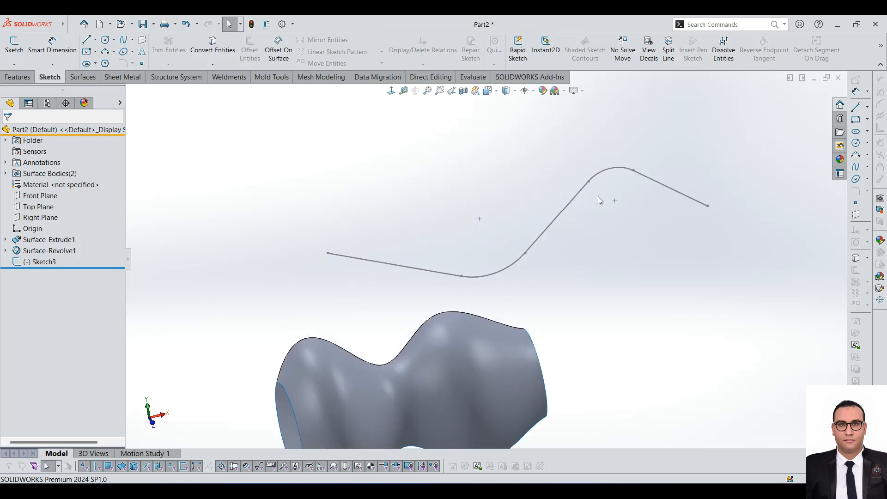
pyautogui.click(356, 258)
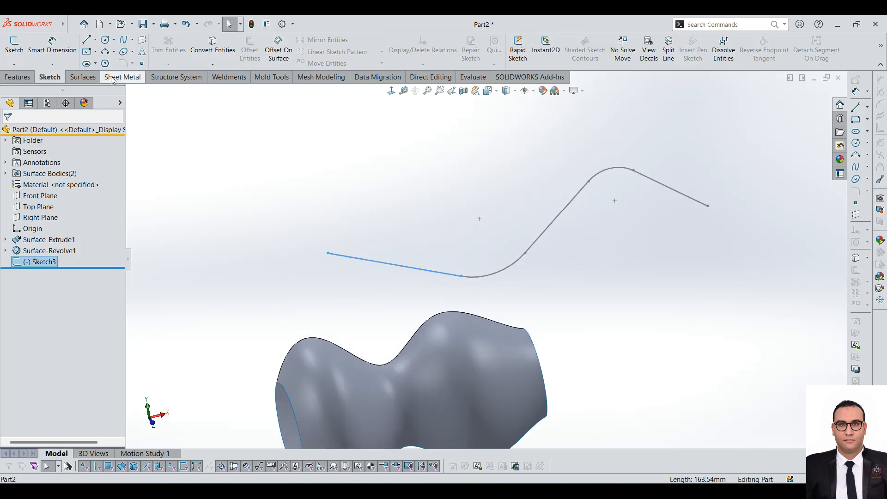
pyautogui.click(14, 77)
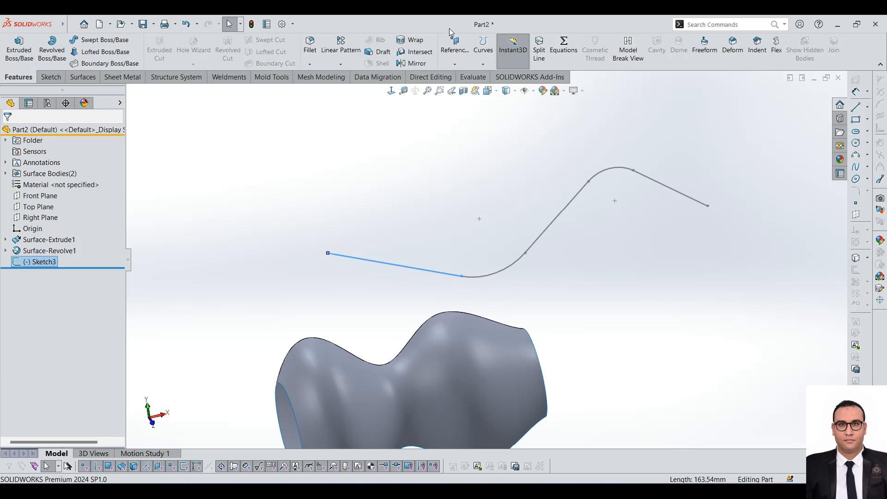
pyautogui.click(455, 64)
pyautogui.click(462, 75)
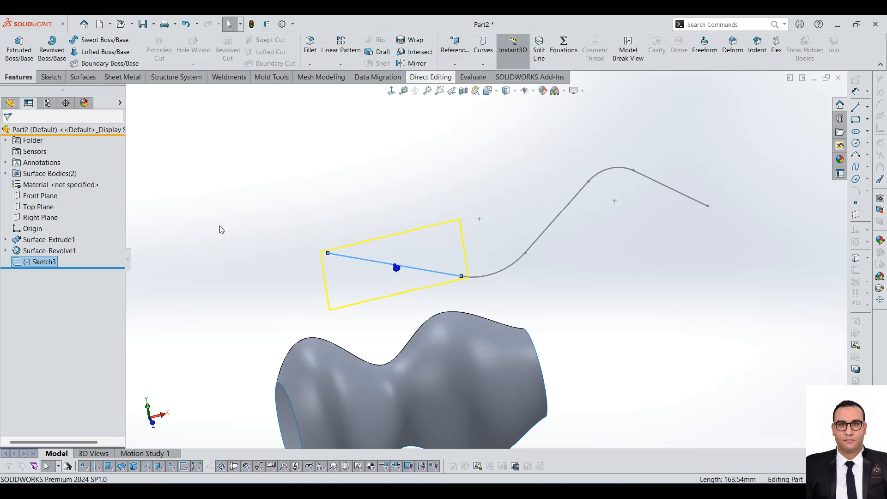
pyautogui.click(329, 253)
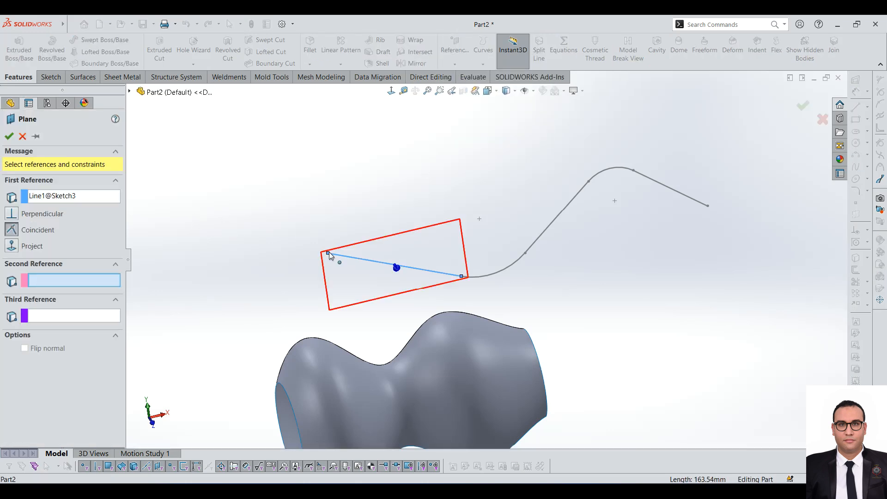
pyautogui.click(8, 137)
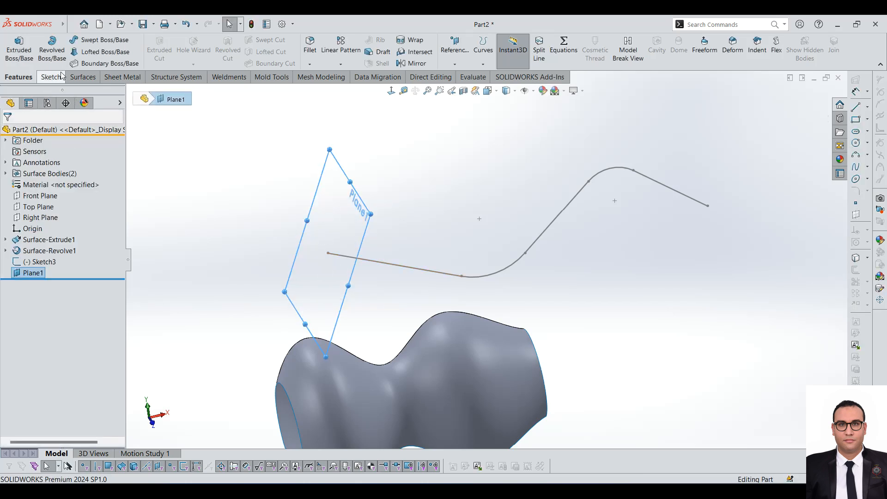
# - Sketch a six-sided polygon on the new reference plane, centred on the start point of the path's first line
pyautogui.click(324, 206)
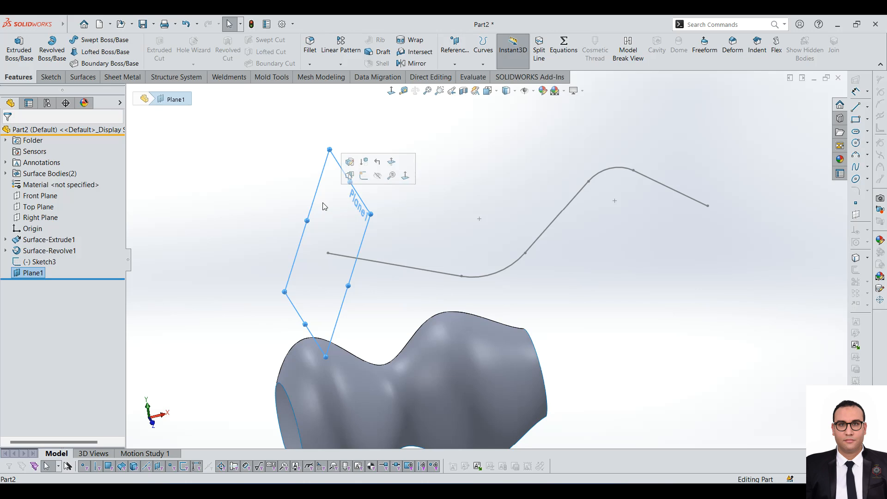
pyautogui.click(362, 176)
pyautogui.scroll(-3, 475, 231)
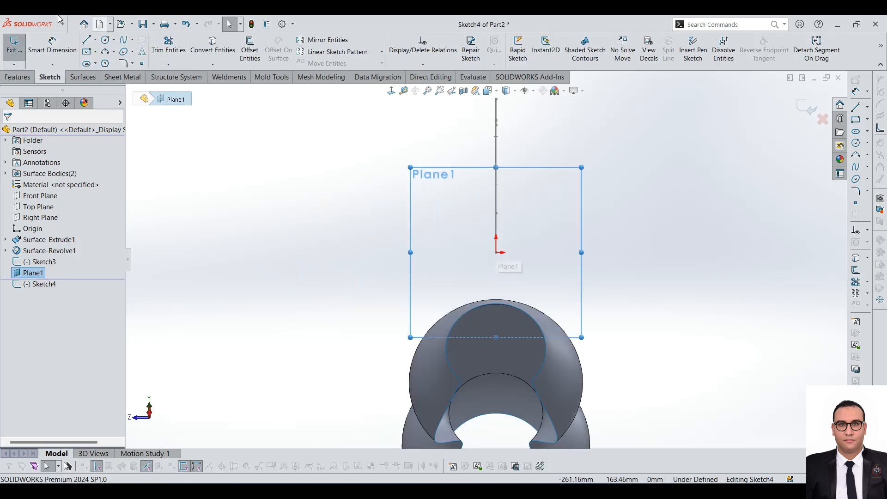
pyautogui.click(72, 25)
pyautogui.click(363, 158)
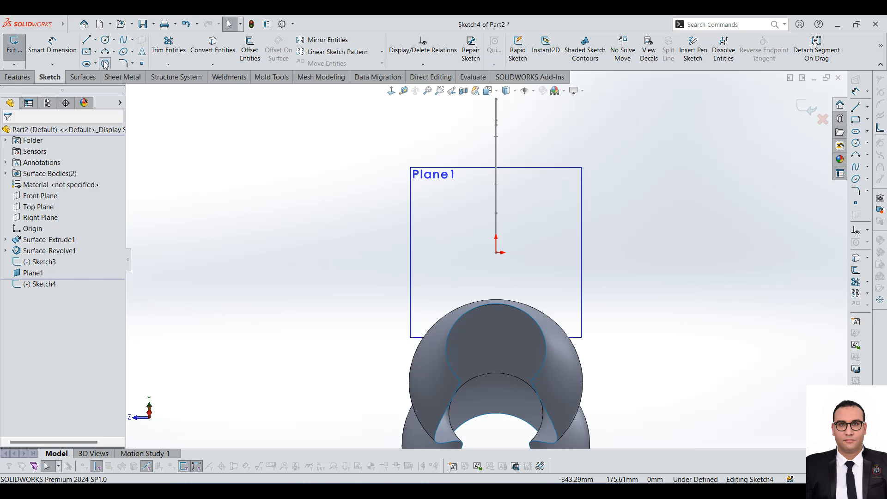
pyautogui.click(105, 64)
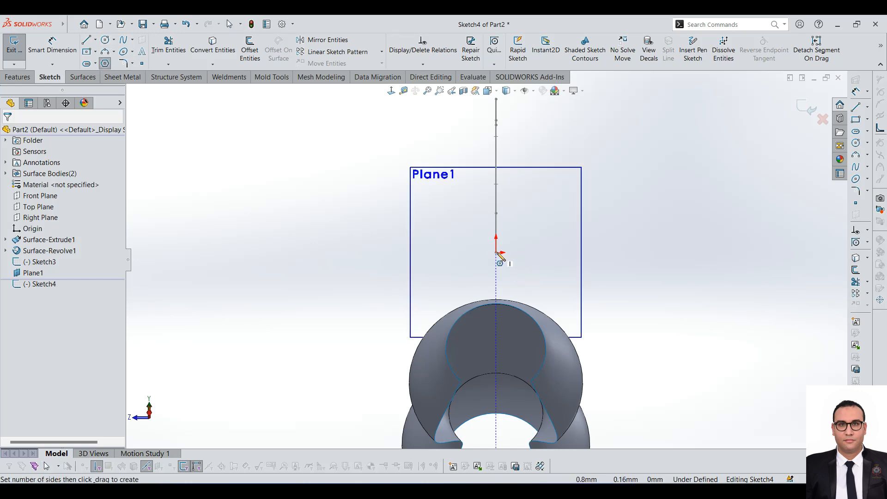
pyautogui.click(496, 252)
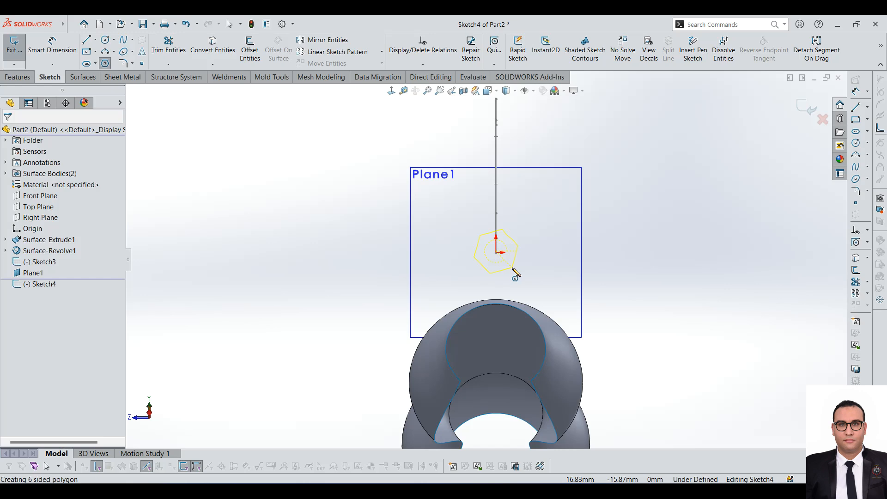
pyautogui.click(519, 266)
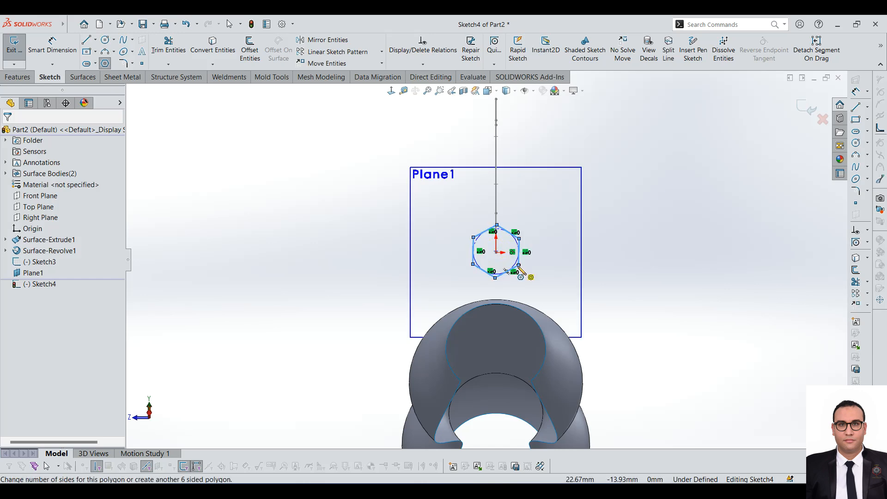
pyautogui.press('Escape')
pyautogui.moveTo(488, 256); pyautogui.dragTo(450, 291, button='middle')
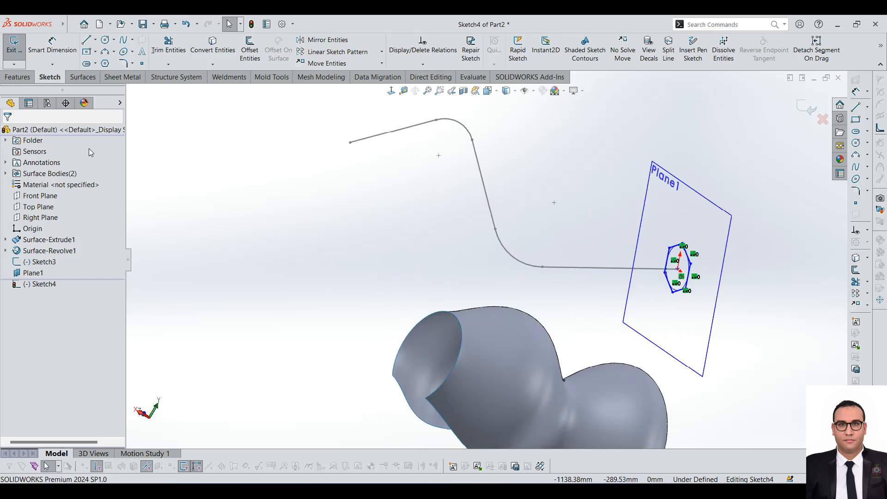
# - Create a swept surface using the hexagon sketch as the profile and the line-and-arc sketch as the path
pyautogui.click(82, 77)
pyautogui.click(74, 50)
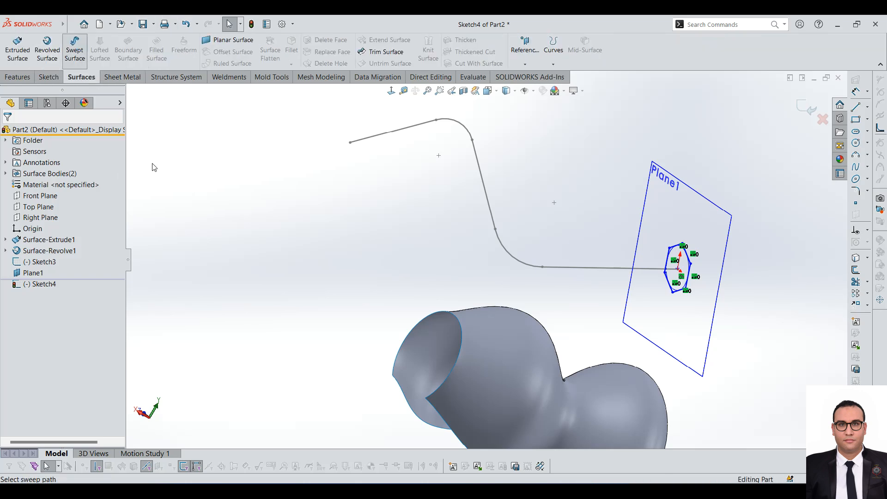
pyautogui.click(49, 189)
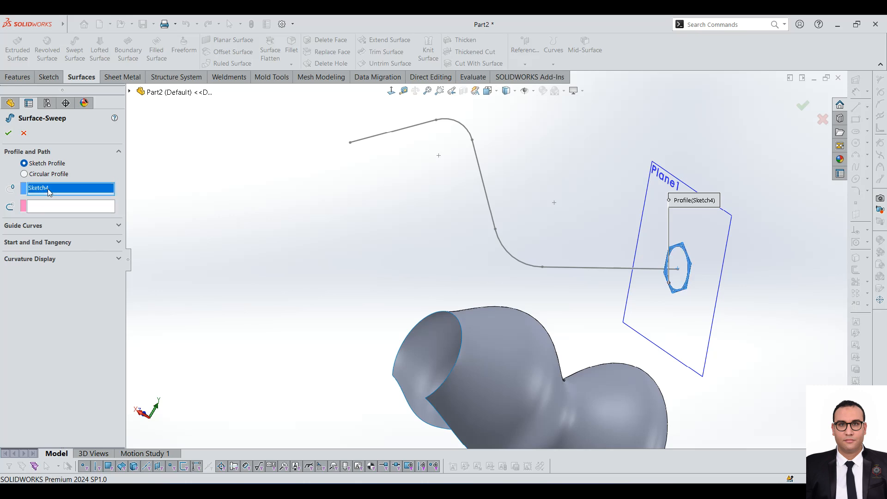
pyautogui.scroll(-2, 689, 233)
pyautogui.click(59, 210)
pyautogui.click(573, 291)
pyautogui.moveTo(573, 290)
pyautogui.mouseDown(button='middle')
pyautogui.moveTo(406, 255)
pyautogui.moveTo(423, 225)
pyautogui.moveTo(423, 194)
pyautogui.moveTo(445, 243)
pyautogui.mouseUp(button='middle')
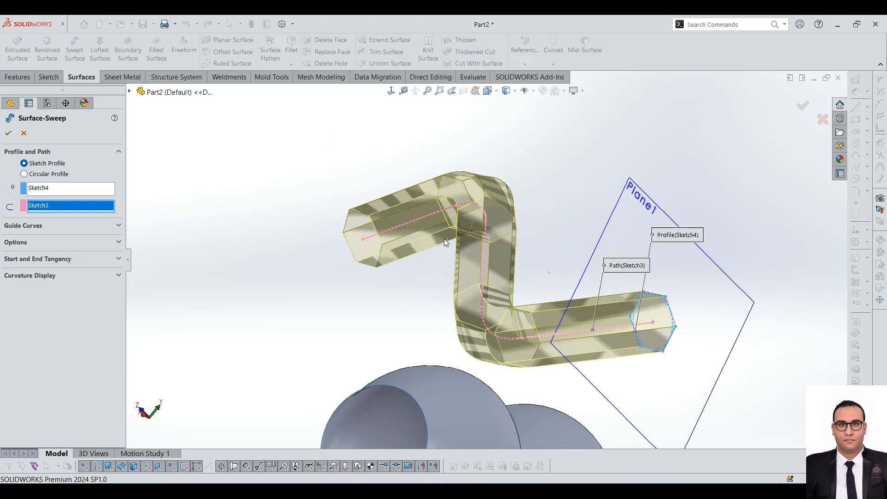
pyautogui.click(9, 133)
pyautogui.scroll(-4, 441, 248)
pyautogui.moveTo(412, 259); pyautogui.dragTo(463, 264, button='middle')
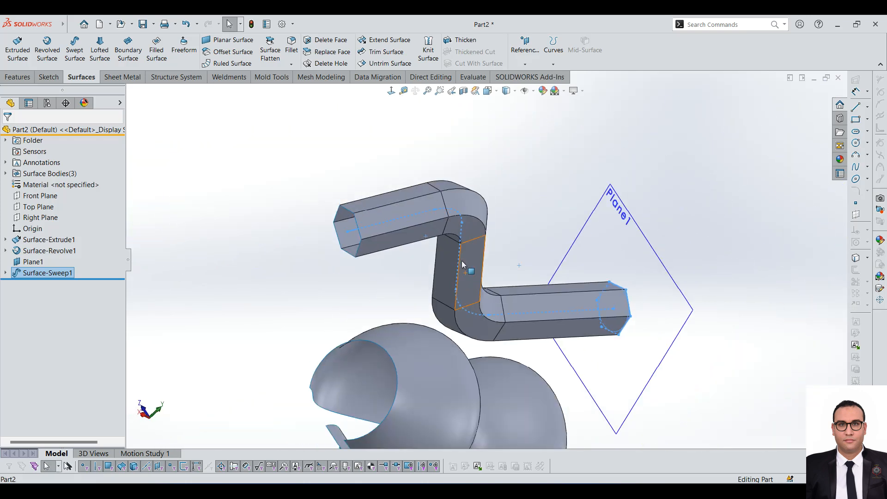
pyautogui.click(18, 77)
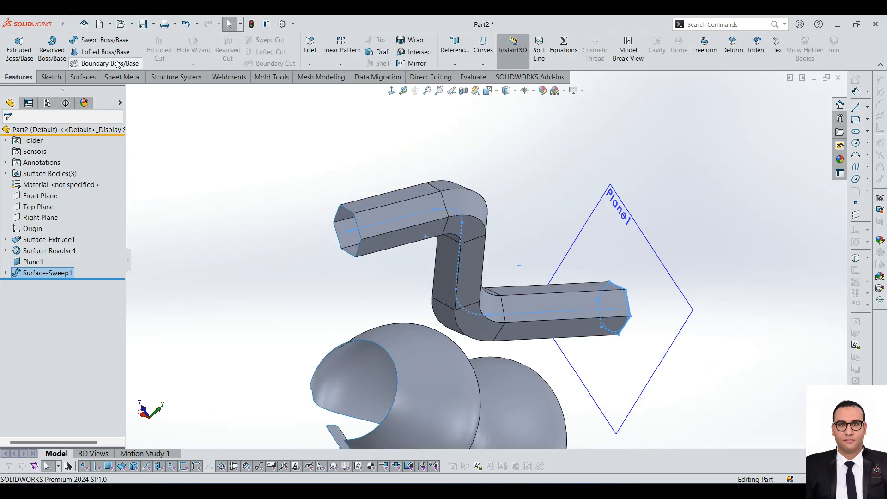
pyautogui.click(83, 76)
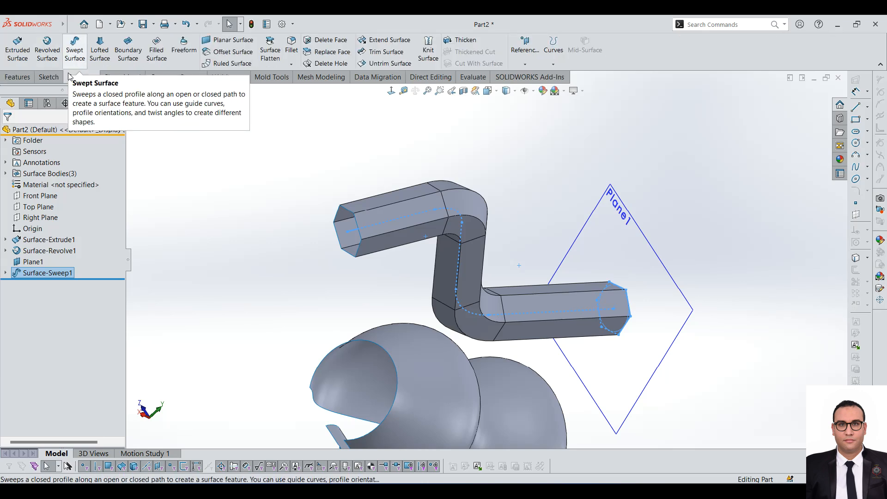
pyautogui.scroll(3, 533, 161)
pyautogui.moveTo(511, 242); pyautogui.dragTo(464, 306, button='middle')
pyautogui.scroll(-3, 603, 185)
# - Open the swept surface feature for editing
pyautogui.rightClick(54, 278)
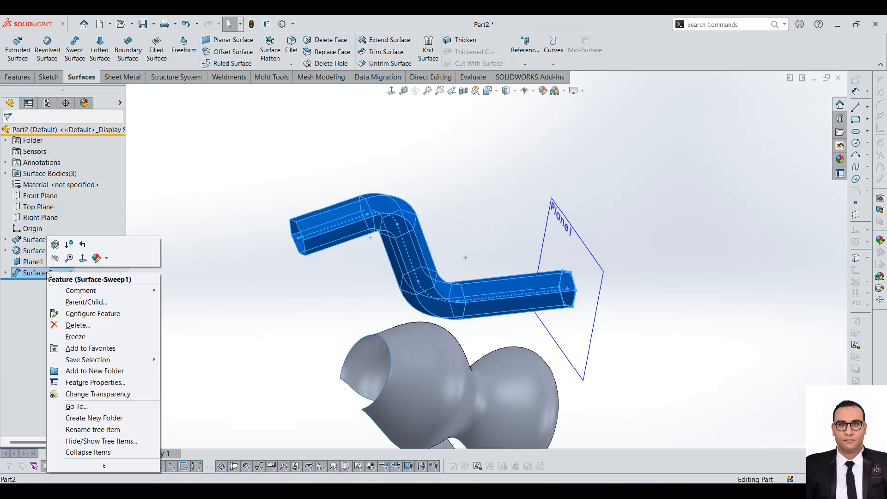
pyautogui.click(296, 248)
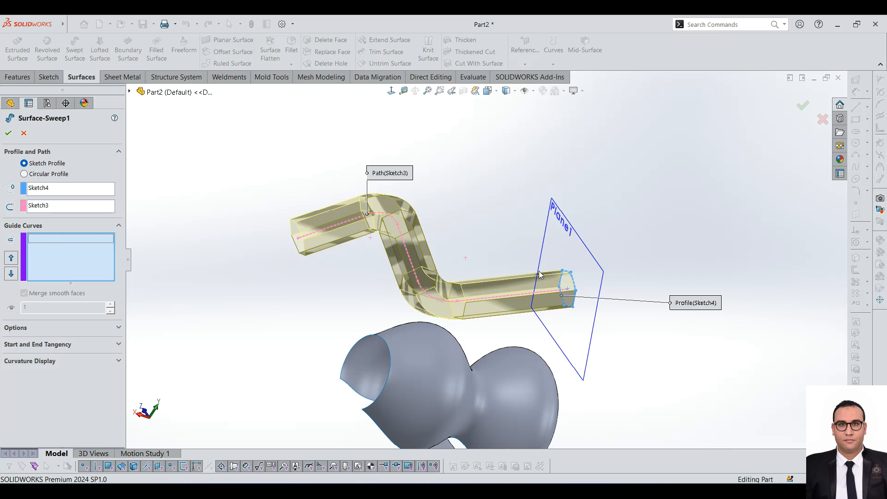
pyautogui.moveTo(503, 285)
pyautogui.mouseDown(button='middle')
pyautogui.moveTo(476, 314)
pyautogui.moveTo(471, 428)
pyautogui.moveTo(494, 300)
pyautogui.mouseUp(button='middle')
# - Try a circular profile with a 20 mm diameter for the sweep and show its options and curvature display settings
pyautogui.click(24, 174)
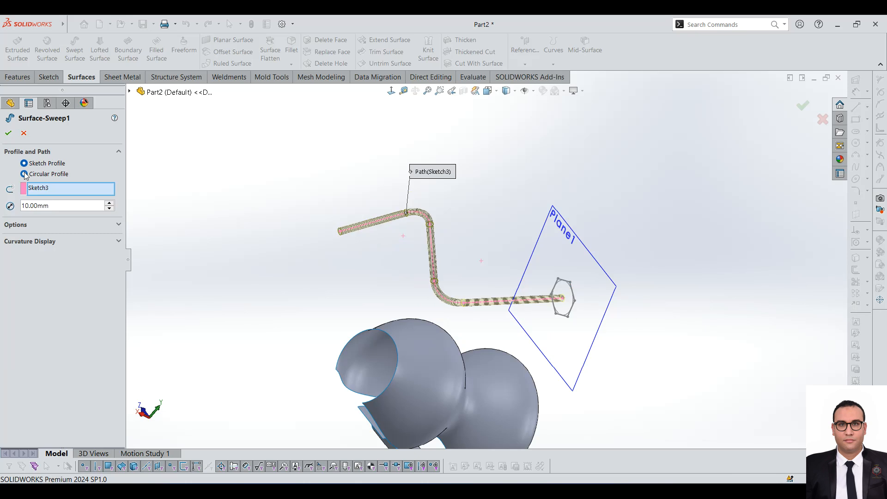
pyautogui.scroll(-3, 536, 280)
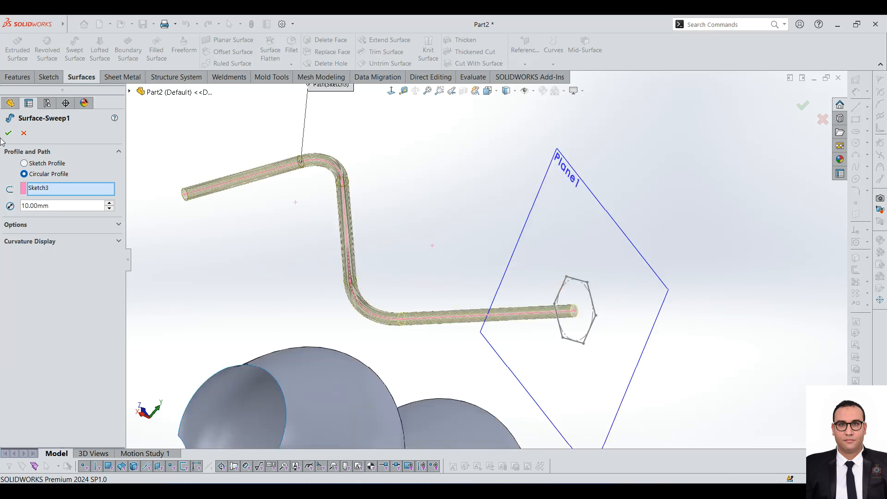
pyautogui.click(110, 203)
pyautogui.click(110, 203)
pyautogui.click(110, 204)
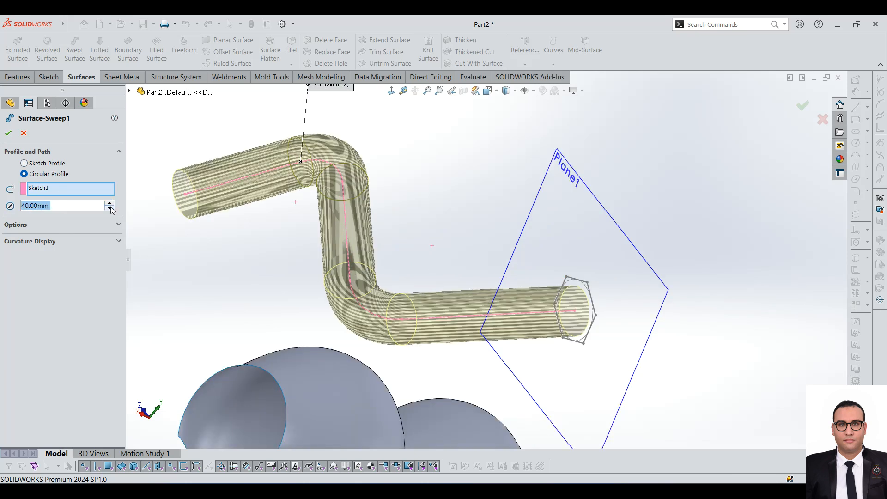
pyautogui.click(110, 208)
pyautogui.click(110, 209)
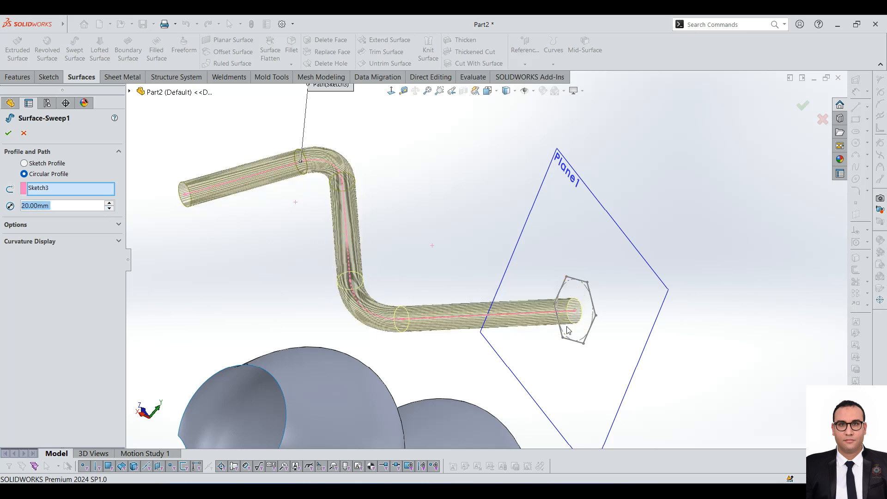
pyautogui.click(65, 225)
pyautogui.click(41, 266)
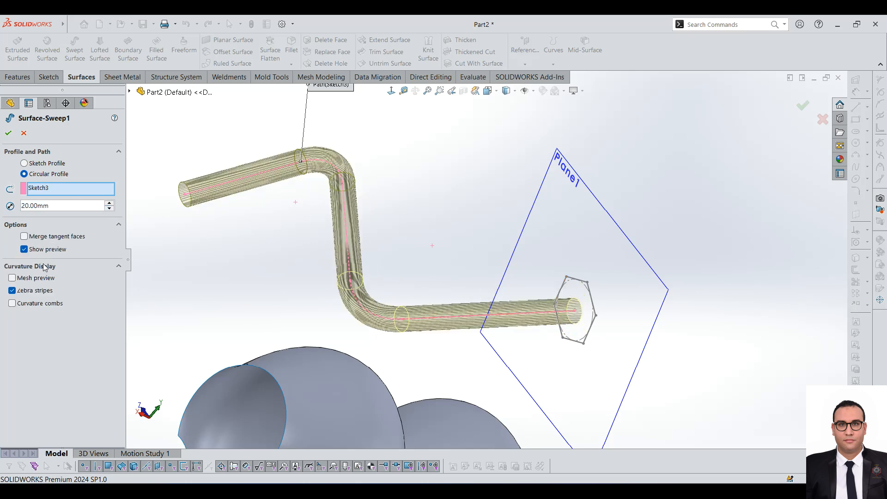
# - Return the sweep to Sketch Profile and select the hexagon as its profile
pyautogui.click(54, 165)
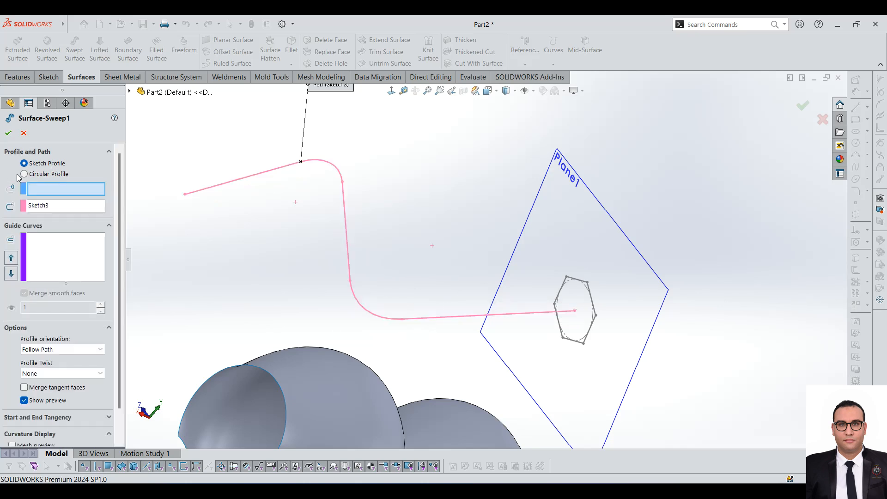
pyautogui.click(584, 284)
pyautogui.scroll(2, 293, 202)
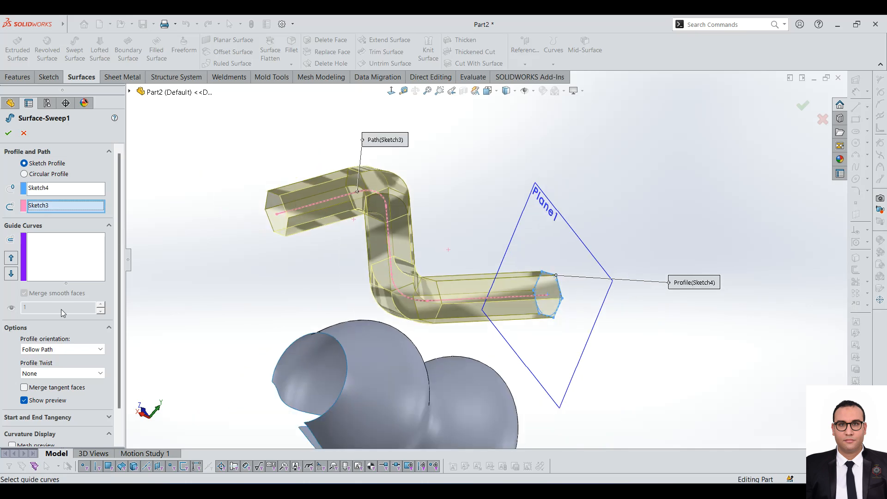
# - Specify a profile twist value of 2 revolutions along the path and accept the edited swept surface
pyautogui.scroll(-1, 63, 369)
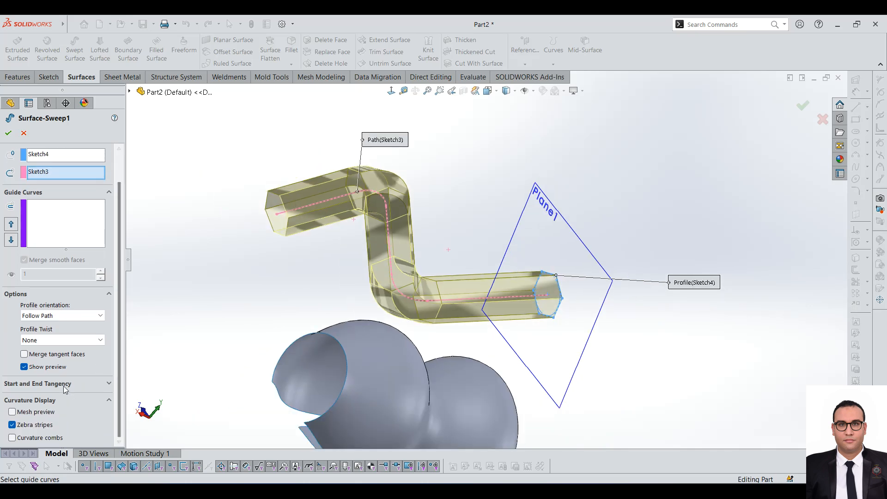
pyautogui.click(65, 316)
pyautogui.click(42, 325)
pyautogui.click(60, 339)
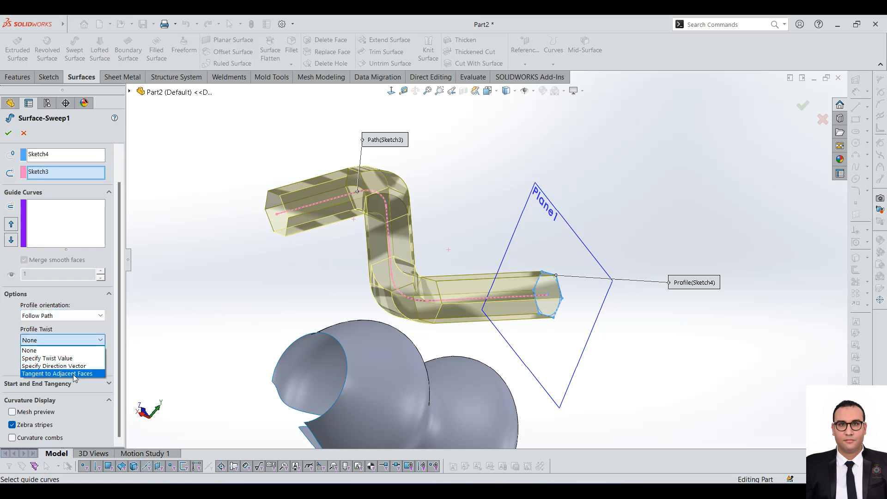
pyautogui.click(68, 359)
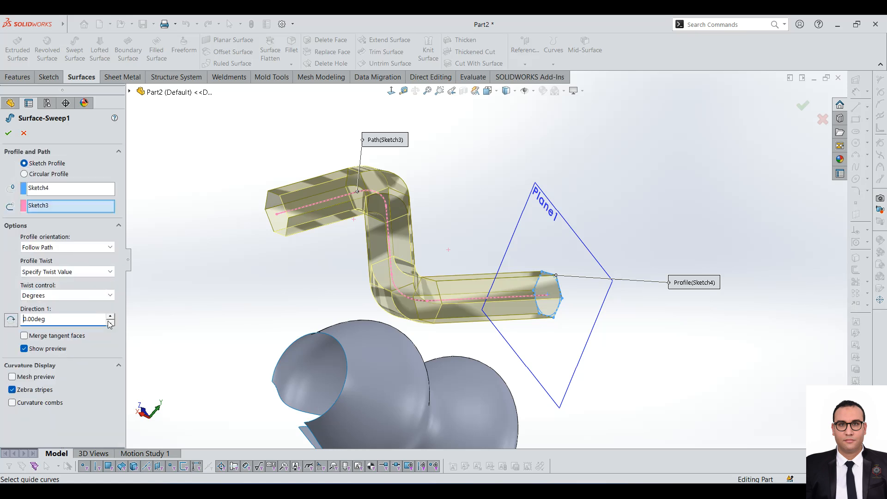
pyautogui.click(40, 296)
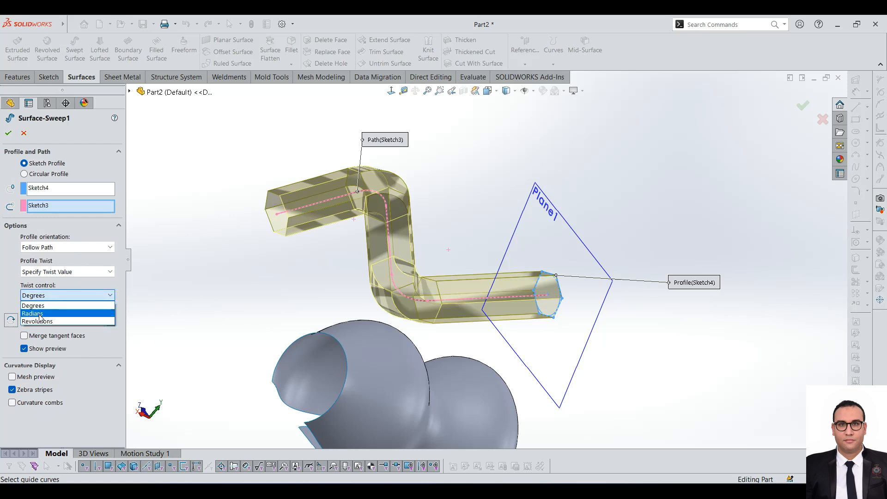
pyautogui.click(41, 323)
pyautogui.click(111, 316)
pyautogui.click(111, 316)
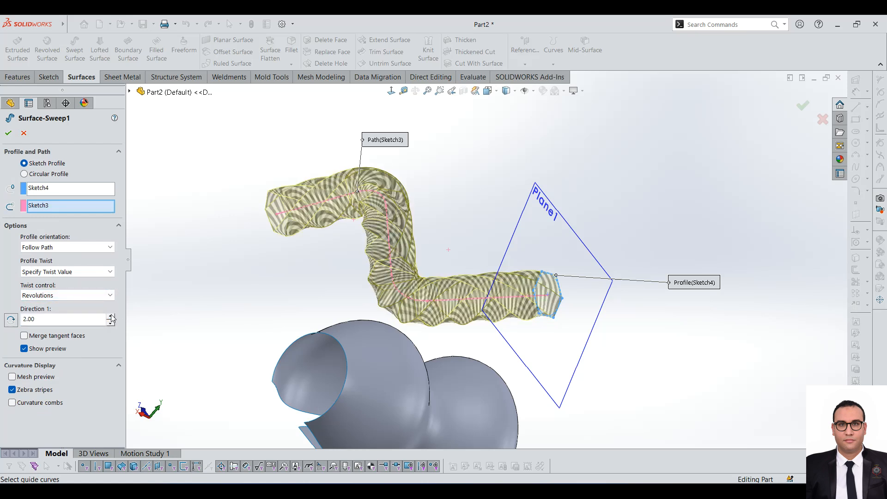
pyautogui.click(8, 134)
pyautogui.moveTo(465, 317)
pyautogui.mouseDown(button='middle')
pyautogui.moveTo(327, 271)
pyautogui.moveTo(368, 278)
pyautogui.moveTo(424, 265)
pyautogui.moveTo(360, 250)
pyautogui.mouseUp(button='middle')
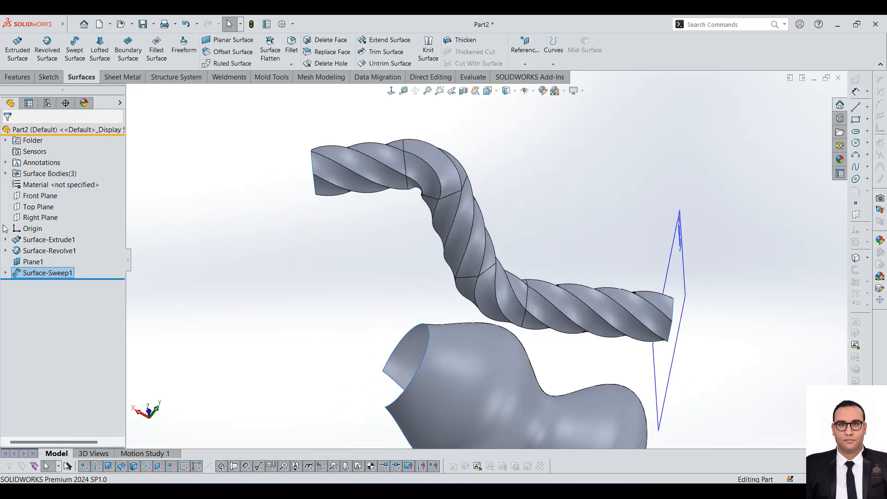
# - Edit the sweep's hexagon profile sketch and move the hexagon's centre off the path's start point
pyautogui.click(6, 273)
pyautogui.click(53, 284)
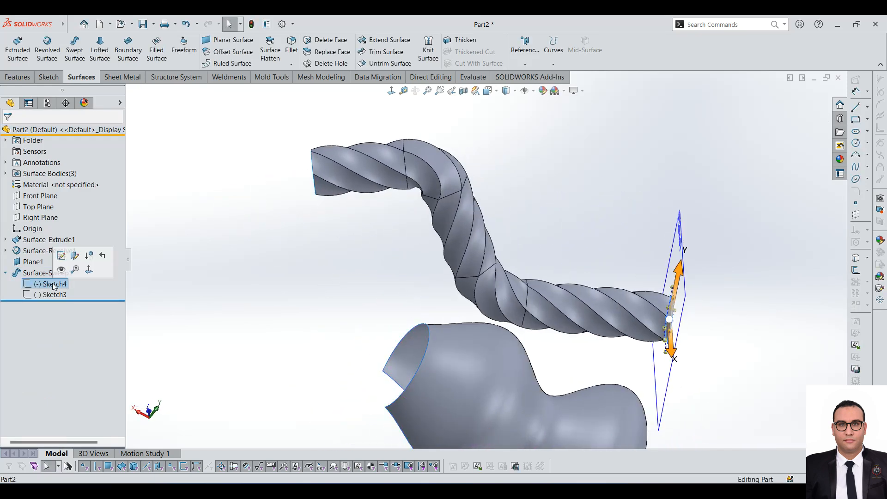
pyautogui.click(62, 255)
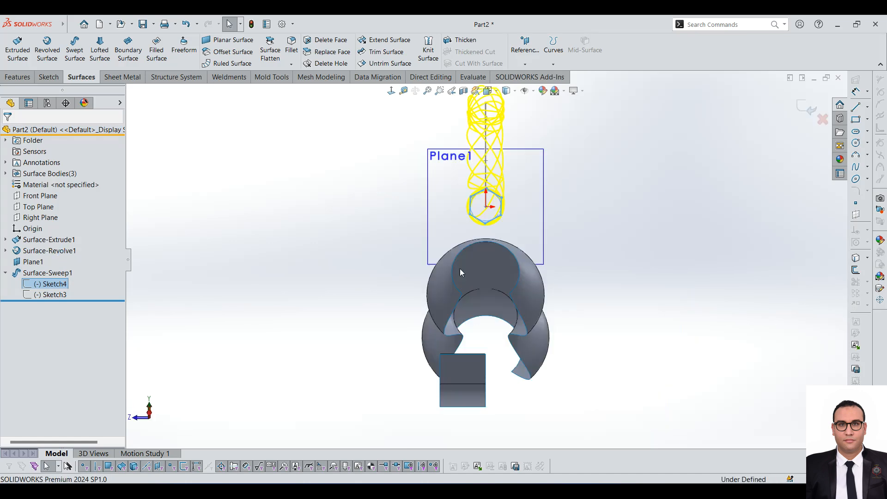
pyautogui.click(475, 268)
pyautogui.moveTo(475, 267); pyautogui.dragTo(404, 240)
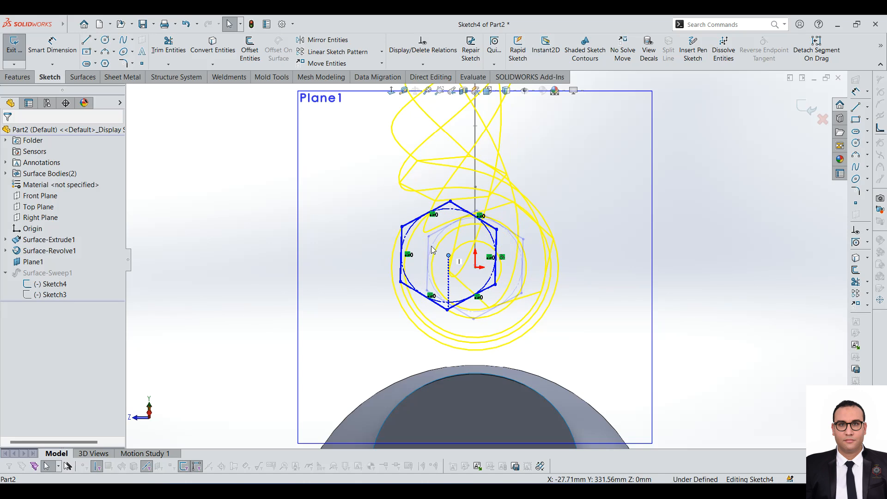
pyautogui.moveTo(431, 249); pyautogui.dragTo(439, 253)
# - Move the hexagon's centre farther from the path's start point within its sketch plane and exit the sketch
pyautogui.scroll(8, 486, 259)
pyautogui.scroll(-4, 508, 240)
pyautogui.moveTo(488, 261)
pyautogui.mouseDown(button='middle')
pyautogui.moveTo(549, 252)
pyautogui.moveTo(574, 297)
pyautogui.moveTo(721, 286)
pyautogui.moveTo(652, 320)
pyautogui.mouseUp(button='middle')
pyautogui.scroll(-6, 397, 288)
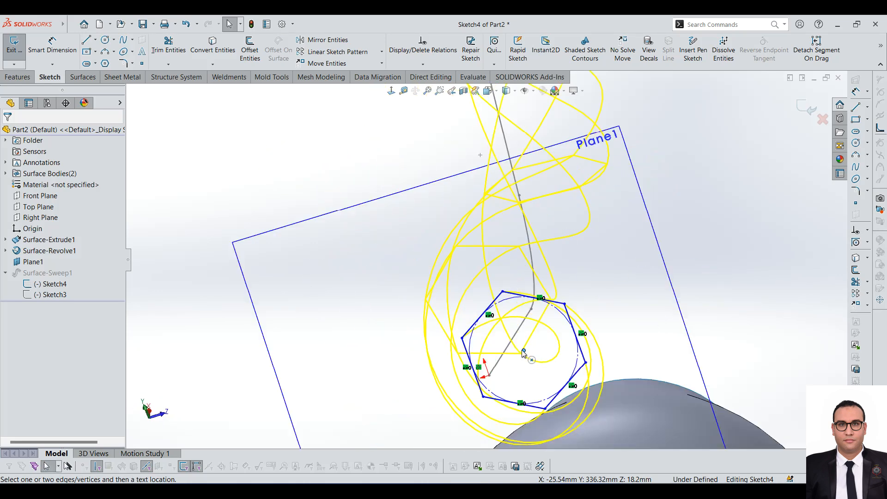
pyautogui.moveTo(523, 352)
pyautogui.mouseDown()
pyautogui.moveTo(590, 293)
pyautogui.moveTo(601, 297)
pyautogui.mouseUp()
pyautogui.scroll(4, 537, 301)
pyautogui.moveTo(536, 301); pyautogui.dragTo(612, 302, button='middle')
pyautogui.moveTo(664, 277); pyautogui.dragTo(467, 224, button='middle')
pyautogui.click(15, 51)
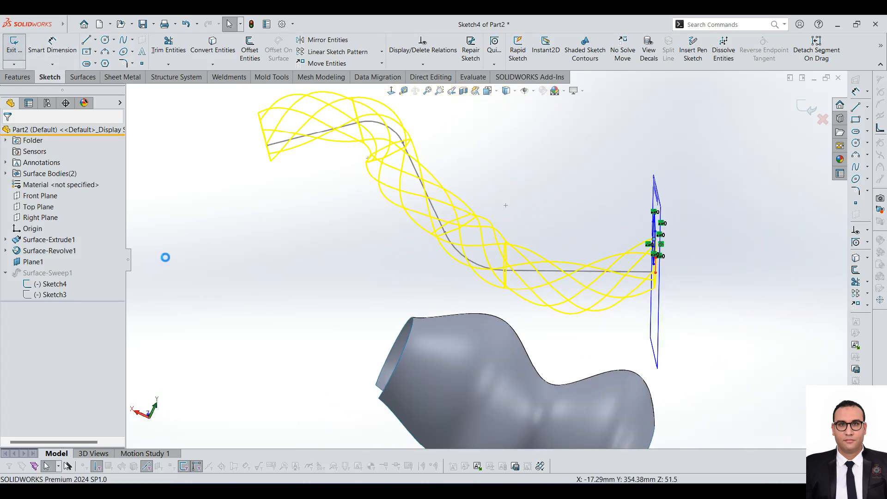
# - Edit the sweep's path sketch and enlarge its two arcs by moving their tangent points with the adjoining lines
pyautogui.click(50, 294)
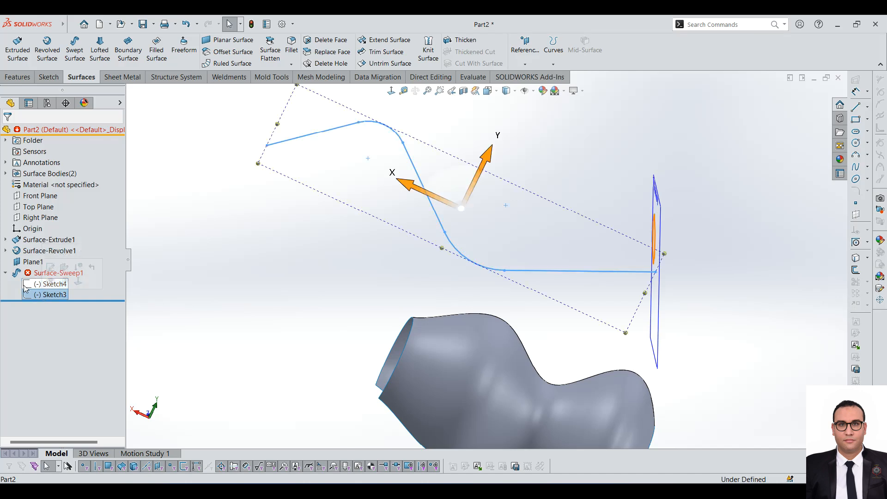
pyautogui.click(49, 267)
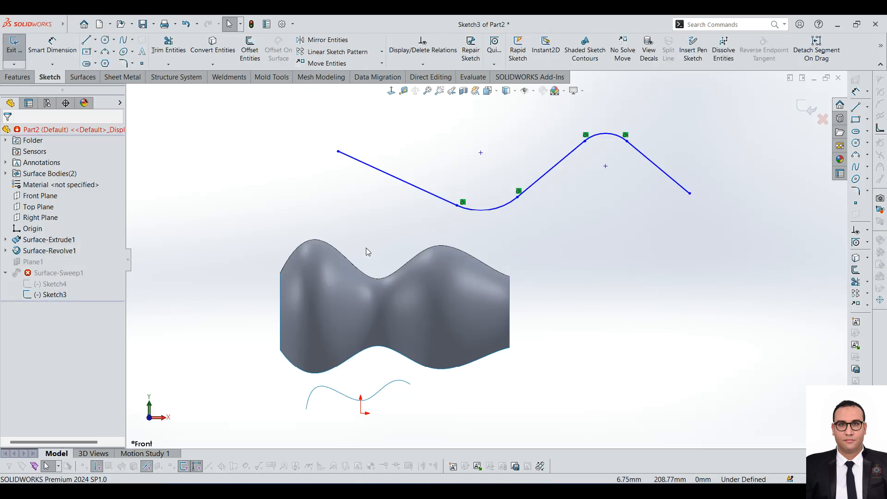
pyautogui.moveTo(367, 288)
pyautogui.mouseDown()
pyautogui.moveTo(459, 291)
pyautogui.moveTo(403, 244)
pyautogui.mouseUp()
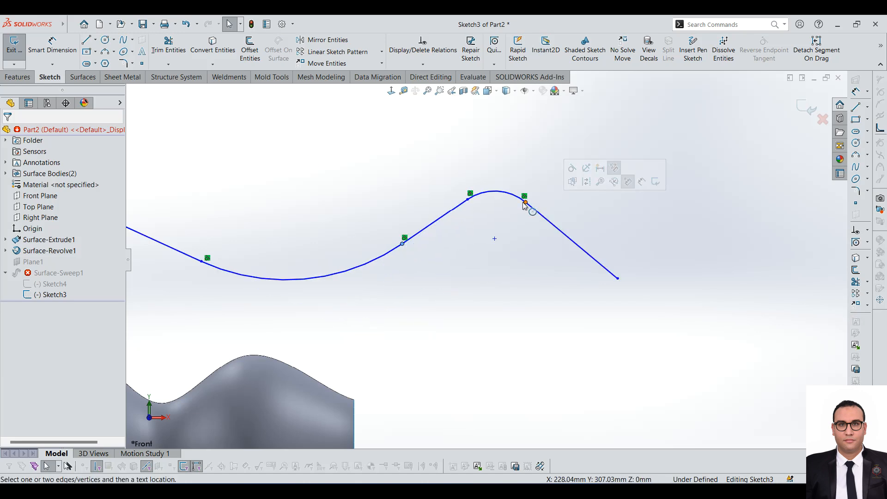
pyautogui.moveTo(529, 206); pyautogui.dragTo(641, 187)
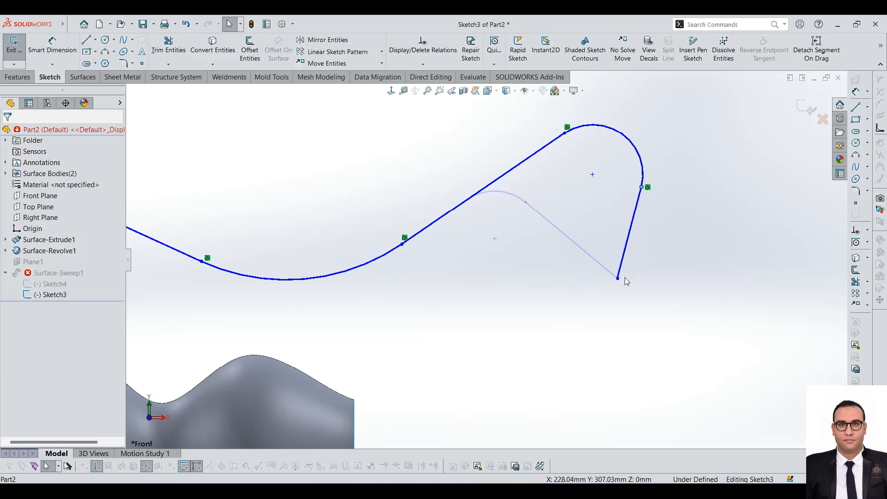
# - Move the last path line's free end farther out and down, shift the upper arc's start point, and exit the sketch
pyautogui.moveTo(617, 278); pyautogui.dragTo(812, 364)
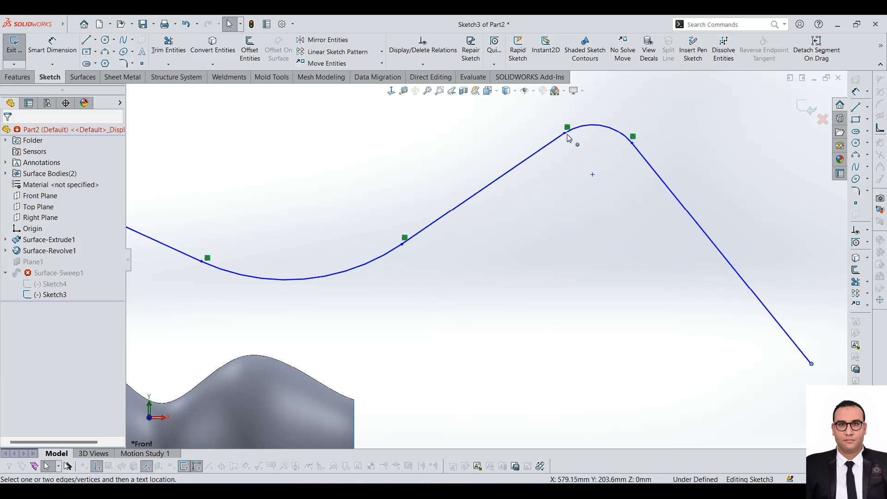
pyautogui.moveTo(567, 134); pyautogui.dragTo(525, 162)
pyautogui.scroll(5, 481, 214)
pyautogui.moveTo(471, 252); pyautogui.dragTo(467, 340, button='middle')
pyautogui.scroll(-3, 467, 340)
pyautogui.click(18, 42)
# - Examine the rebuilt twisted sweep, its hexagon profile sketch and the orientation of the Front Plane from several sides
pyautogui.moveTo(438, 266); pyautogui.dragTo(508, 356, button='middle')
pyautogui.click(50, 284)
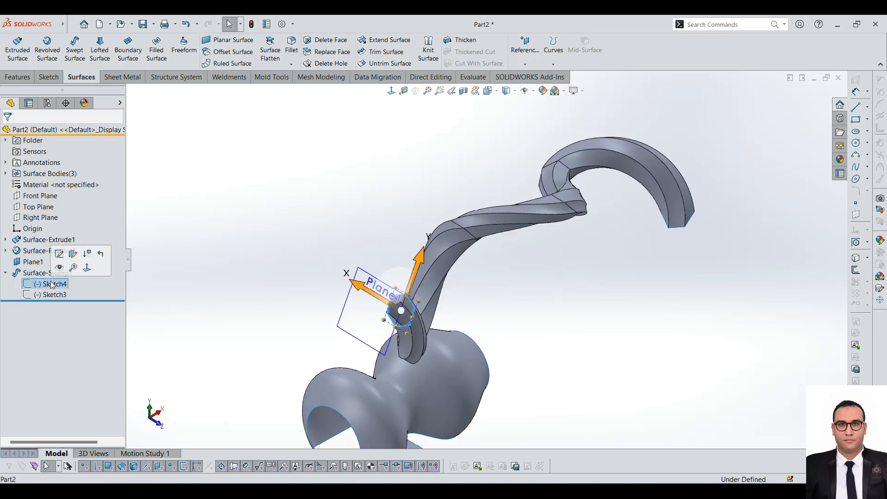
pyautogui.moveTo(483, 269)
pyautogui.mouseDown(button='middle')
pyautogui.moveTo(412, 268)
pyautogui.moveTo(479, 261)
pyautogui.moveTo(427, 257)
pyautogui.mouseUp(button='middle')
pyautogui.moveTo(434, 268)
pyautogui.mouseDown(button='middle')
pyautogui.moveTo(444, 277)
pyautogui.moveTo(460, 263)
pyautogui.moveTo(411, 385)
pyautogui.moveTo(458, 277)
pyautogui.moveTo(495, 259)
pyautogui.moveTo(432, 284)
pyautogui.mouseUp(button='middle')
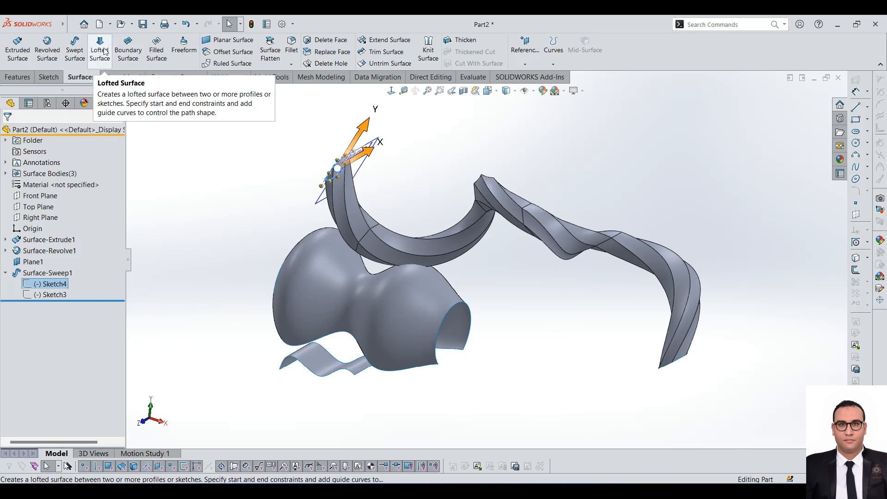
pyautogui.scroll(3, 490, 276)
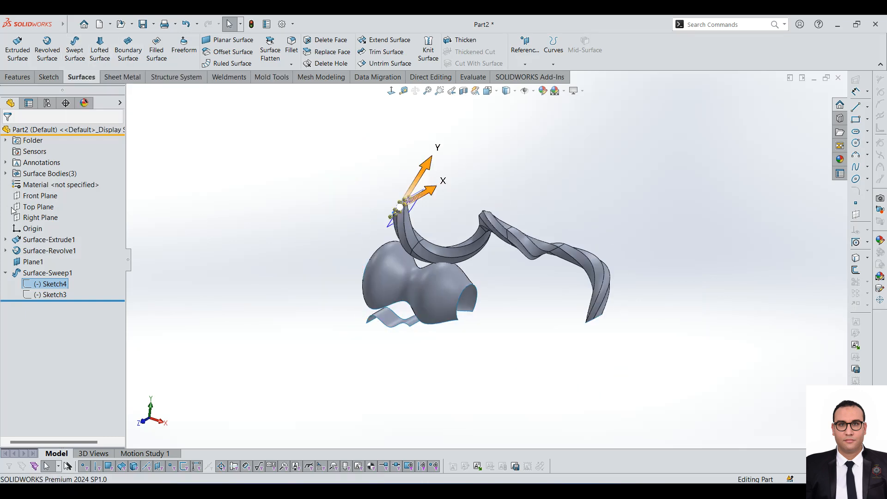
pyautogui.click(27, 200)
pyautogui.moveTo(455, 206); pyautogui.dragTo(477, 264, button='middle')
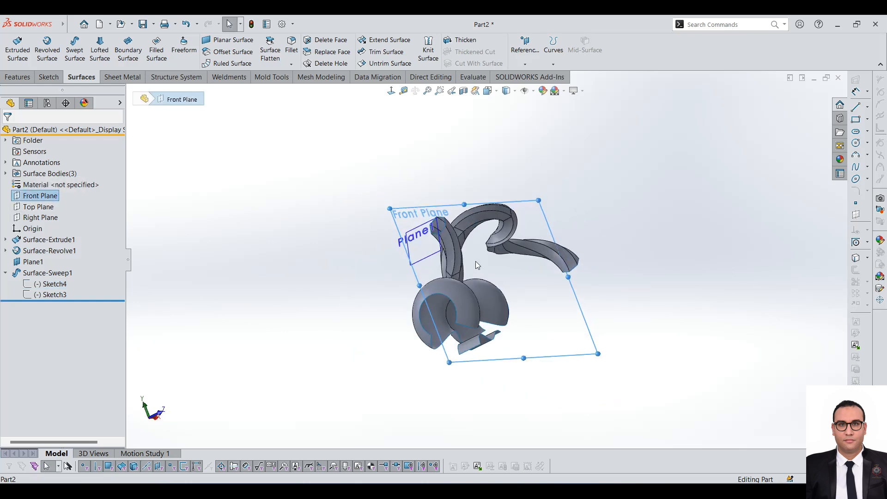
pyautogui.click(292, 260)
# - Create three planes above the Top Plane, spaced 500 mm apart
pyautogui.click(39, 207)
pyautogui.moveTo(378, 344); pyautogui.dragTo(456, 447, button='middle')
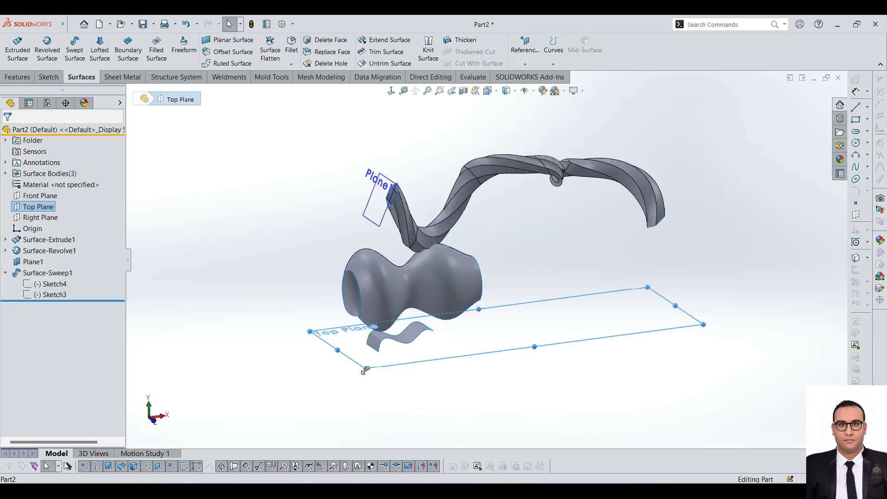
pyautogui.keyDown('ctrl'); pyautogui.moveTo(365, 370); pyautogui.dragTo(339, 163); pyautogui.keyUp('ctrl')
pyautogui.scroll(3, 309, 180)
pyautogui.scroll(-2, 451, 178)
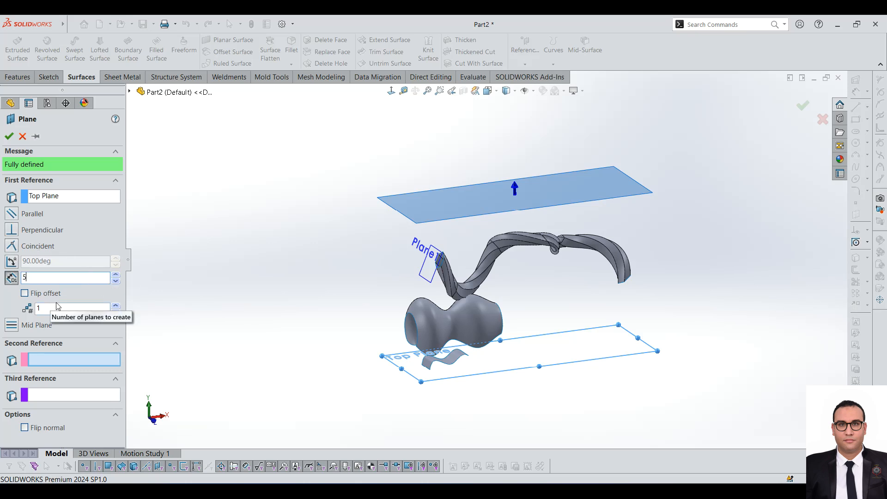
pyautogui.click(116, 306)
pyautogui.scroll(3, 312, 291)
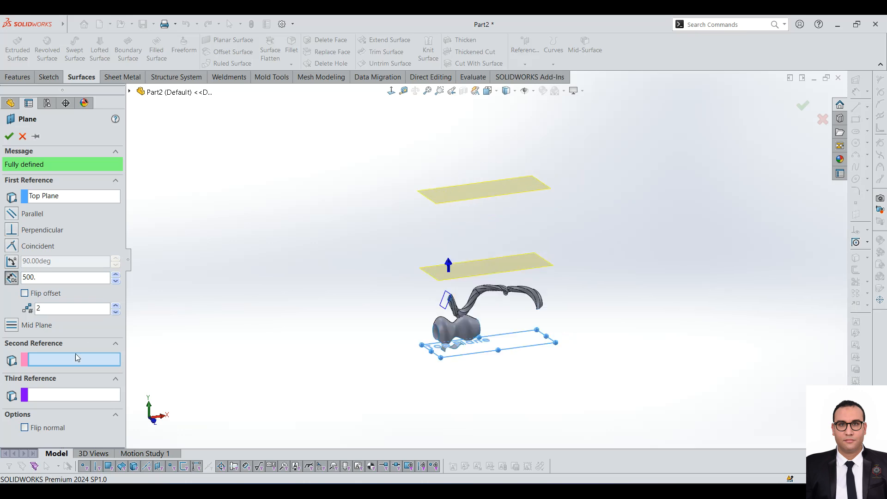
pyautogui.click(115, 305)
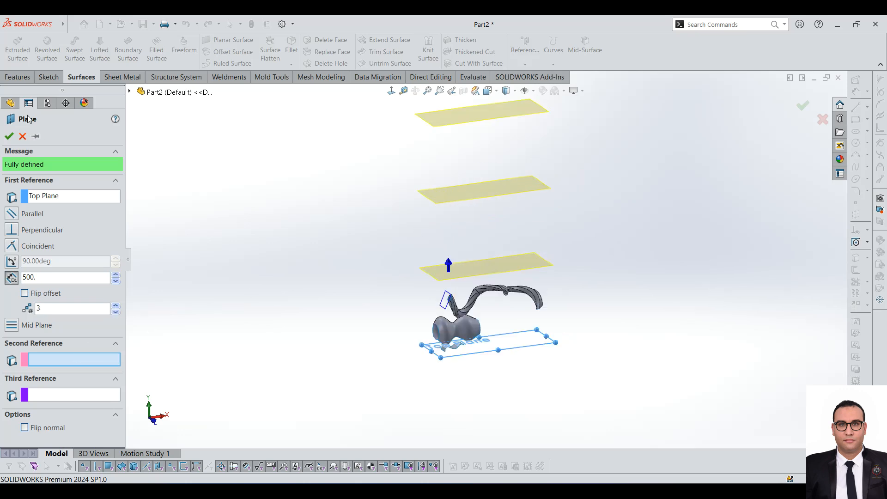
pyautogui.click(9, 136)
# - Sketch a center rectangle on the lowest offset plane, Plane2, and exit the sketch
pyautogui.moveTo(559, 198); pyautogui.dragTo(490, 253, button='middle')
pyautogui.click(586, 228)
pyautogui.scroll(-4, 521, 222)
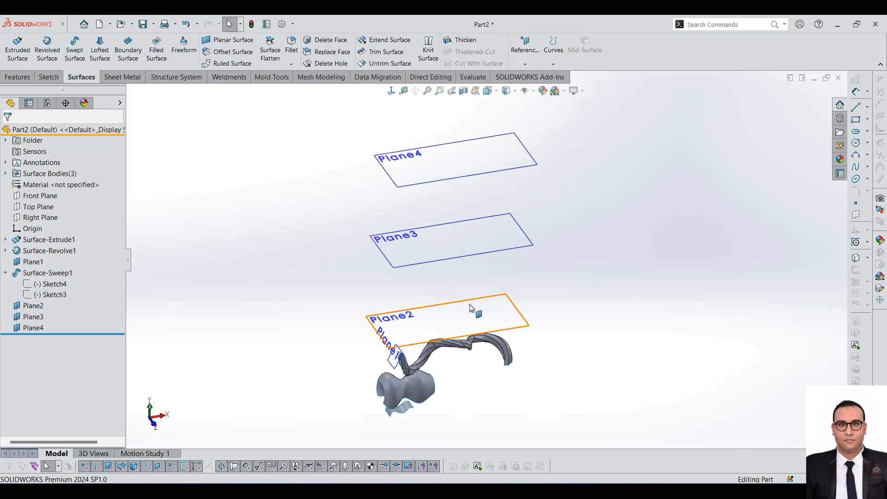
pyautogui.click(469, 308)
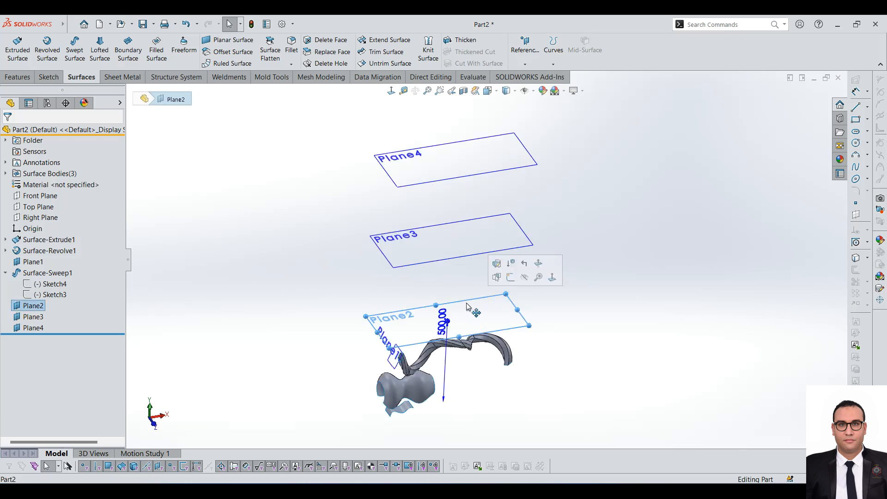
pyautogui.click(48, 77)
pyautogui.click(13, 46)
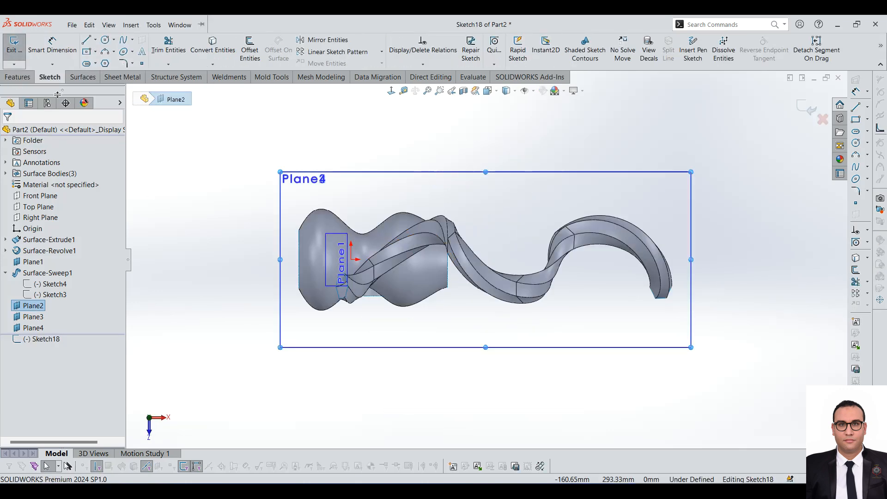
pyautogui.click(89, 54)
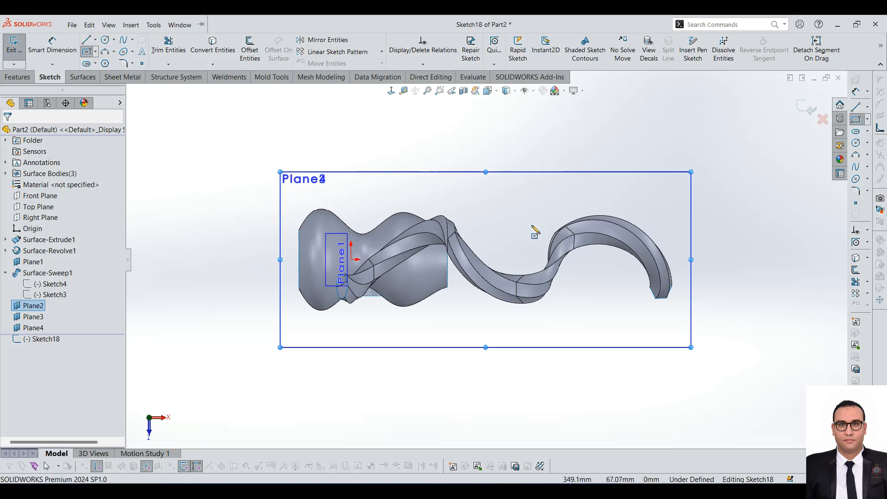
pyautogui.click(510, 244)
pyautogui.click(608, 290)
pyautogui.moveTo(608, 289)
pyautogui.mouseDown(button='middle')
pyautogui.moveTo(572, 280)
pyautogui.moveTo(588, 221)
pyautogui.mouseUp(button='middle')
pyautogui.scroll(6, 588, 222)
pyautogui.click(14, 48)
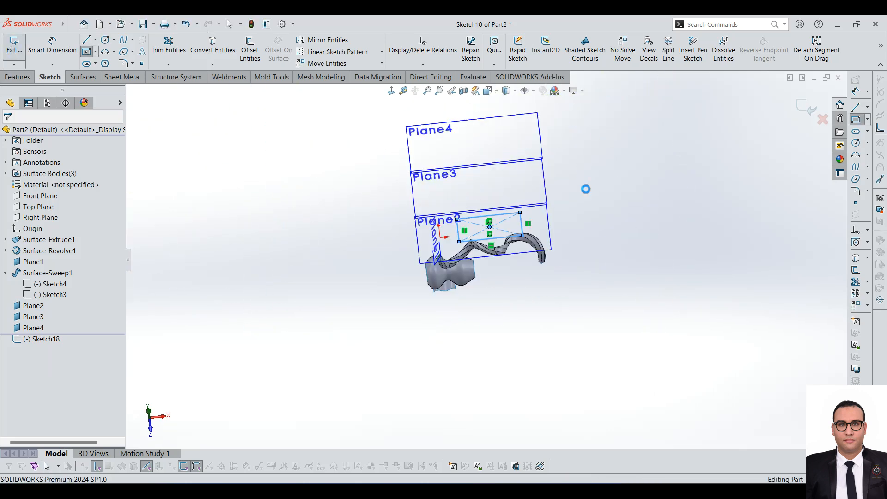
# - Start a sketch on Plane3 and draw a centerpoint straight slot centred on the rectangle's centre
pyautogui.click(490, 189)
pyautogui.click(15, 46)
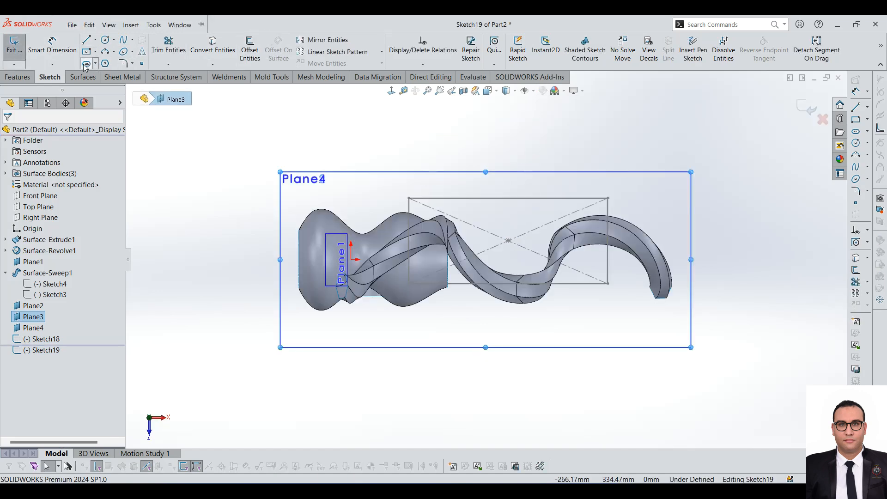
pyautogui.click(508, 241)
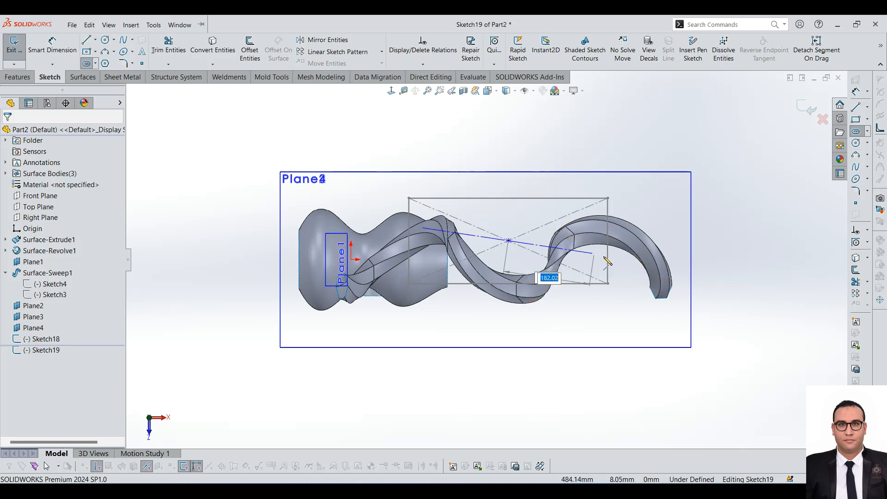
pyautogui.click(596, 254)
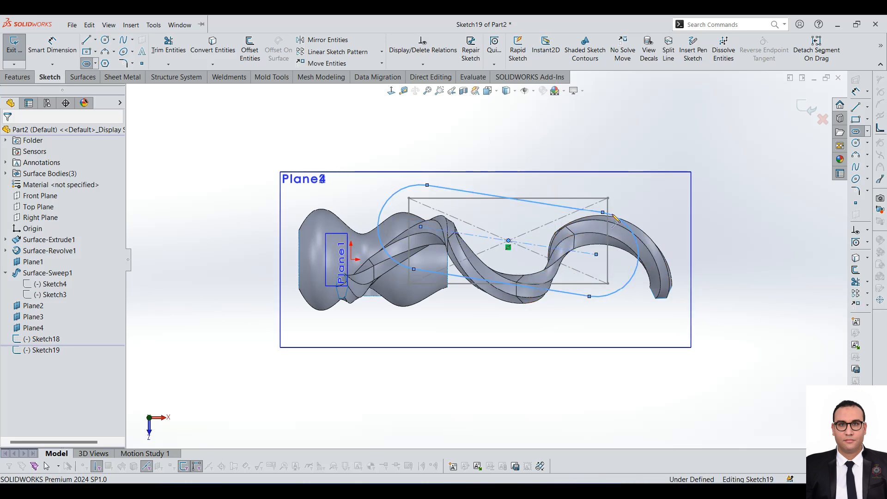
pyautogui.press('Escape')
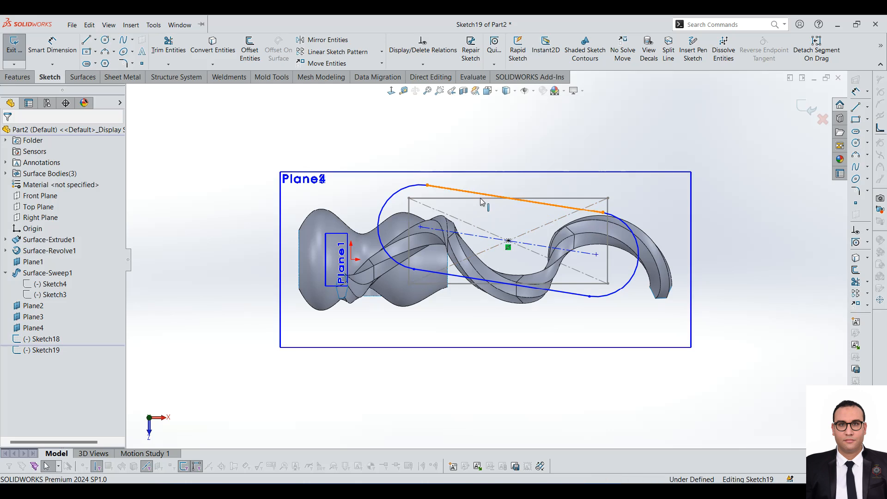
# - Make the slot's straight edge horizontal and exit the sketch on Plane3
pyautogui.click(482, 196)
pyautogui.click(525, 157)
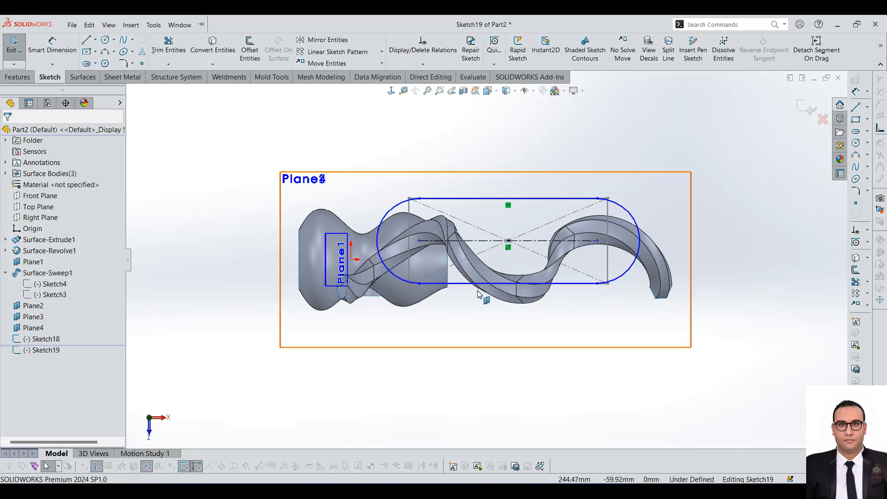
pyautogui.click(108, 24)
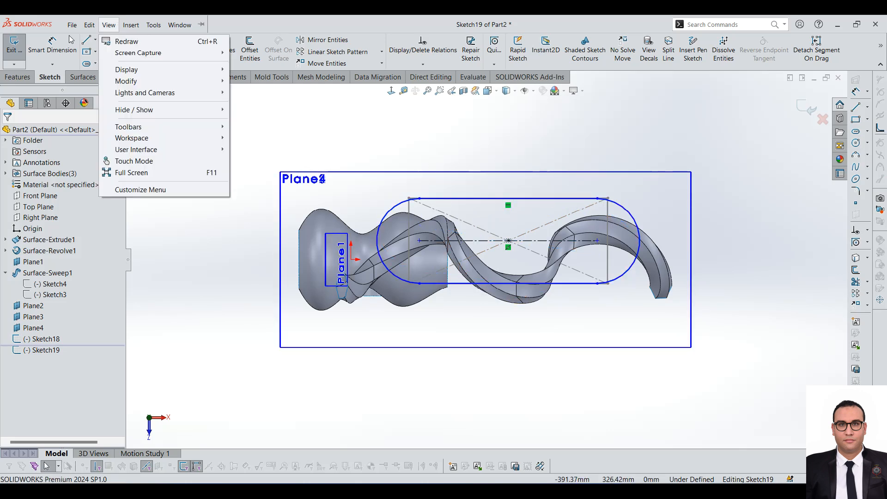
pyautogui.click(13, 46)
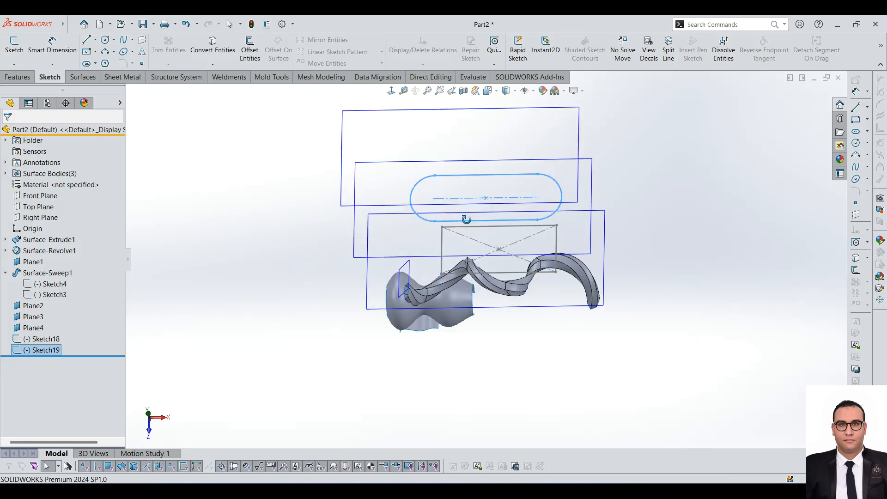
# - Start a sketch on Plane4 and draw an ellipse centred on the slot's centre, with a major radius of about 176 mm
pyautogui.click(518, 254)
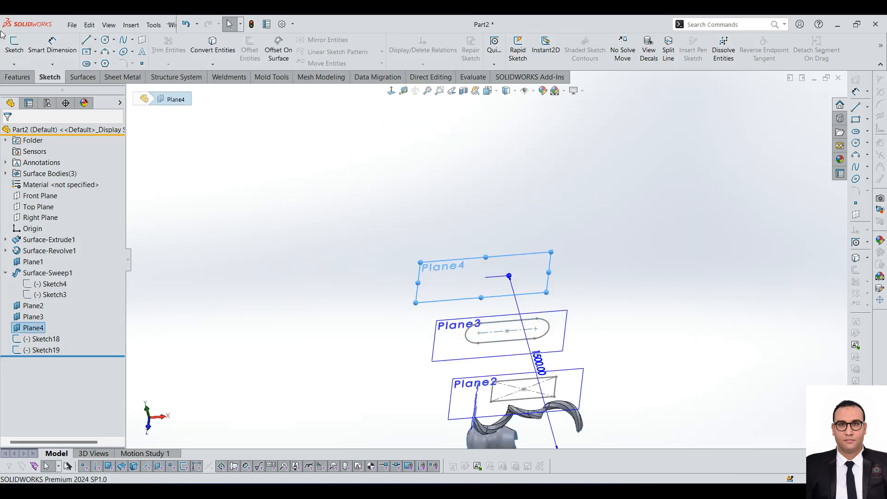
pyautogui.click(13, 46)
pyautogui.click(89, 25)
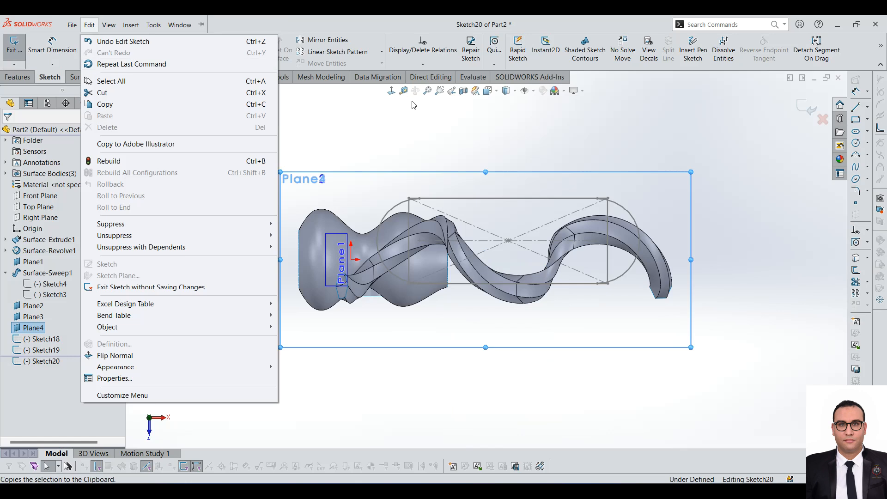
pyautogui.click(317, 130)
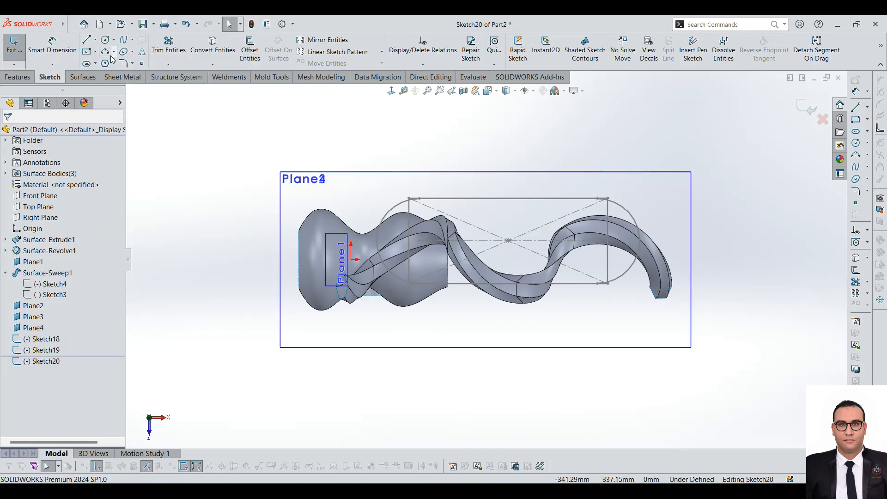
pyautogui.click(508, 240)
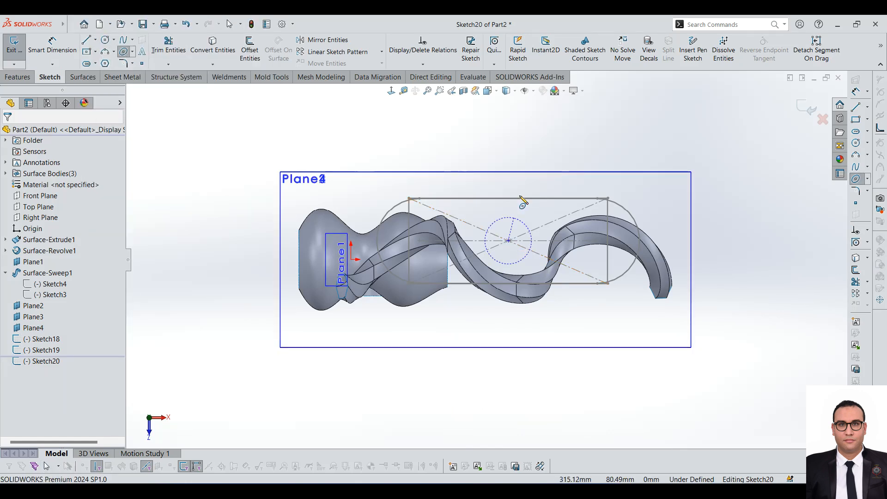
pyautogui.click(509, 180)
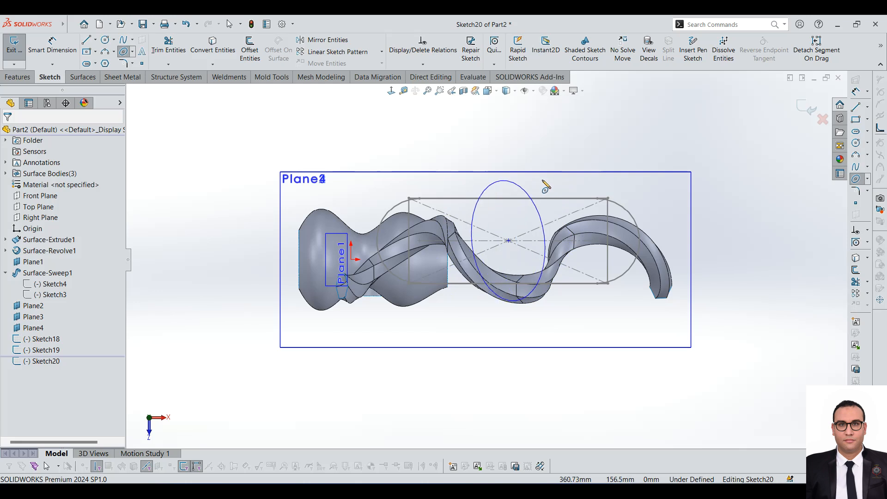
pyautogui.click(601, 237)
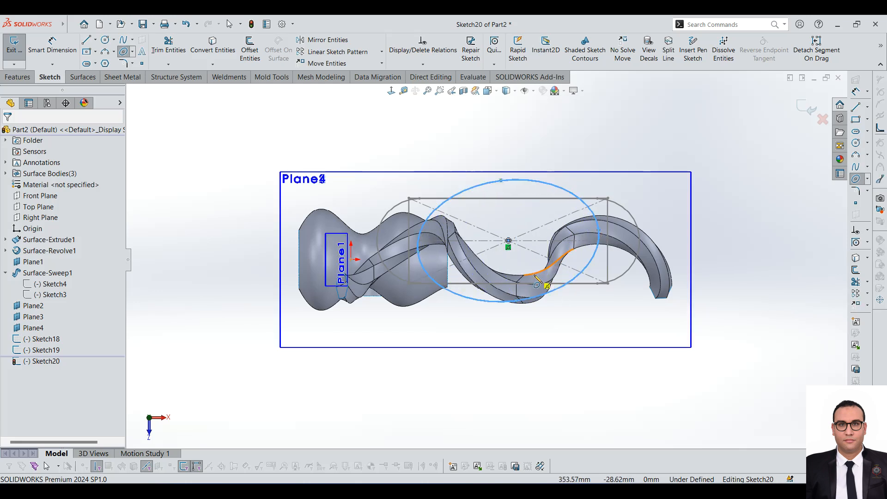
pyautogui.press('Escape')
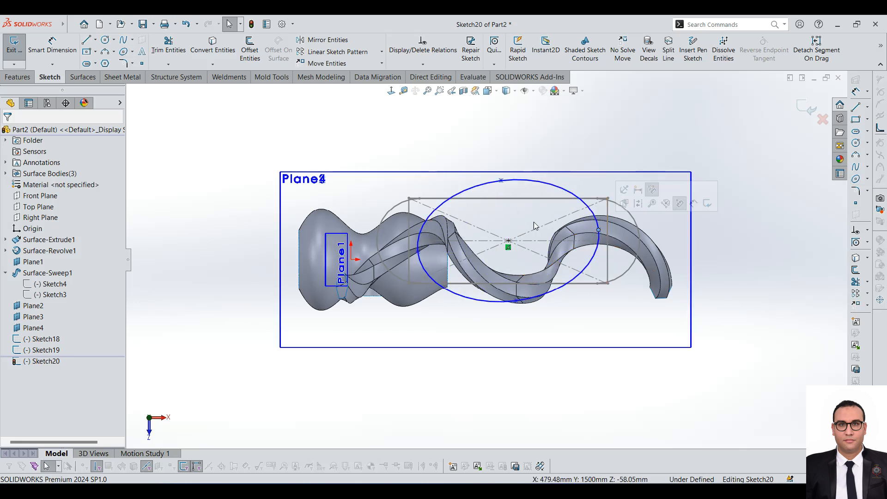
# - Align the ellipse's major-axis point horizontally with its centre
pyautogui.click(508, 241)
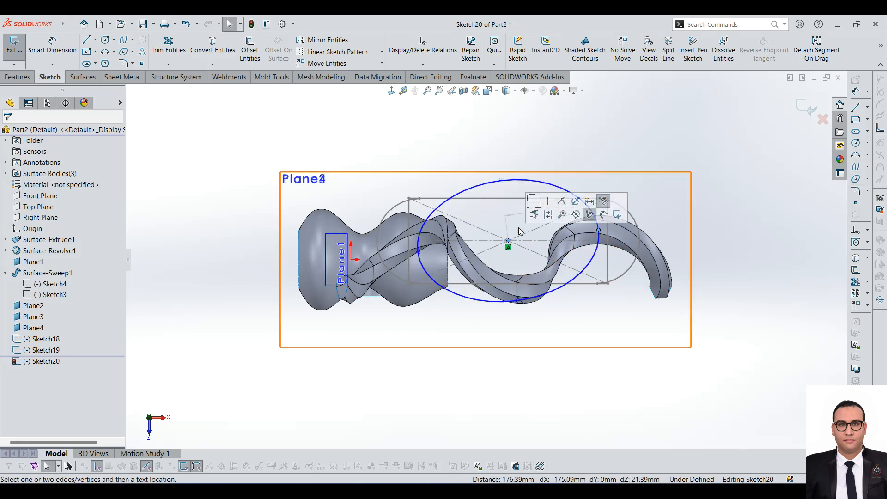
pyautogui.click(535, 203)
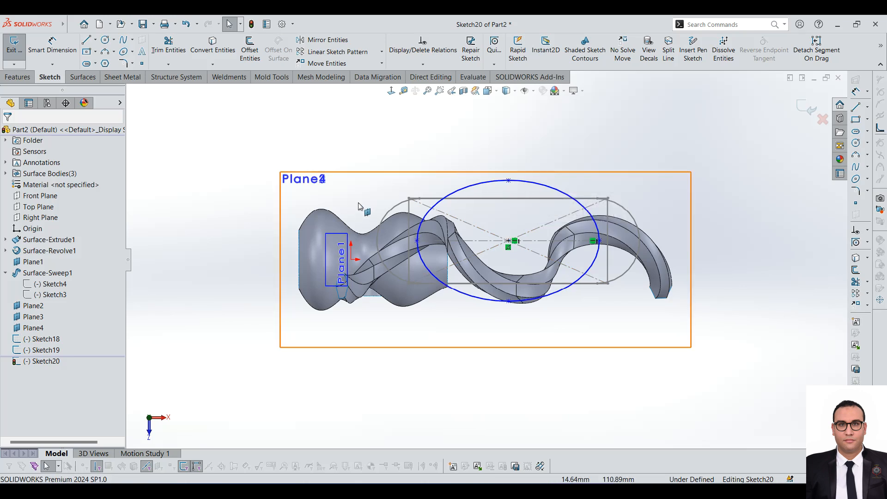
pyautogui.moveTo(658, 314); pyautogui.dragTo(665, 222, button='middle')
pyautogui.scroll(6, 631, 196)
pyautogui.moveTo(583, 174); pyautogui.dragTo(510, 148, button='middle')
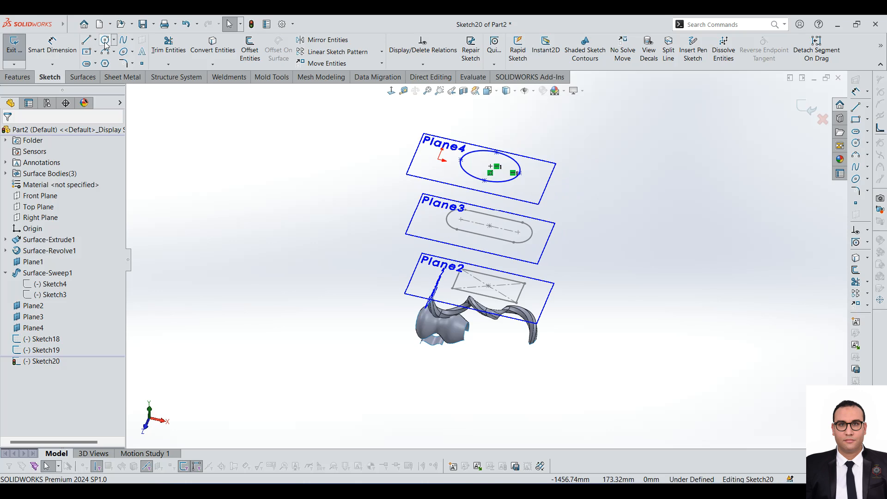
# - Exit the ellipse sketch on Plane4 and start a 3D sketch
pyautogui.click(9, 49)
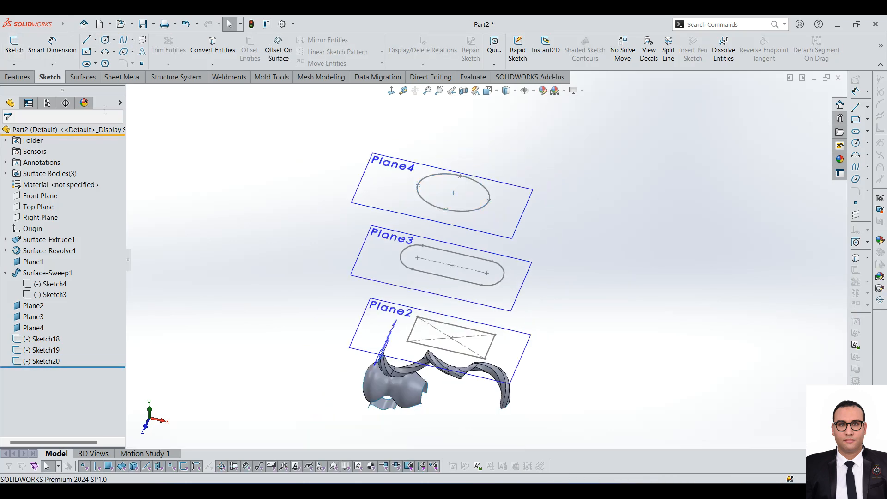
pyautogui.click(15, 63)
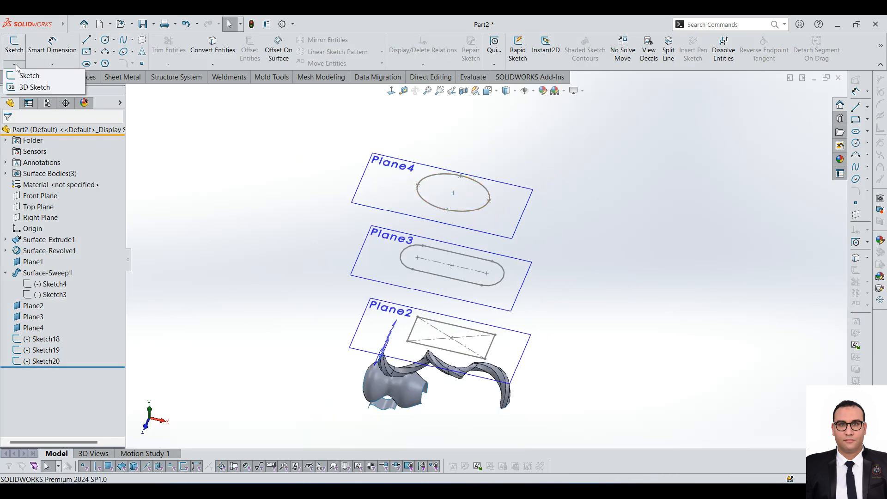
pyautogui.click(28, 87)
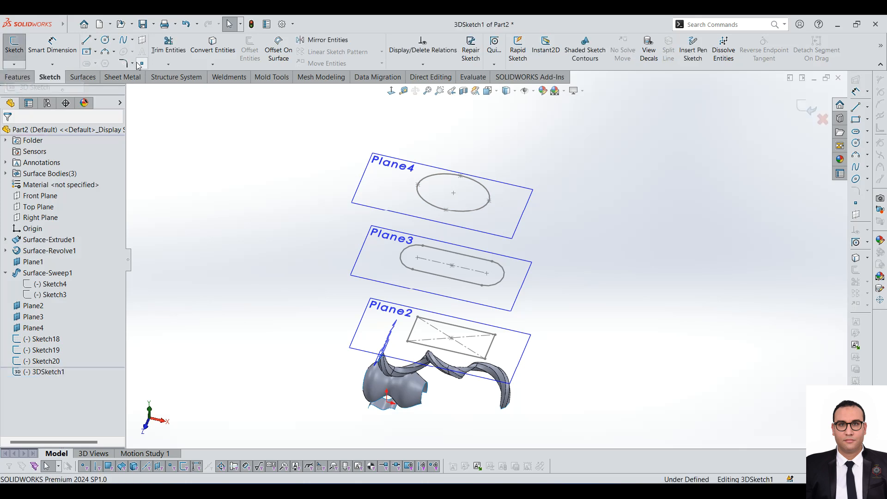
# - Draw a spline from the ellipse's major-axis end through a free point and the slot's rounded end to the rectangle's short edge
pyautogui.click(123, 40)
pyautogui.scroll(-2, 485, 208)
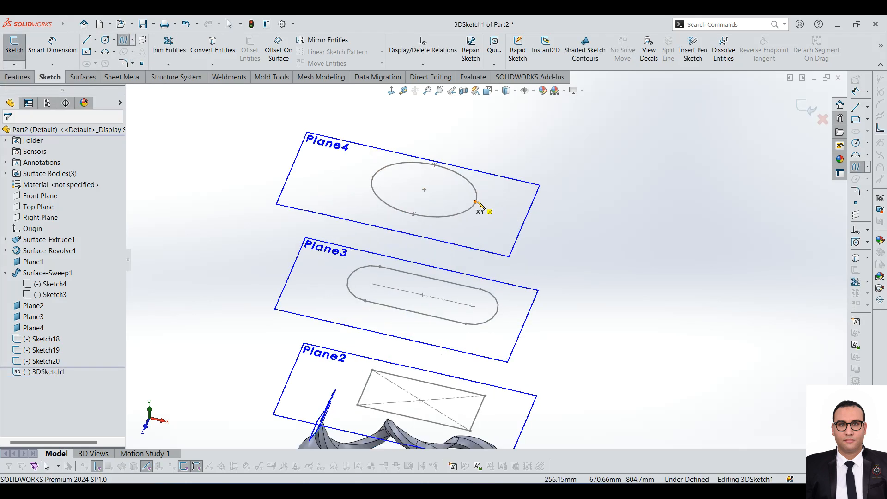
pyautogui.click(476, 201)
pyautogui.moveTo(457, 250); pyautogui.dragTo(462, 143, button='middle')
pyautogui.moveTo(464, 220); pyautogui.dragTo(434, 274, button='middle')
pyautogui.moveTo(468, 196); pyautogui.dragTo(536, 217, button='middle')
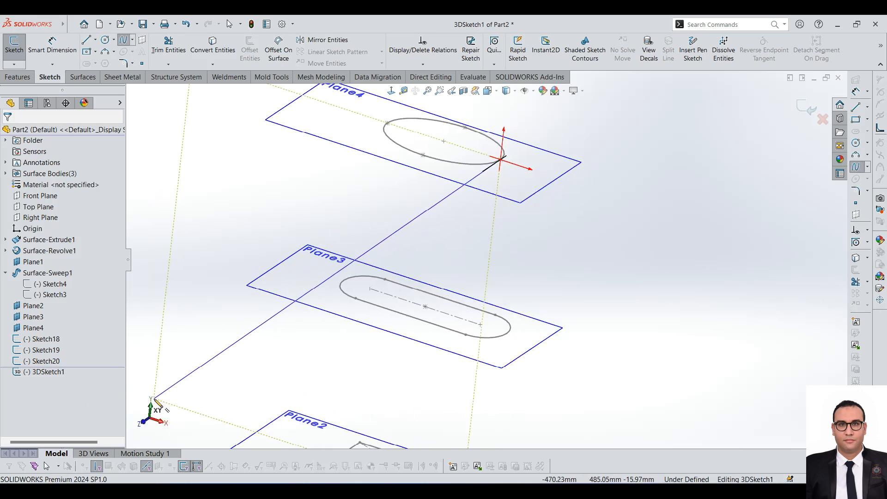
pyautogui.scroll(-1, 495, 130)
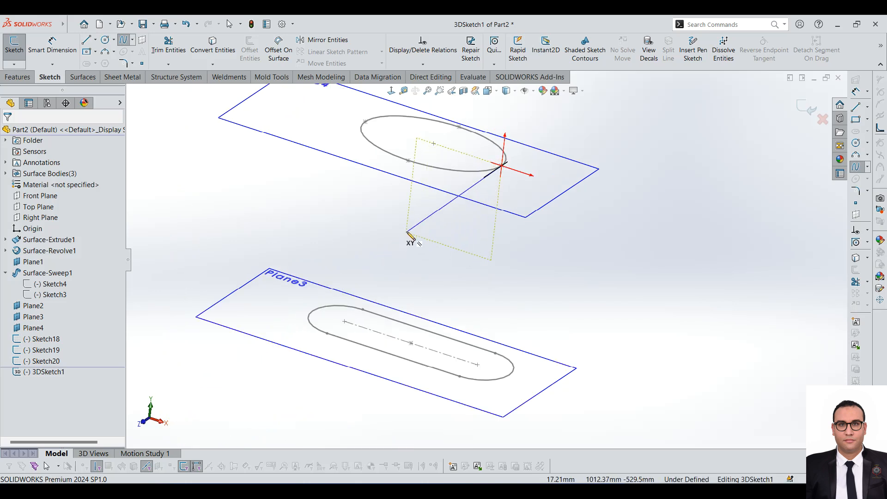
pyautogui.click(439, 235)
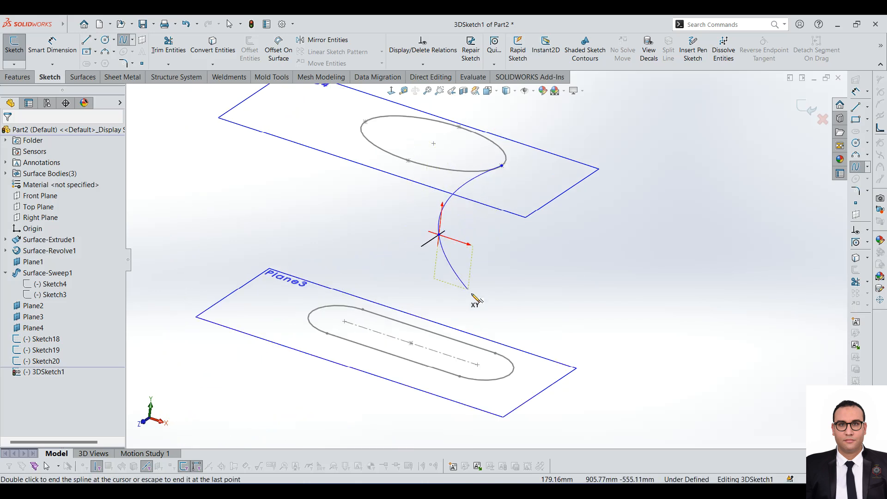
pyautogui.click(509, 374)
pyautogui.scroll(2, 508, 397)
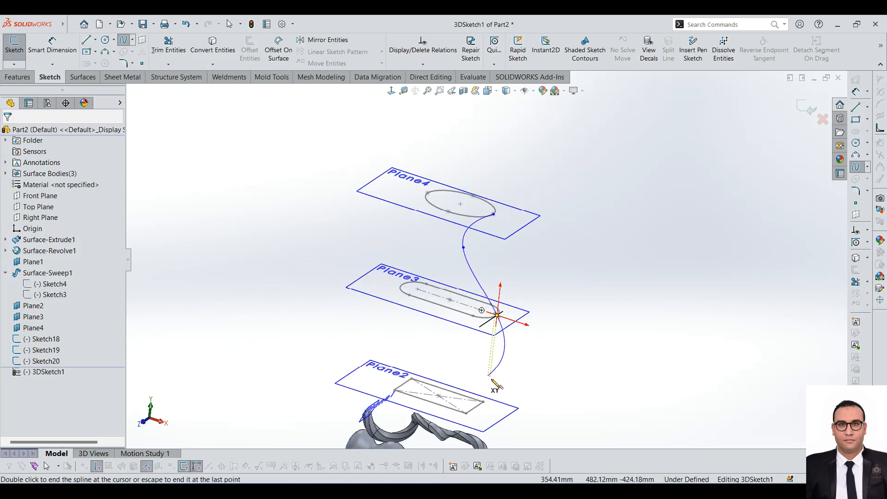
pyautogui.doubleClick(476, 408)
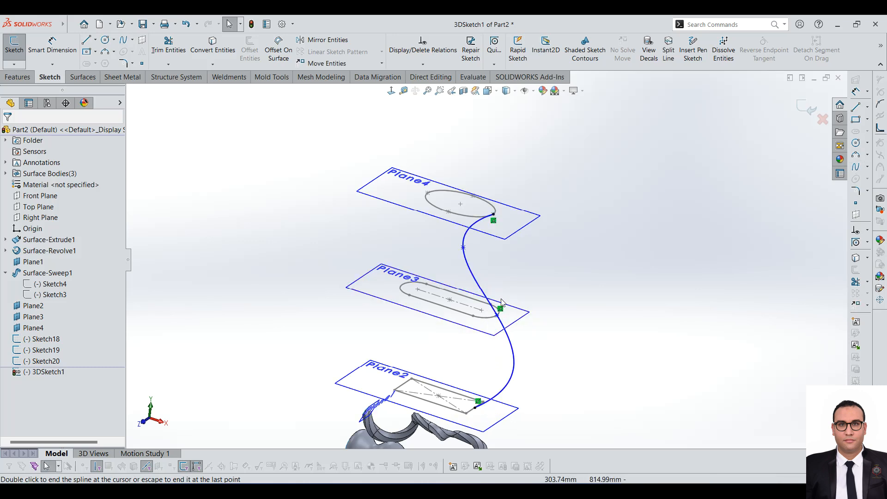
pyautogui.moveTo(469, 264)
pyautogui.mouseDown(button='middle')
pyautogui.moveTo(427, 247)
pyautogui.moveTo(343, 256)
pyautogui.mouseUp(button='middle')
pyautogui.scroll(-3, 443, 182)
pyautogui.moveTo(446, 192); pyautogui.dragTo(421, 253, button='middle')
pyautogui.scroll(4, 434, 286)
pyautogui.moveTo(478, 349); pyautogui.dragTo(498, 329, button='middle')
pyautogui.press('Escape')
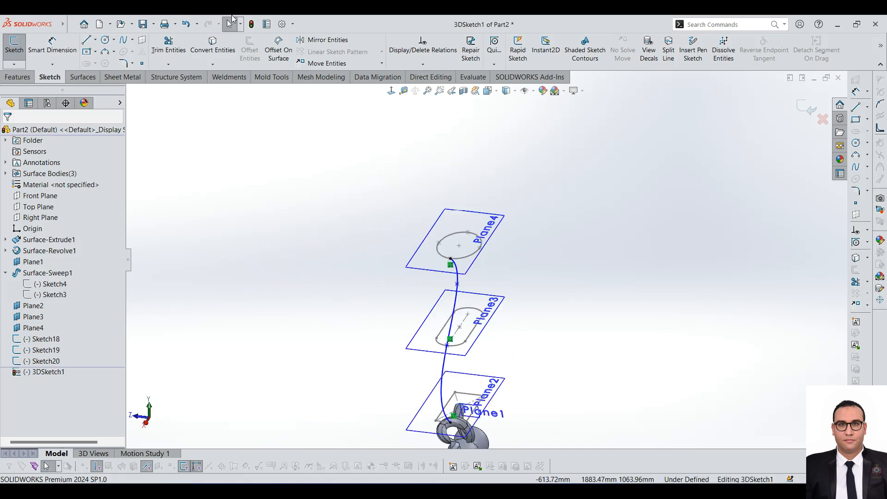
# - Draw a second spline in the 3D sketch from the ellipse's minor-axis end through a YZ-plane point and the slot's straight edge to the rectangle's long edge
pyautogui.click(11, 55)
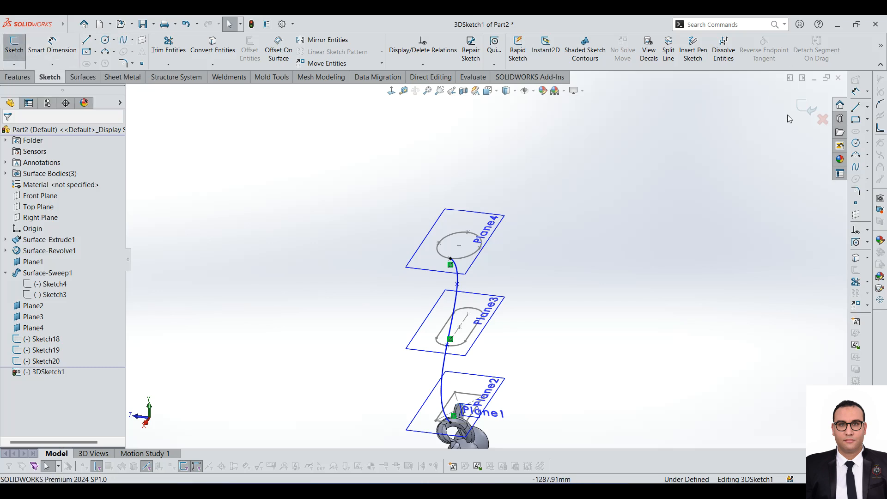
pyautogui.click(16, 65)
pyautogui.click(27, 88)
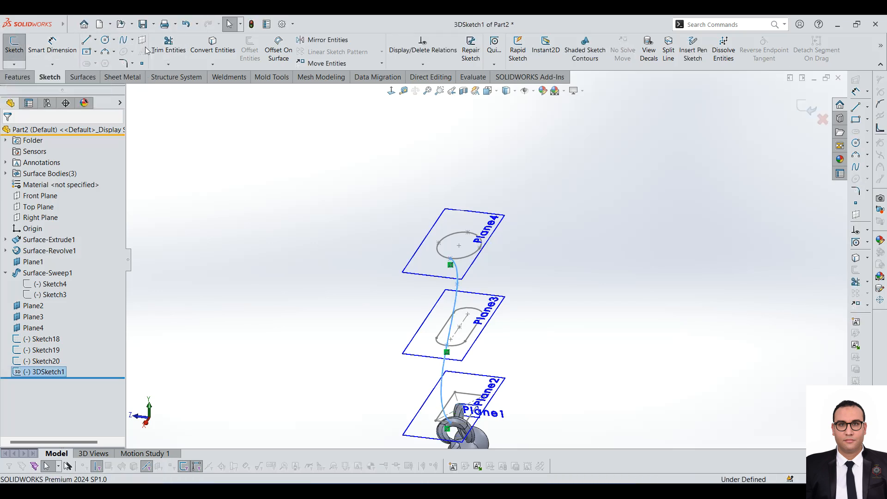
pyautogui.click(124, 41)
pyautogui.scroll(-3, 484, 306)
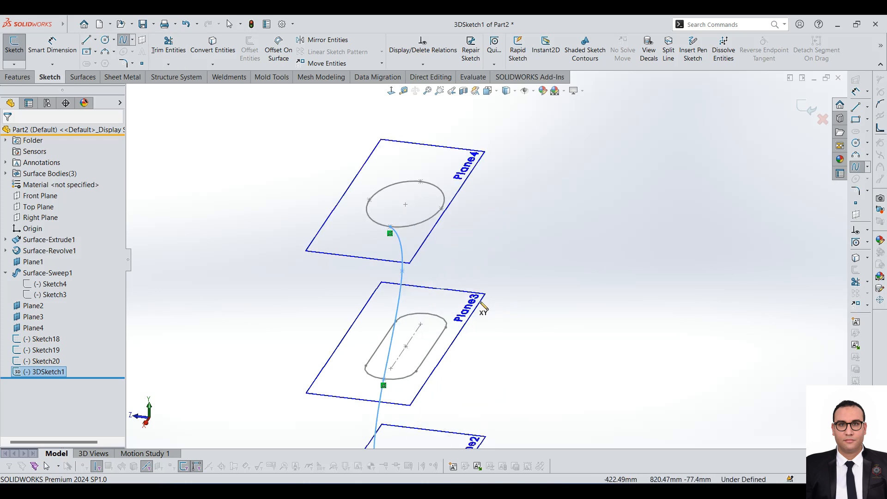
pyautogui.click(442, 208)
pyautogui.moveTo(466, 257); pyautogui.dragTo(449, 252, button='middle')
pyautogui.press('Tab')
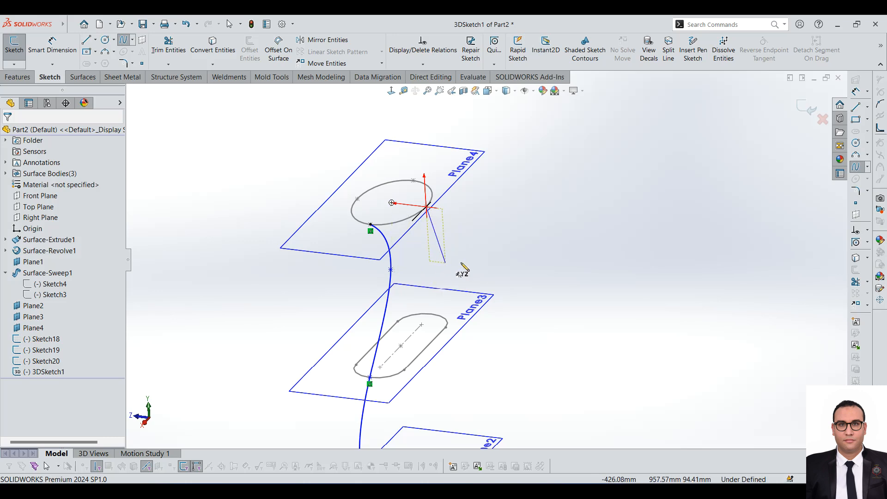
pyautogui.click(456, 264)
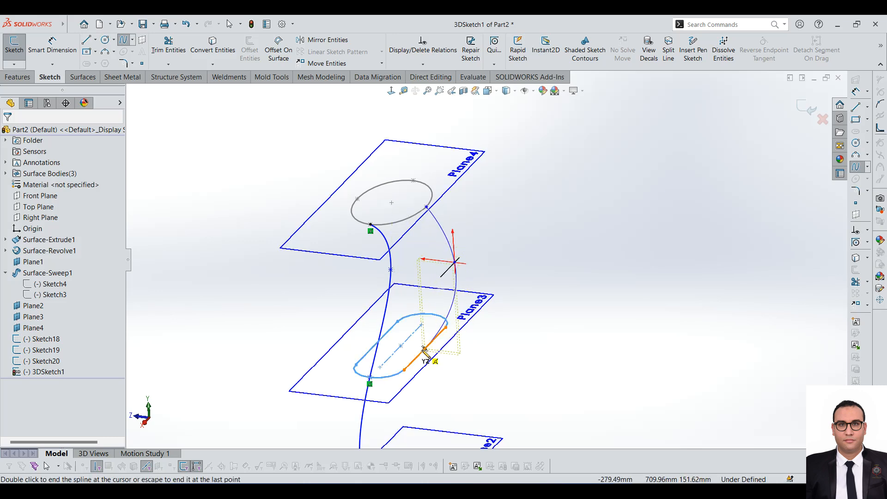
pyautogui.click(425, 350)
pyautogui.scroll(3, 462, 337)
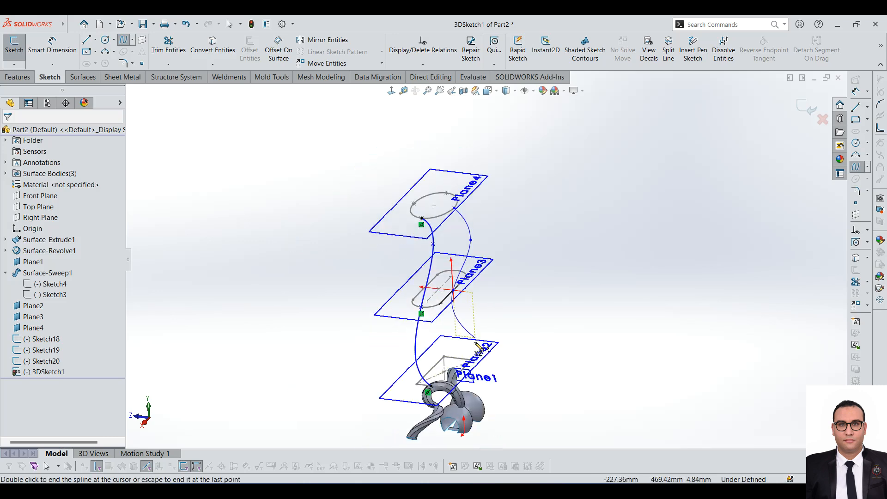
pyautogui.scroll(-3, 465, 383)
pyautogui.scroll(-3, 441, 381)
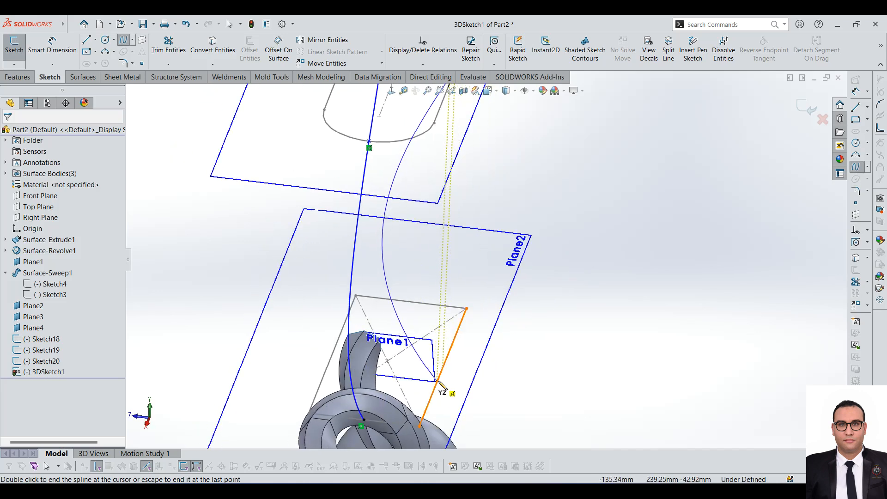
pyautogui.click(442, 367)
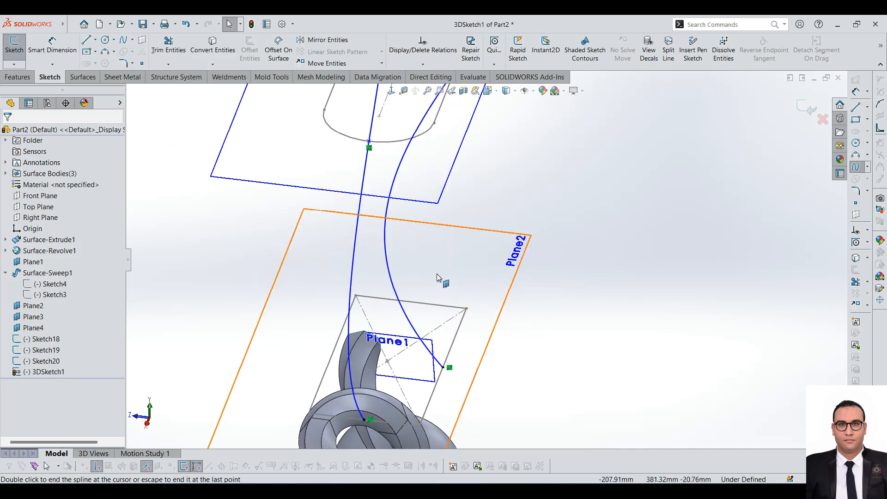
# - Reshape the second spline into a nearly straight curve about 1015 mm long and exit the 3D sketch
pyautogui.scroll(3, 468, 206)
pyautogui.moveTo(446, 248); pyautogui.dragTo(420, 246)
pyautogui.scroll(1, 485, 258)
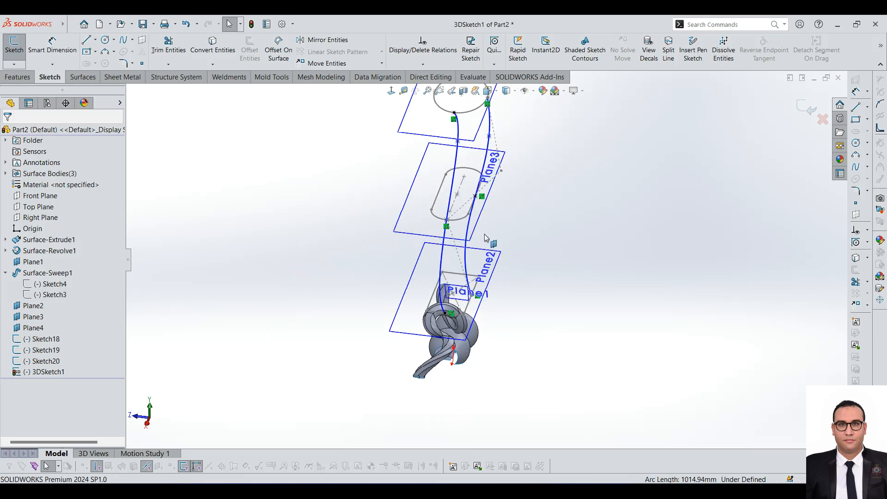
pyautogui.moveTo(455, 244)
pyautogui.mouseDown(button='middle')
pyautogui.moveTo(406, 253)
pyautogui.moveTo(416, 314)
pyautogui.moveTo(448, 357)
pyautogui.moveTo(427, 337)
pyautogui.moveTo(495, 169)
pyautogui.moveTo(546, 184)
pyautogui.moveTo(541, 189)
pyautogui.mouseUp(button='middle')
pyautogui.scroll(4, 509, 217)
pyautogui.scroll(-4, 462, 157)
pyautogui.moveTo(531, 334); pyautogui.dragTo(531, 359, button='middle')
pyautogui.scroll(-1, 520, 234)
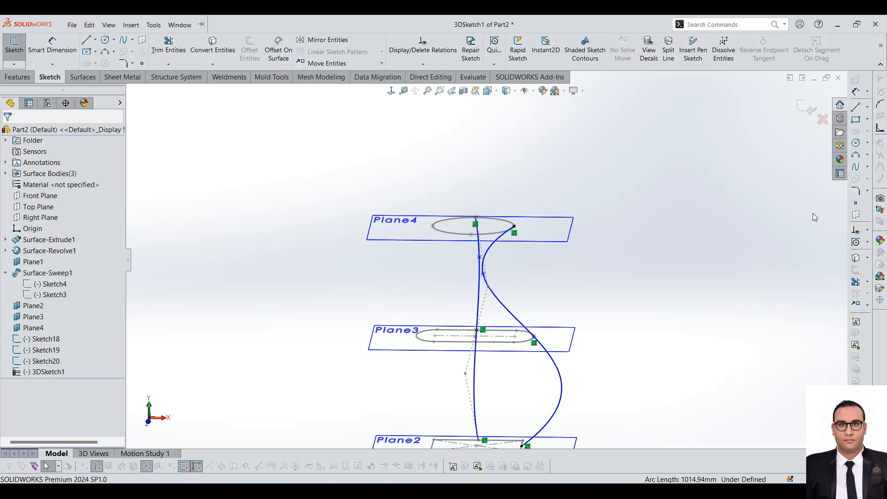
pyautogui.scroll(-3, 517, 326)
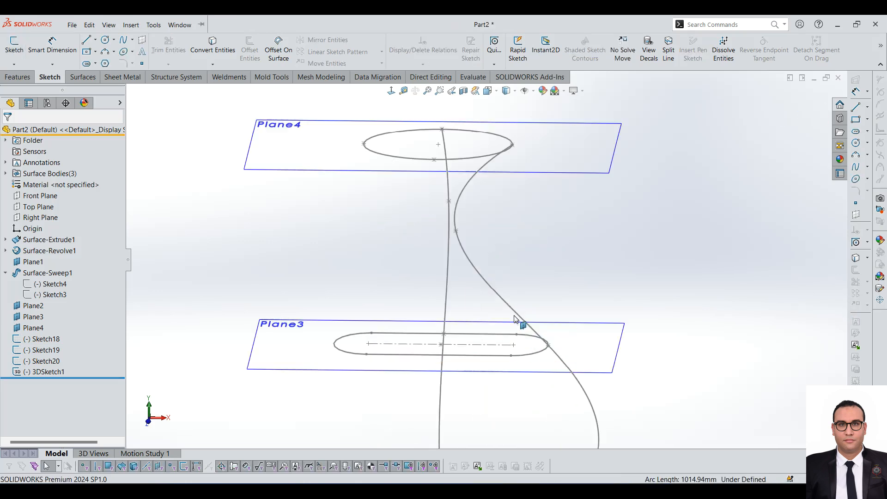
# - Flatten the first spline's bend between Plane4 and Plane3 by moving its free point, making the curve about 1095 mm long
pyautogui.doubleClick(464, 201)
pyautogui.moveTo(465, 203)
pyautogui.mouseDown()
pyautogui.moveTo(498, 205)
pyautogui.moveTo(473, 213)
pyautogui.mouseUp()
pyautogui.scroll(3, 600, 352)
pyautogui.moveTo(600, 352); pyautogui.dragTo(618, 389, button='middle')
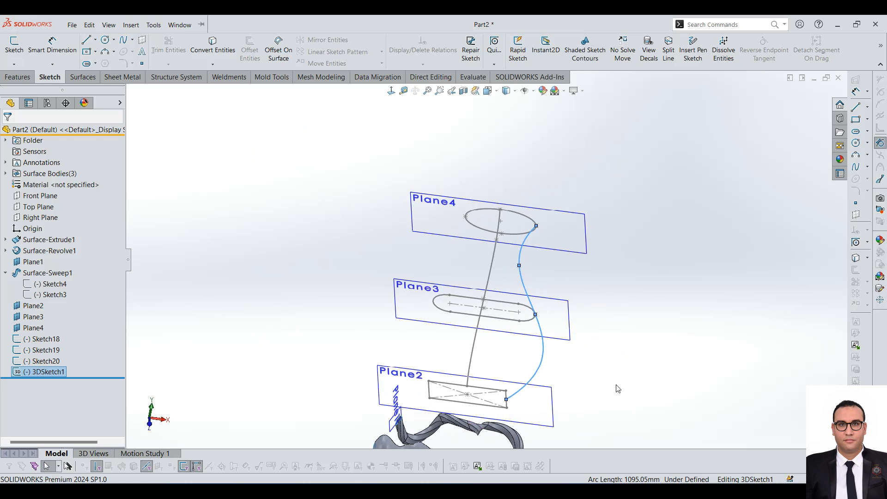
pyautogui.doubleClick(621, 362)
pyautogui.scroll(-4, 579, 380)
pyautogui.moveTo(566, 376); pyautogui.dragTo(491, 406, button='middle')
pyautogui.scroll(5, 427, 279)
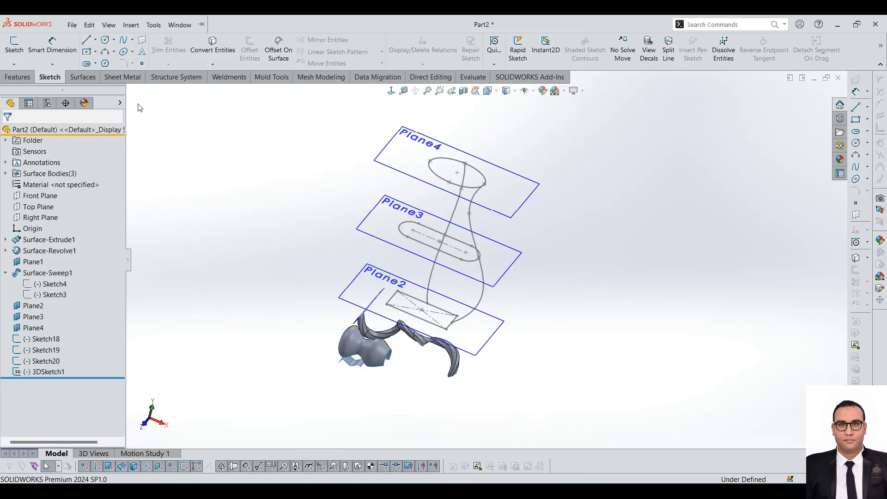
# - Start a Lofted Surface with the ellipse, slot and rectangle sketches as profiles, in that order
pyautogui.click(83, 77)
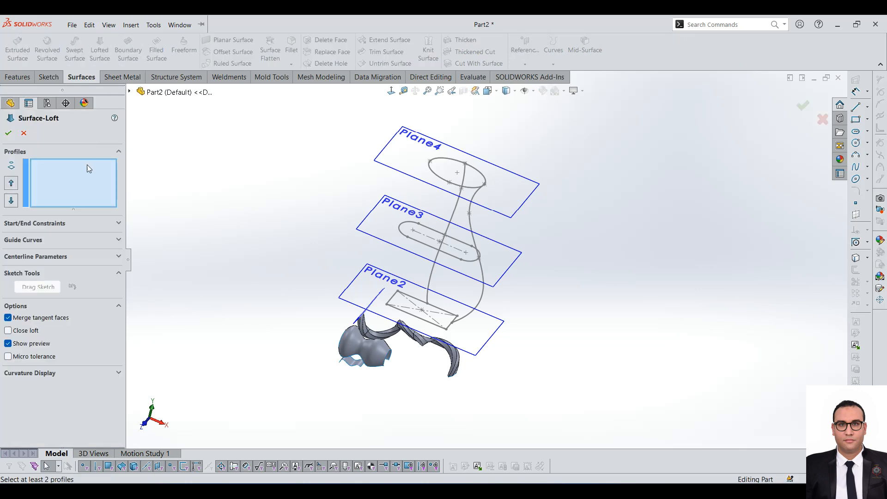
pyautogui.scroll(-2, 471, 185)
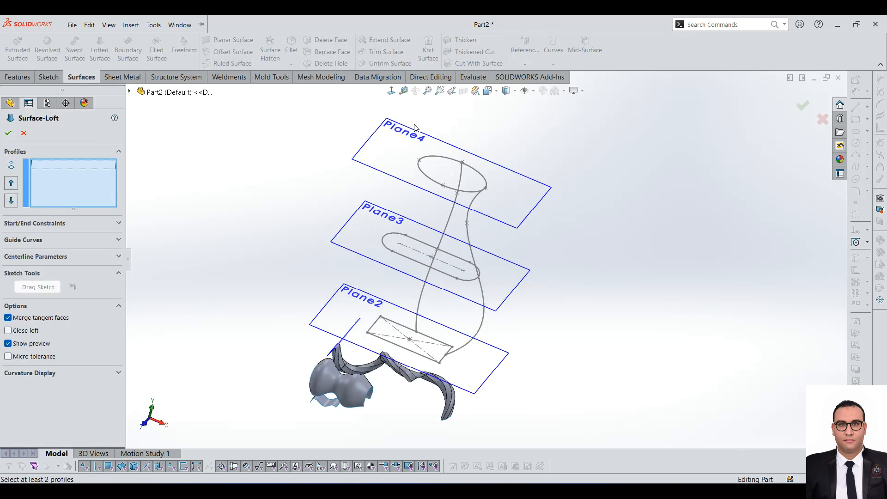
pyautogui.click(437, 157)
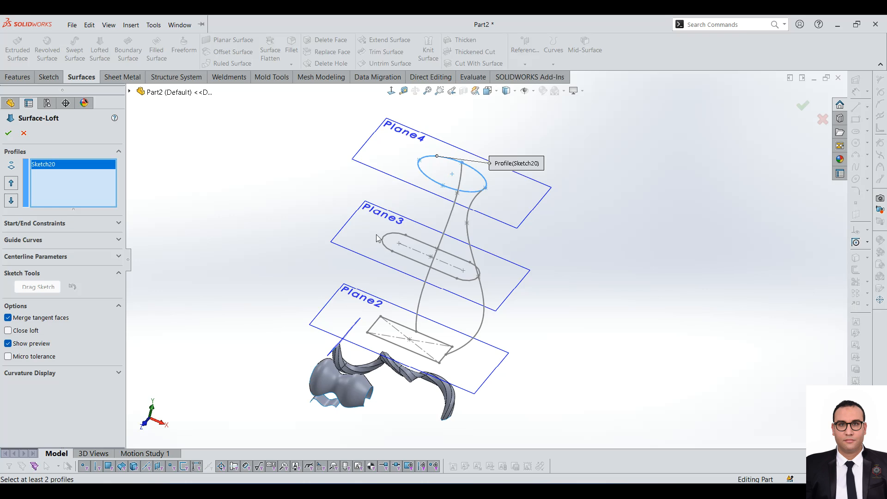
pyautogui.click(394, 236)
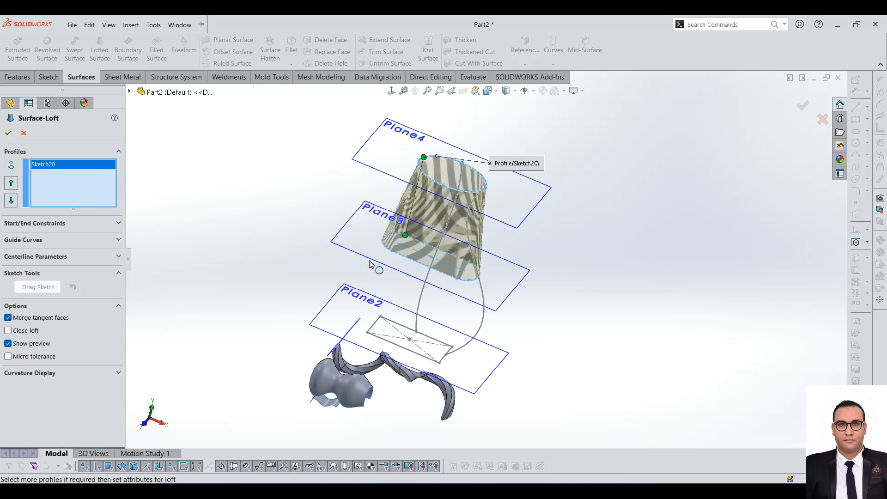
pyautogui.click(380, 322)
pyautogui.moveTo(380, 322)
pyautogui.mouseDown(button='middle')
pyautogui.moveTo(356, 294)
pyautogui.moveTo(415, 259)
pyautogui.mouseUp(button='middle')
pyautogui.scroll(-4, 351, 185)
pyautogui.moveTo(420, 222); pyautogui.dragTo(410, 244, button='middle')
pyautogui.scroll(5, 410, 241)
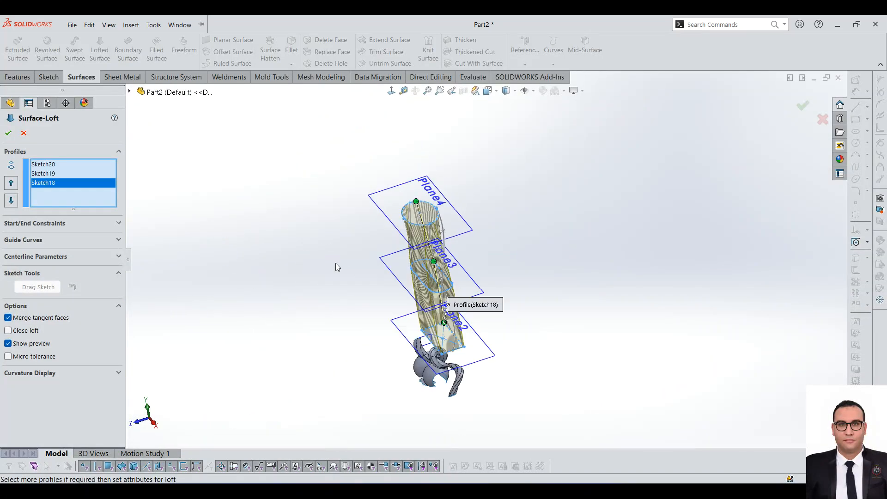
# - Add the nearly straight spline as the loft's first guide curve, selected as an open loop
pyautogui.click(70, 223)
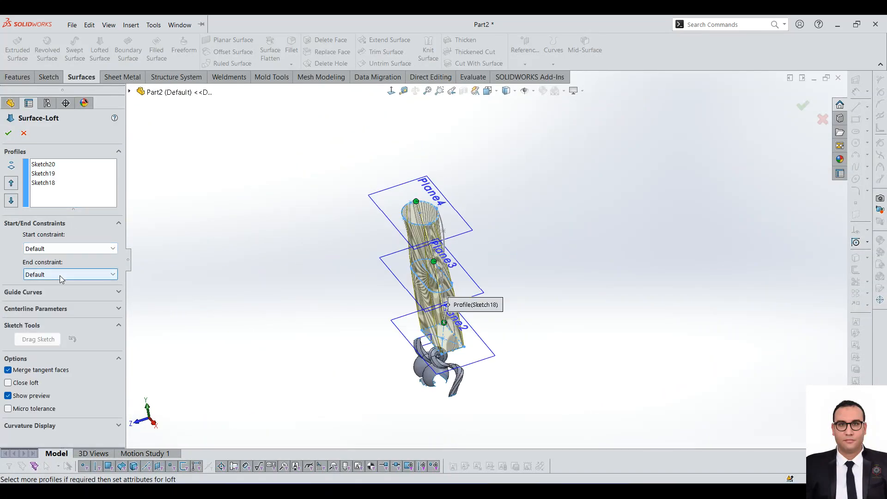
pyautogui.scroll(-3, 478, 240)
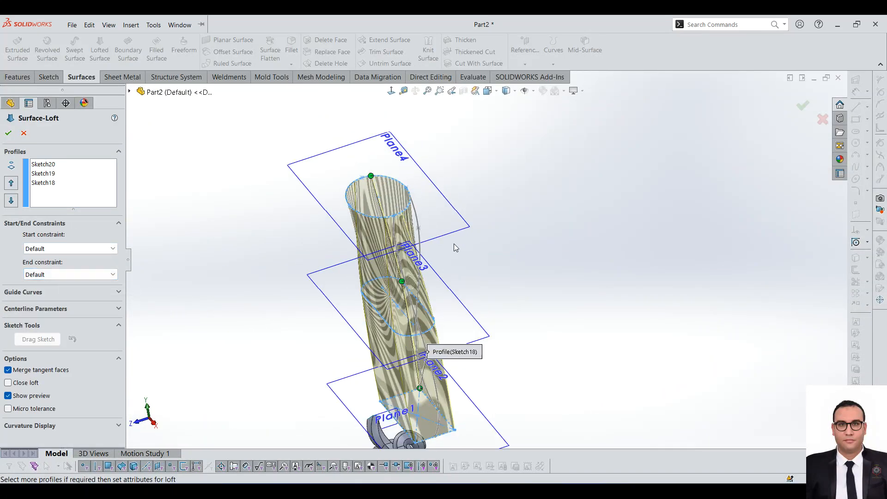
pyautogui.click(42, 293)
pyautogui.moveTo(409, 271); pyautogui.dragTo(375, 210, button='middle')
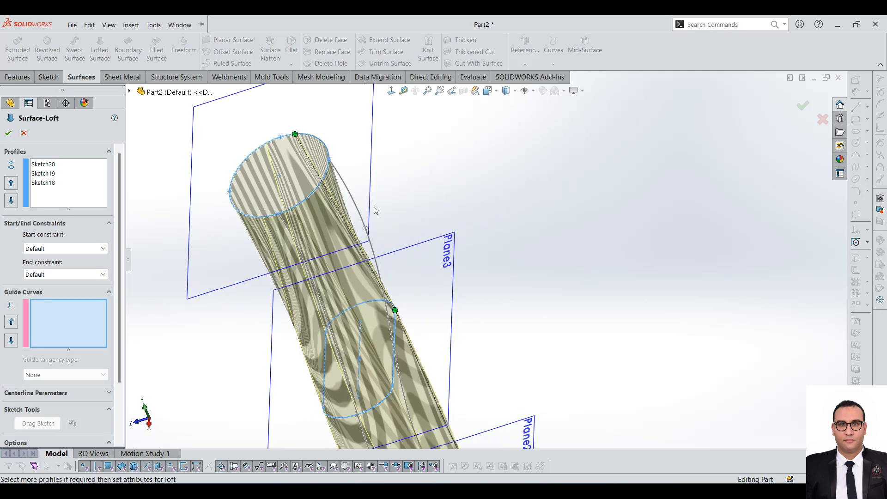
pyautogui.click(353, 198)
pyautogui.click(263, 154)
pyautogui.moveTo(265, 157); pyautogui.dragTo(474, 234, button='middle')
pyautogui.moveTo(520, 216); pyautogui.dragTo(813, 247, button='middle')
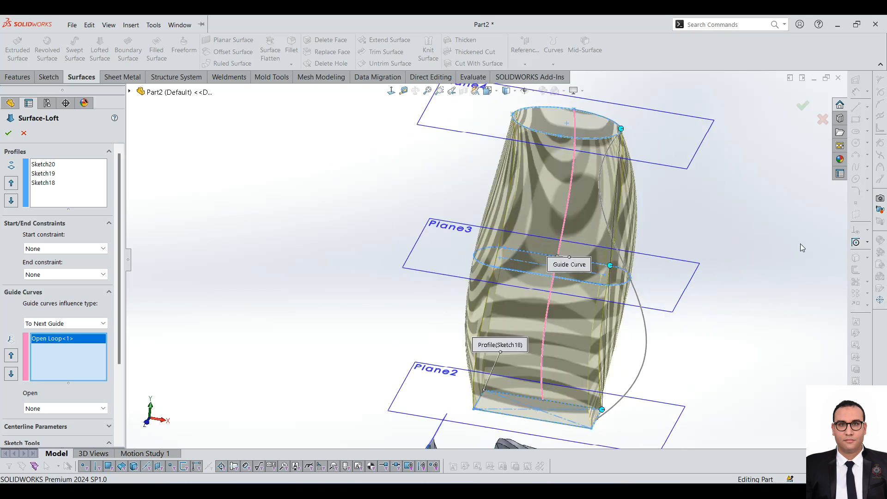
# - Add the strongly curved spline as the second guide curve, selected as an open loop, and complete the lofted surface
pyautogui.click(602, 201)
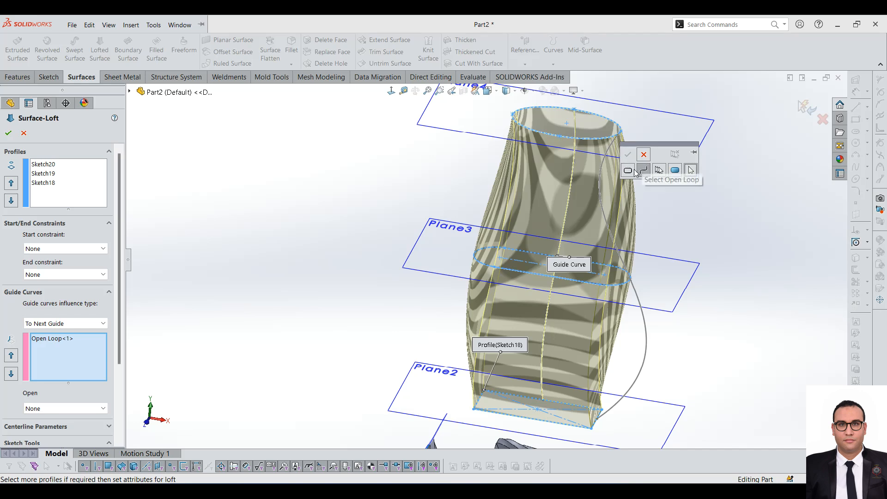
pyautogui.click(642, 155)
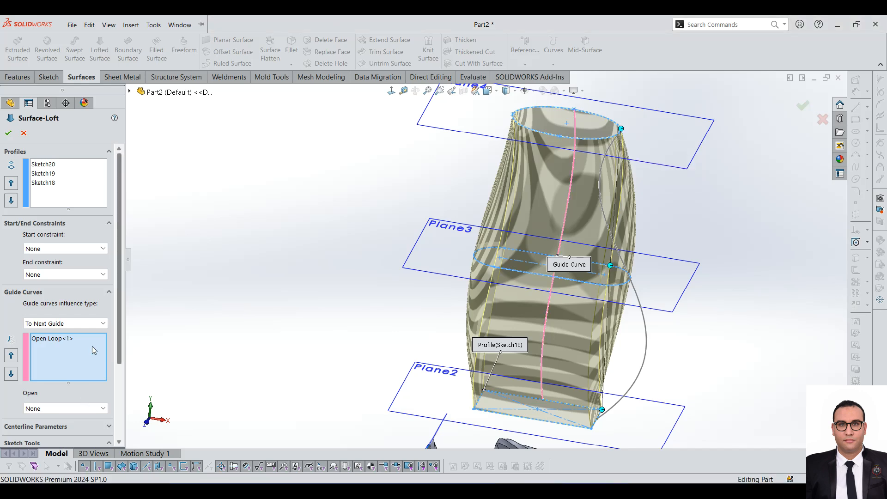
pyautogui.click(646, 326)
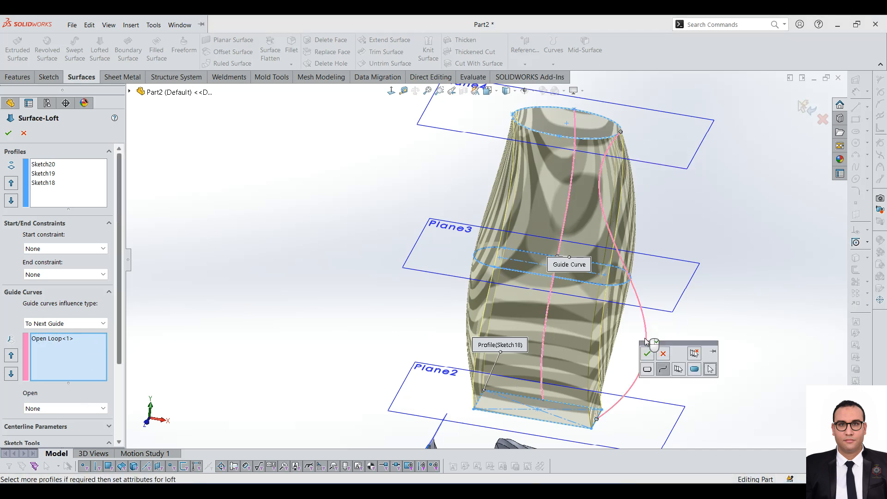
pyautogui.click(647, 355)
pyautogui.moveTo(637, 342); pyautogui.dragTo(578, 273, button='middle')
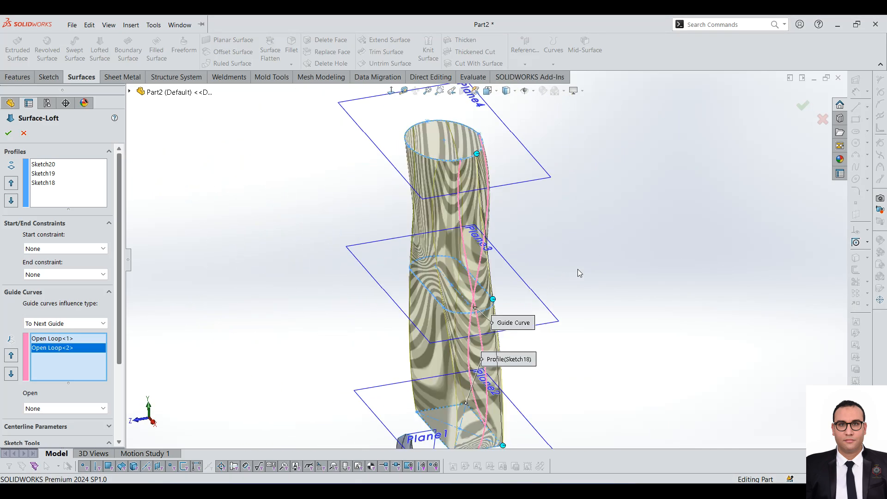
pyautogui.keyDown('ctrl'); pyautogui.moveTo(479, 393); pyautogui.dragTo(420, 309, button='middle'); pyautogui.keyUp('ctrl')
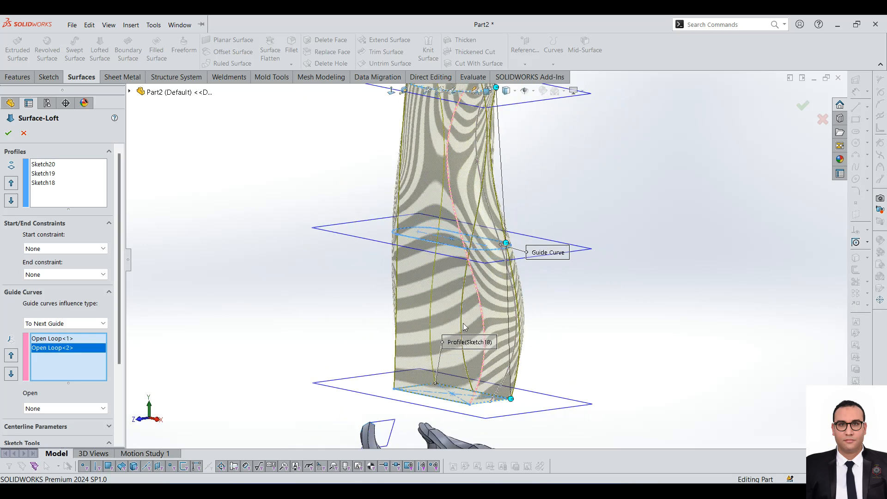
pyautogui.click(7, 135)
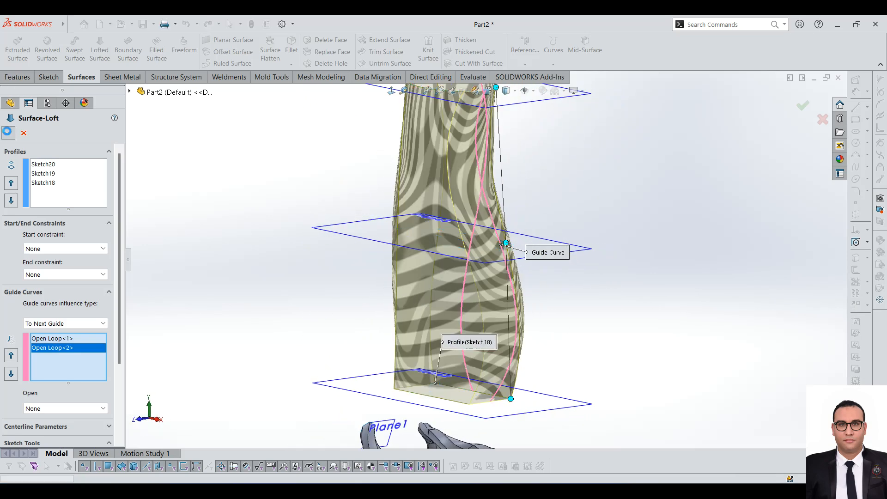
# - Examine the finished lofted surface from several sides and along its whole height
pyautogui.scroll(2, 526, 206)
pyautogui.moveTo(526, 206); pyautogui.dragTo(558, 208, button='middle')
pyautogui.scroll(-2, 558, 208)
pyautogui.moveTo(496, 240); pyautogui.dragTo(573, 248, button='middle')
pyautogui.scroll(3, 493, 265)
pyautogui.scroll(-1, 481, 406)
pyautogui.moveTo(481, 406); pyautogui.dragTo(449, 313, button='middle')
pyautogui.scroll(-2, 470, 222)
pyautogui.moveTo(469, 223); pyautogui.dragTo(479, 316, button='middle')
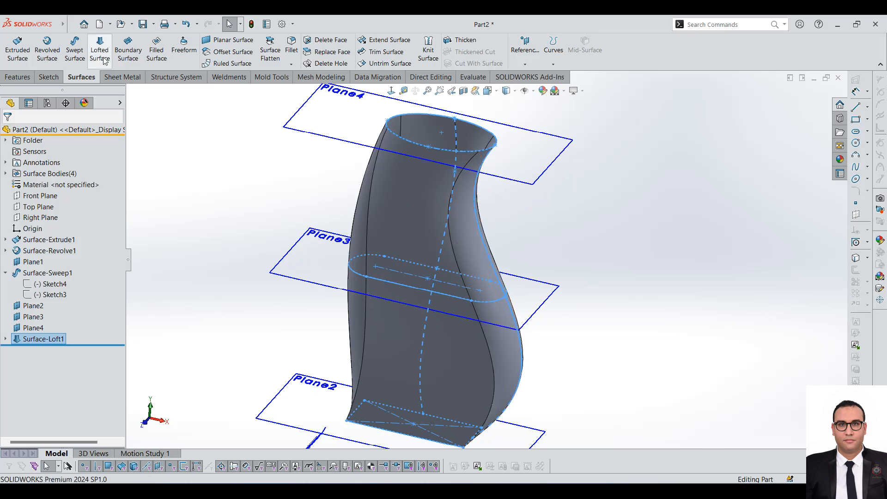
pyautogui.click(129, 54)
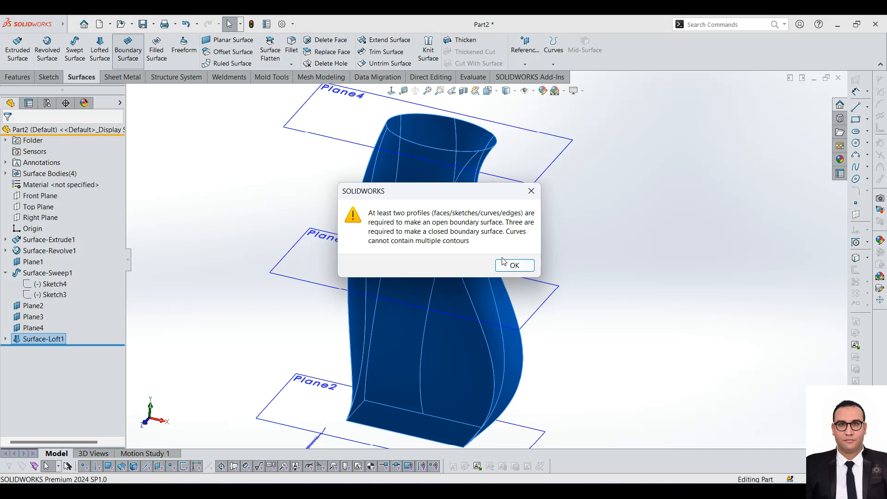
pyautogui.click(515, 266)
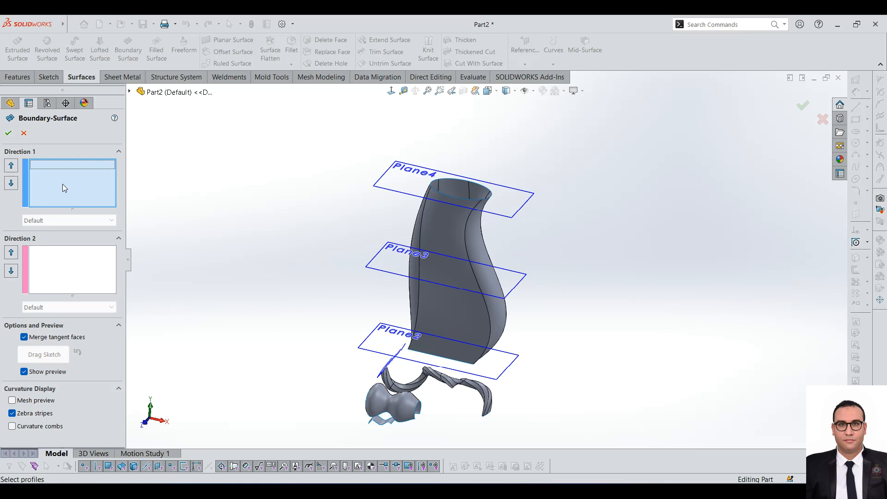
pyautogui.click(77, 280)
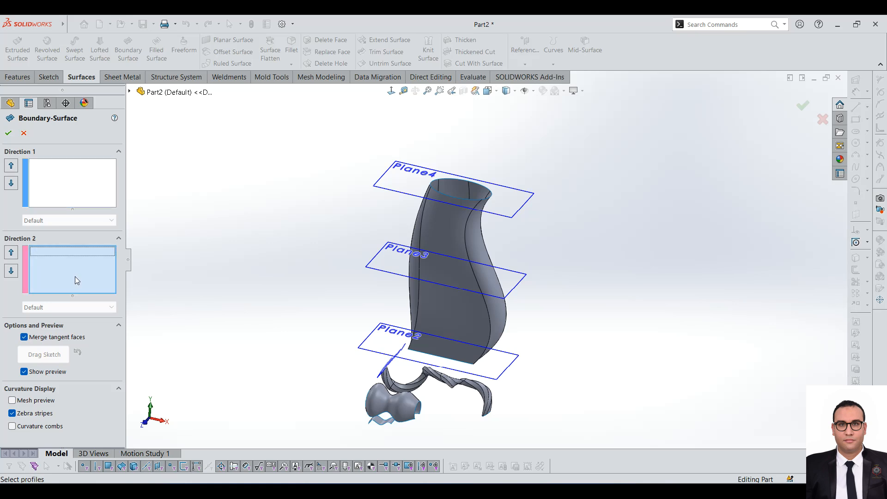
pyautogui.click(23, 133)
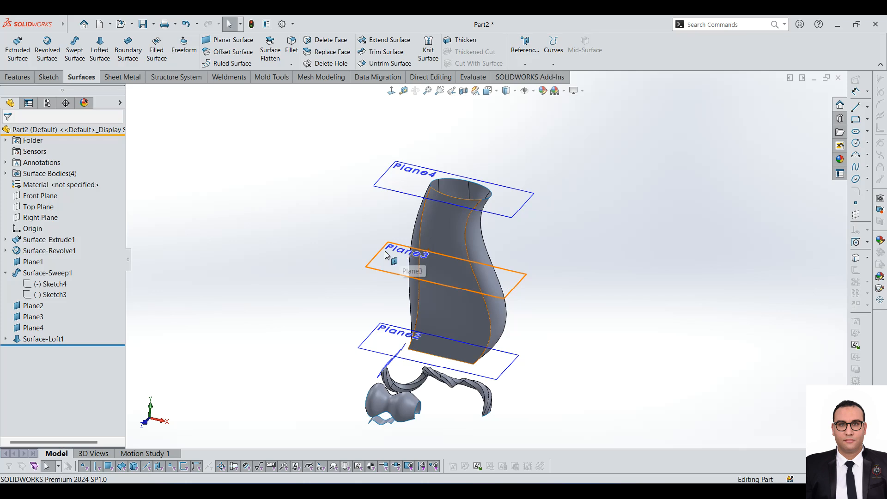
pyautogui.click(38, 339)
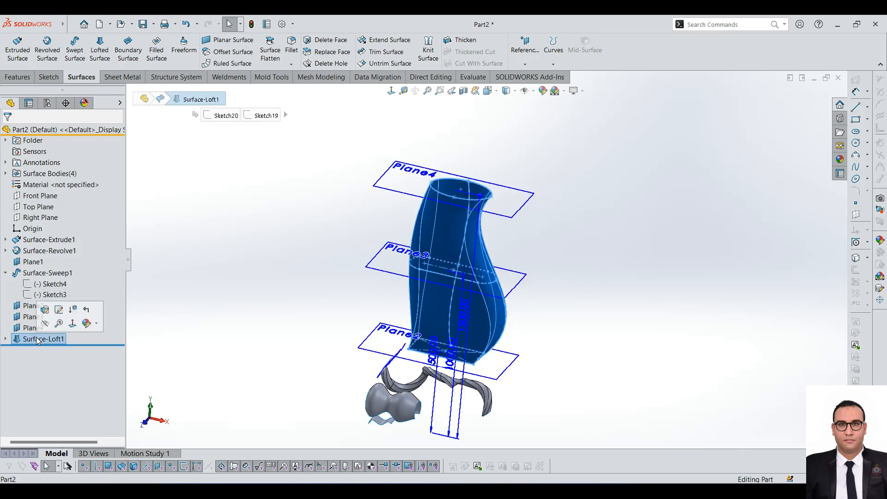
pyautogui.click(240, 260)
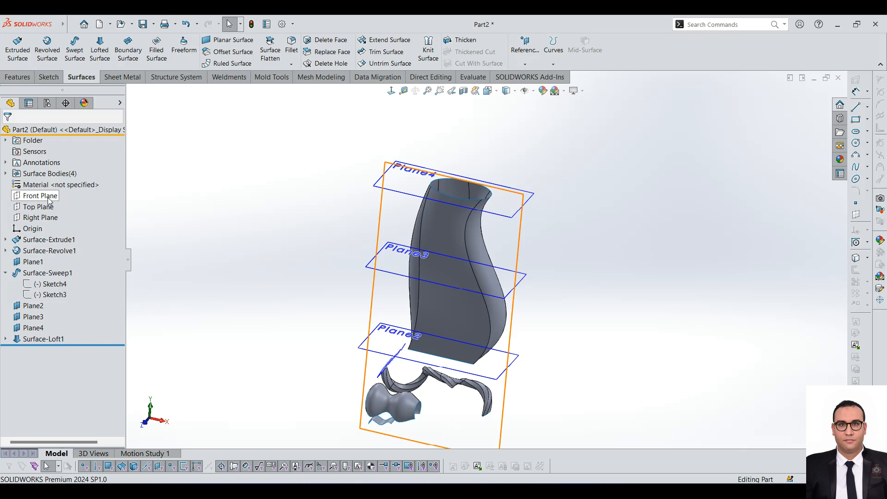
# - Start a sketch on Plane4 and enlarge the plane's border well beyond the lofted surface
pyautogui.scroll(3, 490, 259)
pyautogui.scroll(-3, 438, 253)
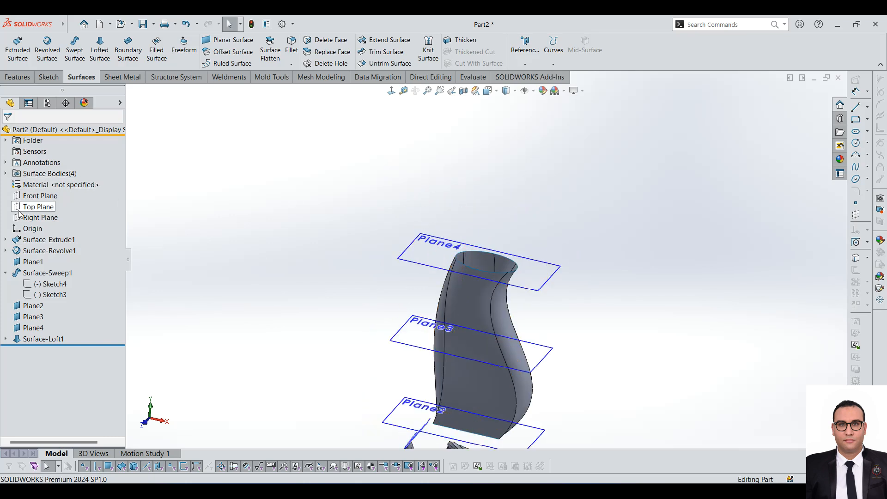
pyautogui.click(427, 257)
pyautogui.click(46, 77)
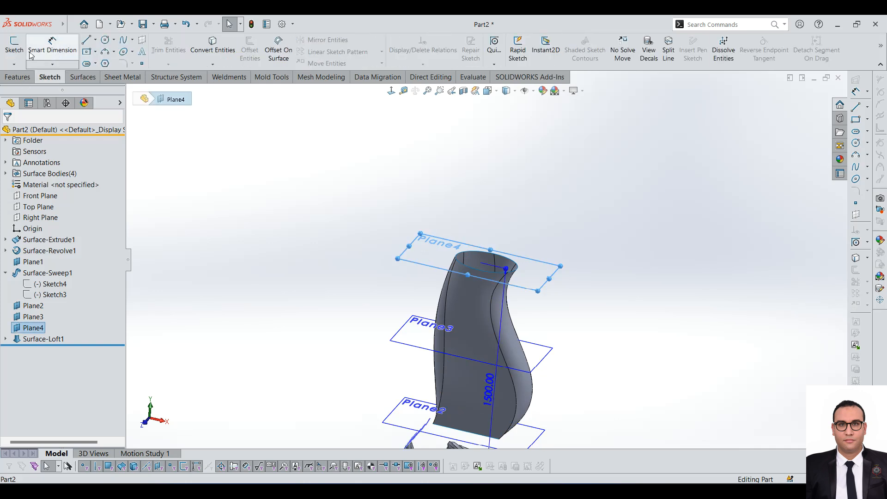
pyautogui.click(14, 46)
pyautogui.scroll(3, 365, 255)
pyautogui.moveTo(367, 218); pyautogui.dragTo(231, 110)
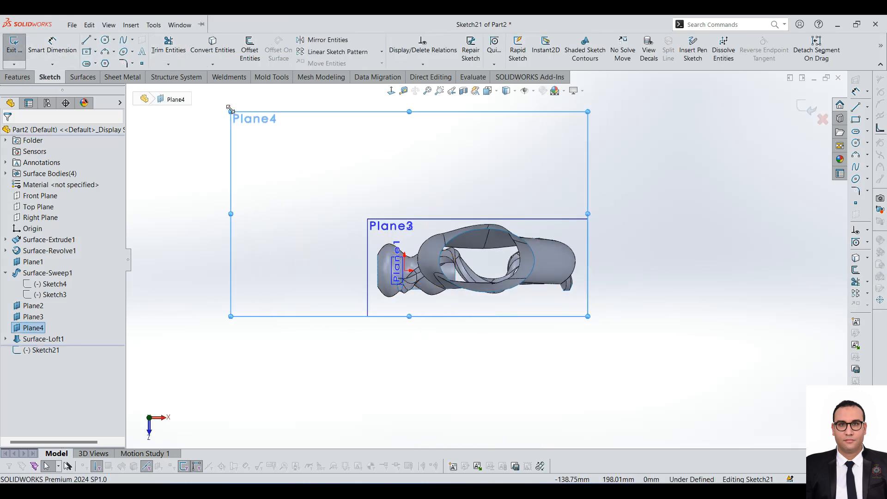
# - Draw an open S-shaped spline through four points on Plane4, beside the lofted surface's outline
pyautogui.click(124, 41)
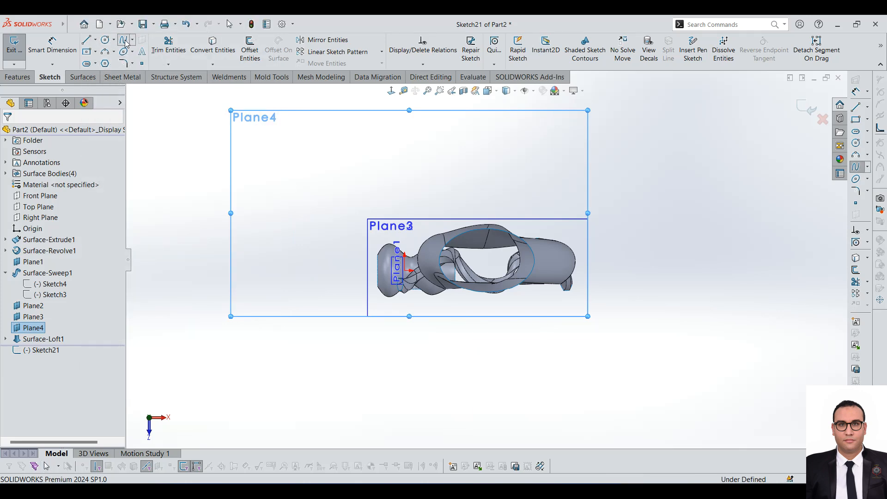
pyautogui.click(381, 136)
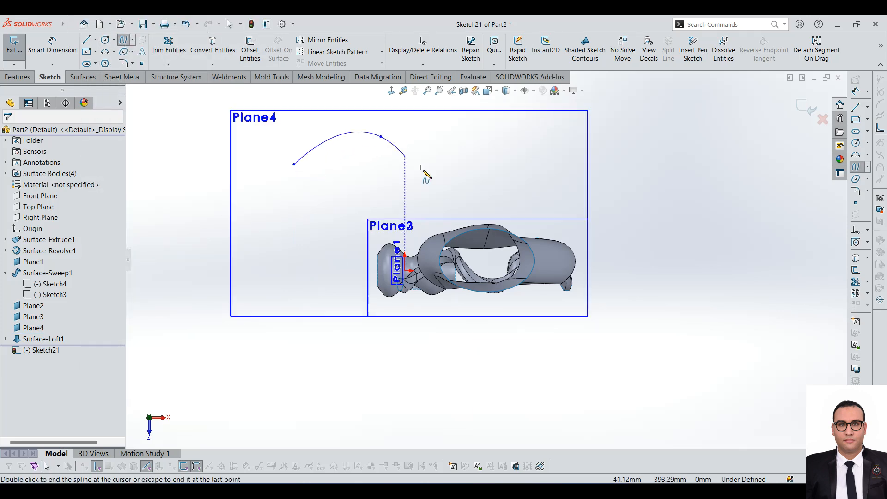
pyautogui.click(454, 180)
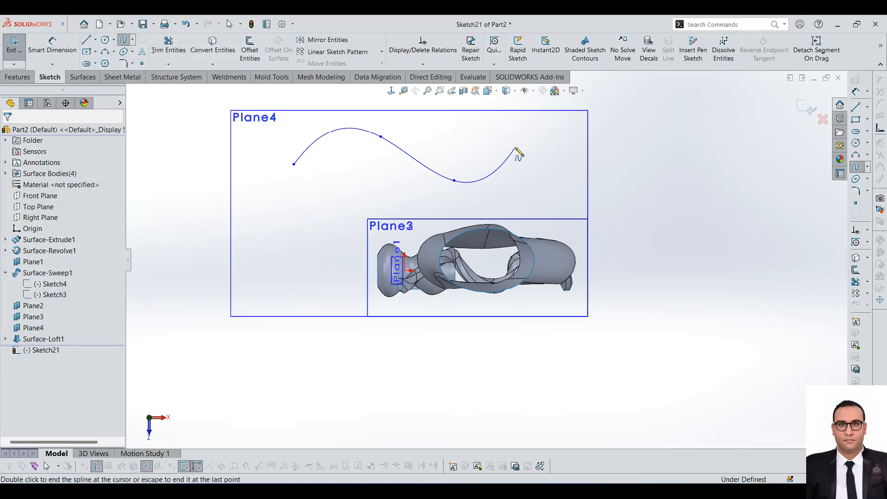
pyautogui.click(516, 148)
pyautogui.press('Escape')
# - Enlarge the borders of Plane3 and Plane2 to reach beside the loft, and exit the Plane4 sketch
pyautogui.moveTo(552, 203); pyautogui.dragTo(466, 264, button='middle')
pyautogui.moveTo(473, 274); pyautogui.dragTo(599, 240)
pyautogui.press('alt')
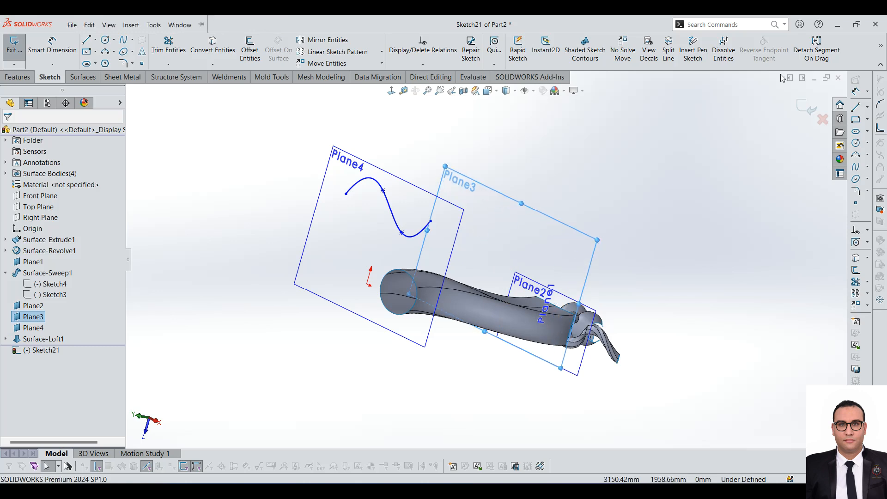
pyautogui.click(800, 109)
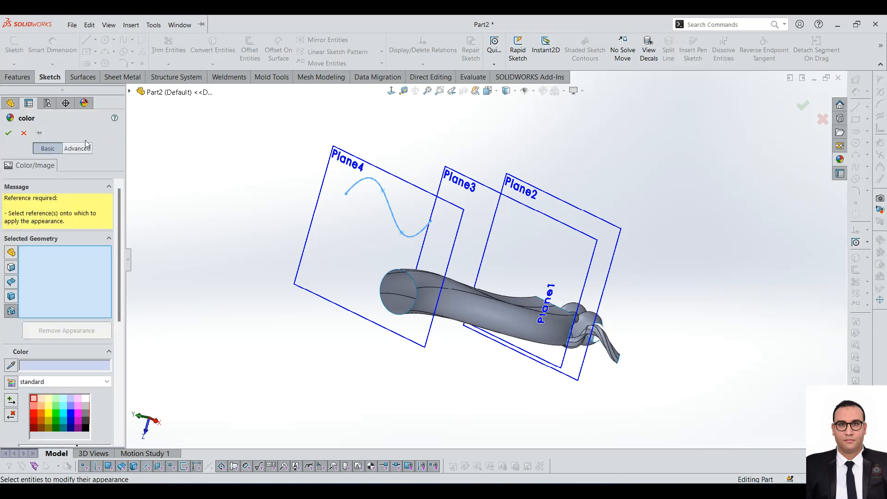
pyautogui.click(24, 133)
# - Sketch a four-point wavy spline on Plane3, dipping first and then rising, opposite to the Plane4 spline
pyautogui.click(485, 198)
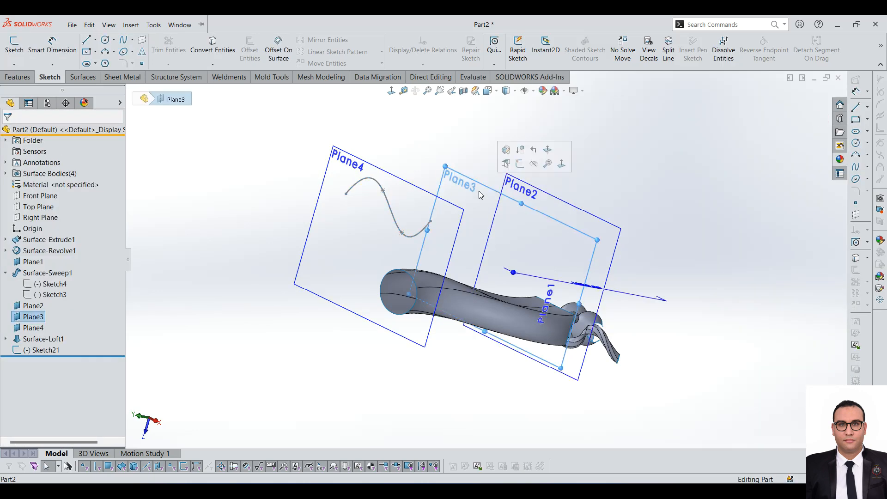
pyautogui.click(11, 41)
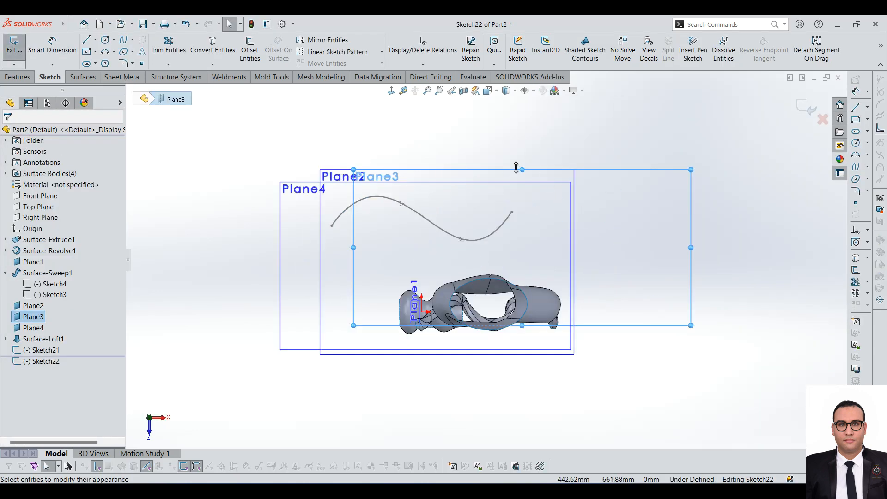
pyautogui.click(122, 42)
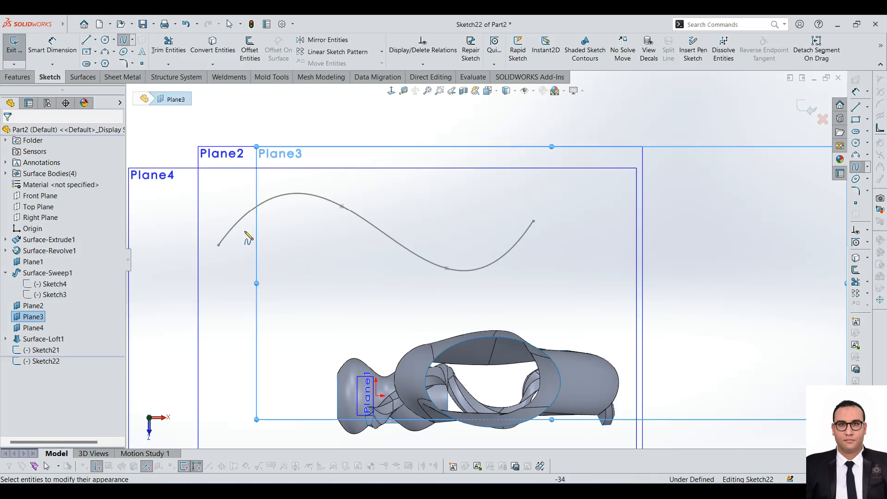
pyautogui.click(219, 286)
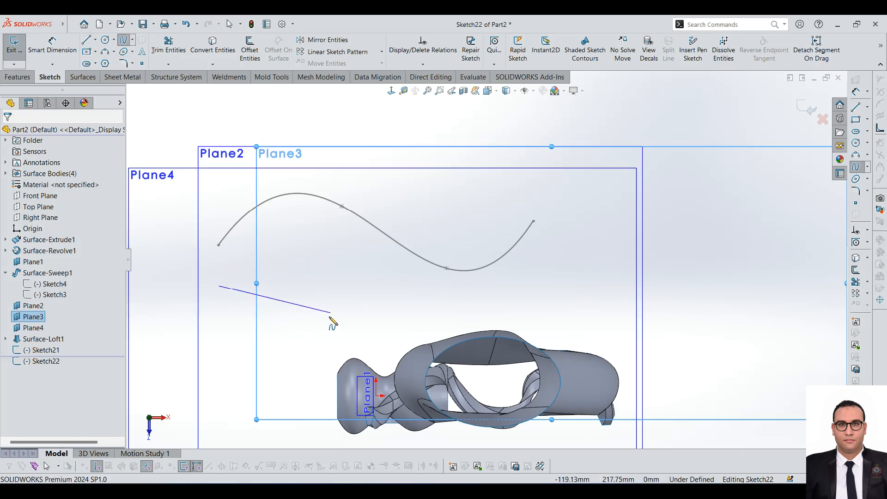
pyautogui.click(278, 340)
pyautogui.click(429, 299)
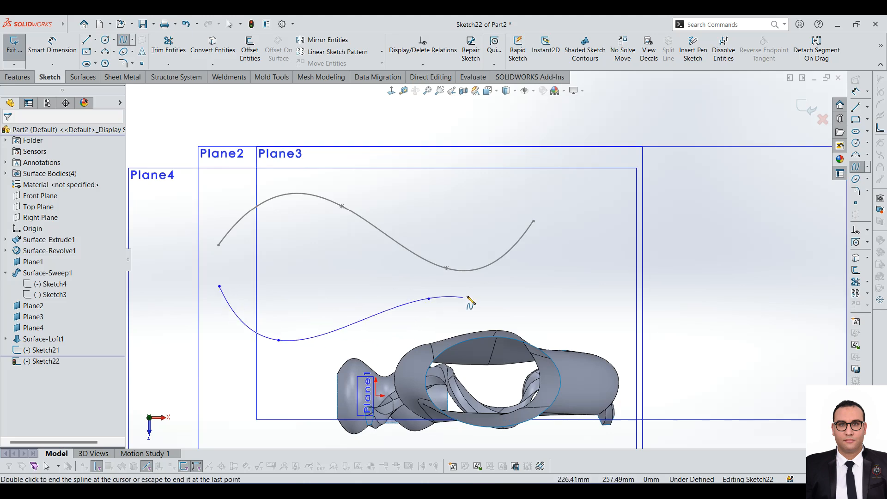
pyautogui.doubleClick(548, 294)
# - Move the Plane3 spline's last end point to about X 509 mm, Z -329 mm and exit the sketch
pyautogui.moveTo(519, 303); pyautogui.dragTo(312, 305, button='middle')
pyautogui.scroll(-3, 312, 306)
pyautogui.moveTo(370, 273); pyautogui.dragTo(408, 272, button='middle')
pyautogui.scroll(-3, 595, 277)
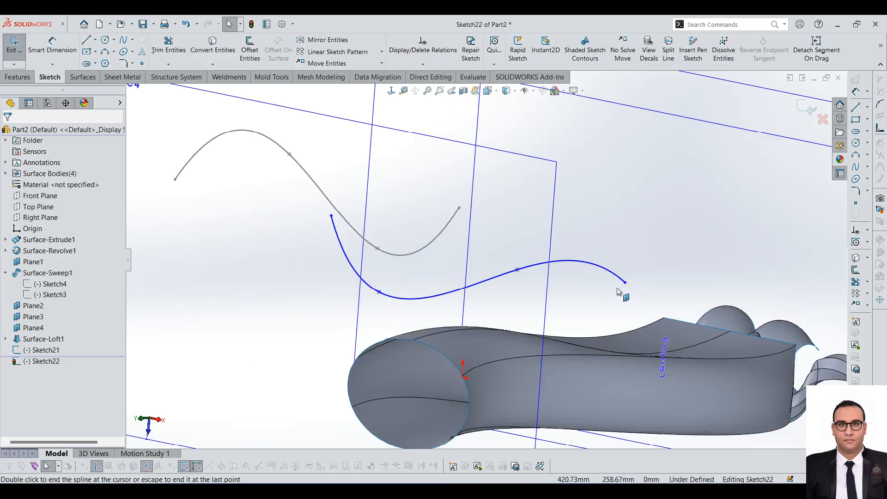
pyautogui.moveTo(625, 282); pyautogui.dragTo(649, 261)
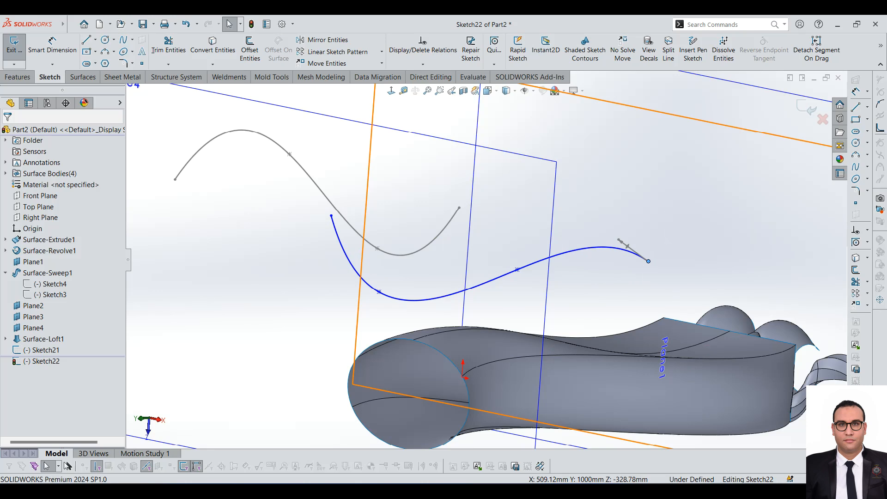
pyautogui.scroll(2, 485, 264)
pyautogui.moveTo(460, 271); pyautogui.dragTo(459, 293, button='middle')
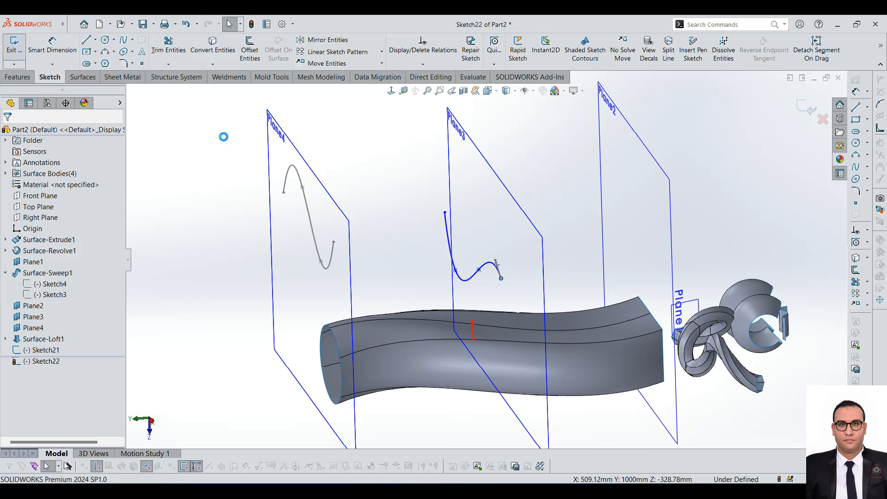
pyautogui.scroll(-1, 486, 247)
pyautogui.click(380, 186)
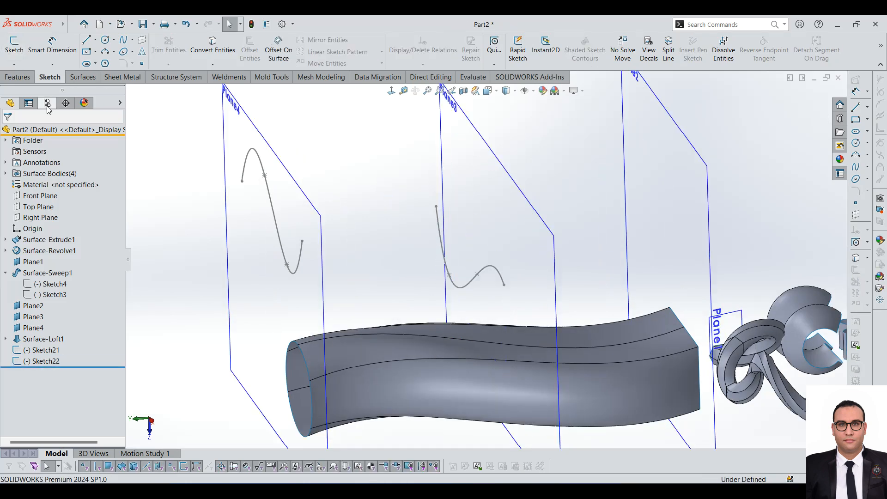
# - In a new 3D sketch, draw a spline from the Plane4 curve's end through two free points to the Plane3 curve's end
pyautogui.click(14, 64)
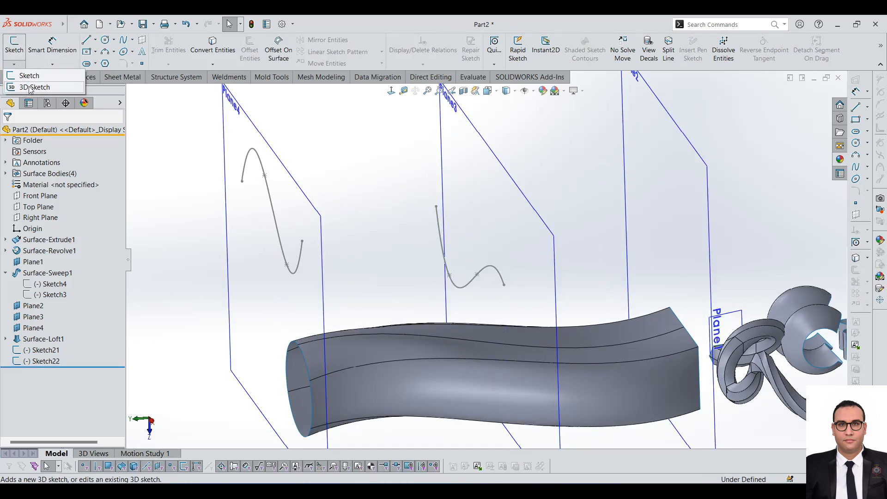
pyautogui.click(30, 88)
pyautogui.click(122, 40)
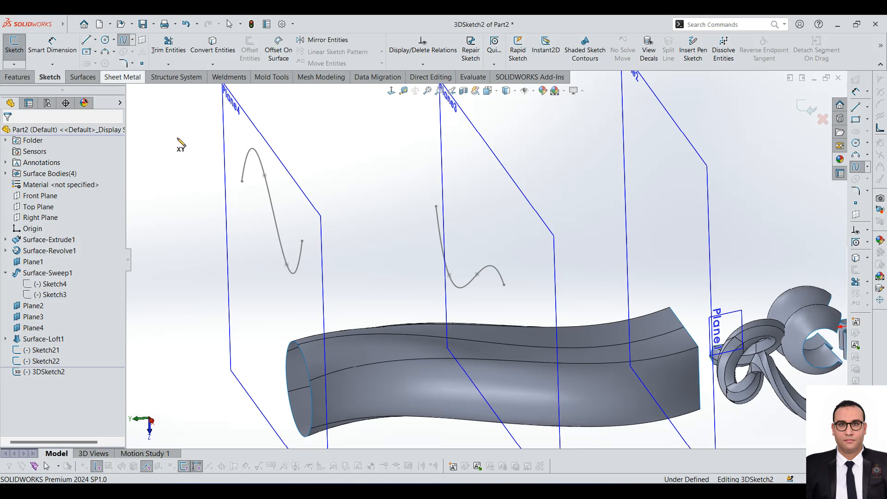
pyautogui.click(303, 241)
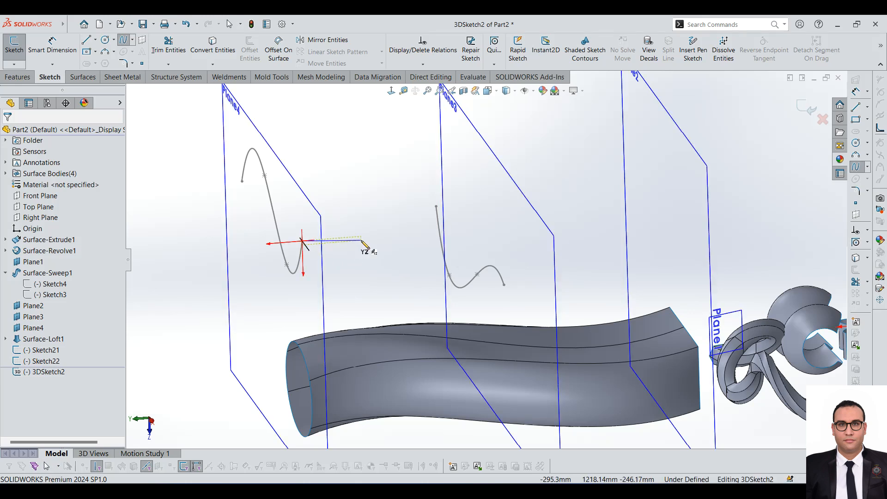
pyautogui.click(373, 276)
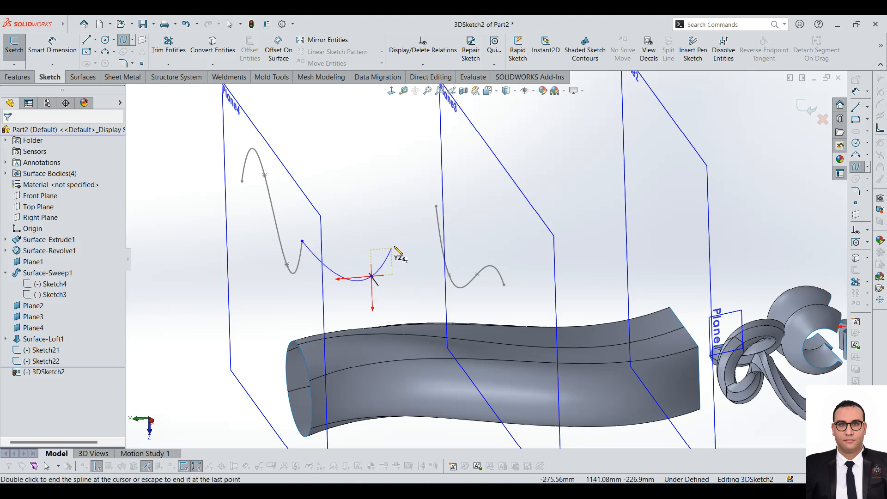
pyautogui.click(404, 240)
pyautogui.click(504, 285)
pyautogui.press('Escape')
# - Reshape the 3D spline between the Plane4 and Plane3 curves by adjusting its body, tangent handles and control polygon, and exit the sketch
pyautogui.moveTo(457, 245); pyautogui.dragTo(501, 256, button='middle')
pyautogui.click(510, 249)
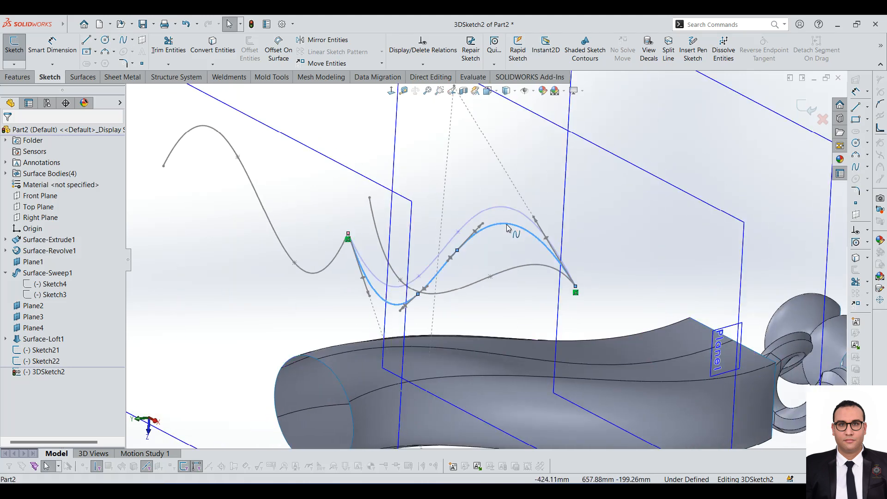
pyautogui.moveTo(510, 251); pyautogui.dragTo(516, 223)
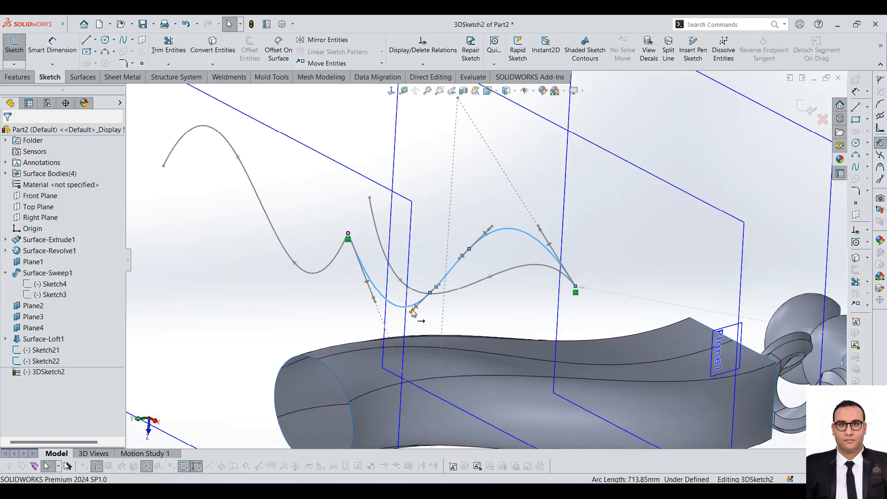
pyautogui.moveTo(410, 315); pyautogui.dragTo(419, 297)
pyautogui.moveTo(529, 210); pyautogui.dragTo(541, 250)
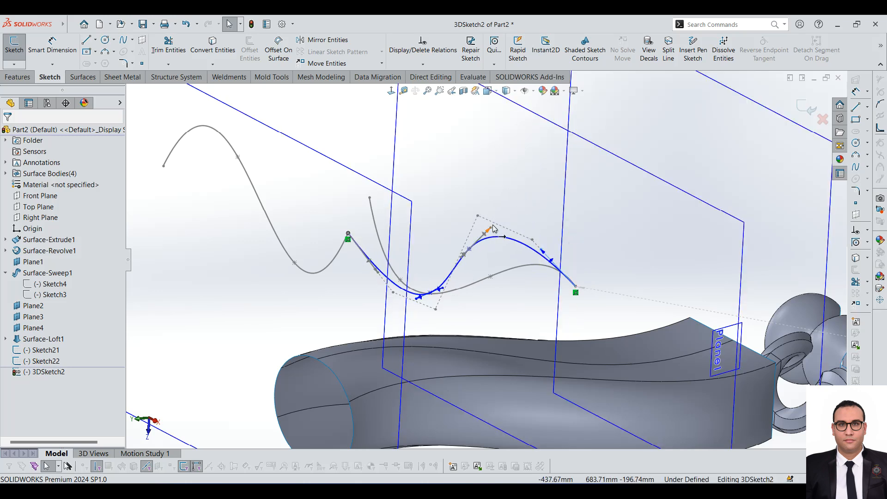
pyautogui.moveTo(491, 228)
pyautogui.mouseDown()
pyautogui.moveTo(487, 251)
pyautogui.moveTo(502, 237)
pyautogui.moveTo(498, 221)
pyautogui.moveTo(486, 232)
pyautogui.mouseUp()
pyautogui.moveTo(485, 233); pyautogui.dragTo(529, 250, button='middle')
pyautogui.scroll(4, 641, 287)
pyautogui.moveTo(642, 290); pyautogui.dragTo(698, 333, button='middle')
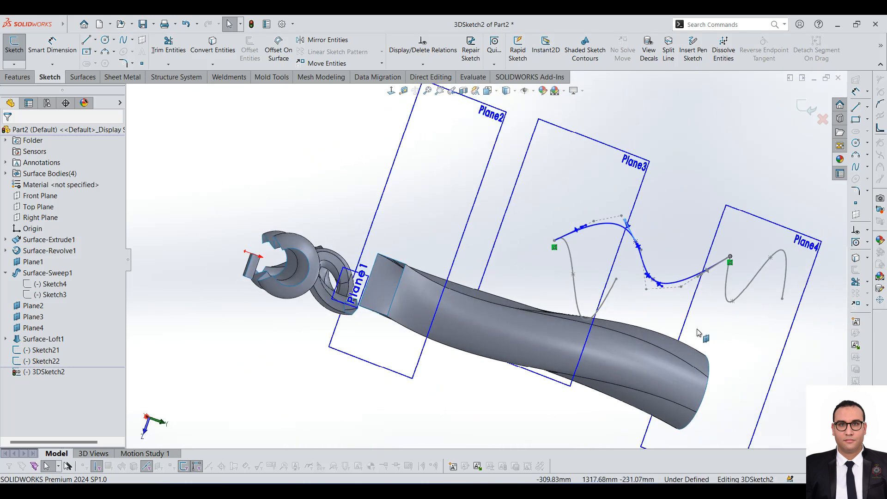
pyautogui.scroll(-4, 688, 307)
pyautogui.moveTo(630, 283)
pyautogui.mouseDown(button='middle')
pyautogui.moveTo(607, 325)
pyautogui.moveTo(592, 294)
pyautogui.moveTo(667, 318)
pyautogui.moveTo(604, 231)
pyautogui.mouseUp(button='middle')
pyautogui.scroll(6, 612, 304)
pyautogui.scroll(-3, 521, 224)
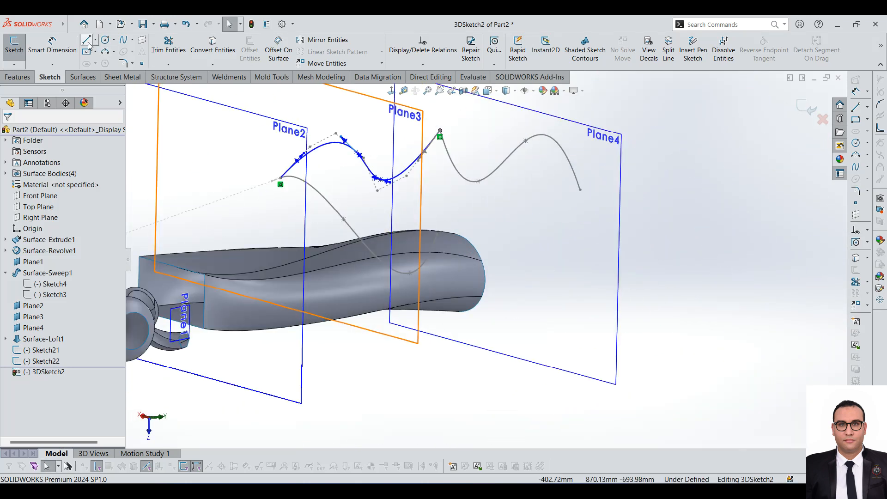
pyautogui.click(806, 107)
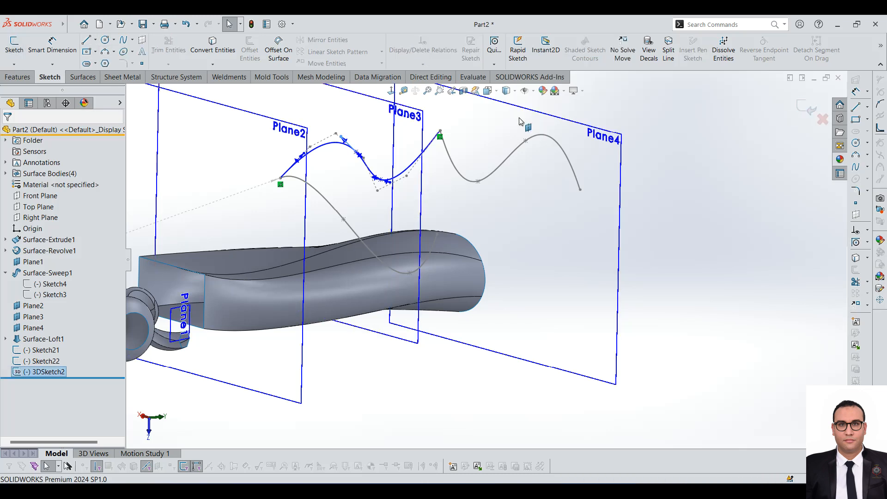
# - Reopen 3DSketch2, draw a straight line joining the free ends of the Plane4 and Plane3 curves, and exit the sketch
pyautogui.rightClick(42, 375)
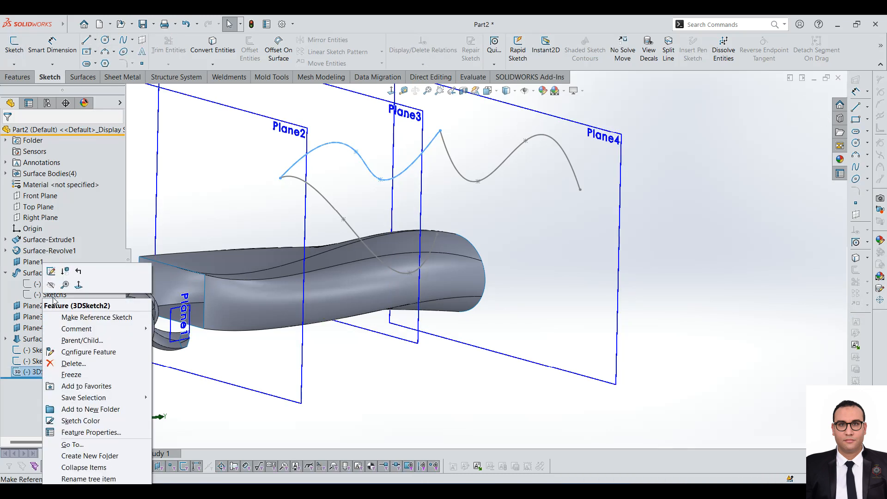
pyautogui.click(52, 271)
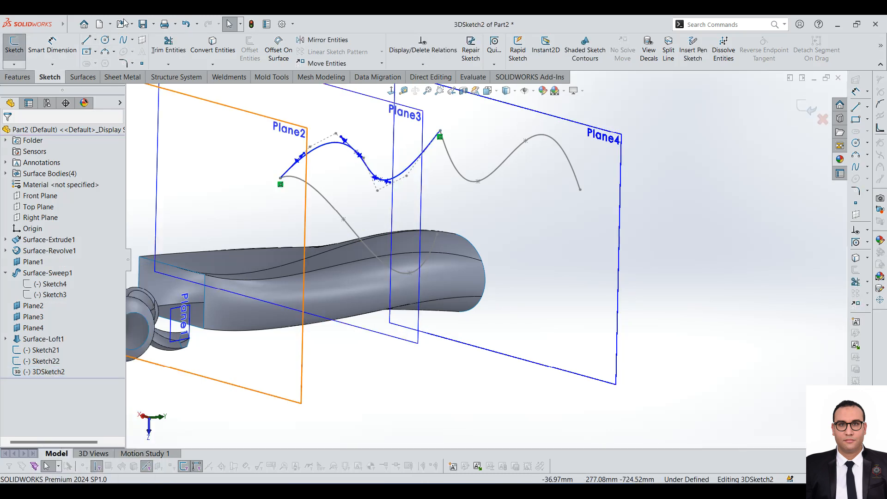
pyautogui.click(86, 41)
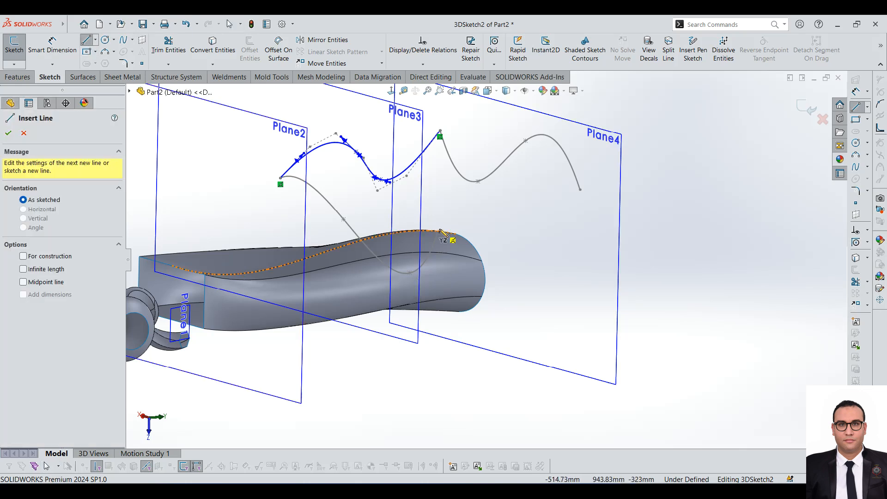
pyautogui.scroll(-3, 428, 277)
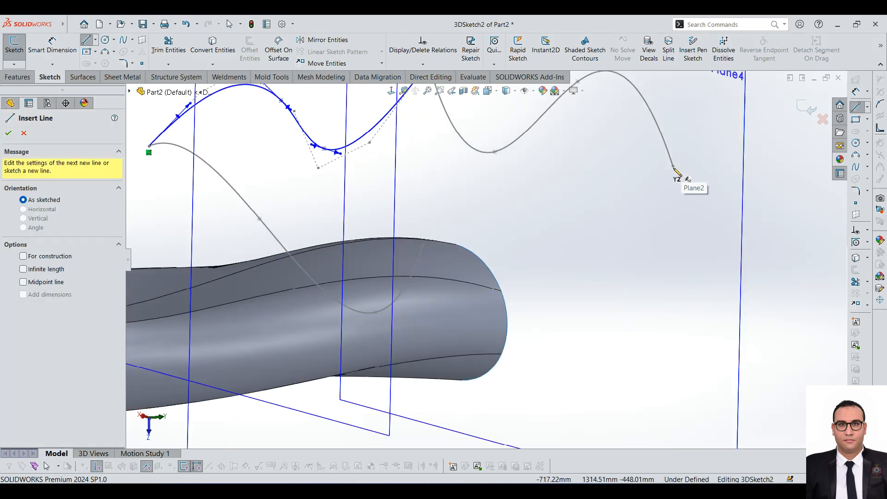
pyautogui.click(674, 167)
pyautogui.moveTo(437, 237); pyautogui.dragTo(344, 307, button='middle')
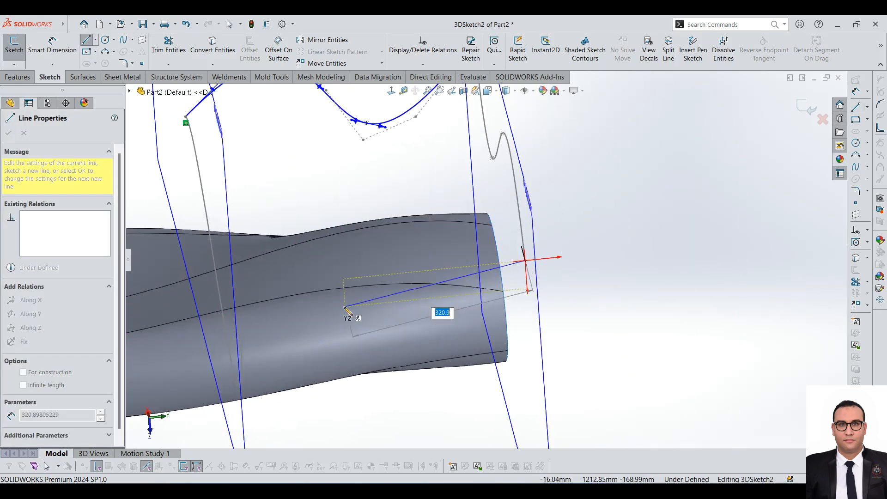
pyautogui.click(241, 347)
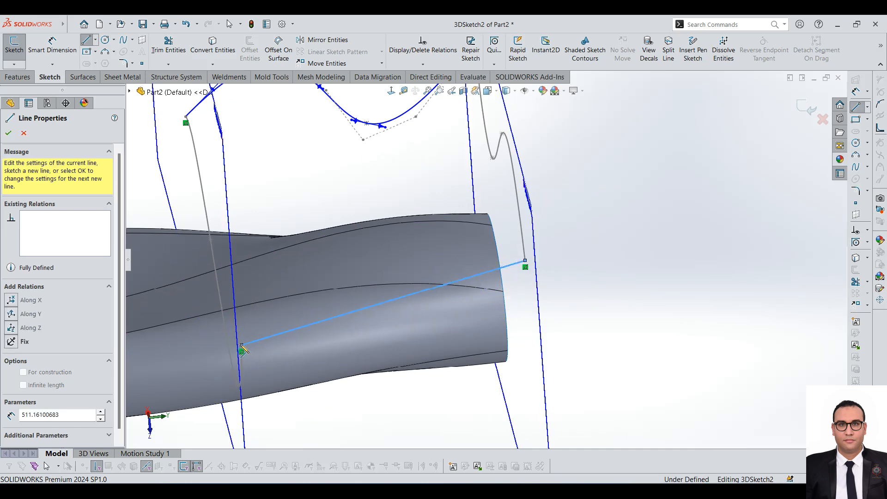
pyautogui.press('Escape')
pyautogui.moveTo(373, 350)
pyautogui.mouseDown(button='middle')
pyautogui.moveTo(439, 309)
pyautogui.moveTo(509, 337)
pyautogui.moveTo(497, 298)
pyautogui.moveTo(475, 331)
pyautogui.moveTo(499, 336)
pyautogui.moveTo(544, 317)
pyautogui.moveTo(511, 333)
pyautogui.mouseUp(button='middle')
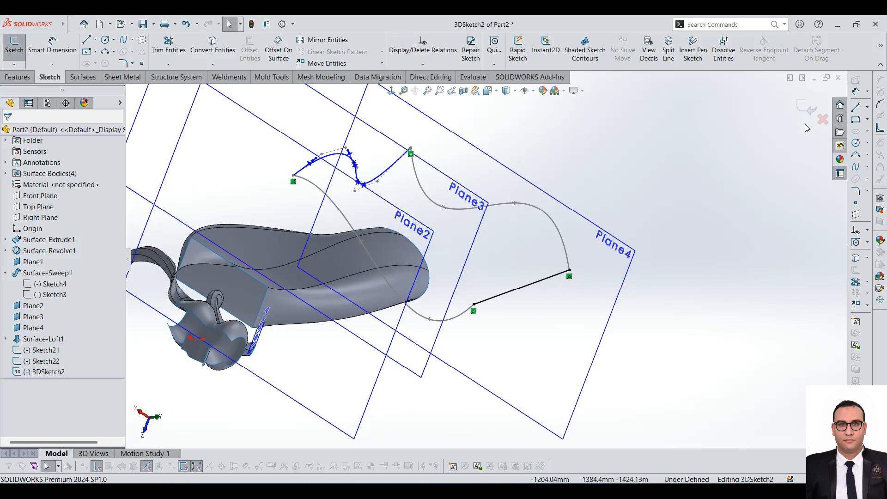
pyautogui.click(806, 107)
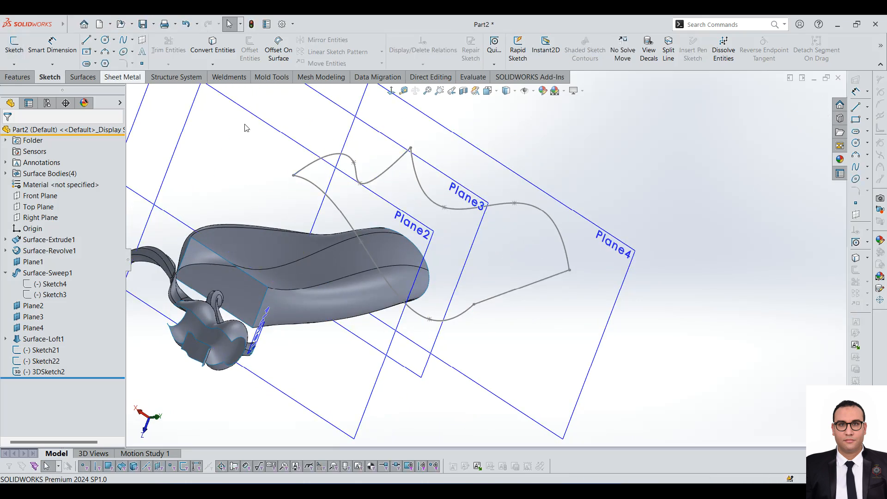
# - Start a boundary surface with the Plane3 curve and the Plane4 curve as the Direction 1 profiles
pyautogui.click(83, 76)
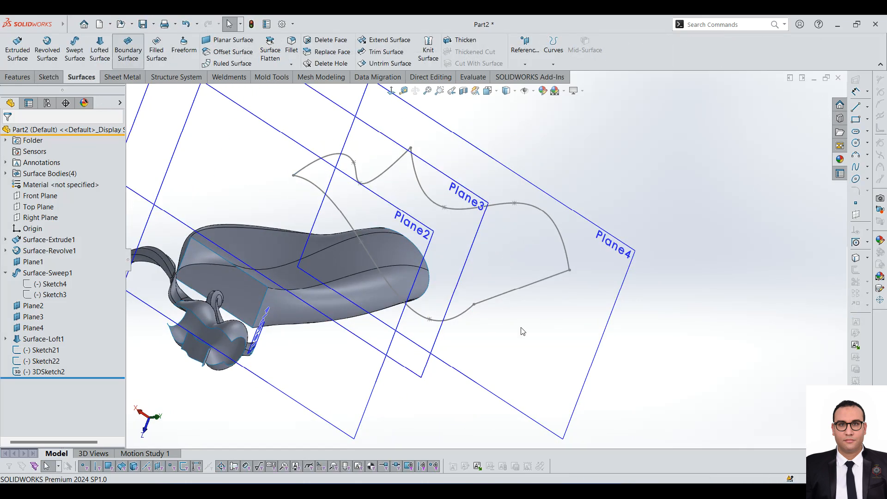
pyautogui.scroll(-5, 497, 210)
pyautogui.scroll(5, 330, 186)
pyautogui.moveTo(368, 196); pyautogui.dragTo(344, 214, button='middle')
pyautogui.click(335, 220)
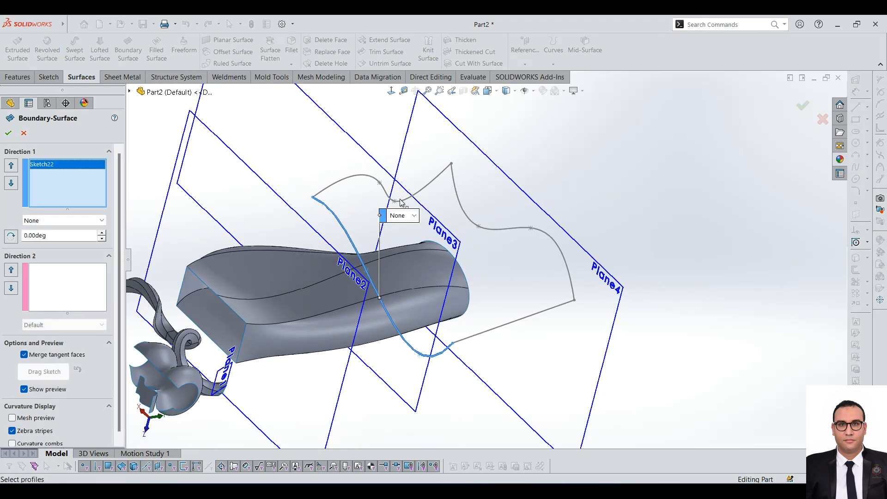
pyautogui.click(458, 194)
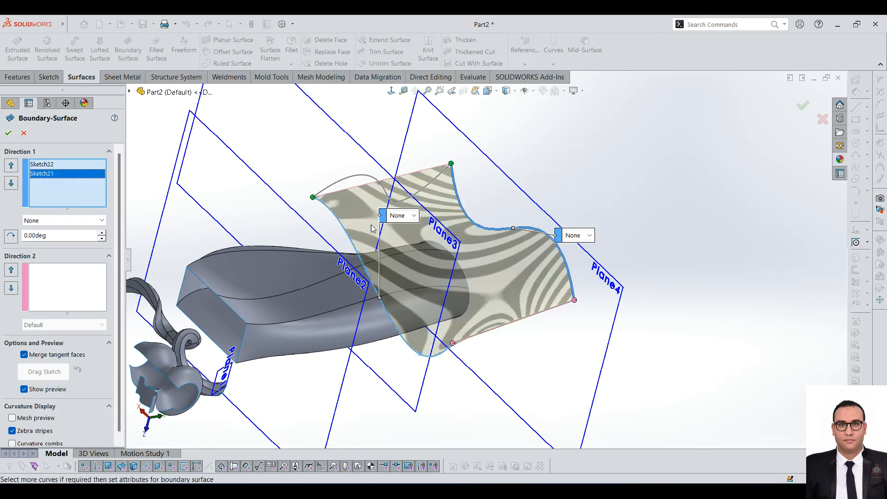
# - Move both Direction 1 callouts clear of the surface preview and review the tangency options for the Plane4 curve
pyautogui.moveTo(538, 319)
pyautogui.mouseDown(button='middle')
pyautogui.moveTo(453, 324)
pyautogui.moveTo(308, 354)
pyautogui.mouseUp(button='middle')
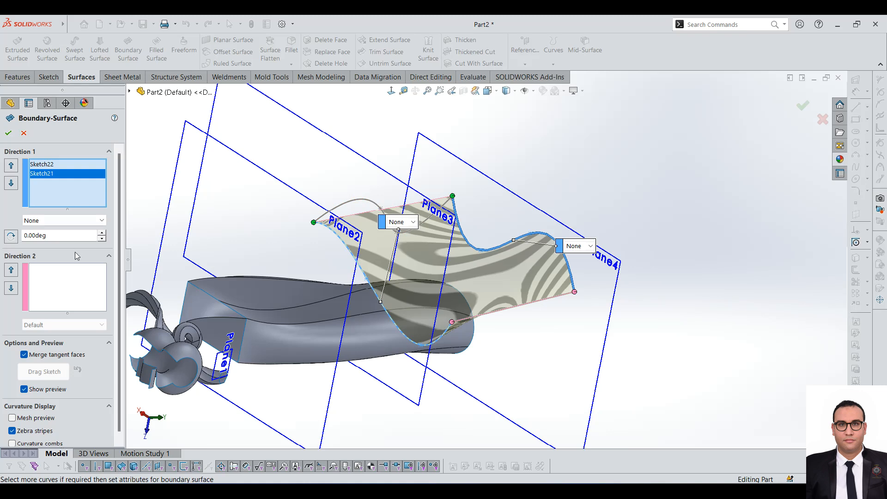
pyautogui.moveTo(382, 224)
pyautogui.mouseDown()
pyautogui.moveTo(375, 401)
pyautogui.moveTo(355, 411)
pyautogui.mouseUp()
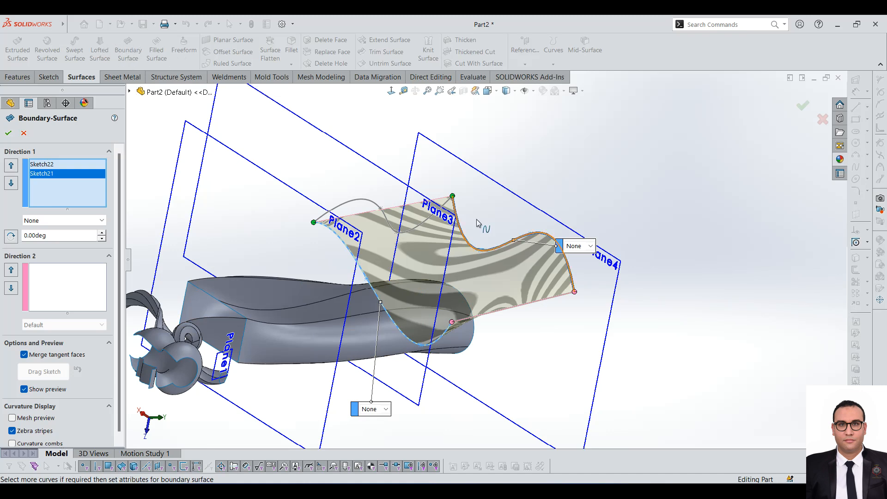
pyautogui.moveTo(559, 248); pyautogui.dragTo(572, 187)
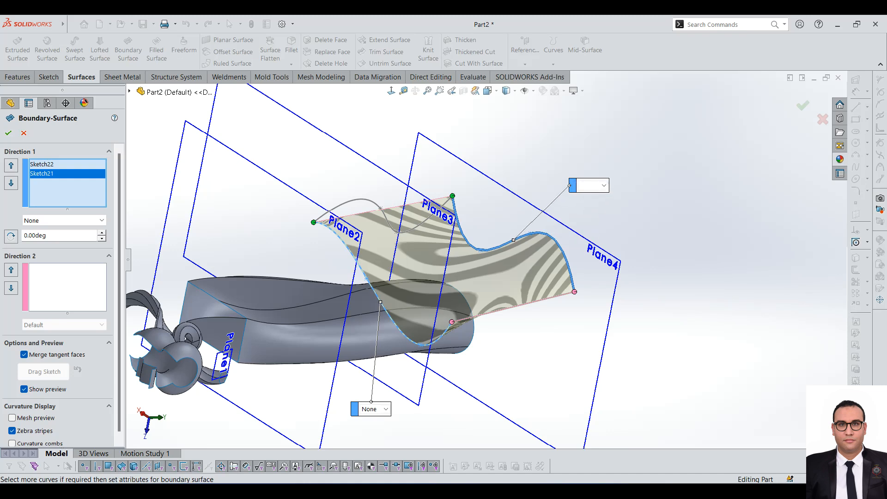
pyautogui.click(608, 186)
pyautogui.click(608, 186)
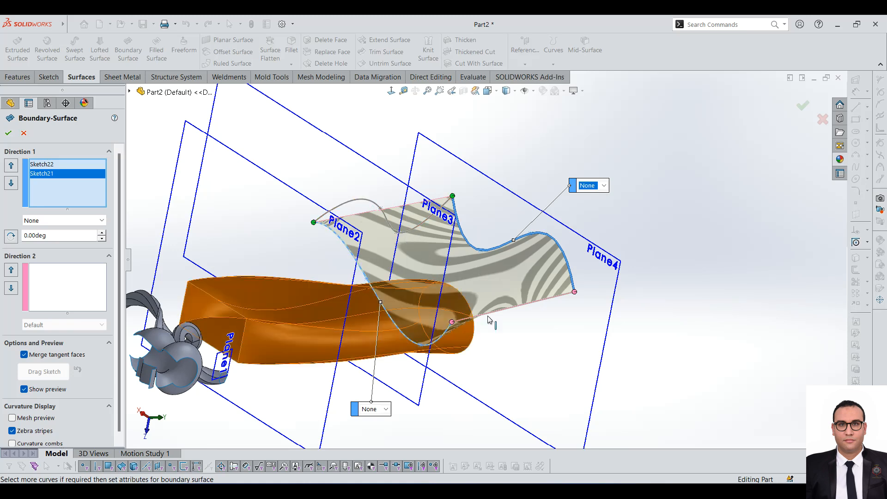
pyautogui.click(604, 186)
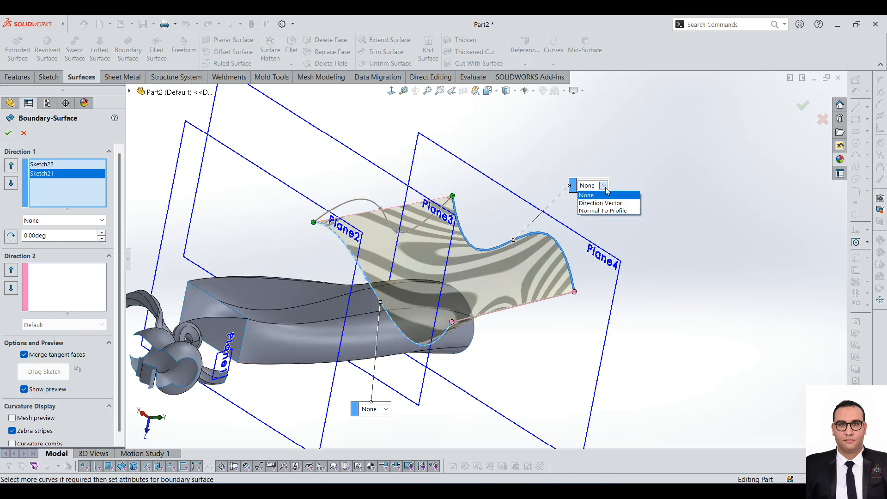
pyautogui.click(605, 187)
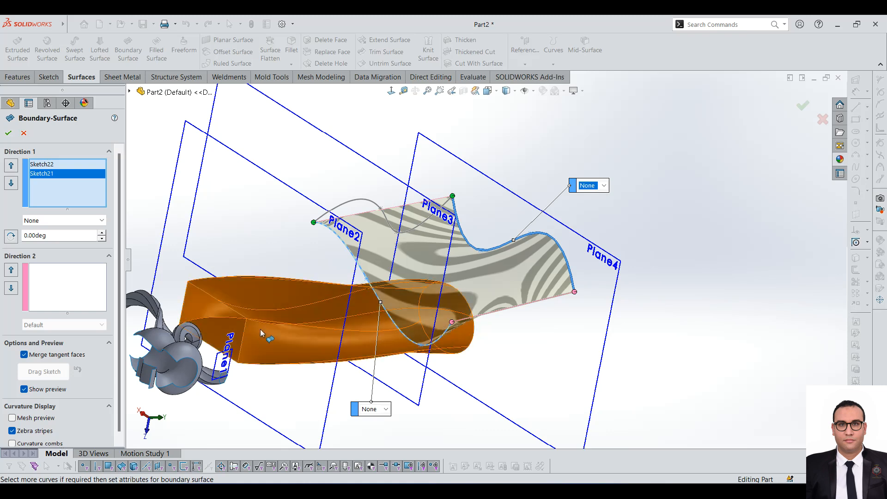
# - Add the wavy 3D spline and the straight line as separate open-loop curves in Direction 2 of the boundary surface
pyautogui.click(76, 289)
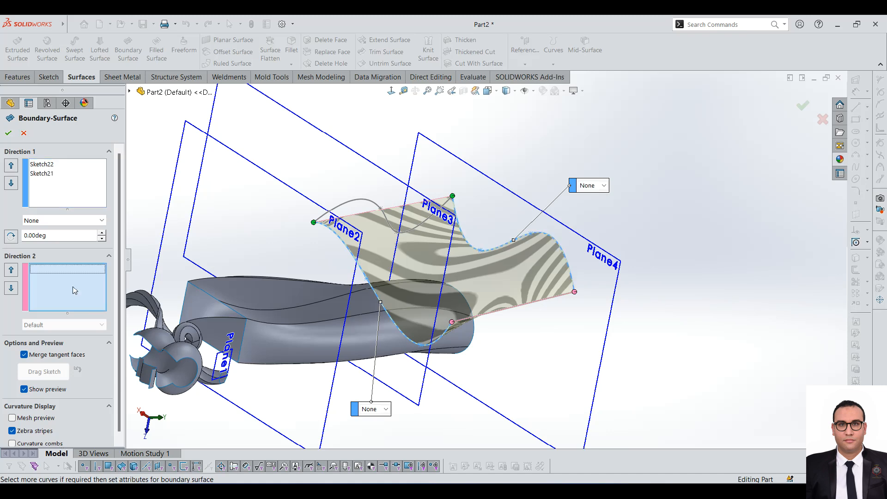
pyautogui.click(360, 202)
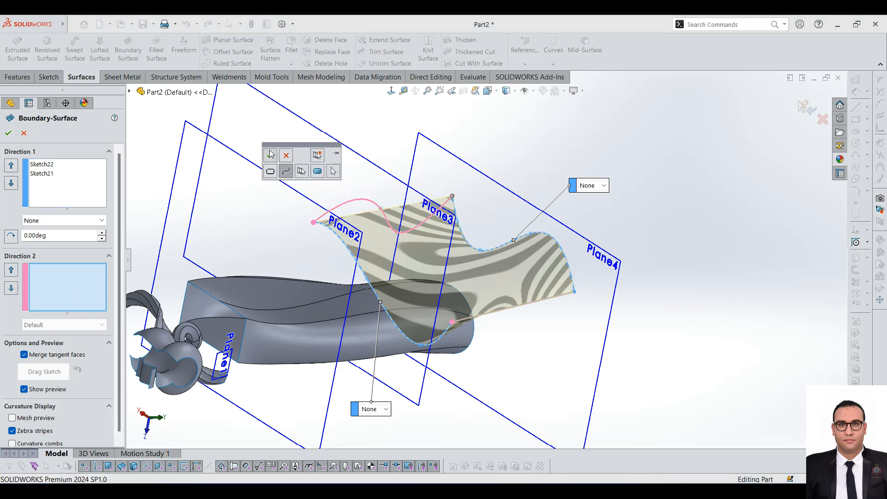
pyautogui.scroll(-2, 511, 286)
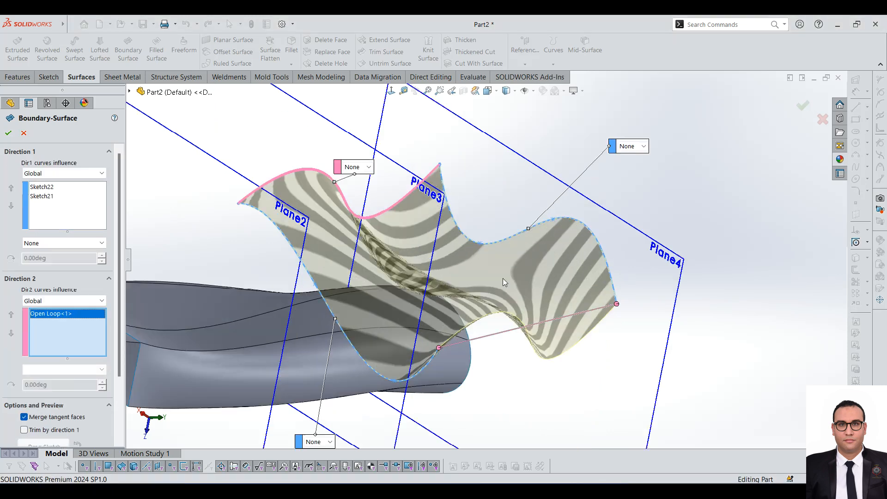
pyautogui.click(579, 316)
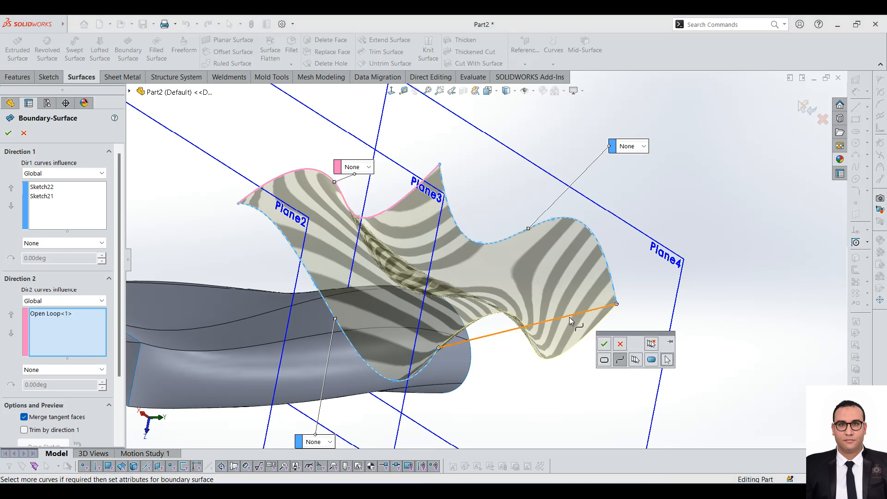
pyautogui.click(604, 344)
pyautogui.moveTo(566, 299)
pyautogui.mouseDown(button='middle')
pyautogui.moveTo(511, 337)
pyautogui.moveTo(548, 297)
pyautogui.moveTo(596, 279)
pyautogui.moveTo(563, 307)
pyautogui.moveTo(481, 337)
pyautogui.moveTo(593, 348)
pyautogui.mouseUp(button='middle')
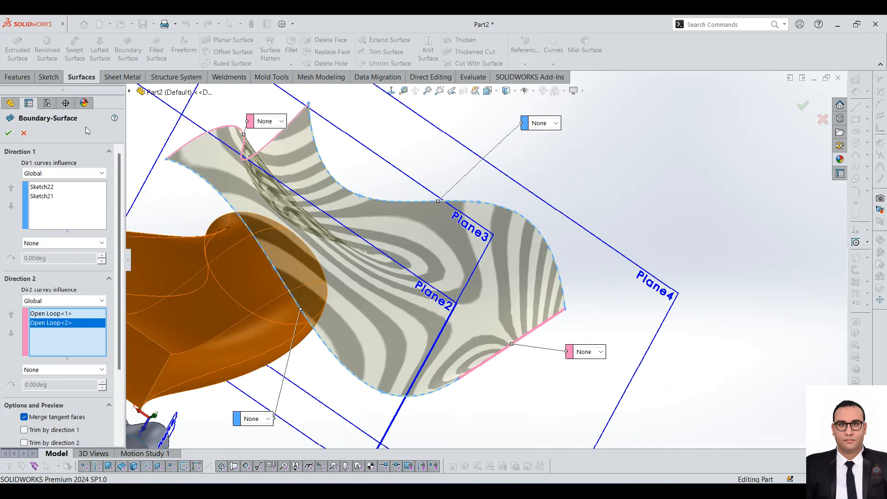
# - Examine the boundary surface preview from several angles along with its tangency types, trim options and curvature display settings
pyautogui.moveTo(121, 358); pyautogui.dragTo(130, 435)
pyautogui.scroll(4, 473, 250)
pyautogui.click(378, 185)
pyautogui.click(372, 195)
pyautogui.click(542, 193)
pyautogui.click(542, 194)
pyautogui.click(542, 194)
pyautogui.click(542, 194)
pyautogui.moveTo(460, 319); pyautogui.dragTo(426, 299, button='middle')
pyautogui.scroll(-4, 437, 250)
pyautogui.moveTo(436, 246); pyautogui.dragTo(414, 240, button='middle')
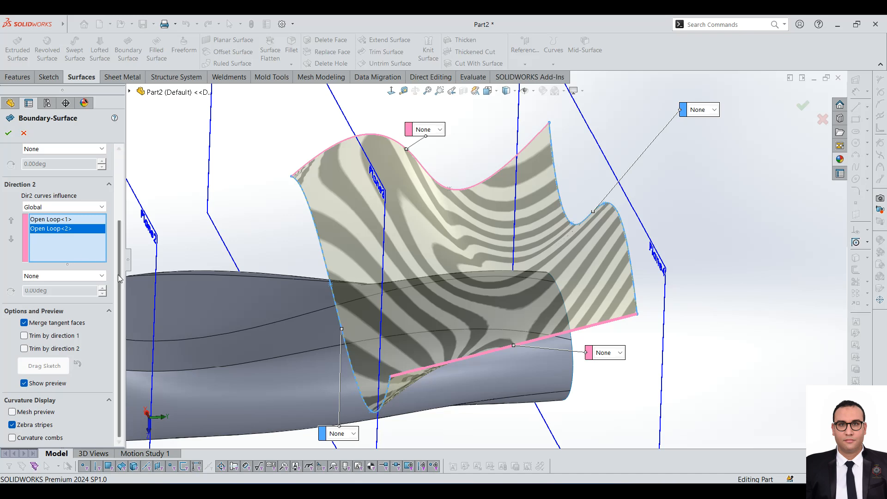
pyautogui.scroll(3, 46, 236)
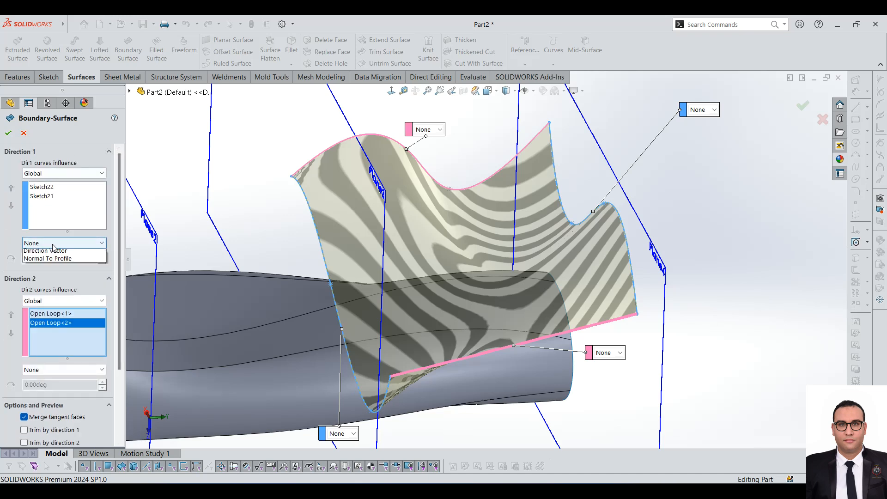
# - Create the boundary surface with the current settings and look over the whole model
pyautogui.click(6, 135)
pyautogui.press('f')
pyautogui.moveTo(558, 219); pyautogui.dragTo(665, 186, button='middle')
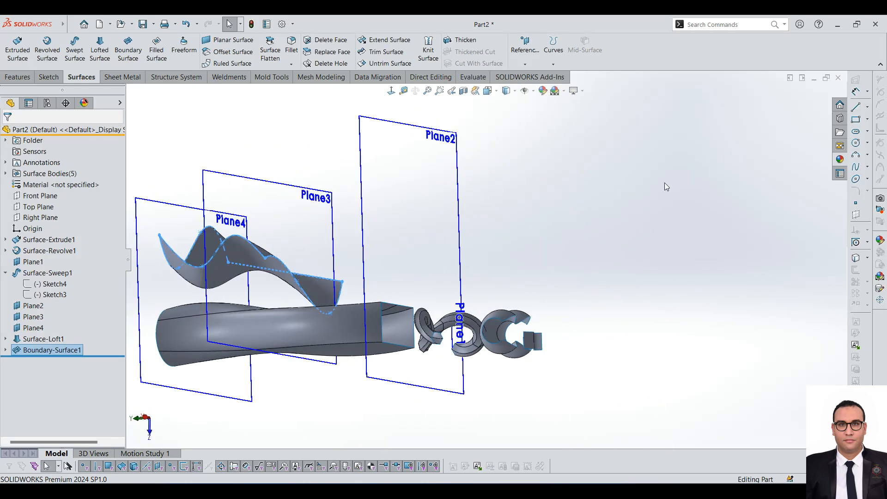
pyautogui.moveTo(406, 277); pyautogui.dragTo(342, 292, button='middle')
pyautogui.scroll(3, 437, 302)
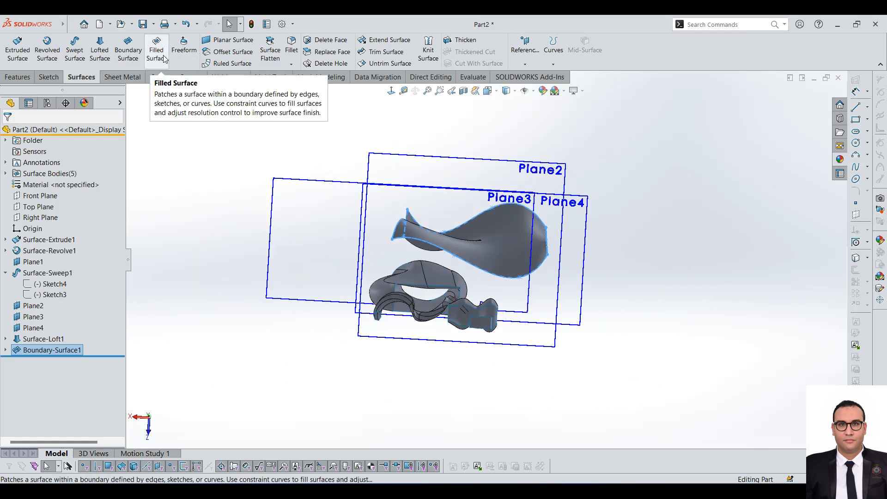
# - Start a filled surface and select the tangent edge loop around the loft's rounded open end as the patch boundary
pyautogui.click(164, 58)
pyautogui.moveTo(390, 340); pyautogui.dragTo(558, 397, button='middle')
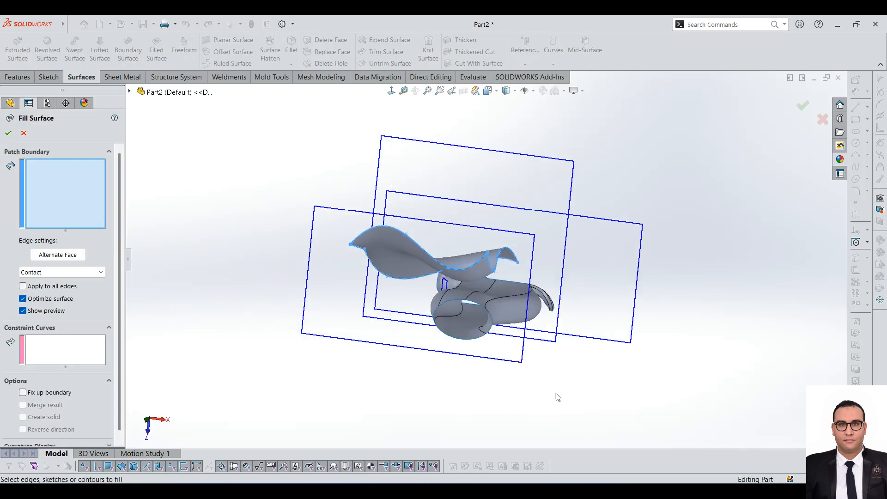
pyautogui.scroll(-5, 453, 331)
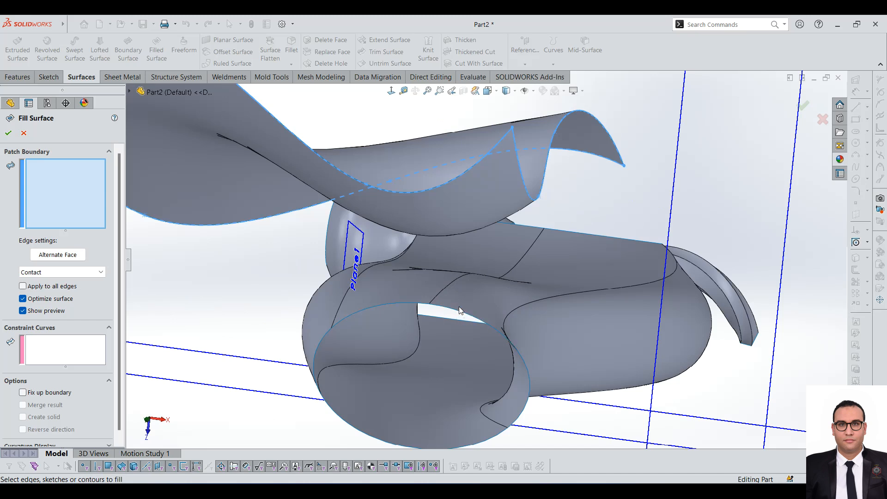
pyautogui.rightClick(454, 314)
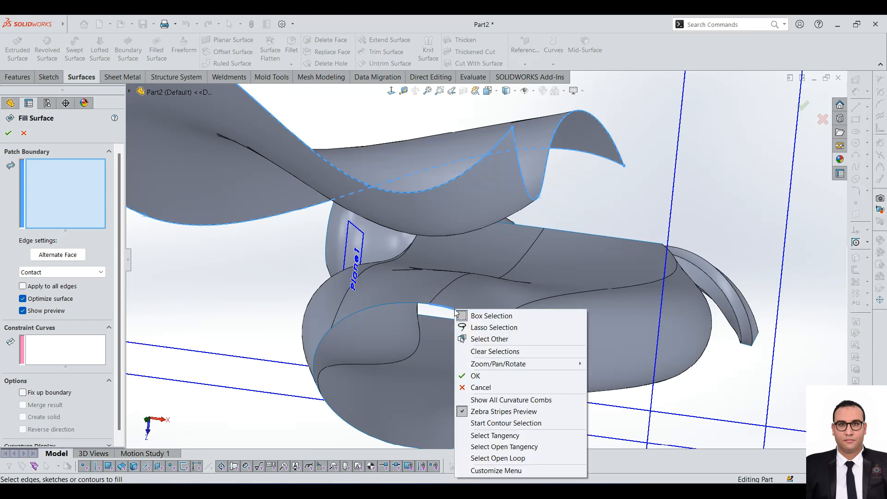
pyautogui.click(462, 435)
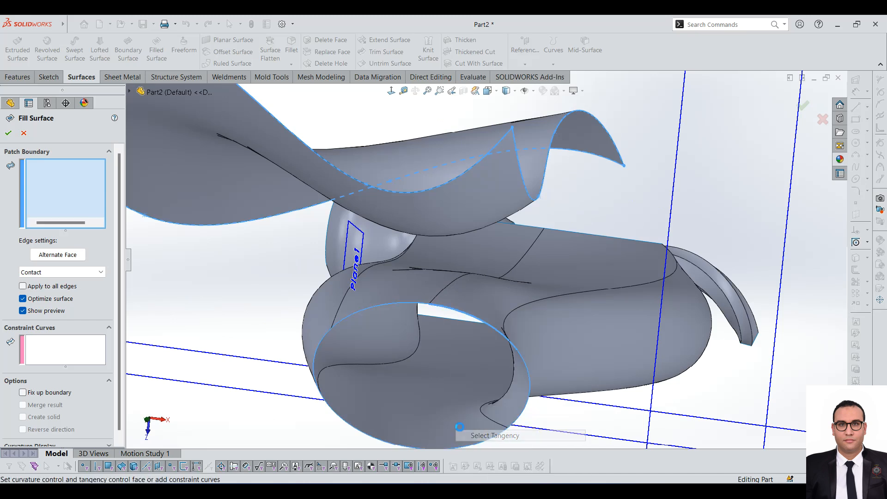
pyautogui.scroll(3, 233, 351)
pyautogui.scroll(-4, 469, 324)
pyautogui.moveTo(503, 372); pyautogui.dragTo(448, 383, button='middle')
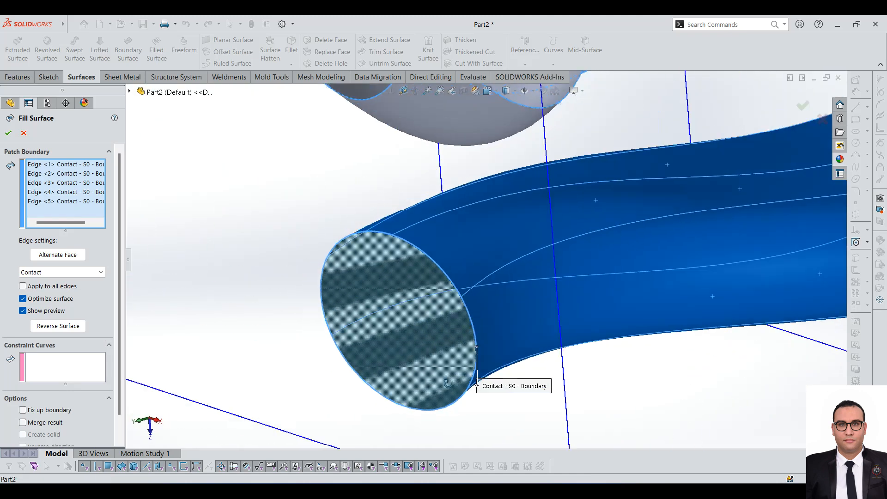
# - Check the patch preview from several angles and create the filled surface on the loft's end with the Contact edge setting
pyautogui.scroll(5, 606, 253)
pyautogui.moveTo(631, 226); pyautogui.dragTo(587, 252, button='middle')
pyautogui.scroll(3, 591, 250)
pyautogui.scroll(-4, 657, 177)
pyautogui.moveTo(631, 197); pyautogui.dragTo(465, 238, button='middle')
pyautogui.scroll(4, 464, 238)
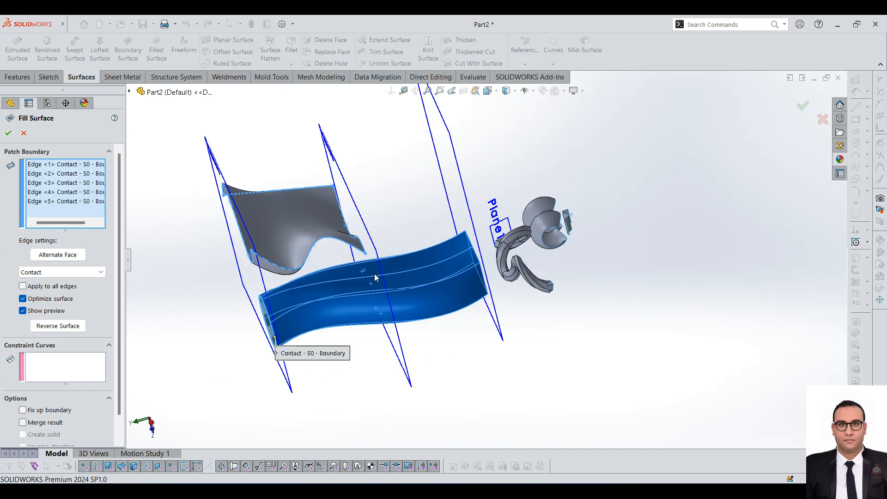
pyautogui.scroll(-2, 249, 331)
pyautogui.moveTo(249, 330); pyautogui.dragTo(365, 296, button='middle')
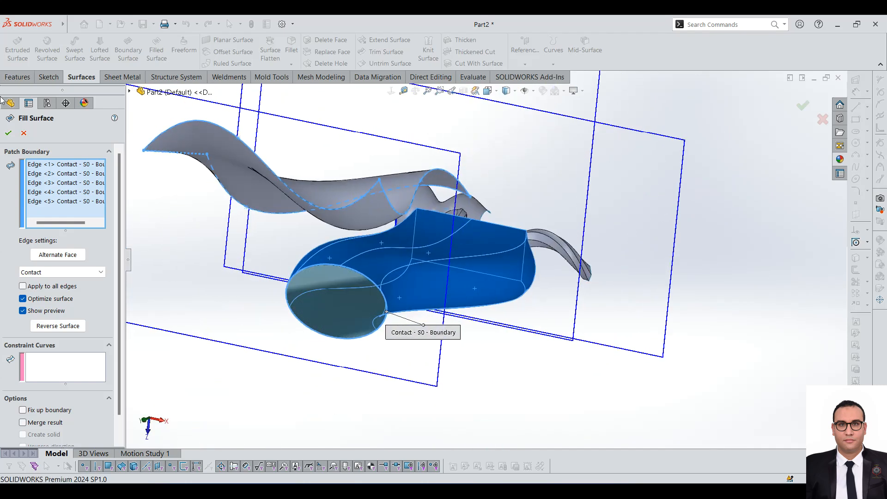
pyautogui.click(8, 133)
pyautogui.scroll(-3, 309, 295)
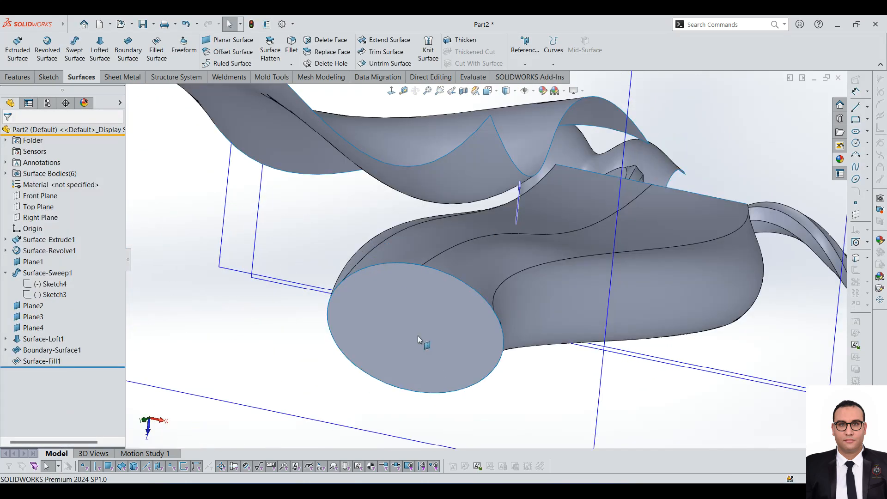
# - Examine the new end patch and the list of surface bodies, highlighting the fill, boundary and loft bodies in the model
pyautogui.click(414, 328)
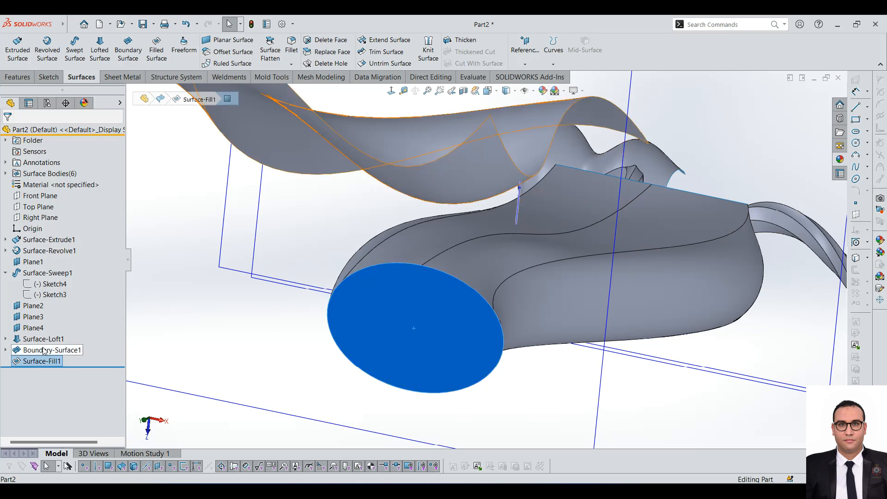
pyautogui.click(6, 175)
pyautogui.click(58, 240)
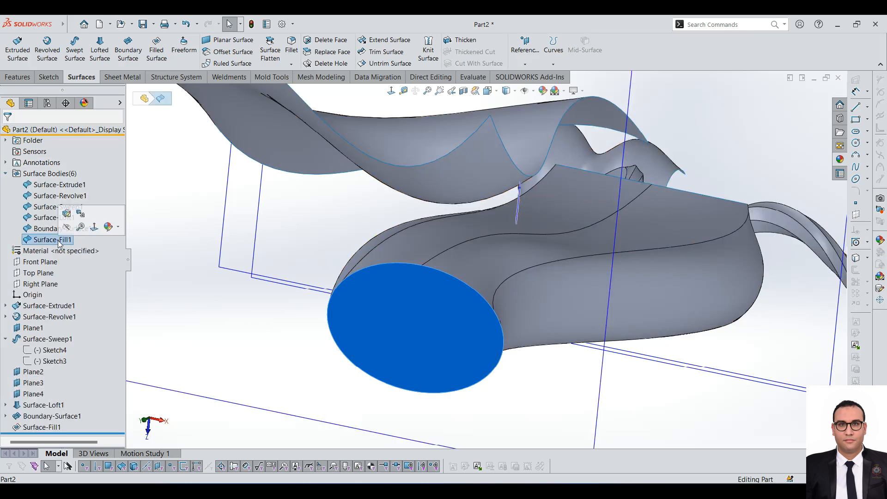
pyautogui.click(51, 229)
pyautogui.click(52, 243)
pyautogui.click(40, 217)
pyautogui.moveTo(541, 357); pyautogui.dragTo(519, 365, button='middle')
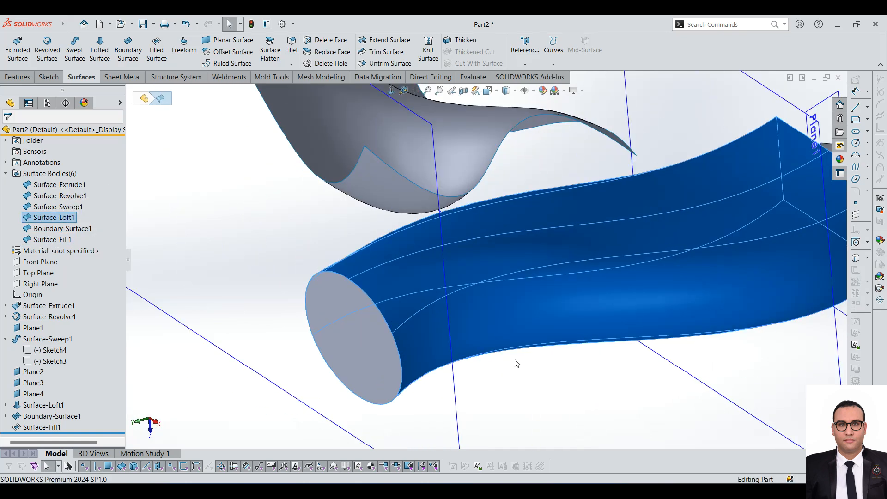
pyautogui.scroll(5, 521, 365)
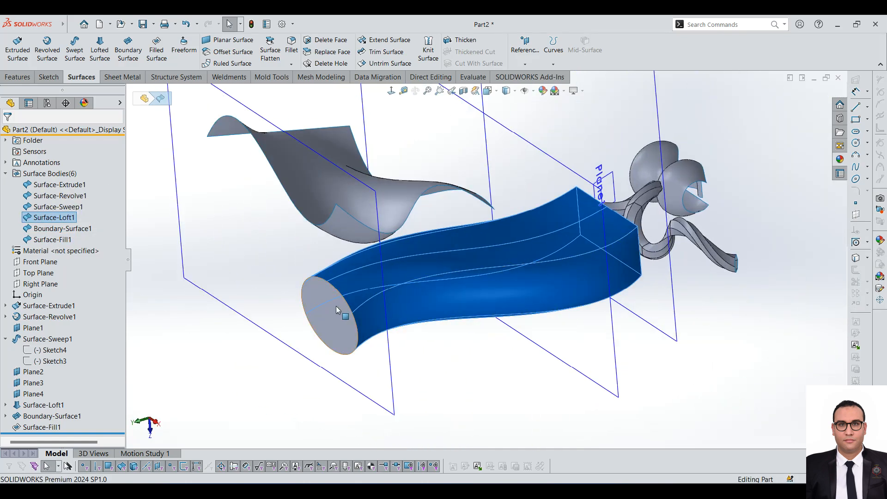
pyautogui.click(336, 306)
pyautogui.moveTo(336, 306); pyautogui.dragTo(317, 327, button='middle')
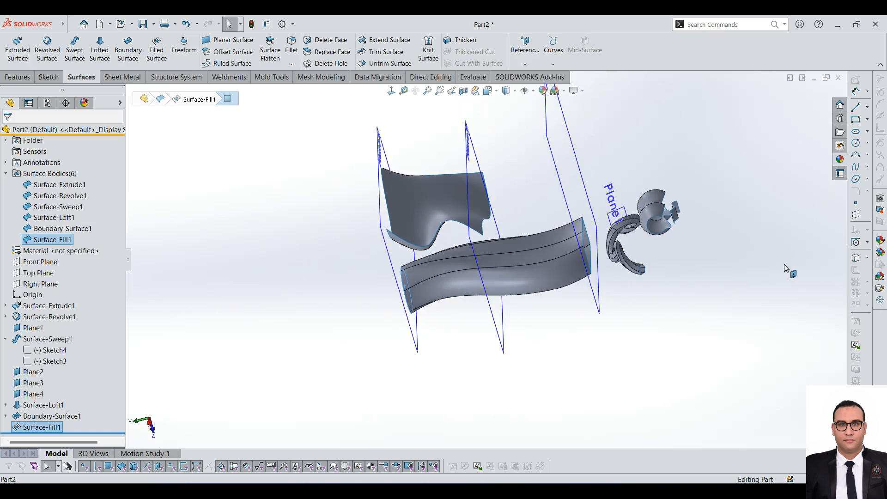
# - Try to patch the opening of the revolved surface with a filled surface bounded by its two profile edges
pyautogui.scroll(-3, 784, 267)
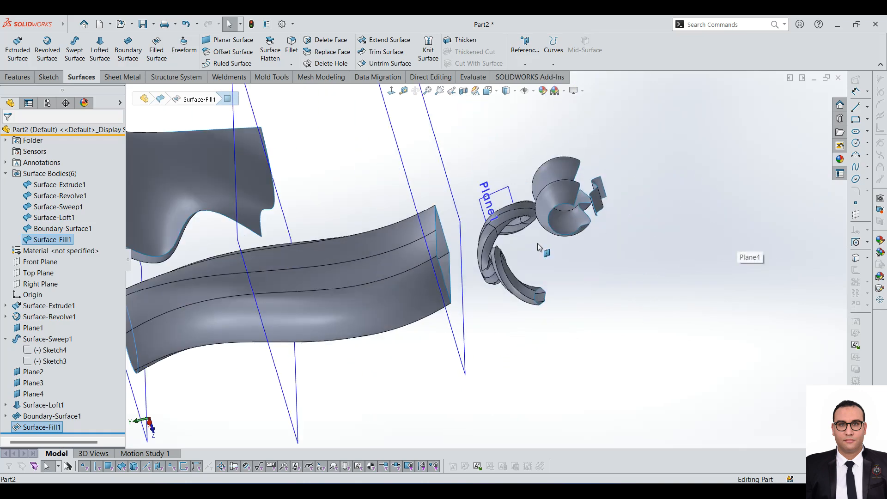
pyautogui.click(153, 57)
pyautogui.scroll(-2, 605, 189)
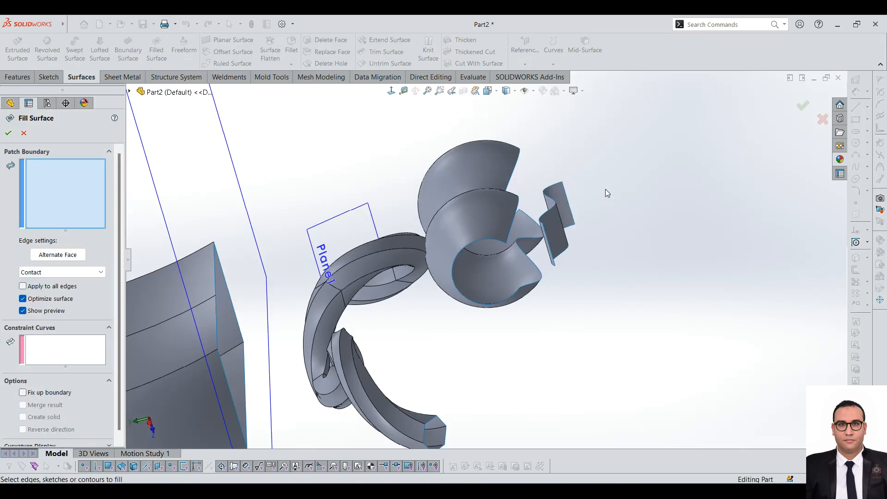
pyautogui.moveTo(545, 192); pyautogui.dragTo(502, 166, button='middle')
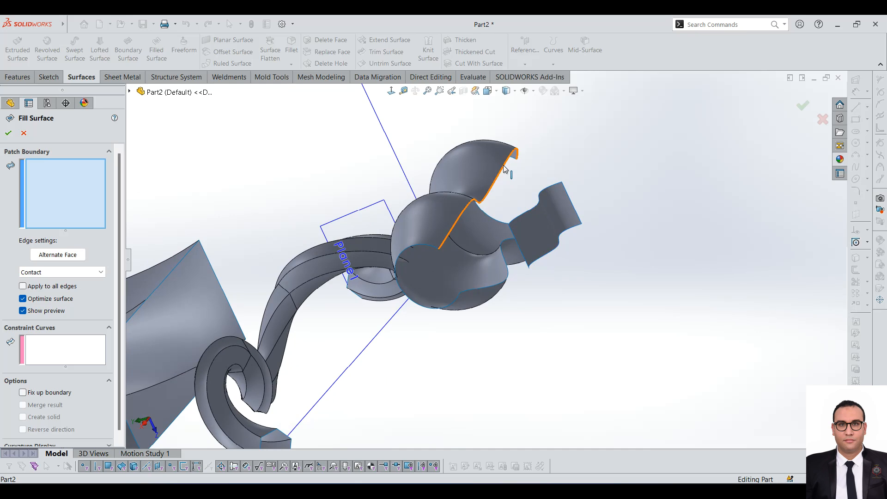
pyautogui.click(505, 169)
pyautogui.scroll(-2, 490, 263)
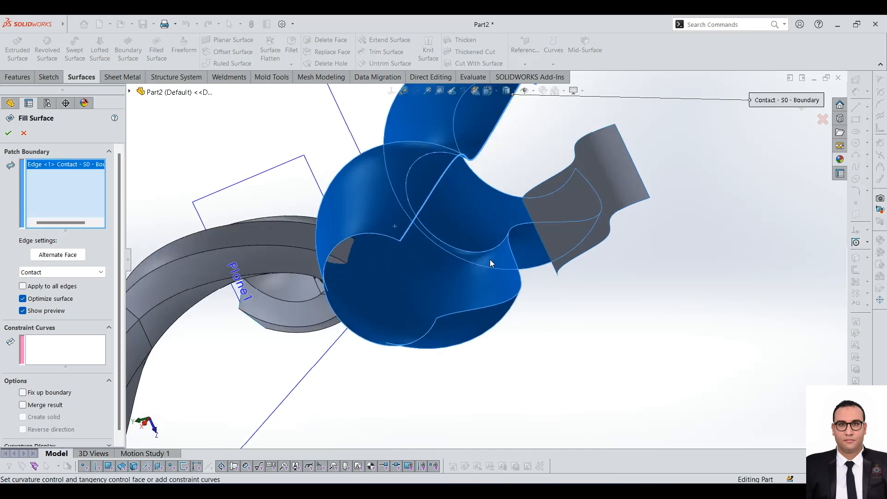
pyautogui.click(507, 236)
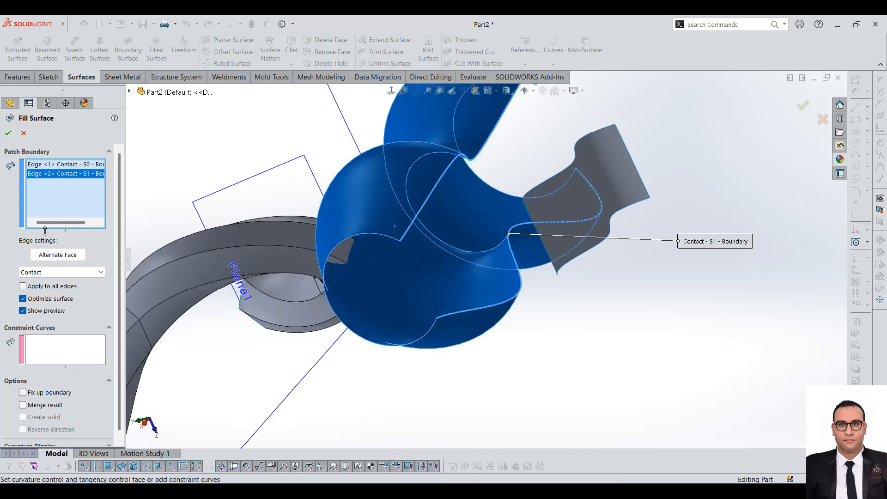
pyautogui.click(9, 133)
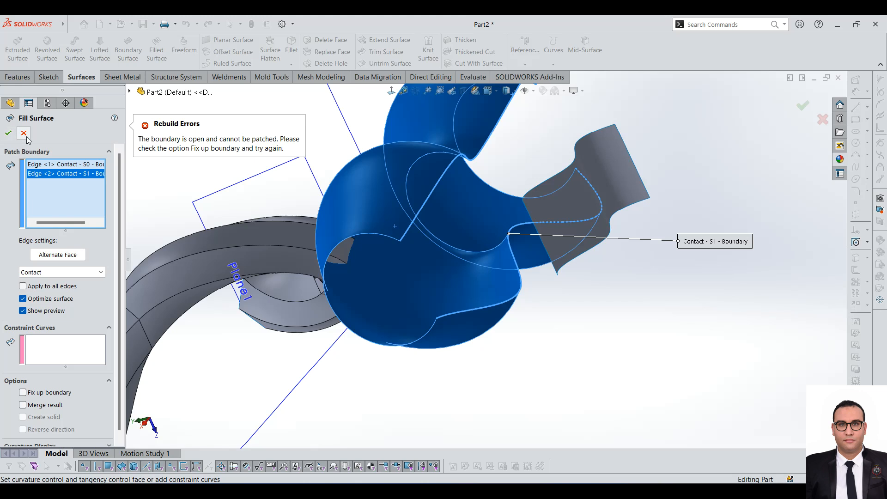
pyautogui.click(24, 133)
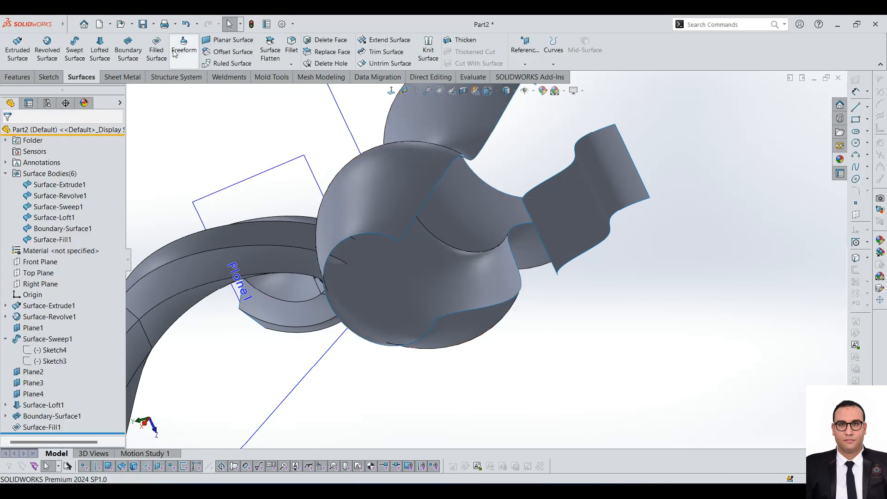
pyautogui.click(157, 51)
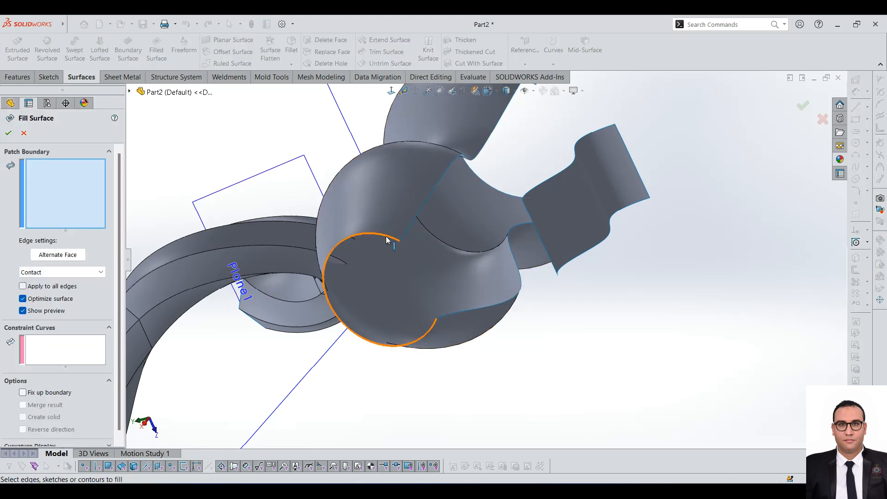
pyautogui.click(385, 236)
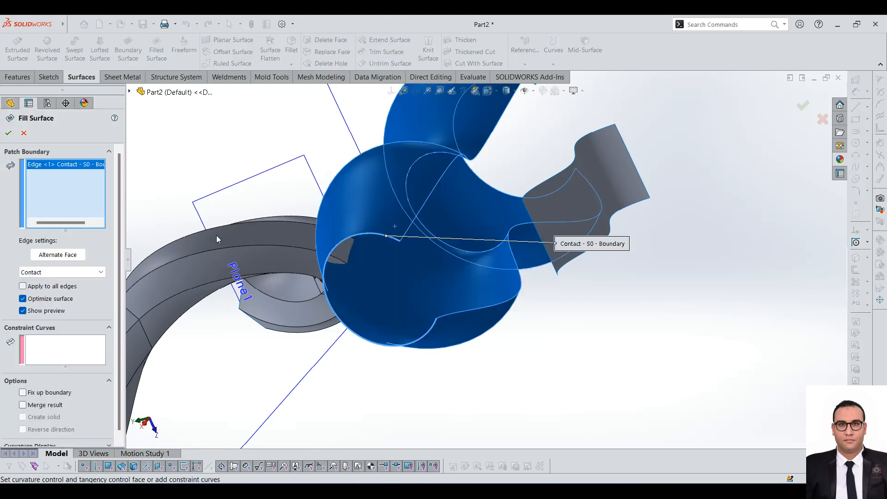
pyautogui.click(24, 133)
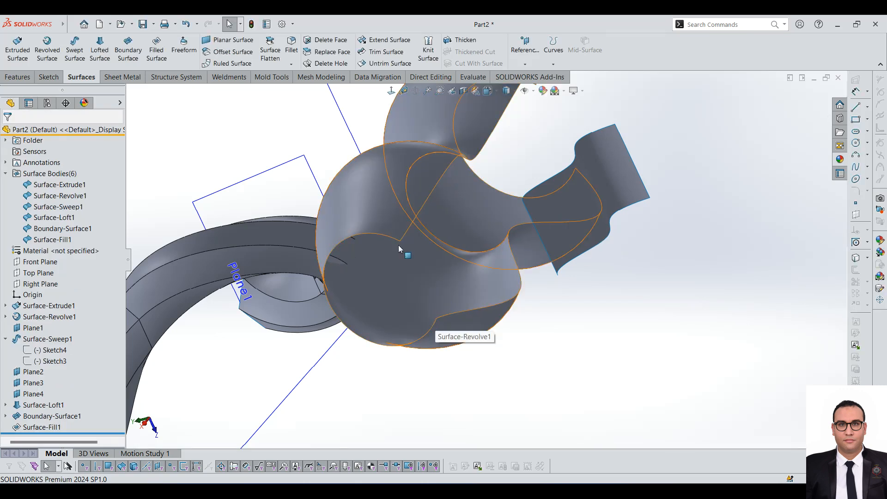
# - Draw a line in a new 3D sketch joining the two ends of the revolved surface's open circular edge, and exit the sketch
pyautogui.click(48, 76)
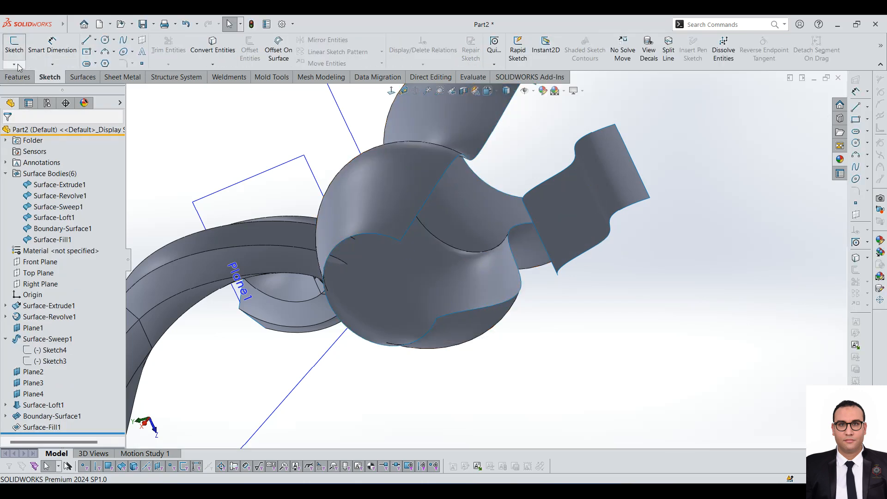
pyautogui.click(15, 64)
pyautogui.click(27, 86)
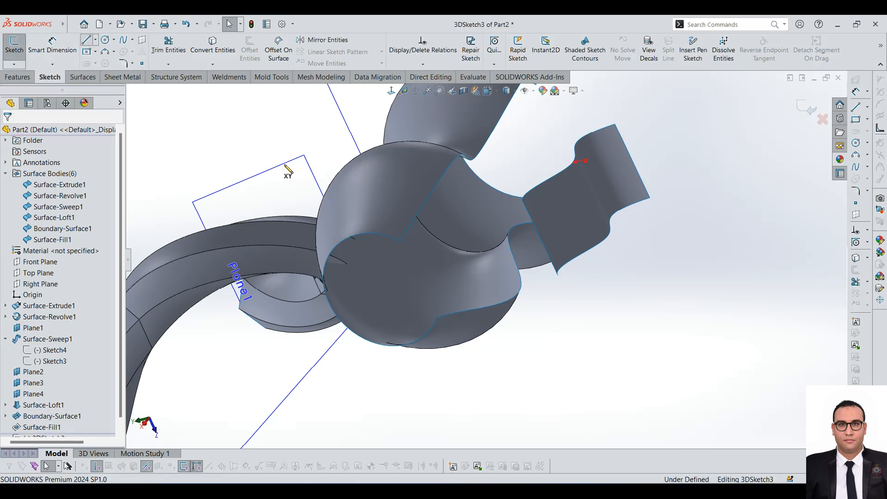
pyautogui.click(401, 241)
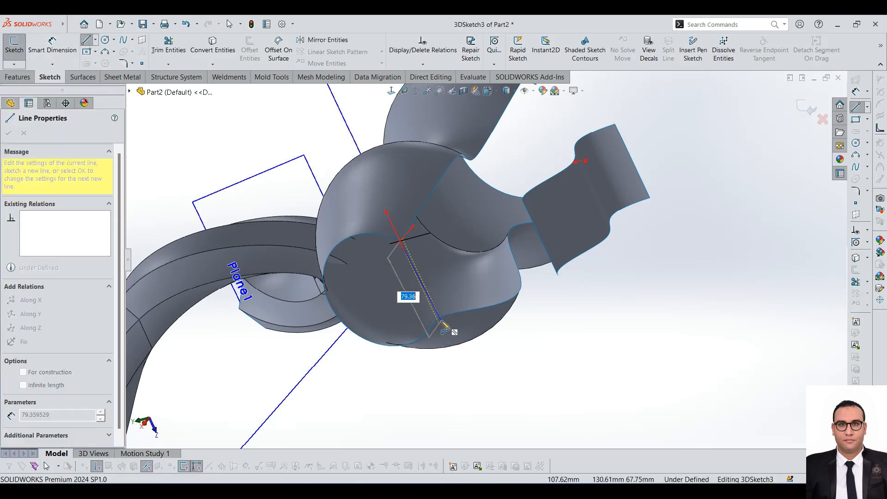
pyautogui.click(438, 323)
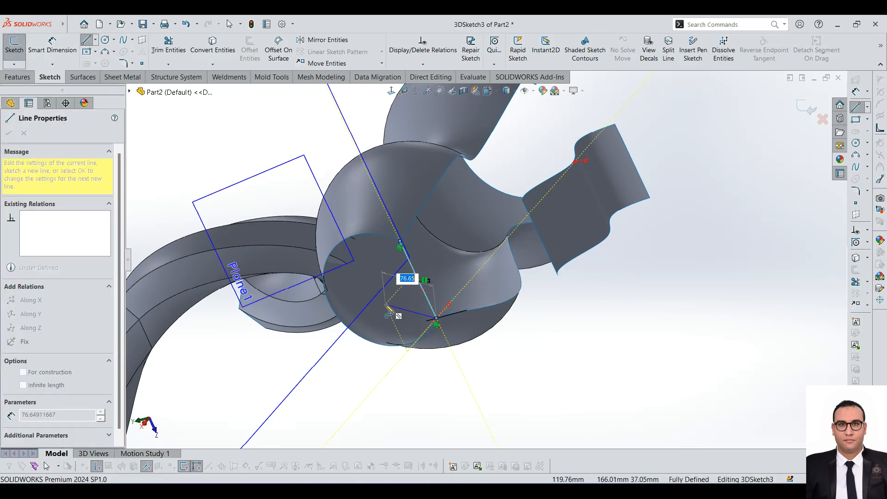
pyautogui.press('Escape')
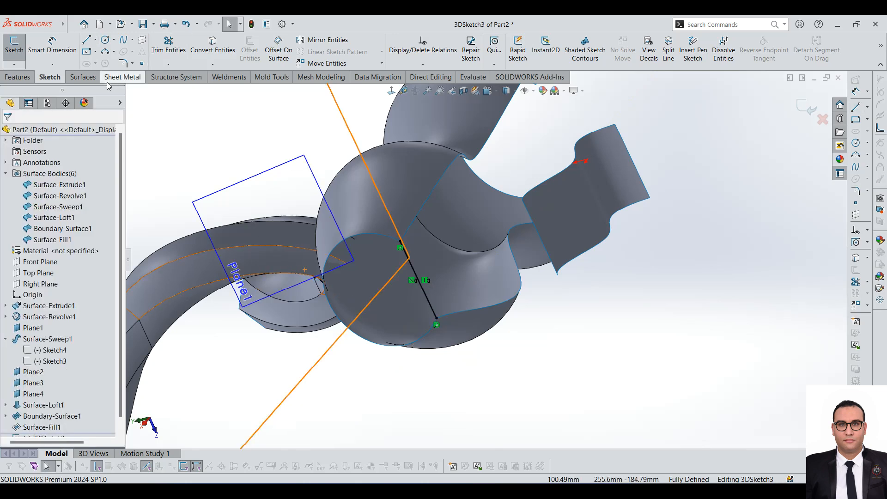
pyautogui.click(82, 77)
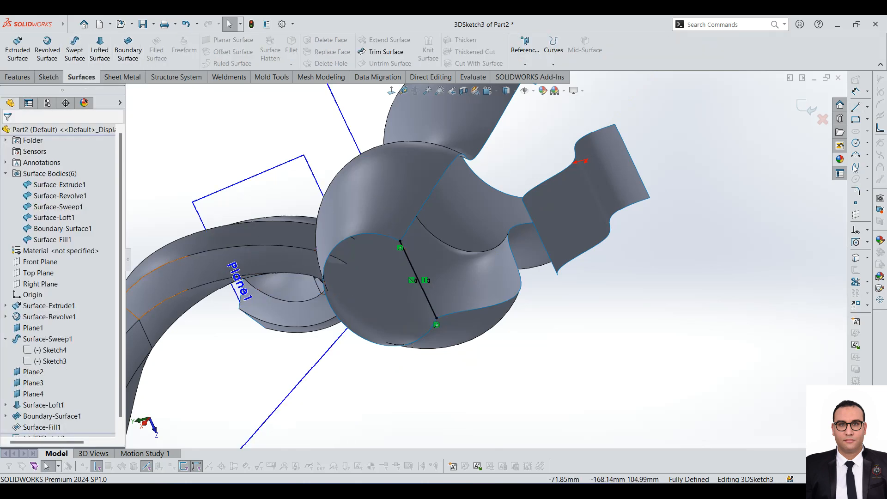
pyautogui.click(802, 111)
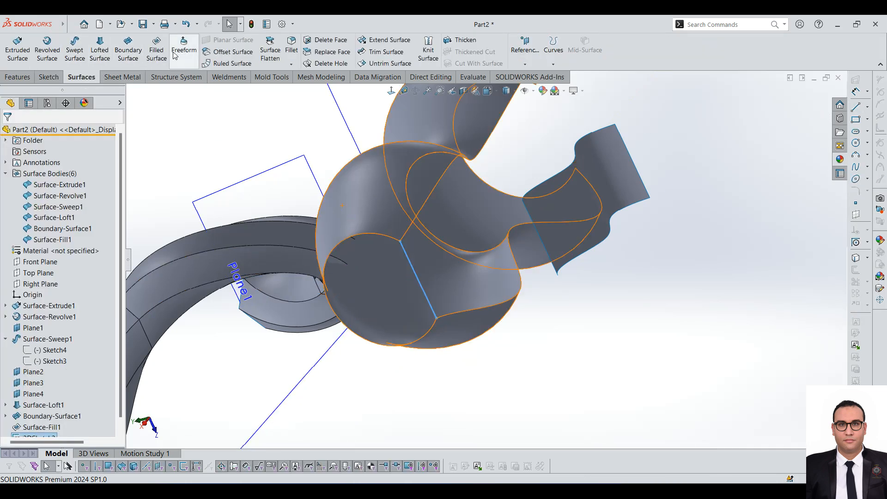
# - Create a filled surface bounded by the 3D sketch line and the revolved surface's circular edge, keeping the edge setting at Contact
pyautogui.click(157, 50)
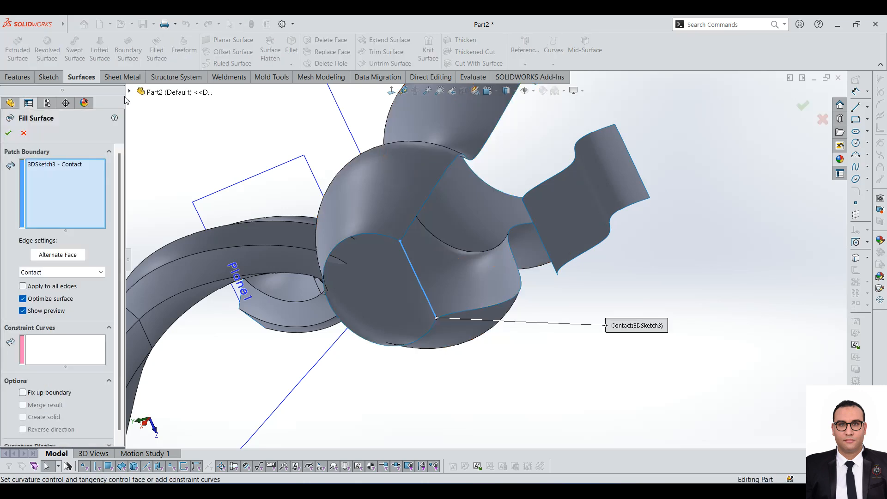
pyautogui.click(386, 237)
pyautogui.moveTo(431, 334); pyautogui.dragTo(416, 291, button='middle')
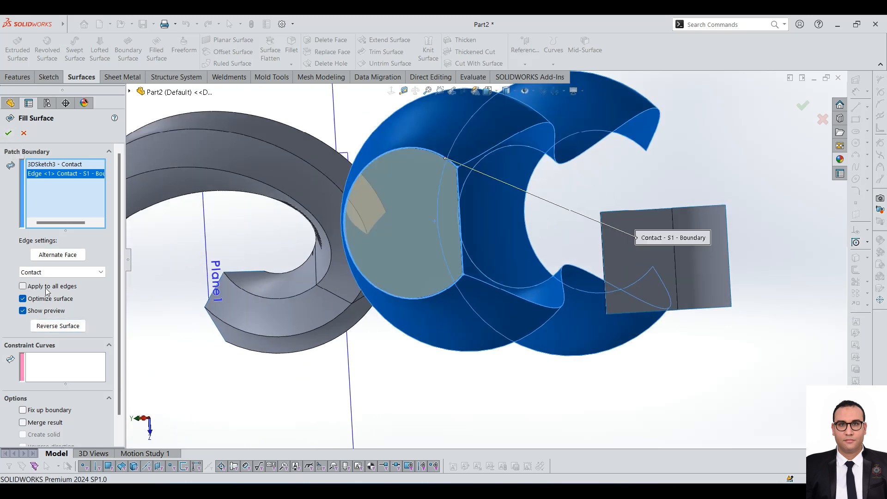
pyautogui.click(46, 272)
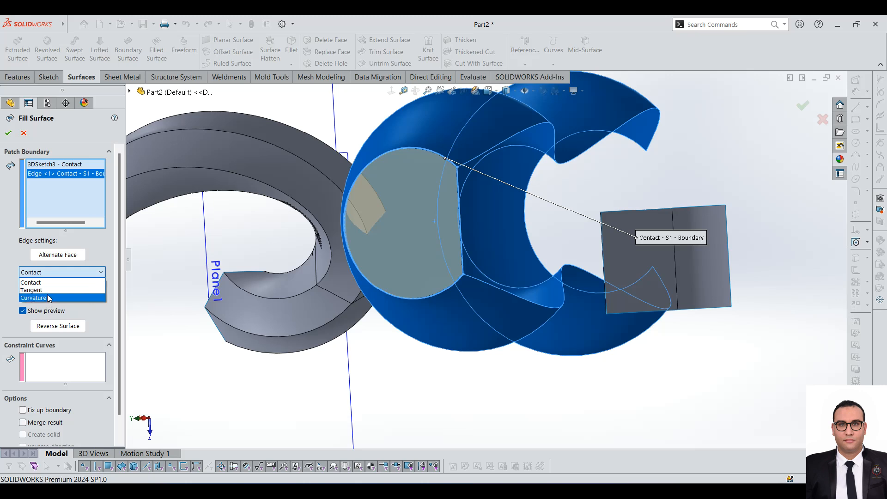
pyautogui.click(13, 249)
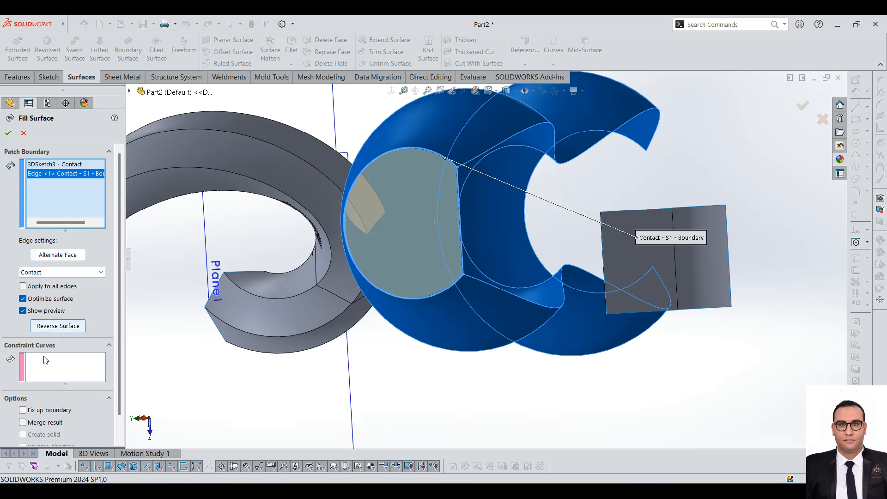
pyautogui.click(9, 135)
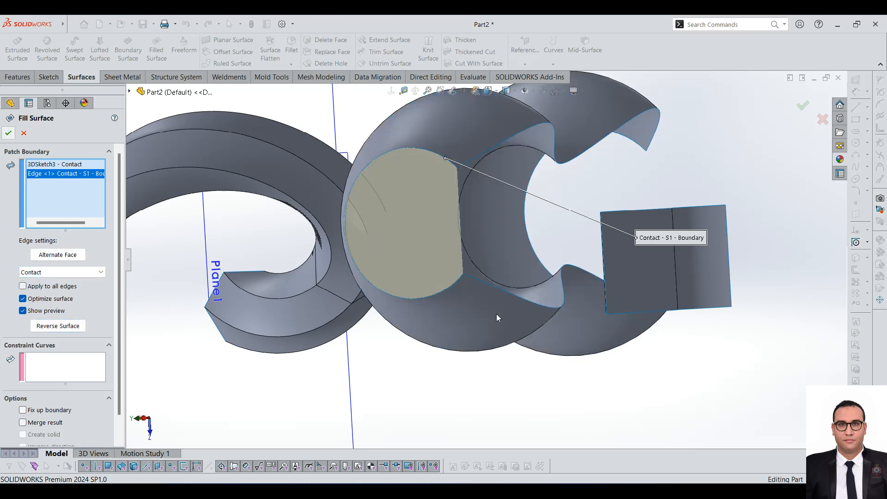
# - Start a freeform on the filled face at the loft's round end and add two control curves across it
pyautogui.scroll(5, 496, 314)
pyautogui.scroll(3, 487, 318)
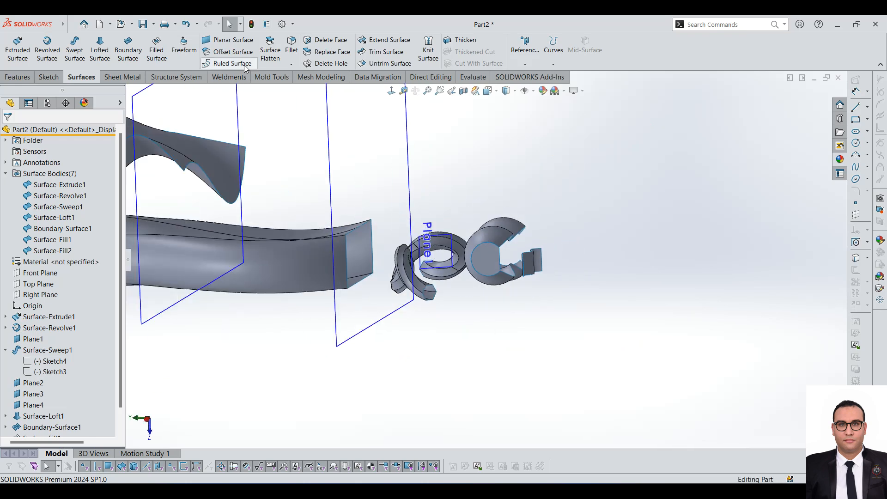
pyautogui.scroll(2, 300, 235)
pyautogui.scroll(-3, 200, 105)
pyautogui.moveTo(329, 288); pyautogui.dragTo(314, 346, button='middle')
pyautogui.press('f')
pyautogui.moveTo(518, 326); pyautogui.dragTo(510, 341, button='middle')
pyautogui.moveTo(563, 319); pyautogui.dragTo(578, 337, button='middle')
pyautogui.scroll(-4, 489, 317)
pyautogui.click(469, 309)
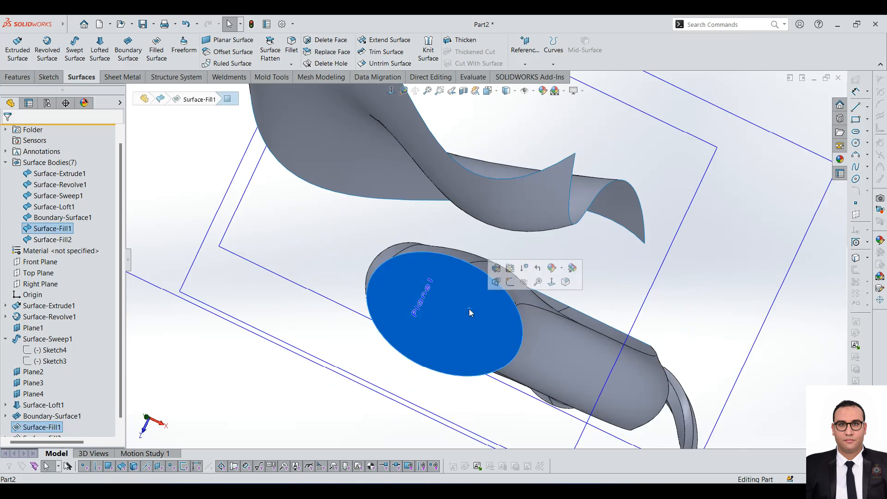
pyautogui.click(185, 51)
pyautogui.scroll(-3, 464, 326)
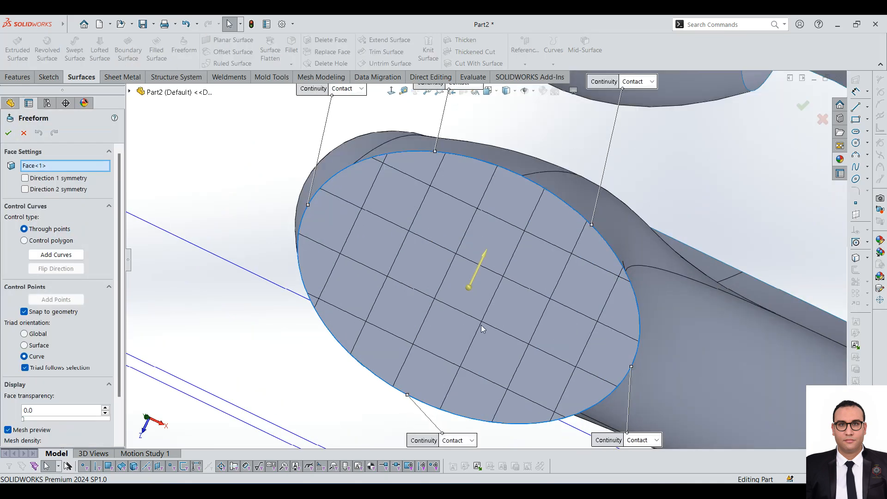
pyautogui.moveTo(473, 294); pyautogui.dragTo(449, 287, button='middle')
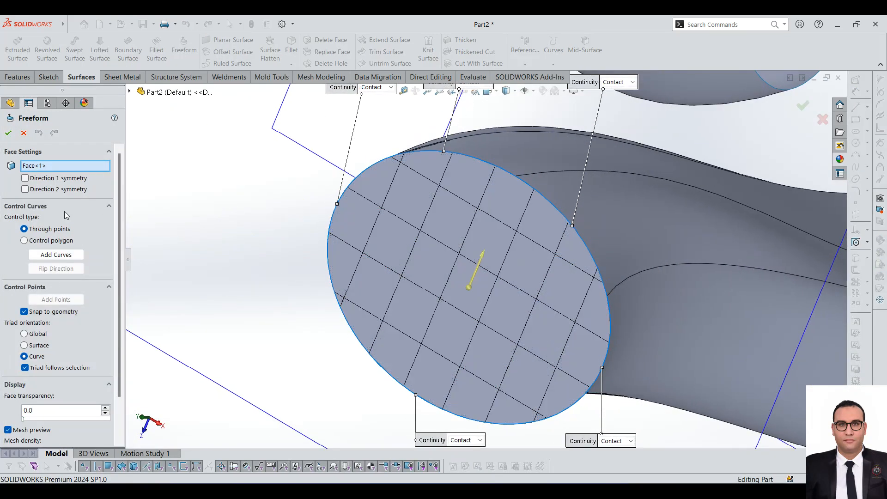
pyautogui.click(60, 257)
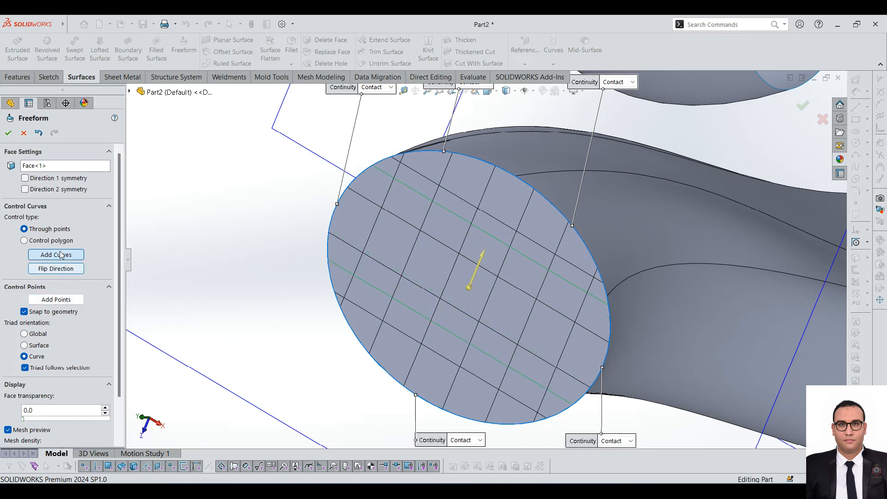
# - Add two control points to each of the two freeform control curves and finish placing points
pyautogui.click(52, 301)
pyautogui.click(446, 209)
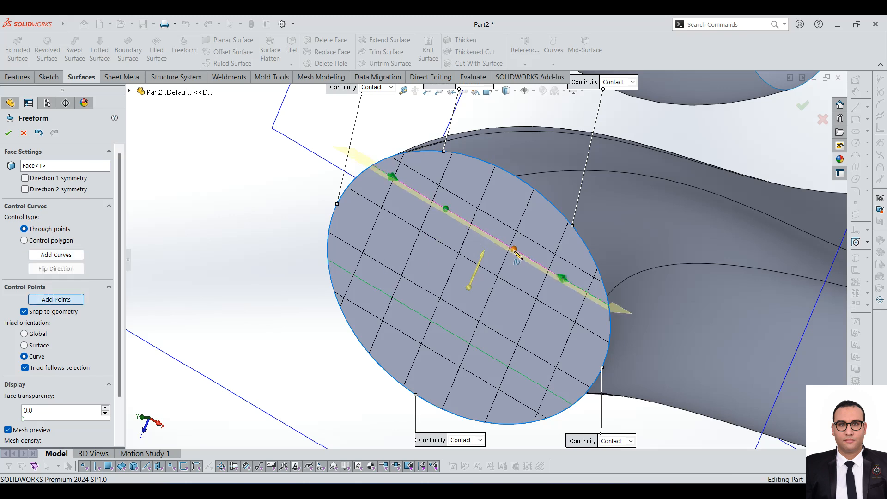
pyautogui.click(405, 307)
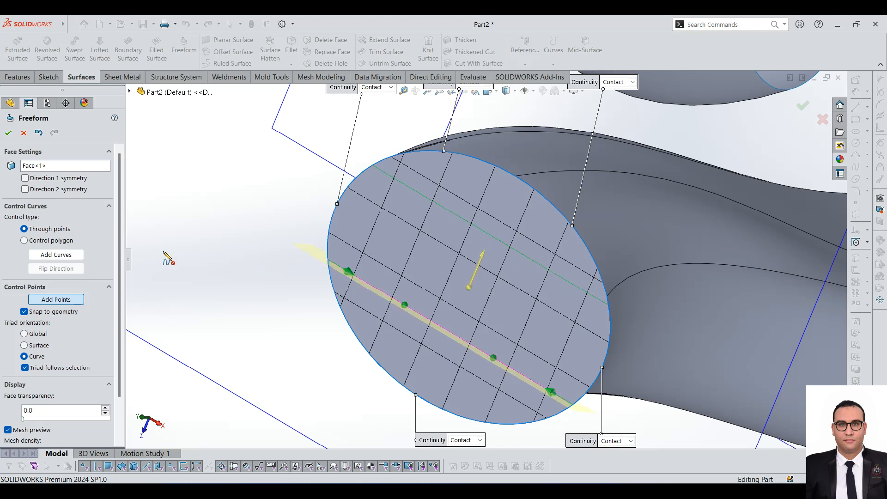
pyautogui.moveTo(339, 302); pyautogui.dragTo(282, 271, button='middle')
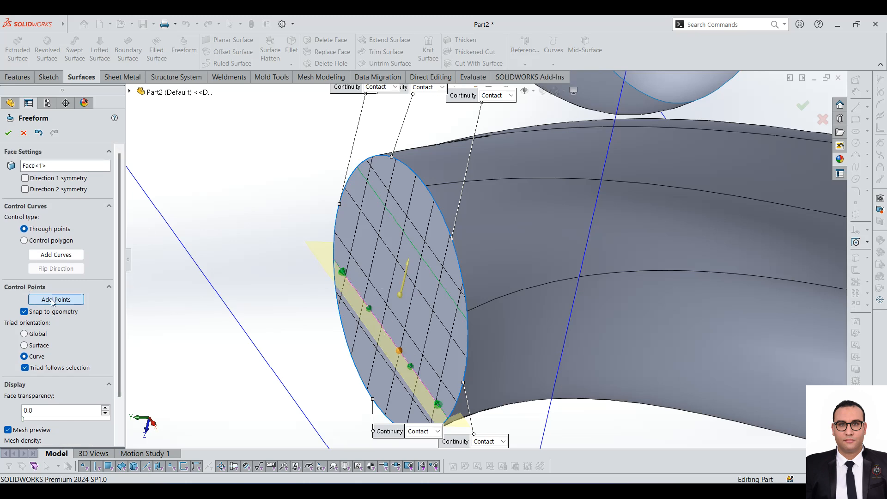
pyautogui.press('Escape')
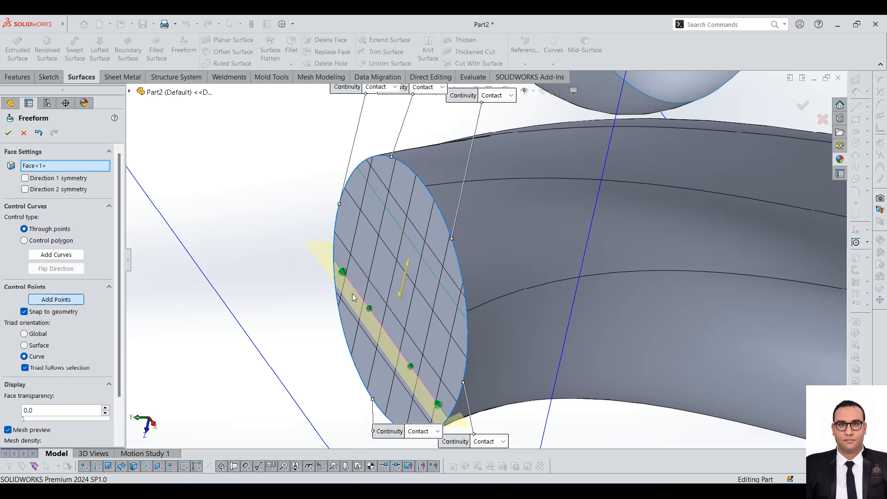
# - Pull both control points of the lower freeform curve and one control point of the upper curve out of the face to deform it
pyautogui.moveTo(369, 308); pyautogui.dragTo(358, 313)
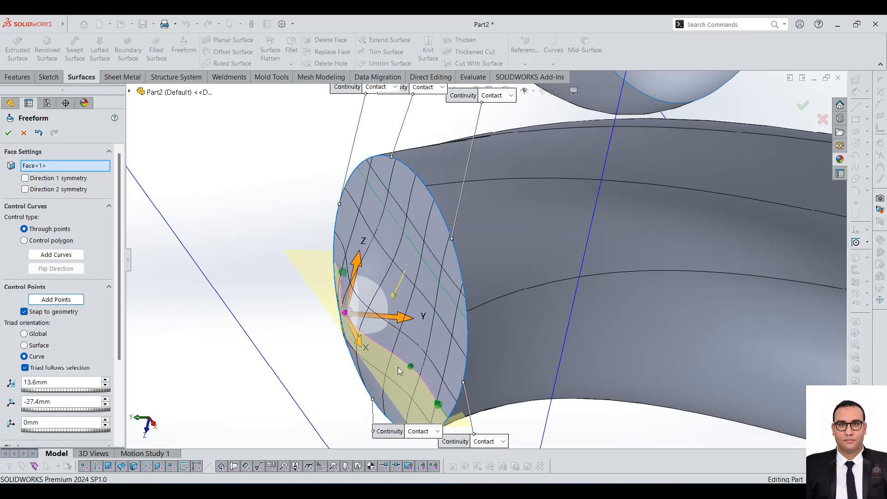
pyautogui.moveTo(411, 366)
pyautogui.mouseDown()
pyautogui.moveTo(405, 359)
pyautogui.moveTo(435, 352)
pyautogui.moveTo(406, 359)
pyautogui.mouseUp()
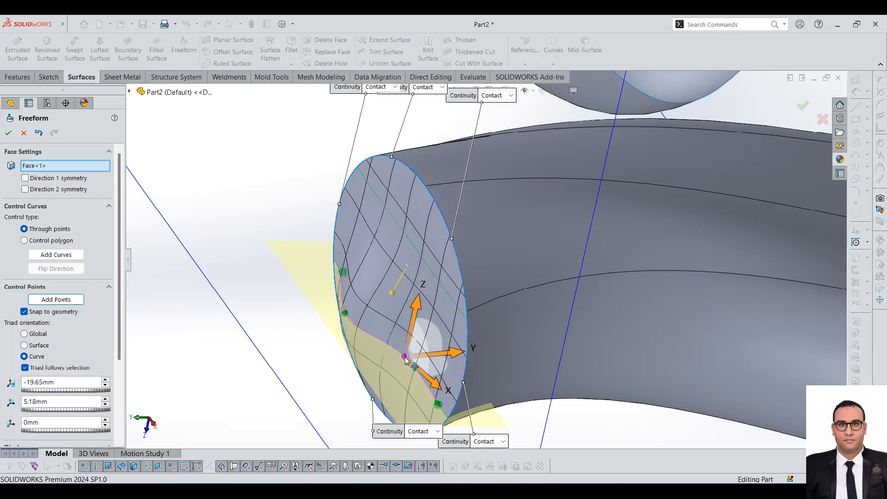
pyautogui.click(400, 231)
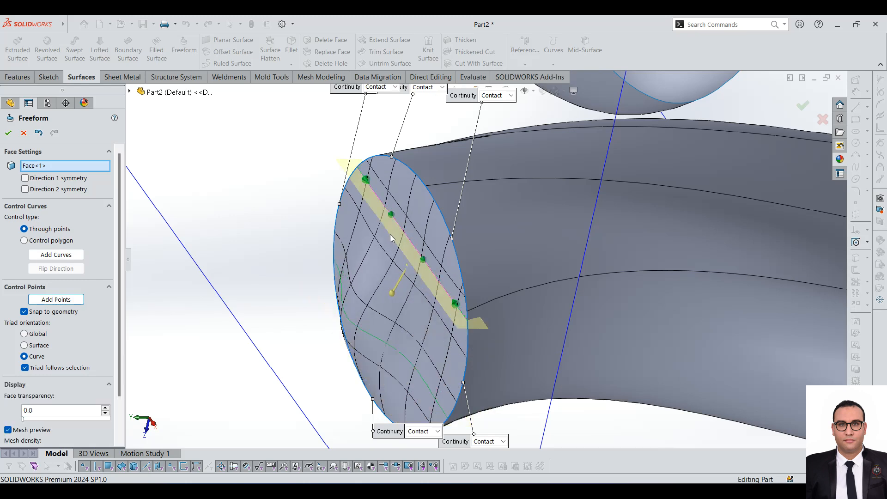
pyautogui.moveTo(424, 262); pyautogui.dragTo(398, 291)
# - Examine the deformed freeform face and its mesh from several angles, and cancel the freeform
pyautogui.moveTo(399, 291); pyautogui.dragTo(509, 285, button='middle')
pyautogui.scroll(3, 422, 318)
pyautogui.scroll(2, 421, 319)
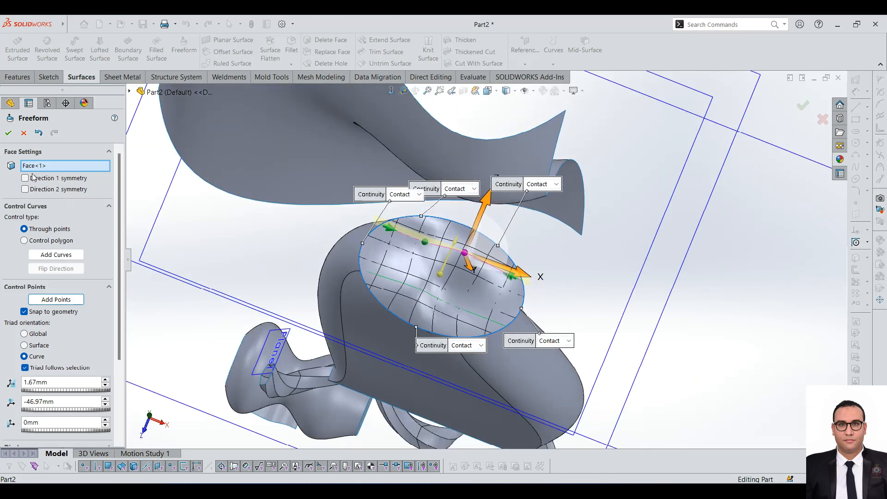
pyautogui.moveTo(447, 345); pyautogui.dragTo(495, 378, button='middle')
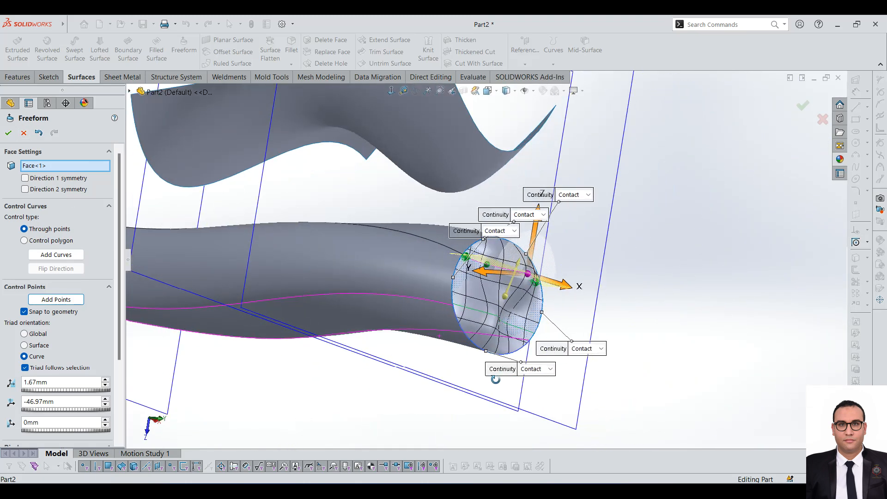
pyautogui.scroll(-2, 497, 377)
pyautogui.scroll(-3, 496, 280)
pyautogui.moveTo(499, 258)
pyautogui.mouseDown(button='middle')
pyautogui.moveTo(510, 228)
pyautogui.moveTo(495, 263)
pyautogui.moveTo(534, 293)
pyautogui.moveTo(516, 245)
pyautogui.moveTo(507, 247)
pyautogui.mouseUp(button='middle')
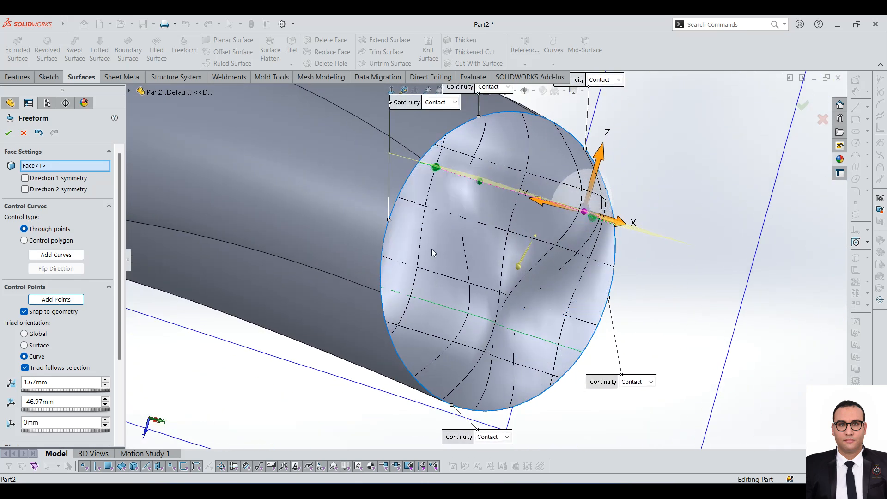
pyautogui.scroll(1, 478, 261)
pyautogui.scroll(-1, 565, 227)
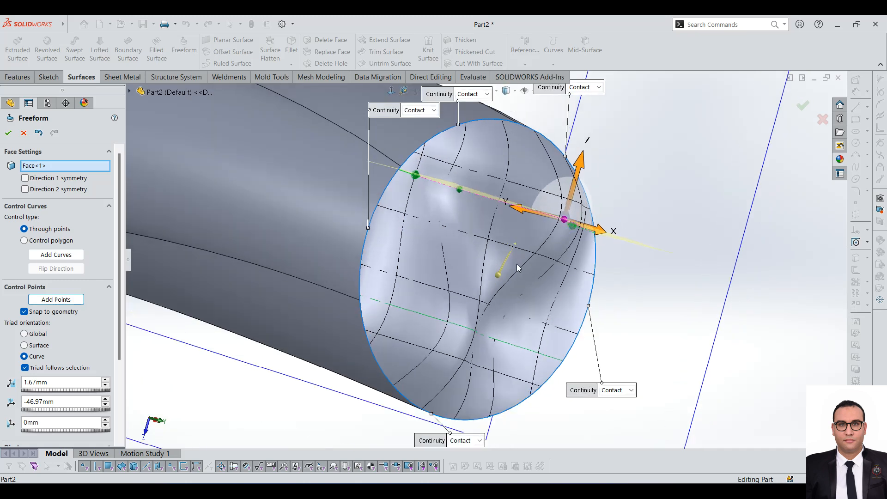
pyautogui.scroll(3, 486, 289)
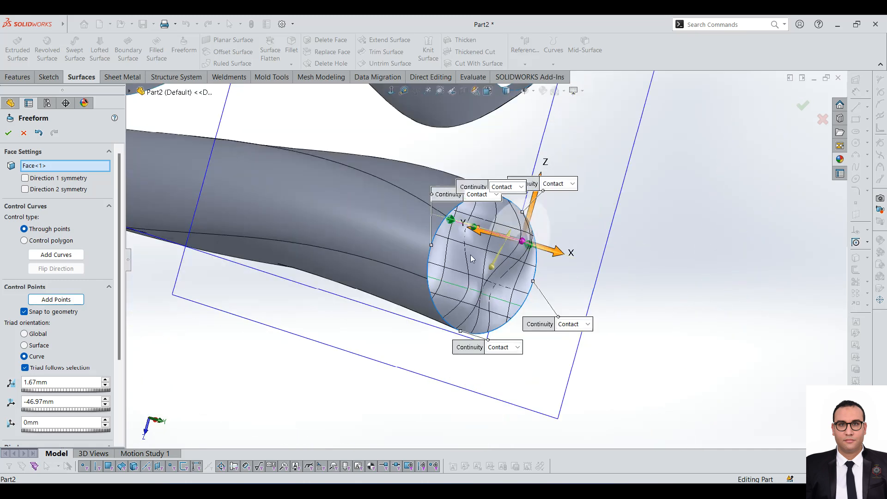
pyautogui.scroll(-1, 428, 265)
pyautogui.scroll(-3, 509, 245)
pyautogui.moveTo(536, 246); pyautogui.dragTo(473, 293, button='middle')
pyautogui.scroll(3, 474, 293)
pyautogui.scroll(-4, 473, 251)
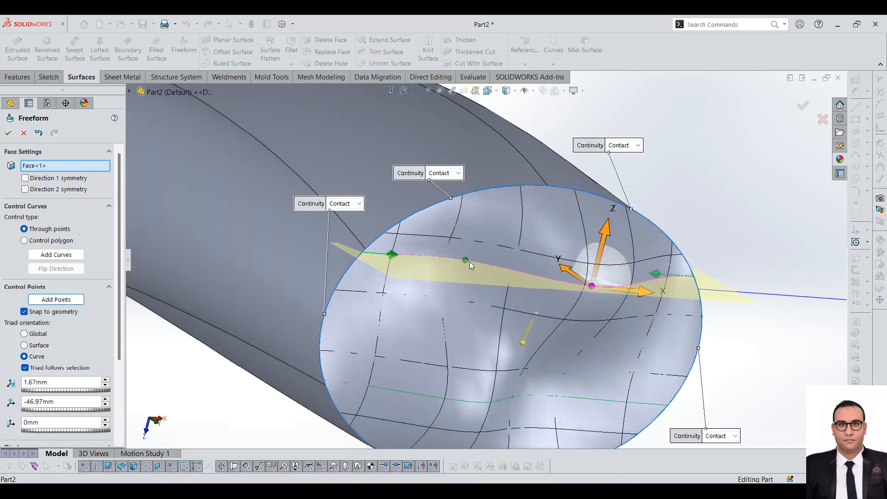
pyautogui.scroll(3, 593, 329)
pyautogui.scroll(-2, 593, 329)
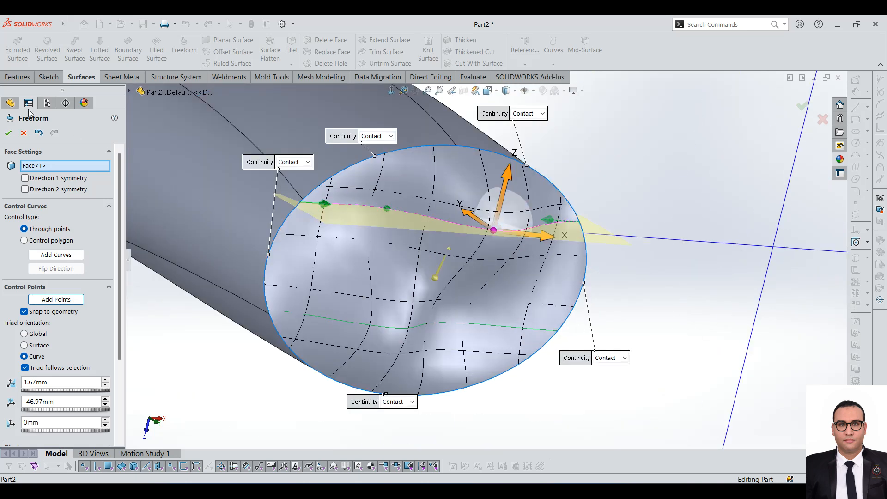
pyautogui.click(24, 133)
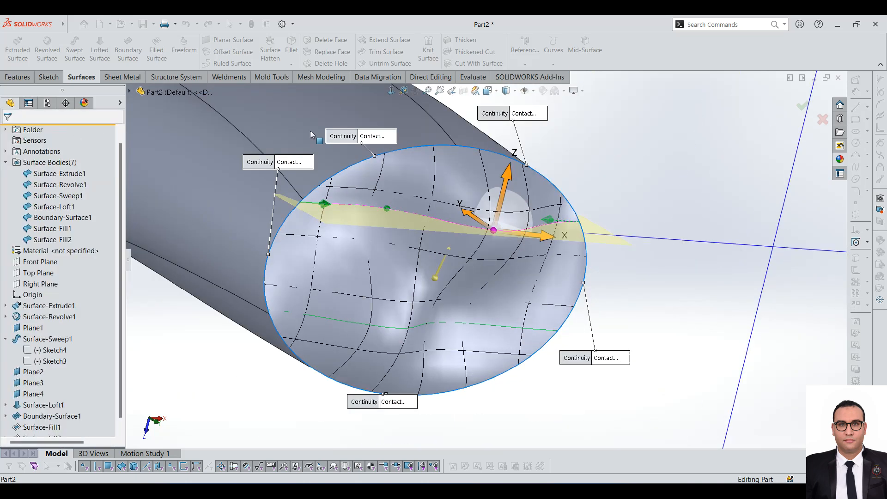
# - Start a planar surface for the loft's open square end
pyautogui.scroll(6, 516, 220)
pyautogui.moveTo(517, 221); pyautogui.dragTo(413, 266, button='middle')
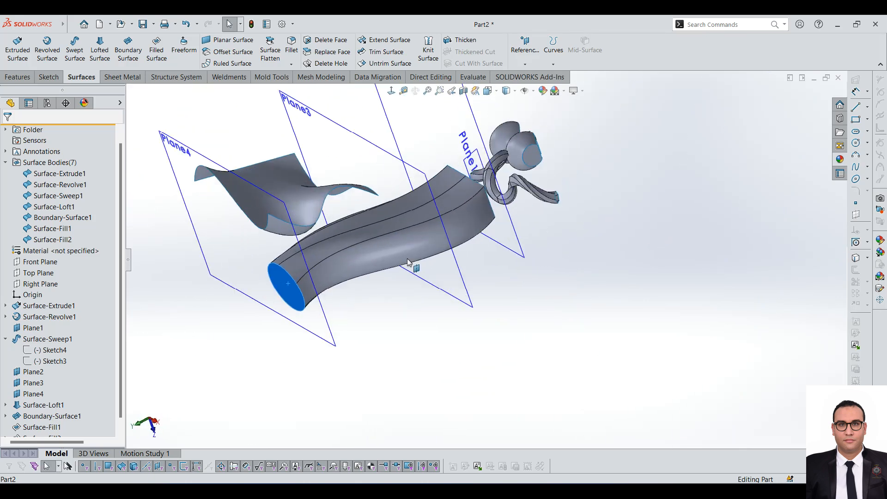
pyautogui.click(223, 43)
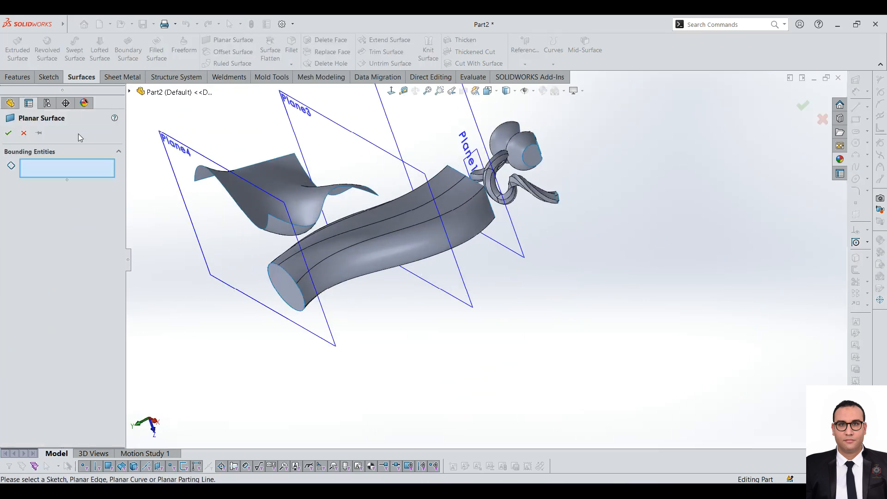
pyautogui.scroll(-3, 476, 189)
pyautogui.moveTo(471, 197); pyautogui.dragTo(408, 221, button='middle')
pyautogui.scroll(-4, 499, 177)
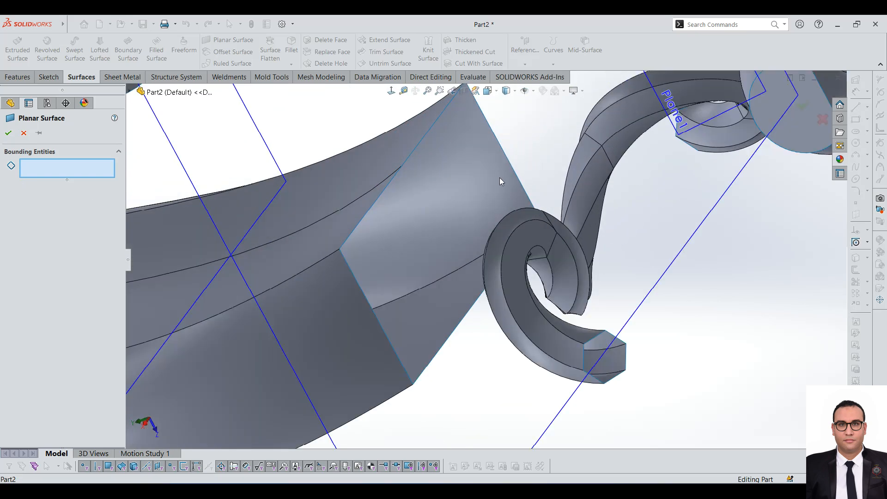
# - Try to collect the square end's edges by open tangency and by tangency, clearing the bounding entities after each attempt
pyautogui.rightClick(423, 136)
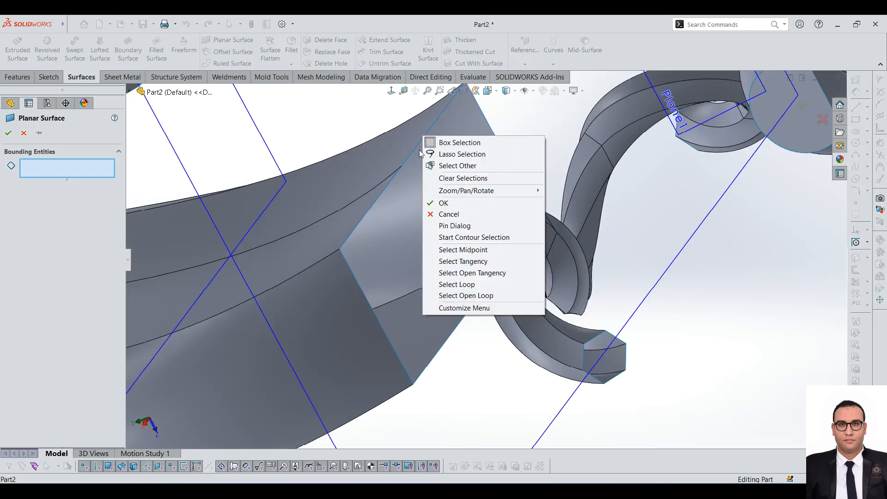
pyautogui.click(479, 277)
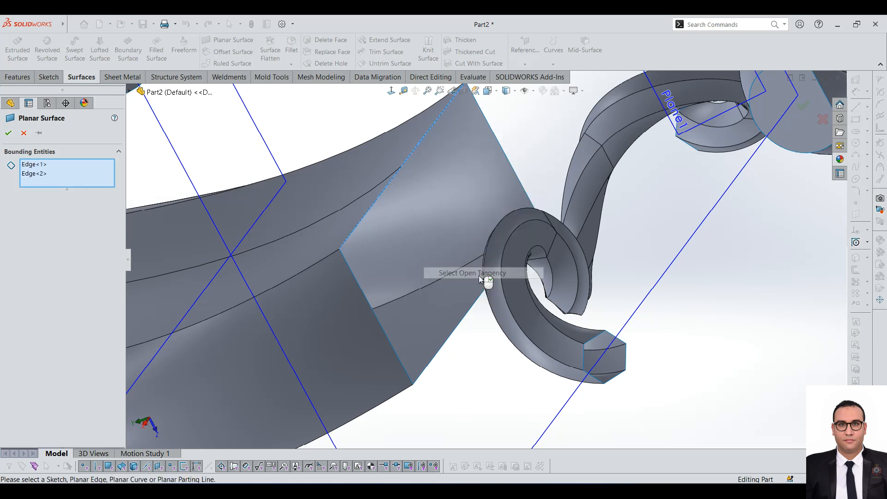
pyautogui.rightClick(71, 171)
pyautogui.click(102, 177)
pyautogui.rightClick(421, 138)
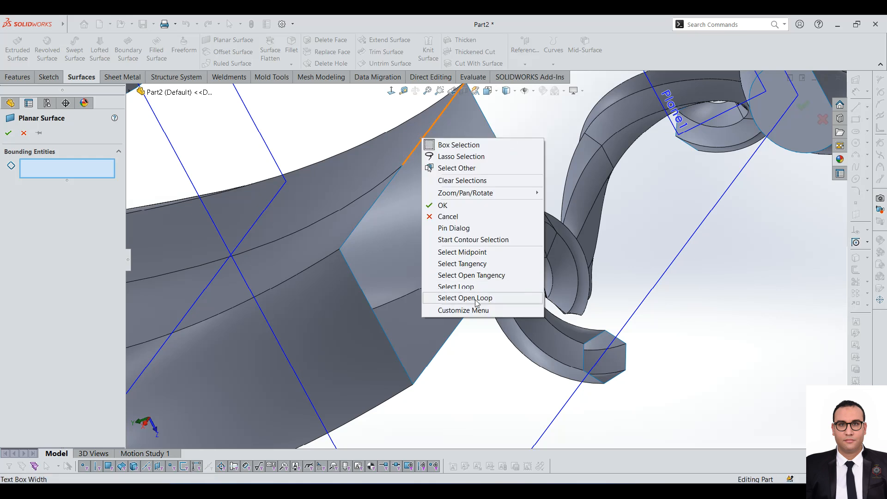
pyautogui.click(462, 264)
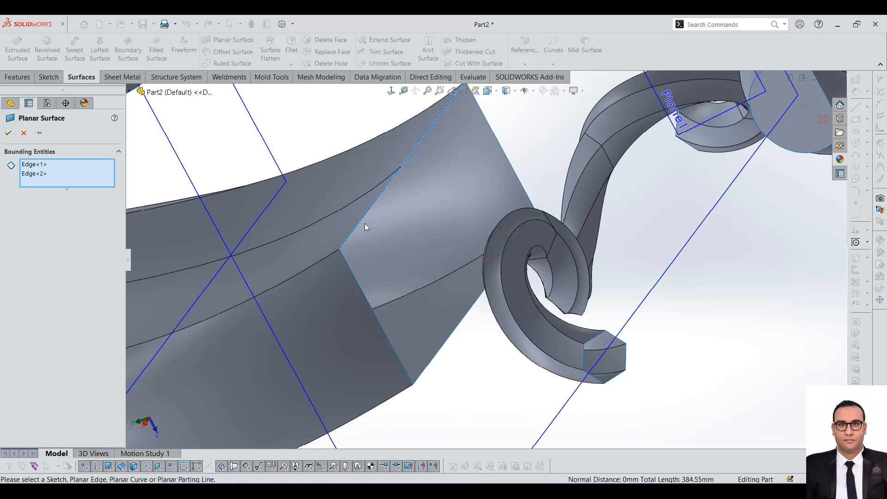
pyautogui.rightClick(53, 183)
pyautogui.click(80, 190)
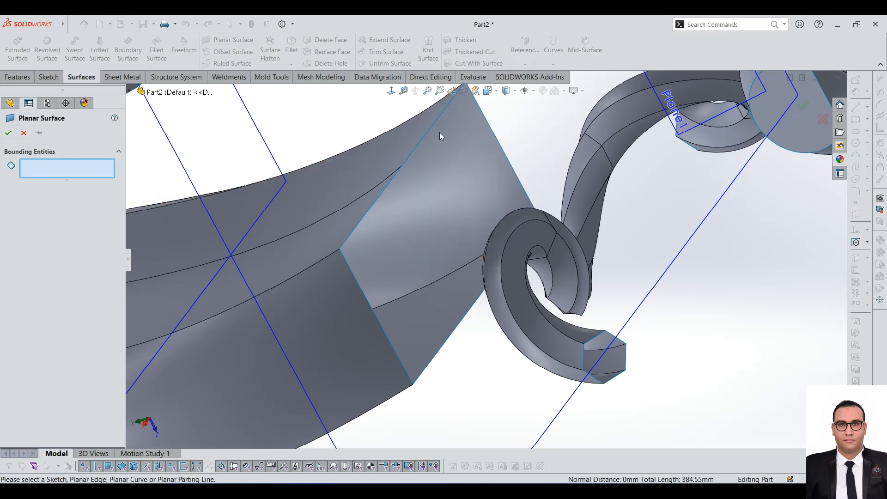
# - Try to bound the planar surface with a loop selection from the square end's edge, and clear the selection
pyautogui.rightClick(416, 143)
pyautogui.click(407, 160)
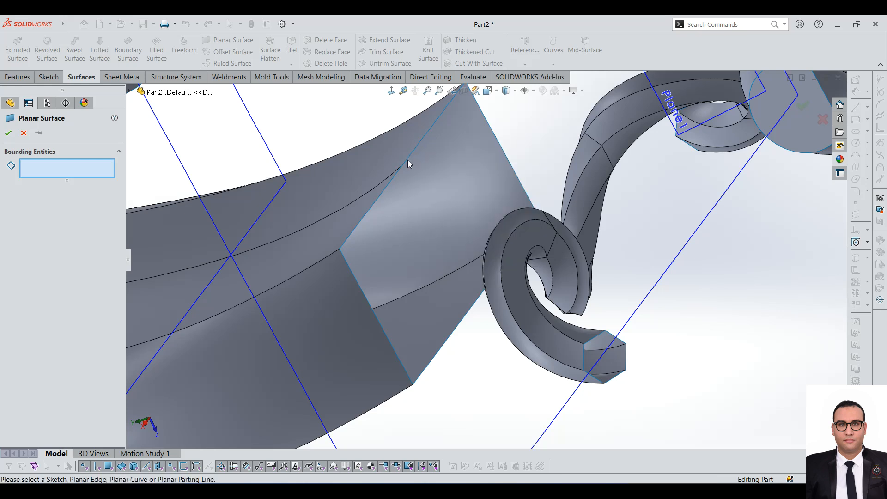
pyautogui.rightClick(417, 146)
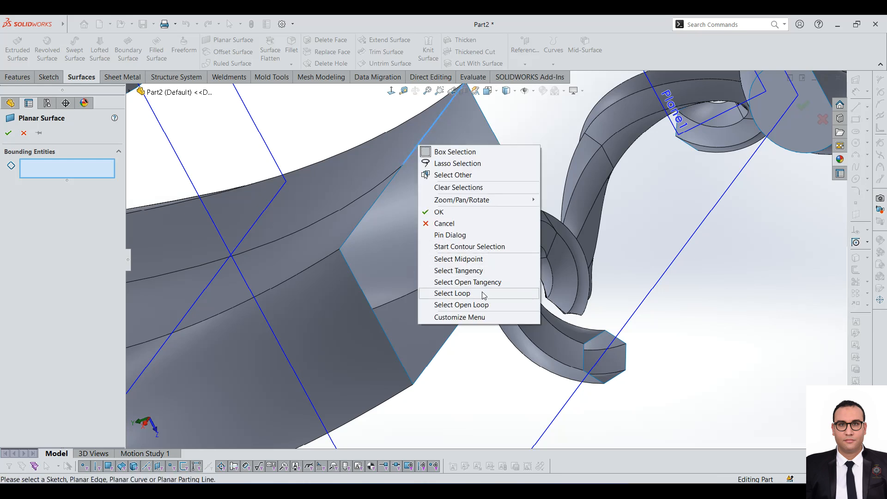
pyautogui.click(460, 293)
pyautogui.moveTo(476, 284); pyautogui.dragTo(431, 239, button='middle')
pyautogui.rightClick(89, 174)
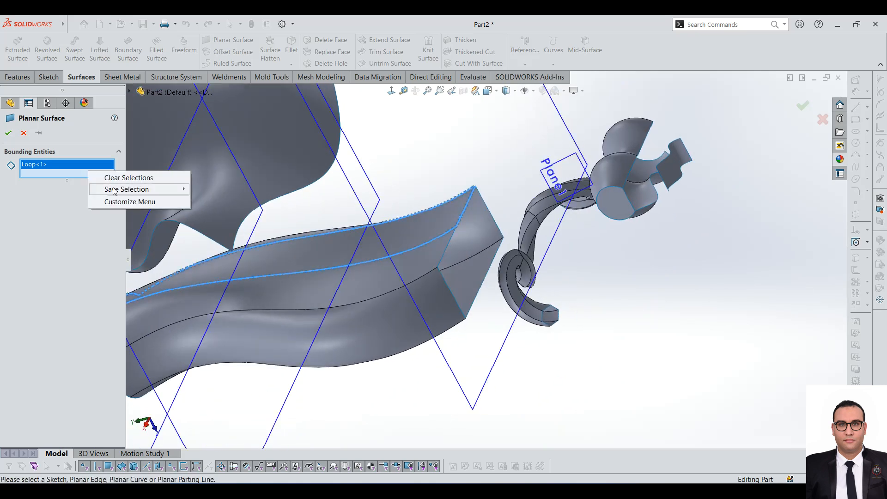
pyautogui.click(125, 180)
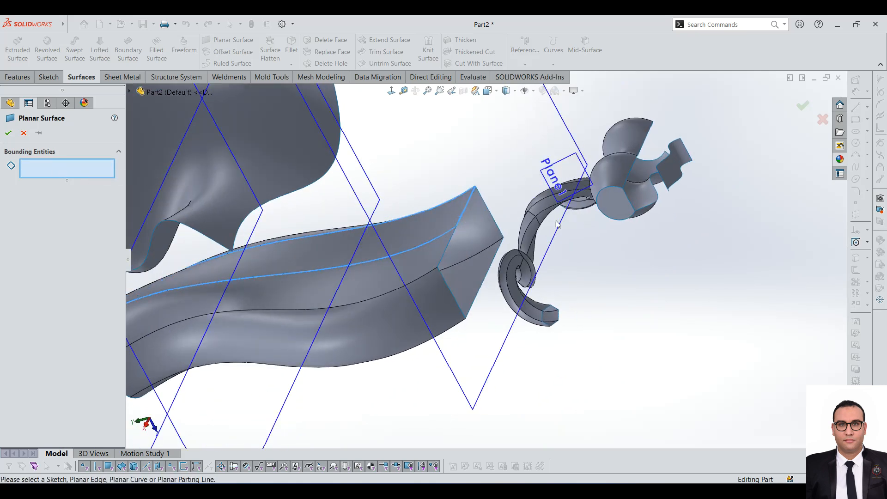
# - Select the edges around the loft's open square end one by one to bound the planar surface, check the preview, and cancel it
pyautogui.click(467, 203)
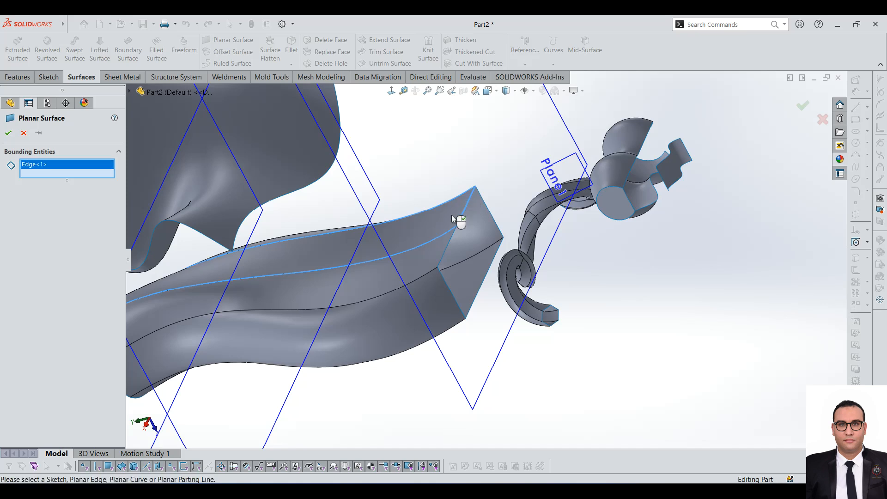
pyautogui.click(447, 245)
pyautogui.click(450, 286)
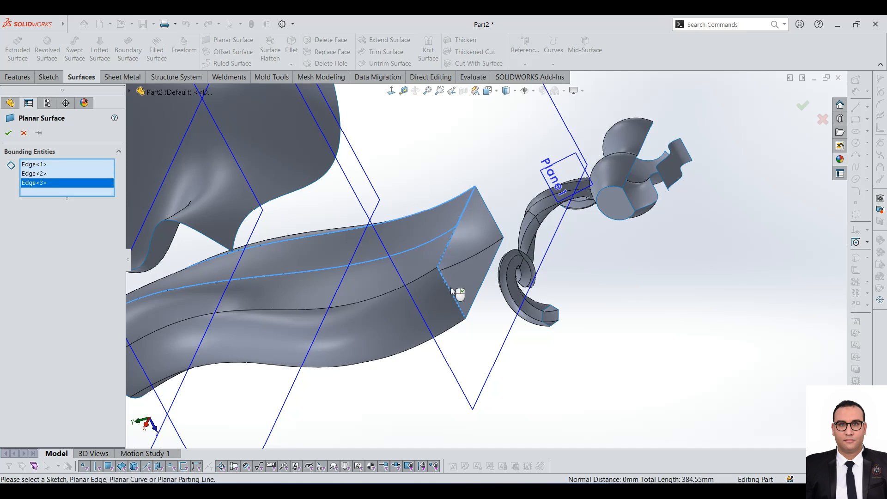
pyautogui.click(472, 308)
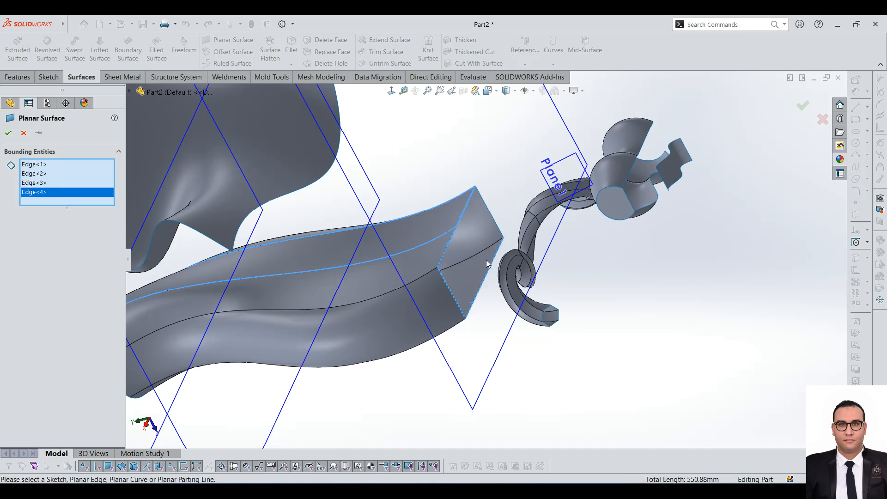
pyautogui.click(490, 215)
pyautogui.scroll(-3, 457, 252)
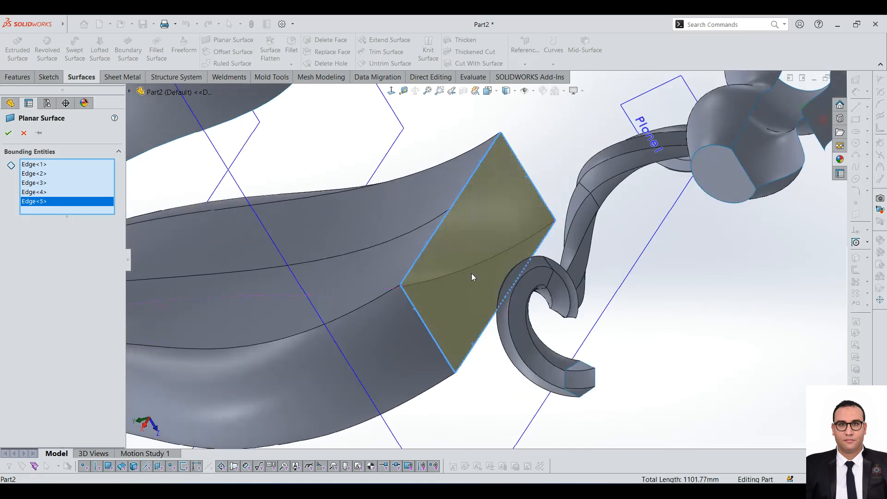
pyautogui.moveTo(472, 274); pyautogui.dragTo(497, 278, button='middle')
pyautogui.scroll(3, 485, 259)
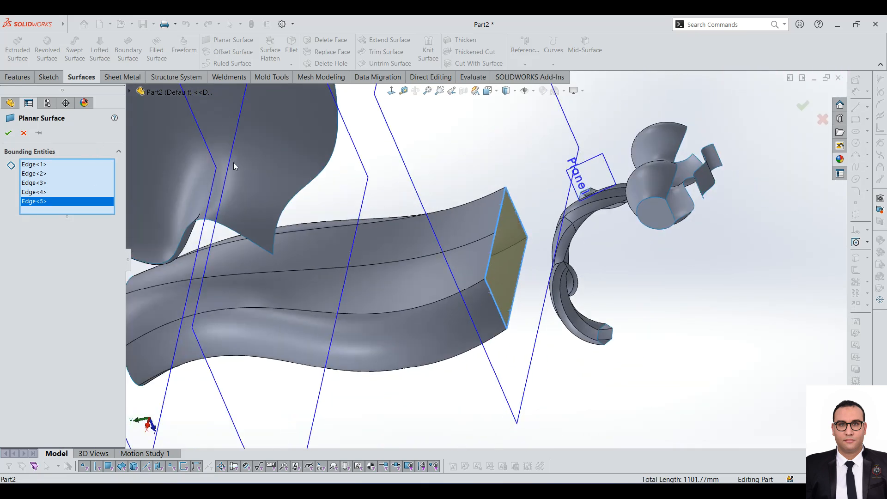
pyautogui.click(27, 132)
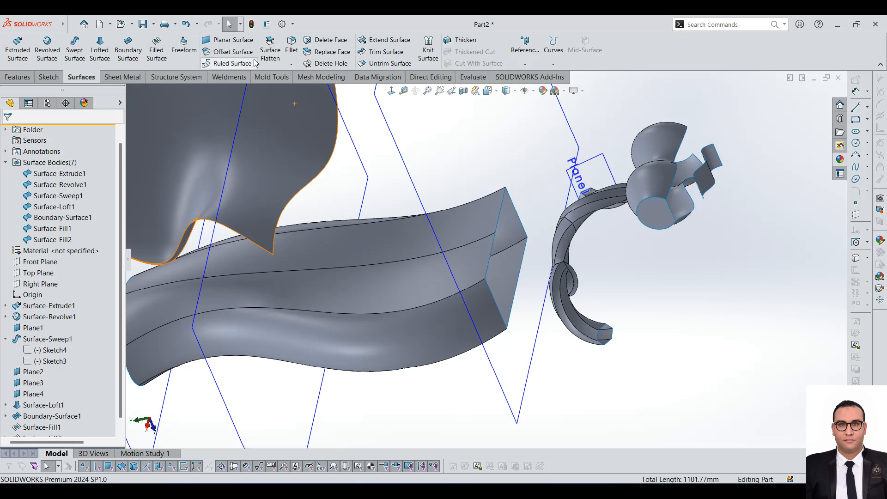
# - Start an offset surface from the large wavy boundary surface and reverse the offset direction
pyautogui.scroll(5, 570, 257)
pyautogui.scroll(-2, 570, 257)
pyautogui.moveTo(472, 230); pyautogui.dragTo(393, 130, button='middle')
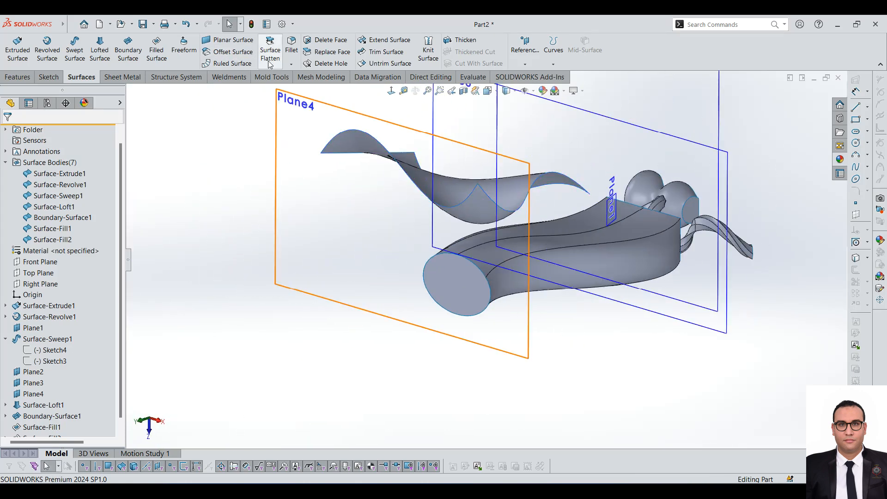
pyautogui.click(239, 52)
pyautogui.scroll(-3, 509, 137)
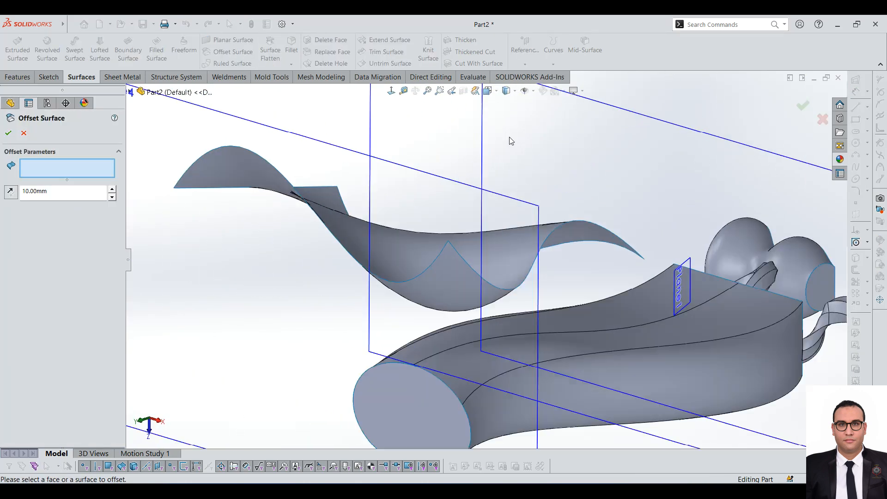
pyautogui.click(437, 239)
pyautogui.scroll(-2, 431, 287)
pyautogui.moveTo(512, 281); pyautogui.dragTo(416, 241, button='middle')
pyautogui.click(10, 193)
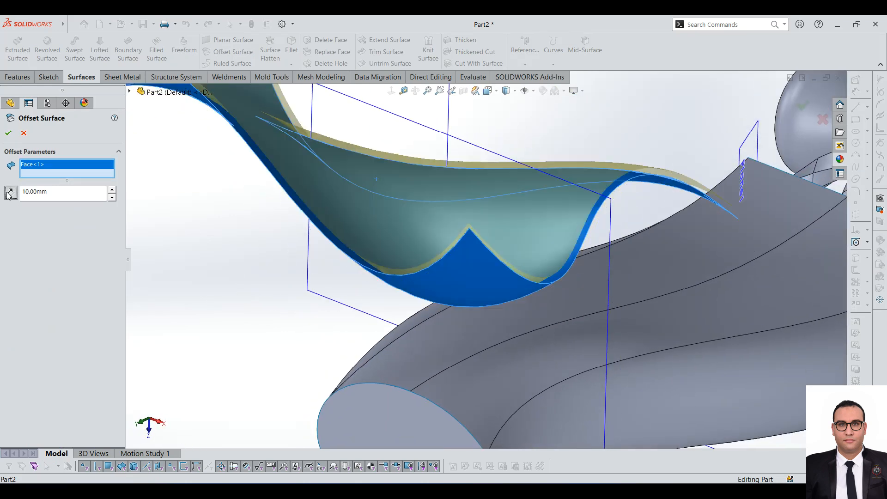
# - Raise the offset distance to 130 mm and examine the preview from several angles
pyautogui.click(112, 188)
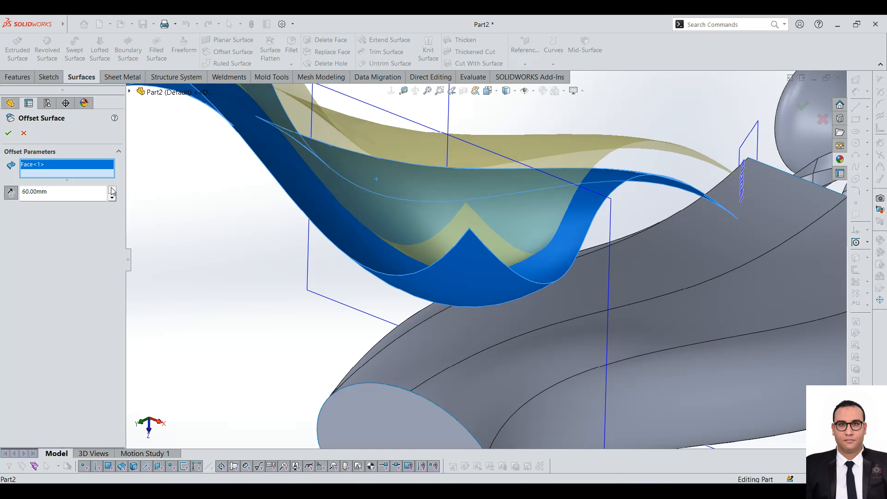
pyautogui.click(112, 189)
pyautogui.click(112, 189)
pyautogui.scroll(5, 435, 263)
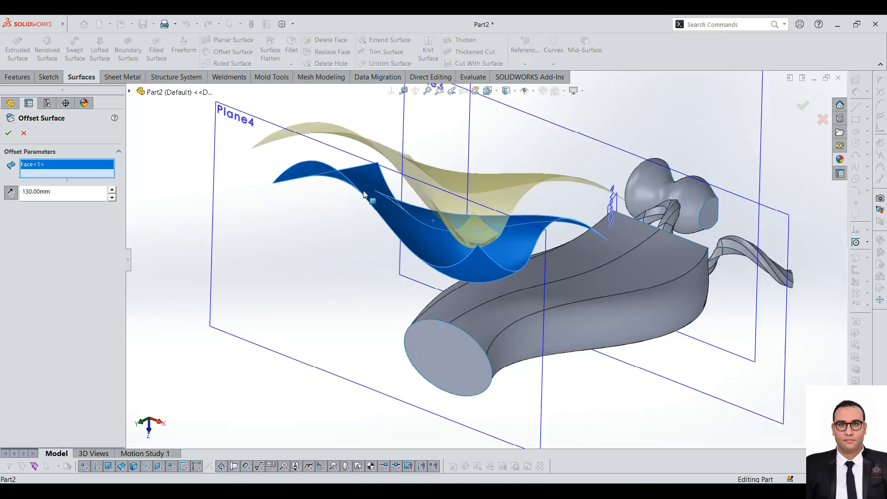
pyautogui.scroll(-5, 484, 235)
pyautogui.moveTo(484, 236); pyautogui.dragTo(519, 412, button='middle')
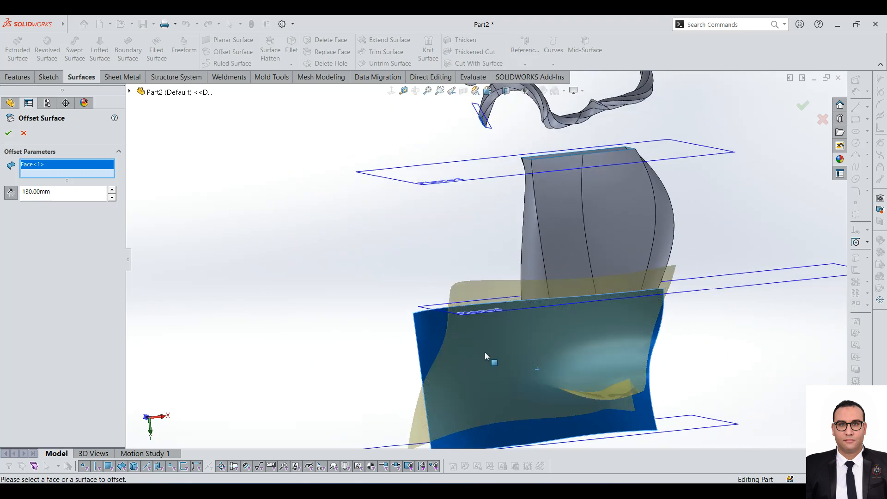
pyautogui.scroll(3, 519, 412)
pyautogui.scroll(-2, 562, 290)
pyautogui.moveTo(406, 288); pyautogui.dragTo(382, 209, button='middle')
pyautogui.scroll(3, 381, 206)
pyautogui.scroll(-8, 427, 267)
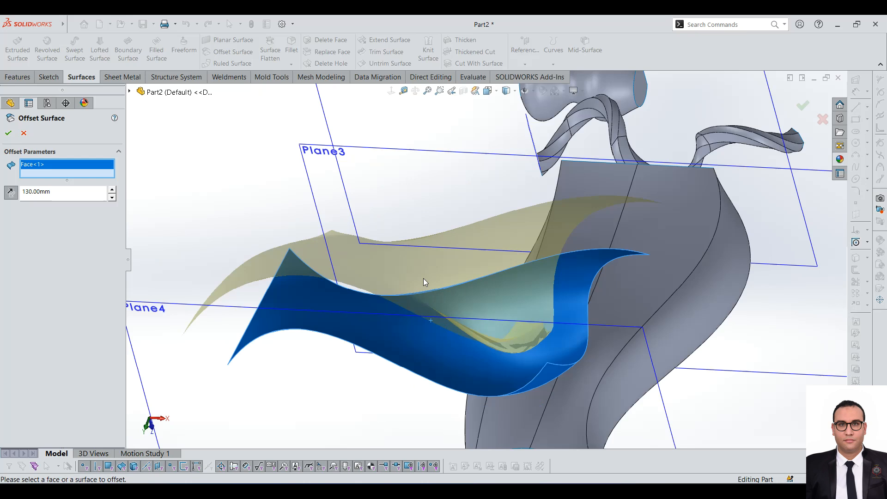
pyautogui.moveTo(379, 315); pyautogui.dragTo(392, 298, button='middle')
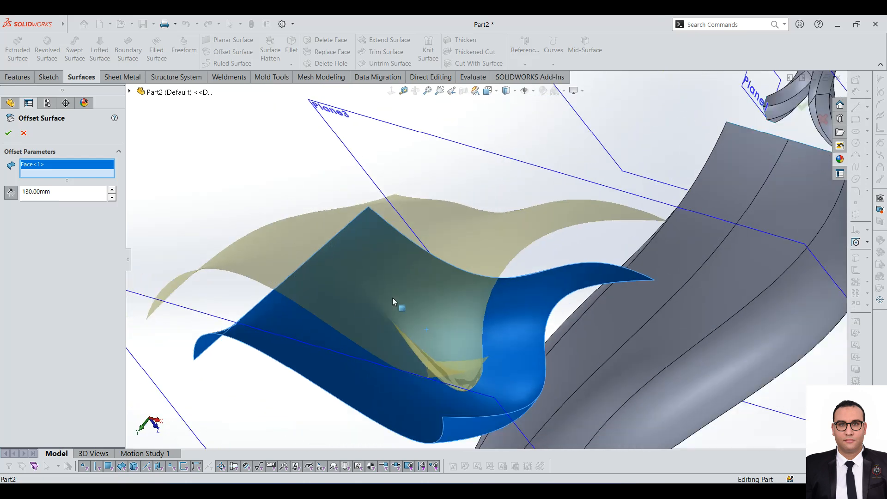
# - Lower the offset distance gradually through 90 mm and 50 mm to 30 mm or less
pyautogui.click(112, 197)
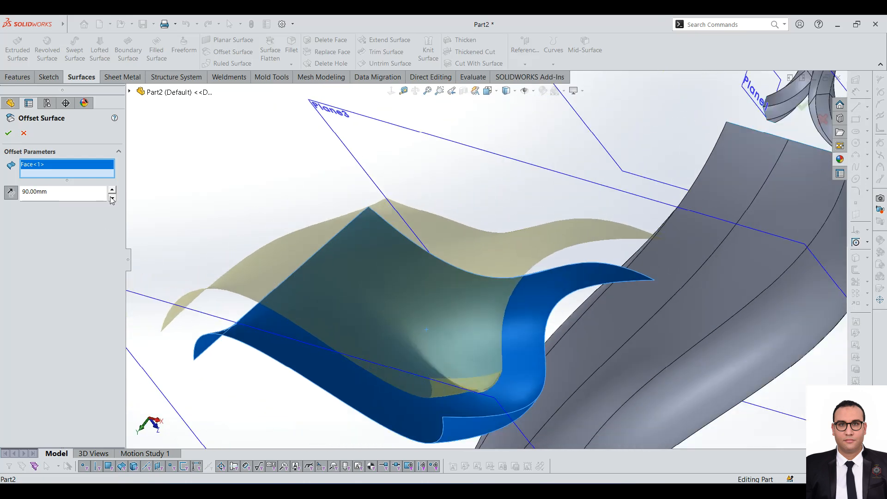
pyautogui.click(112, 198)
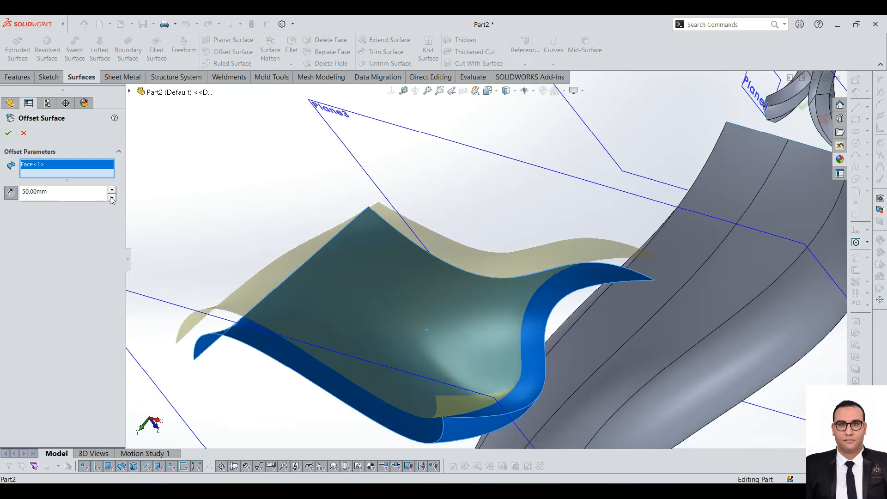
pyautogui.click(112, 198)
pyautogui.click(112, 197)
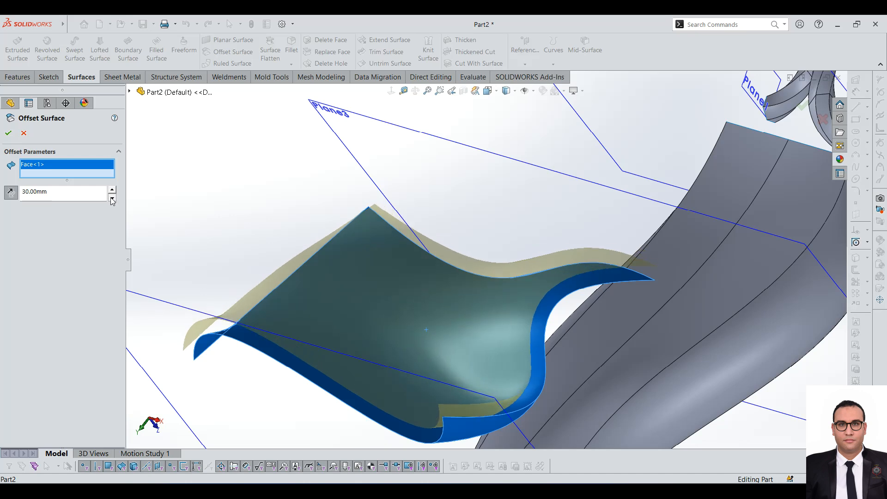
pyautogui.click(112, 197)
# - Raise the offset distance gradually to 390 mm and examine the distorted preview against the original surface
pyautogui.click(112, 190)
pyautogui.click(113, 191)
pyautogui.click(112, 190)
pyautogui.click(112, 190)
pyautogui.click(112, 190)
pyautogui.click(112, 191)
pyautogui.click(112, 190)
pyautogui.click(112, 190)
pyautogui.click(112, 190)
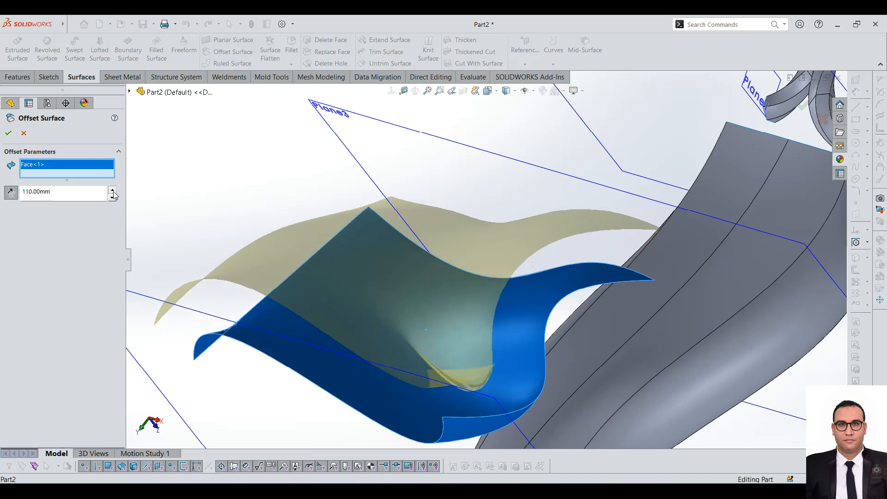
pyautogui.click(112, 190)
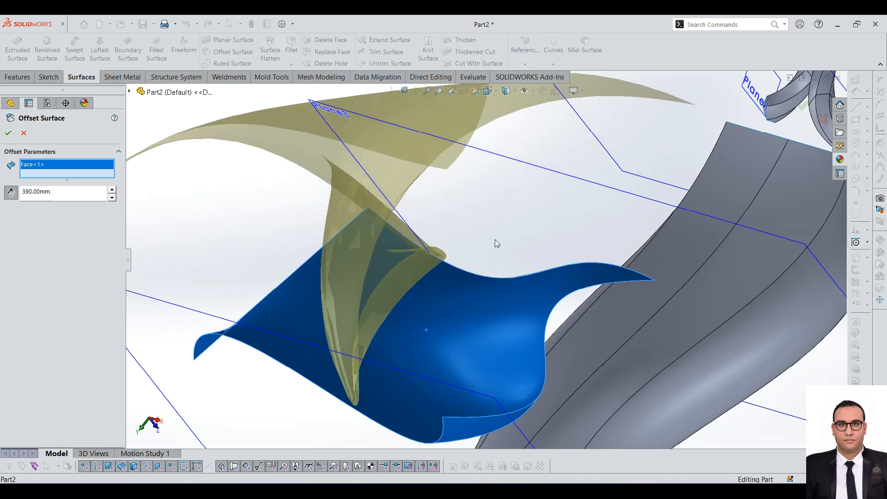
pyautogui.scroll(4, 495, 240)
pyautogui.moveTo(442, 276); pyautogui.dragTo(449, 316, button='middle')
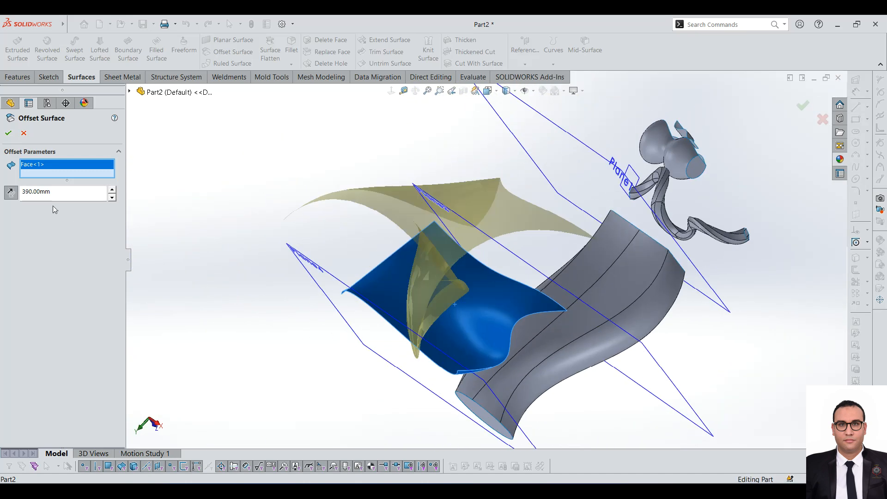
# - Set the offset distance to 20 mm, create the offset surface, and inspect its gap to the original surface
pyautogui.write('20')
pyautogui.press('Return')
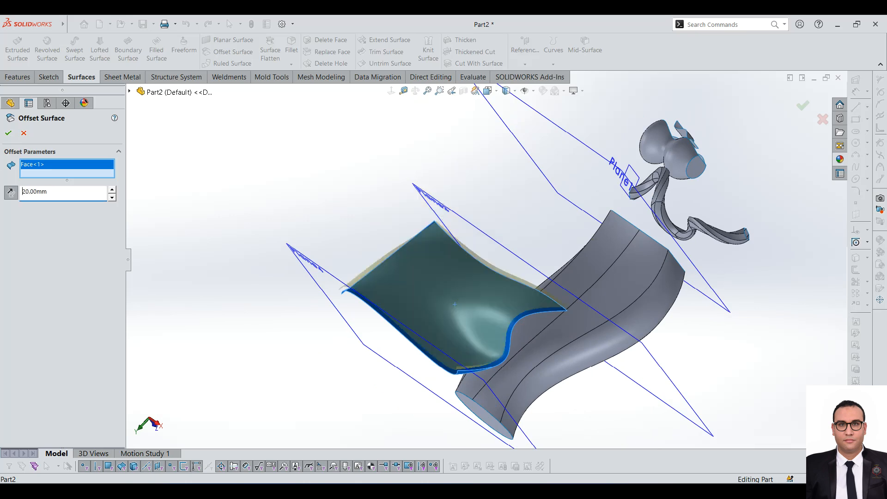
pyautogui.click(9, 134)
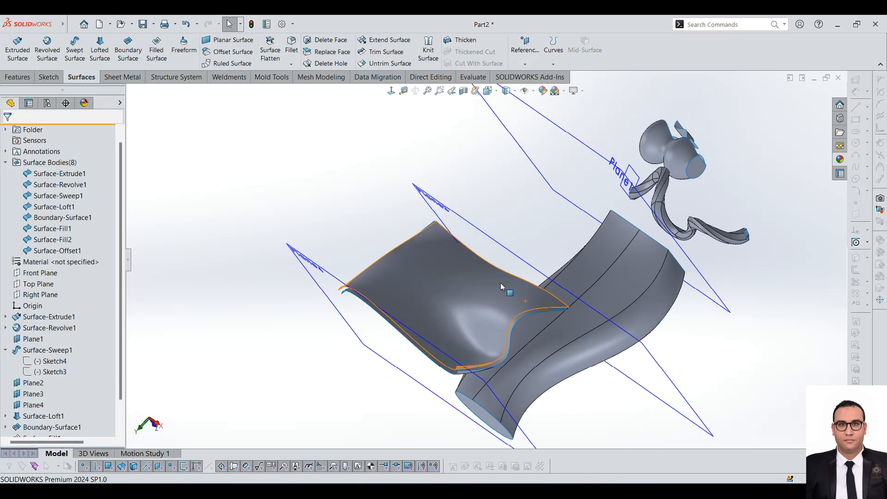
pyautogui.scroll(-5, 505, 286)
pyautogui.moveTo(505, 312); pyautogui.dragTo(471, 290, button='middle')
pyautogui.scroll(5, 470, 289)
pyautogui.scroll(-5, 470, 290)
pyautogui.click(462, 277)
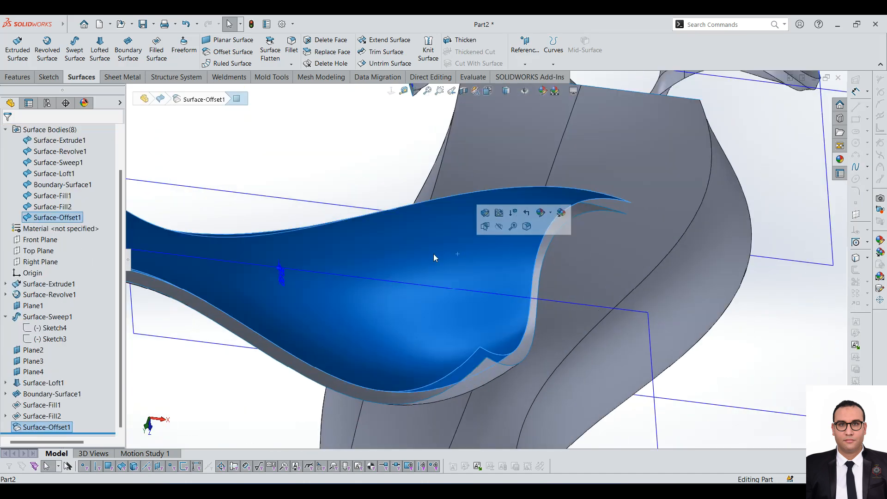
pyautogui.scroll(5, 434, 254)
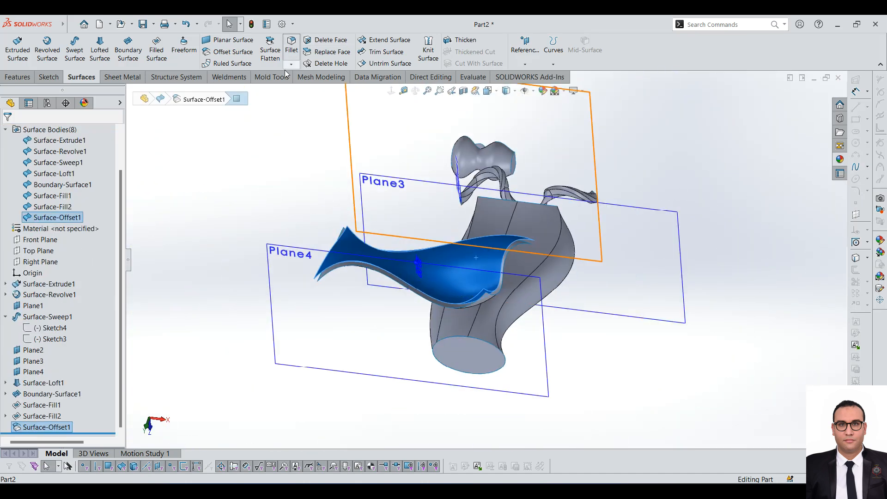
pyautogui.click(229, 64)
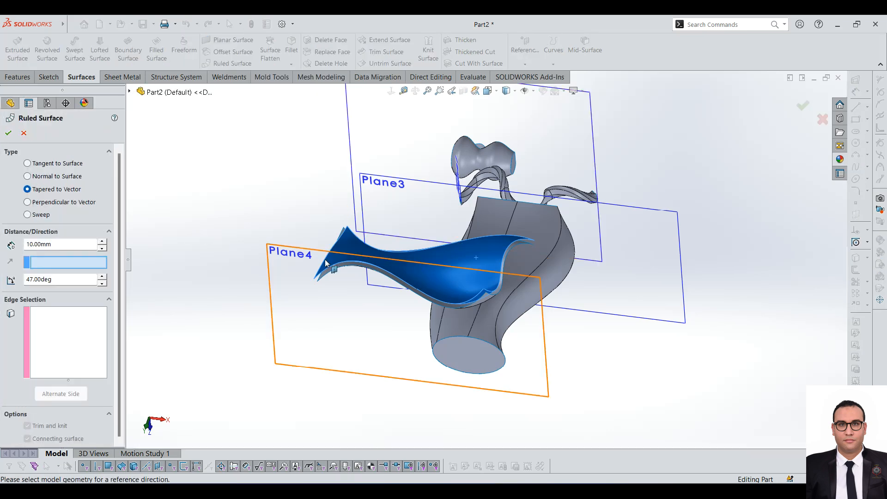
pyautogui.scroll(-4, 325, 260)
pyautogui.moveTo(412, 248); pyautogui.dragTo(572, 287, button='middle')
pyautogui.scroll(-5, 373, 238)
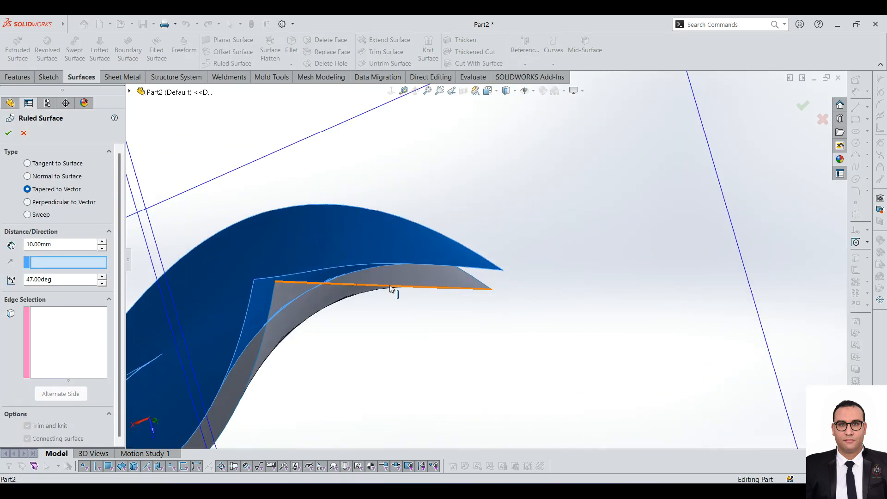
pyautogui.click(391, 289)
pyautogui.scroll(-3, 454, 276)
pyautogui.moveTo(453, 275); pyautogui.dragTo(518, 280, button='middle')
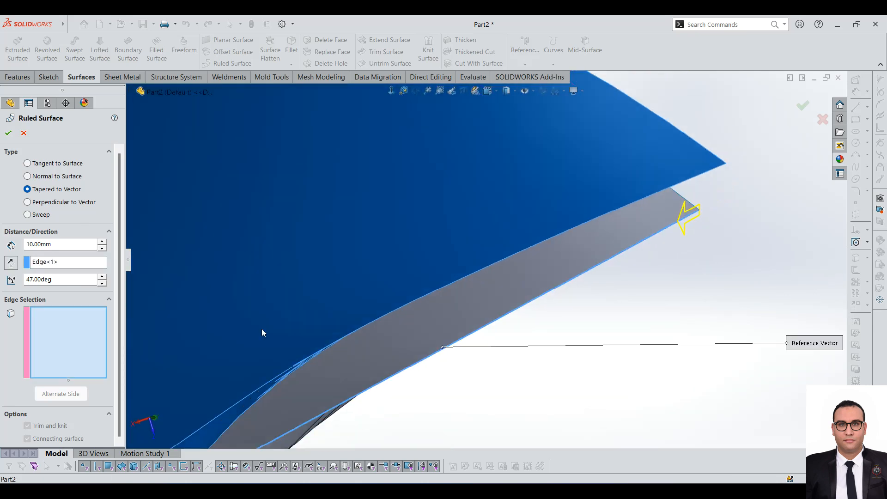
pyautogui.scroll(6, 262, 329)
pyautogui.click(52, 164)
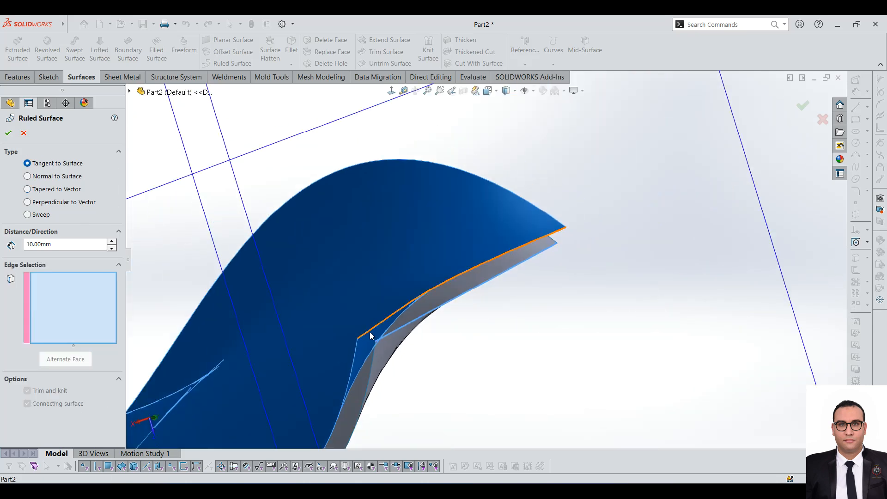
pyautogui.click(27, 130)
# - Start a ruled surface and pick the straight edge of the revolved surface's flat end as its reference vector
pyautogui.scroll(10, 450, 312)
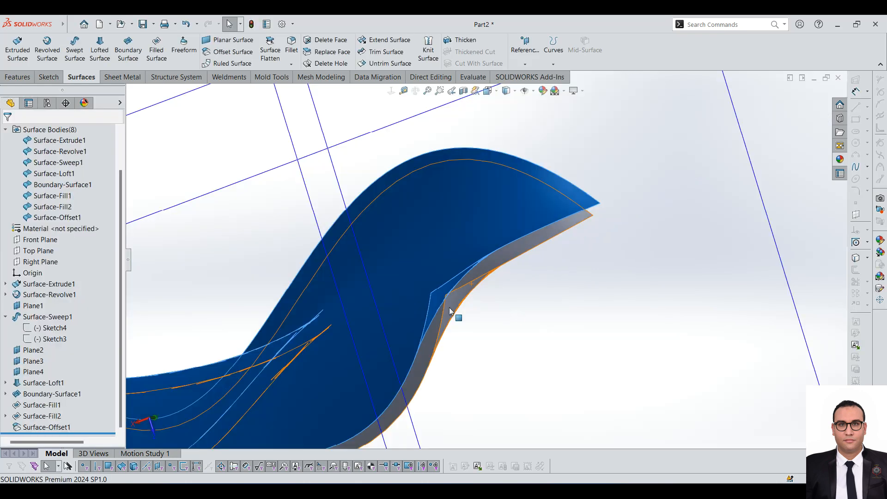
pyautogui.scroll(-4, 380, 351)
pyautogui.moveTo(380, 351); pyautogui.dragTo(545, 288, button='middle')
pyautogui.scroll(-5, 341, 287)
pyautogui.moveTo(283, 231); pyautogui.dragTo(426, 285, button='middle')
pyautogui.scroll(5, 466, 262)
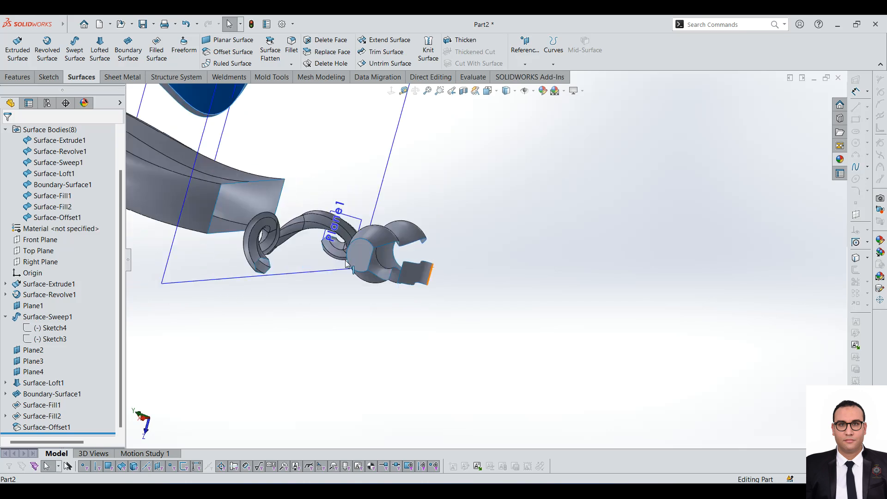
pyautogui.scroll(-12, 357, 252)
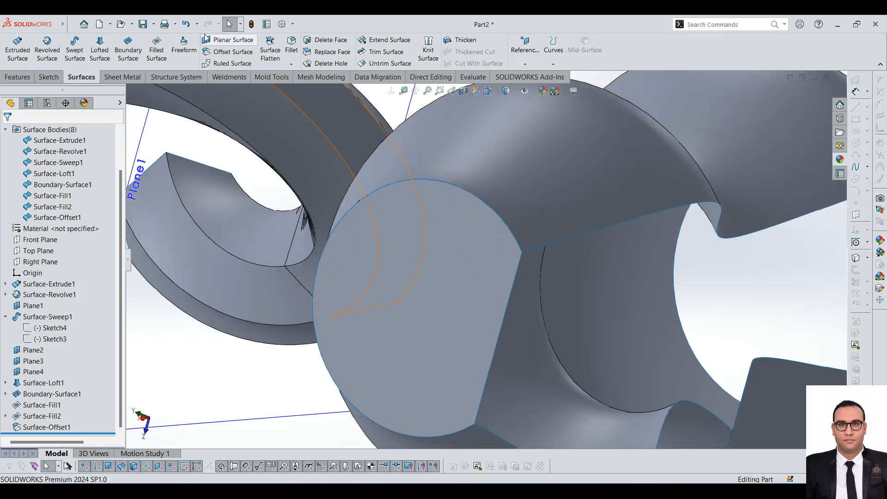
pyautogui.click(513, 281)
pyautogui.moveTo(512, 281); pyautogui.dragTo(386, 325, button='middle')
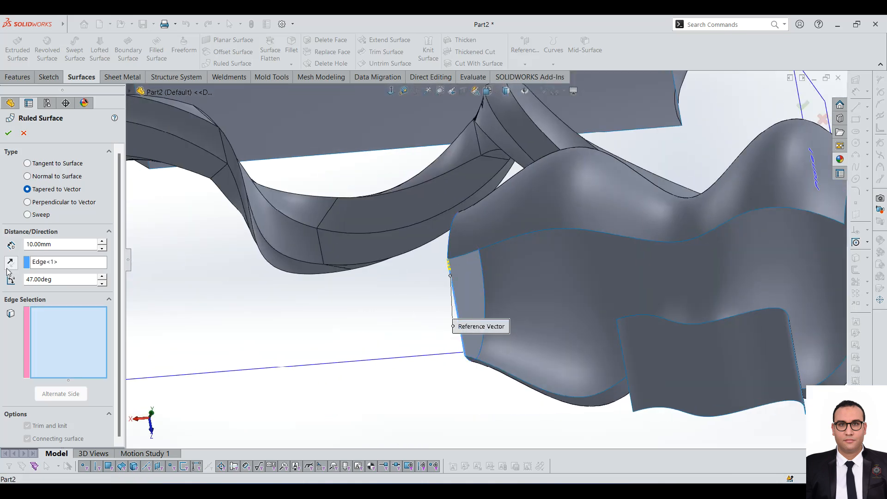
# - Change the ruled surface type to Normal to Surface, select the flat end's straight edge, and reverse the direction
pyautogui.click(69, 165)
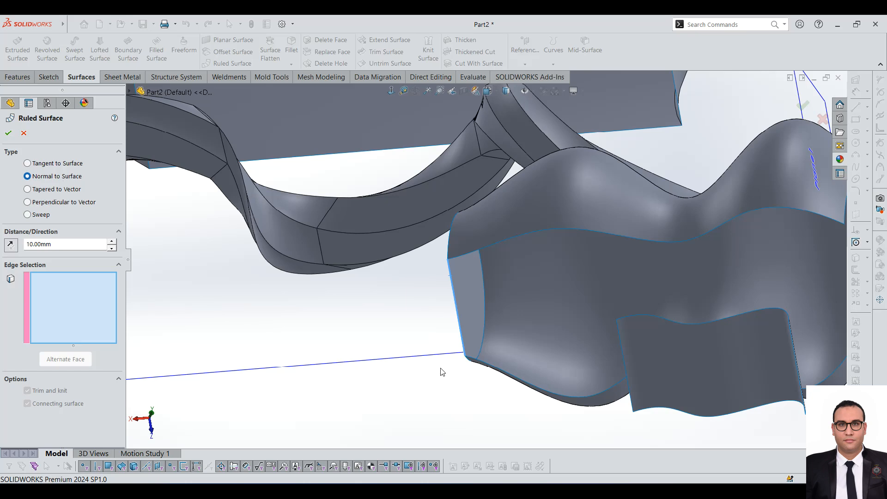
pyautogui.click(453, 287)
pyautogui.scroll(-6, 475, 308)
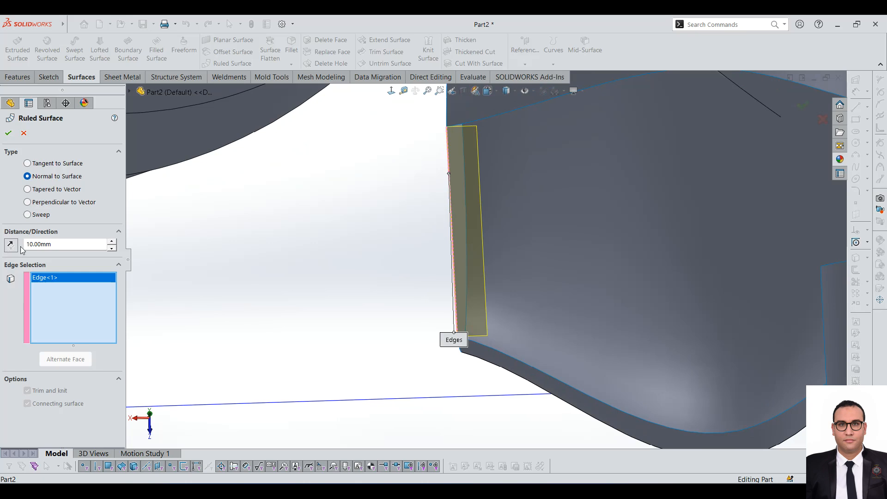
pyautogui.click(11, 245)
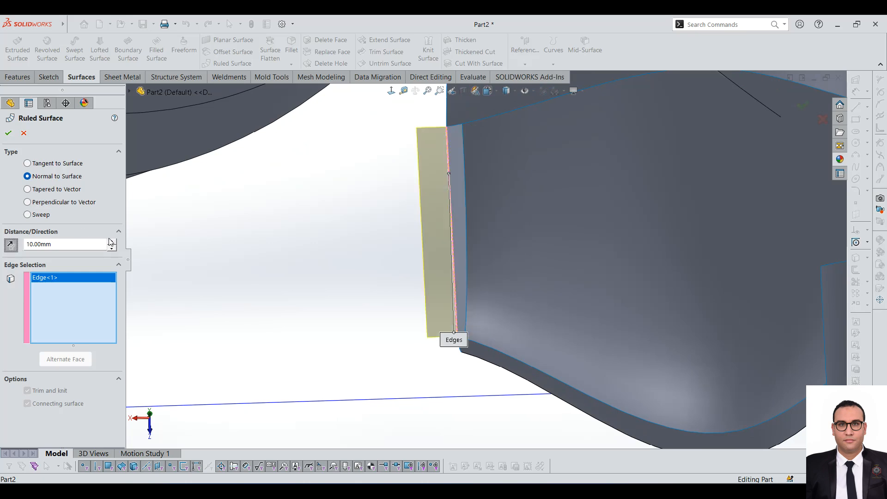
# - Set the ruled surface distance to 50 mm and change its type to Tangent to Surface
pyautogui.click(111, 241)
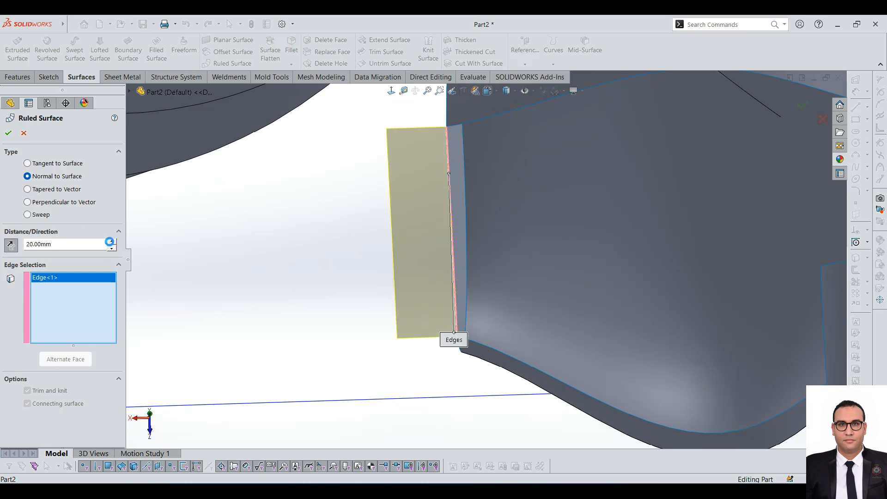
pyautogui.click(112, 242)
pyautogui.click(112, 241)
pyautogui.click(111, 242)
pyautogui.scroll(4, 439, 238)
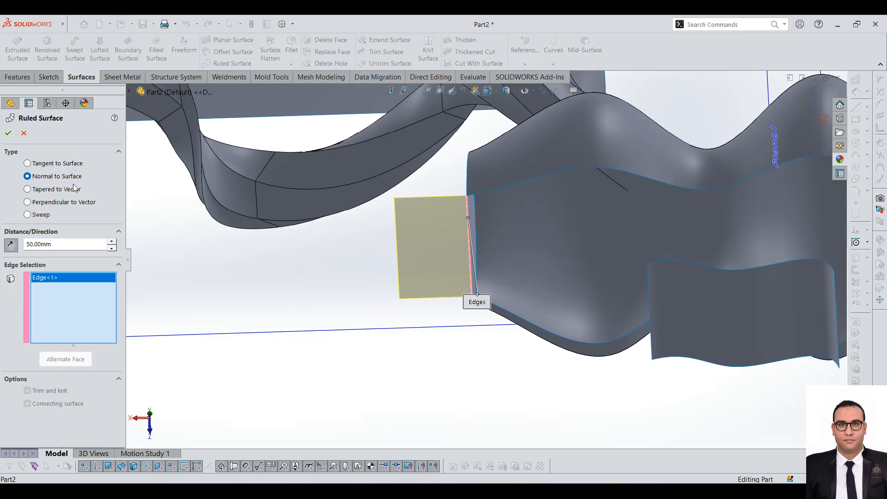
pyautogui.click(59, 164)
pyautogui.moveTo(447, 262); pyautogui.dragTo(430, 259, button='middle')
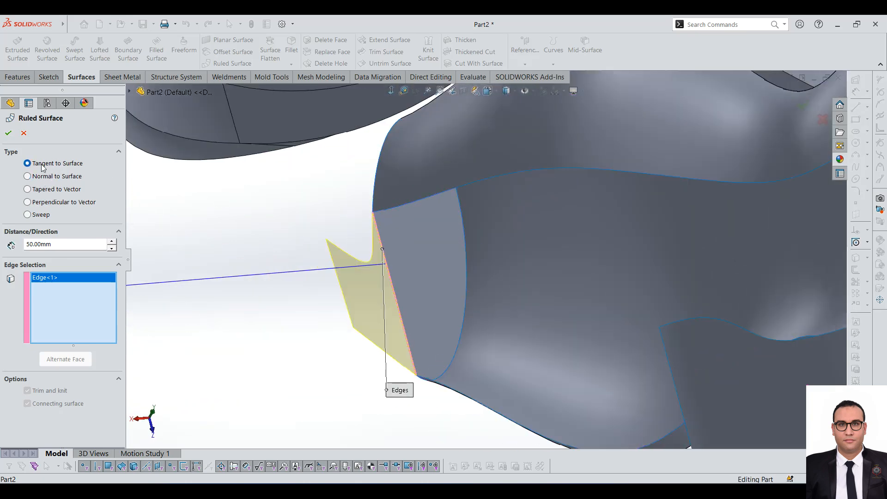
# - Change the ruled surface type to Tapered to Vector, using the revolved surface's flat end face as the reference vector
pyautogui.click(43, 189)
pyautogui.scroll(5, 477, 289)
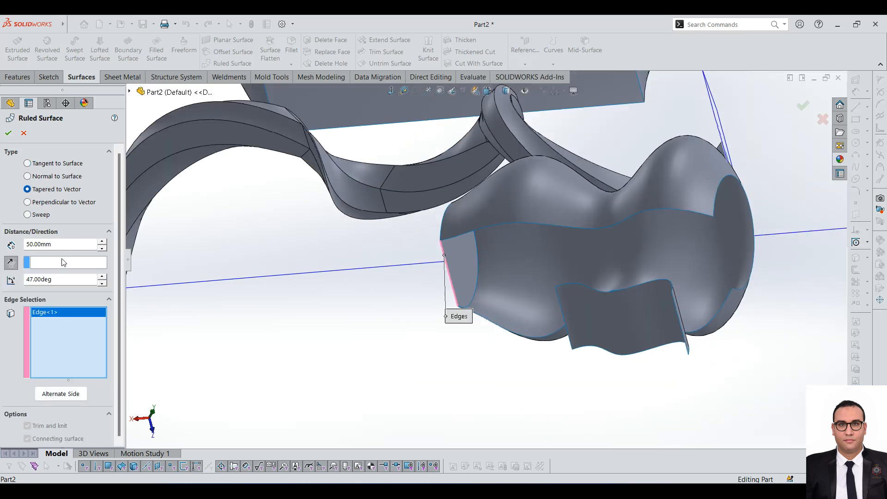
pyautogui.click(462, 255)
pyautogui.scroll(-5, 460, 255)
pyautogui.moveTo(462, 256); pyautogui.dragTo(476, 351, button='middle')
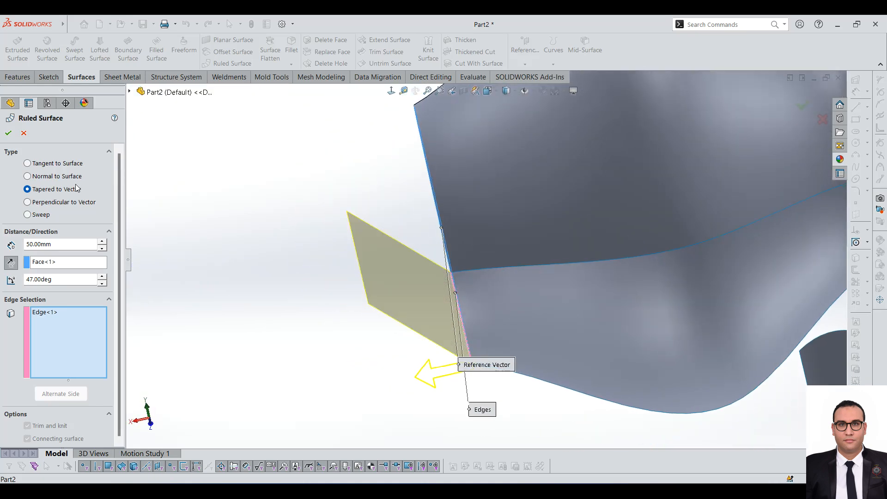
# - Switch the ruled surface type to Perpendicular to Vector and examine the preview from the flat end's edge
pyautogui.click(71, 203)
pyautogui.scroll(2, 498, 309)
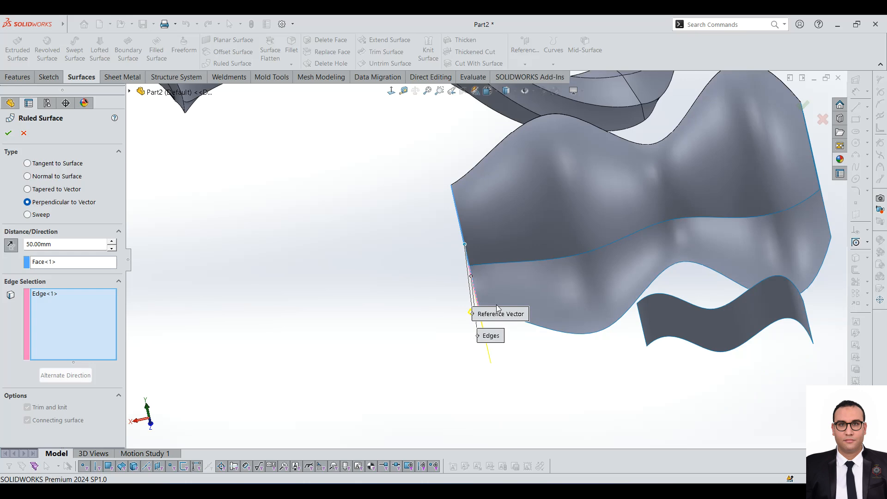
pyautogui.scroll(-5, 461, 301)
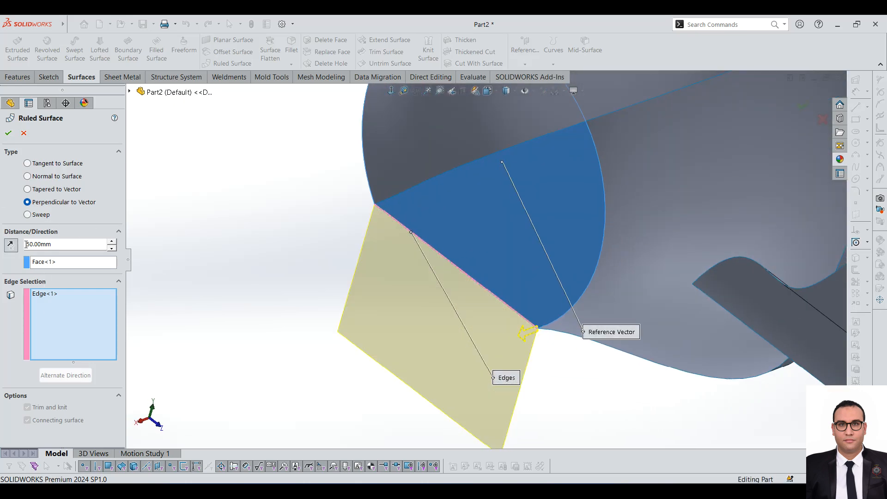
# - Try the Sweep type with a coordinate-input direction of X 0.5, Y 0.5, Z 0, and cancel the ruled surface
pyautogui.click(28, 214)
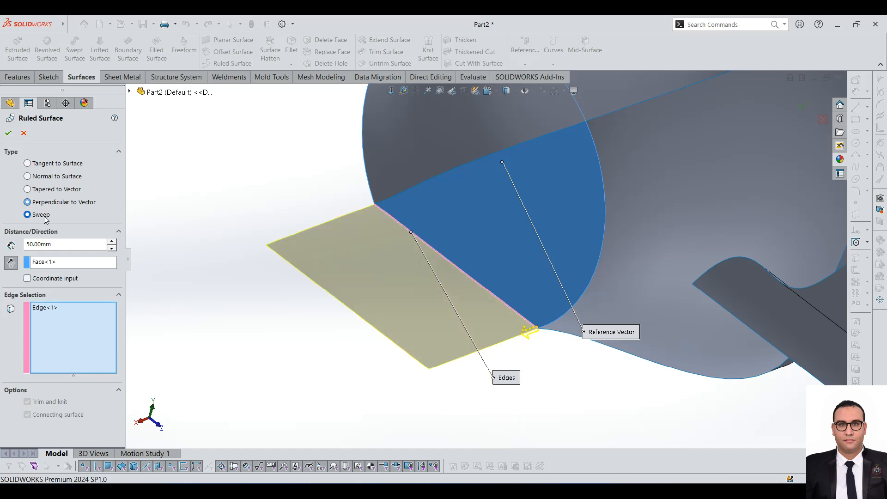
pyautogui.moveTo(440, 285); pyautogui.dragTo(497, 306, button='middle')
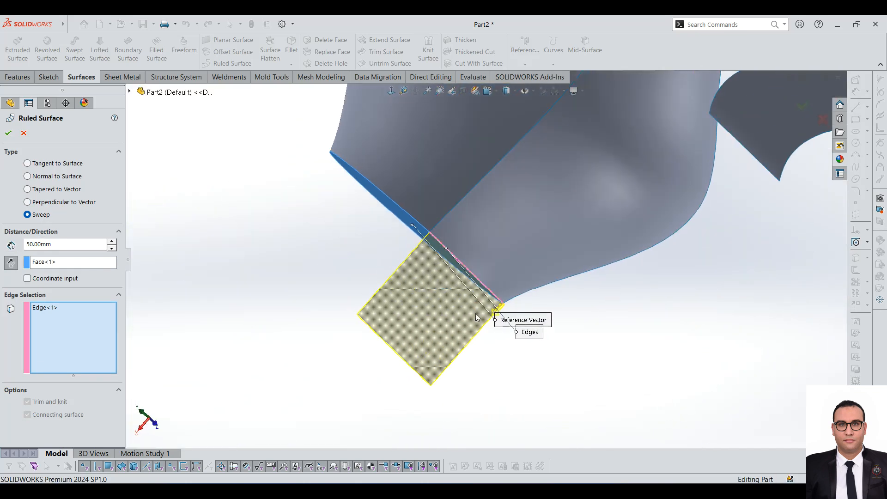
pyautogui.click(55, 279)
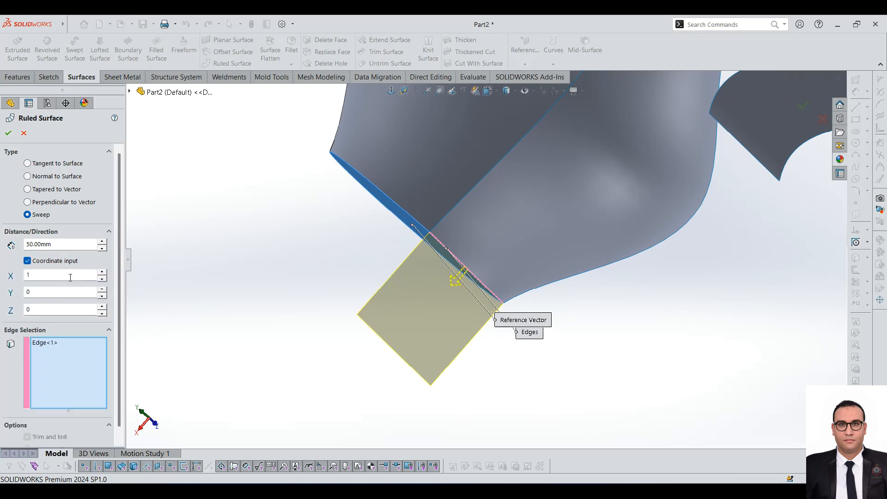
pyautogui.moveTo(1, 20)
pyautogui.moveTo(592, 348); pyautogui.dragTo(554, 249, button='middle')
pyautogui.scroll(-1, 554, 248)
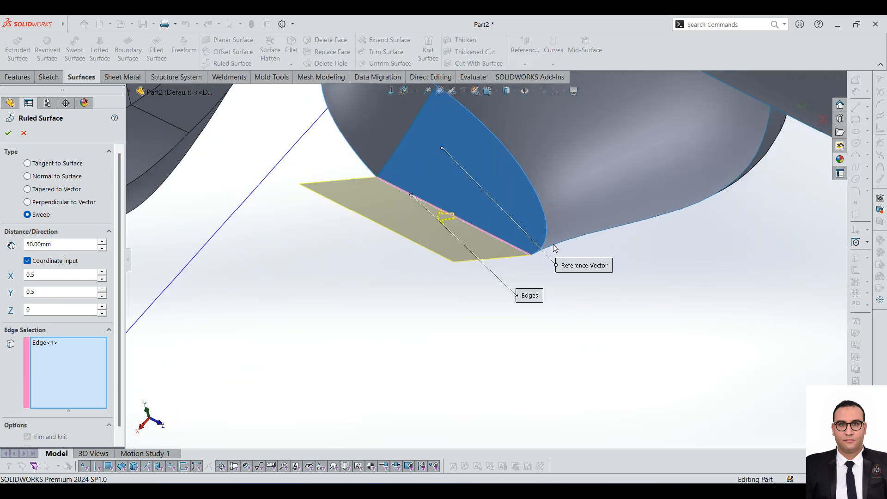
pyautogui.moveTo(490, 248); pyautogui.dragTo(531, 262, button='middle')
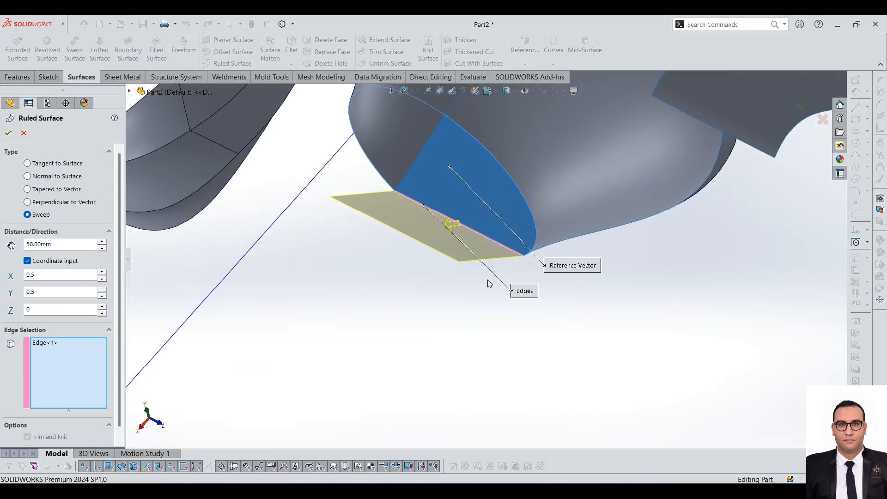
pyautogui.moveTo(454, 280); pyautogui.dragTo(389, 221, button='middle')
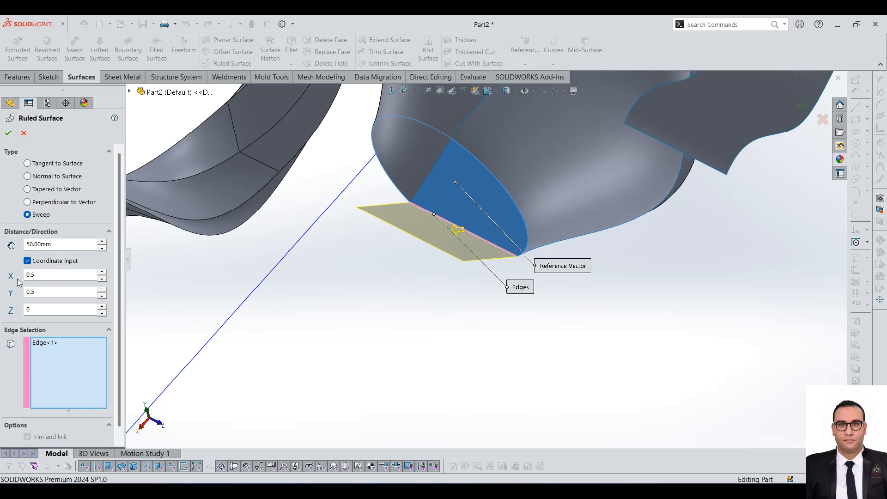
pyautogui.click(24, 132)
pyautogui.scroll(2, 283, 194)
pyautogui.scroll(-3, 573, 157)
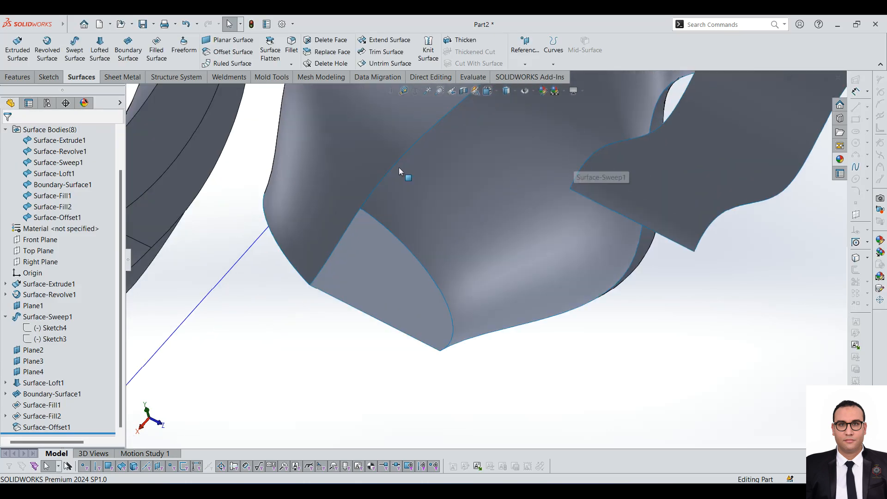
# - Start a face fillet on the lofted surface with a 5 mm radius, picking two adjacent side faces for the first face set
pyautogui.click(48, 77)
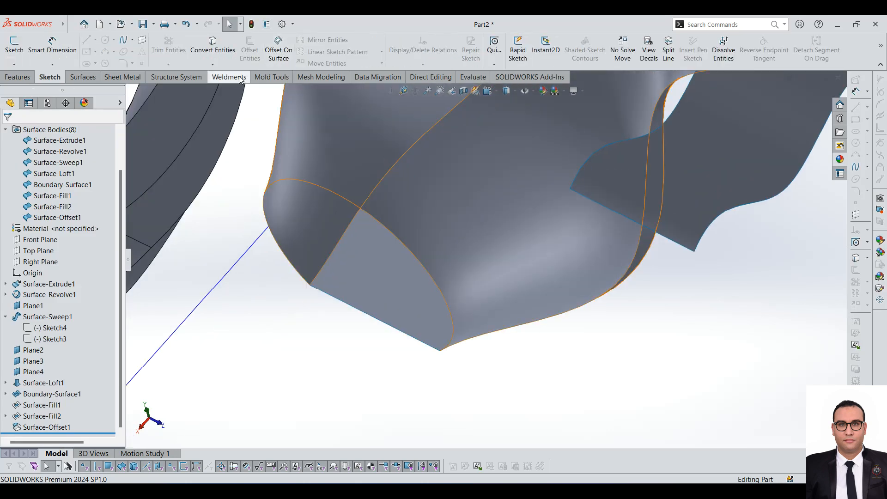
pyautogui.click(86, 77)
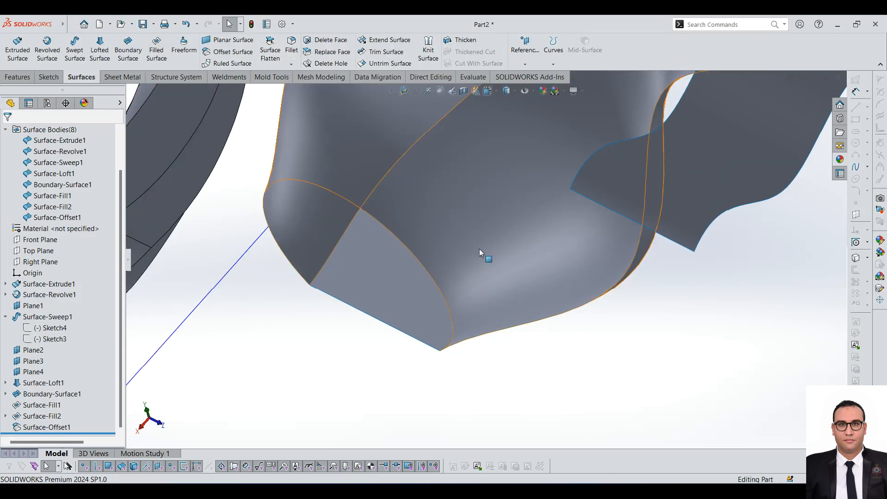
pyautogui.scroll(4, 479, 249)
pyautogui.click(292, 46)
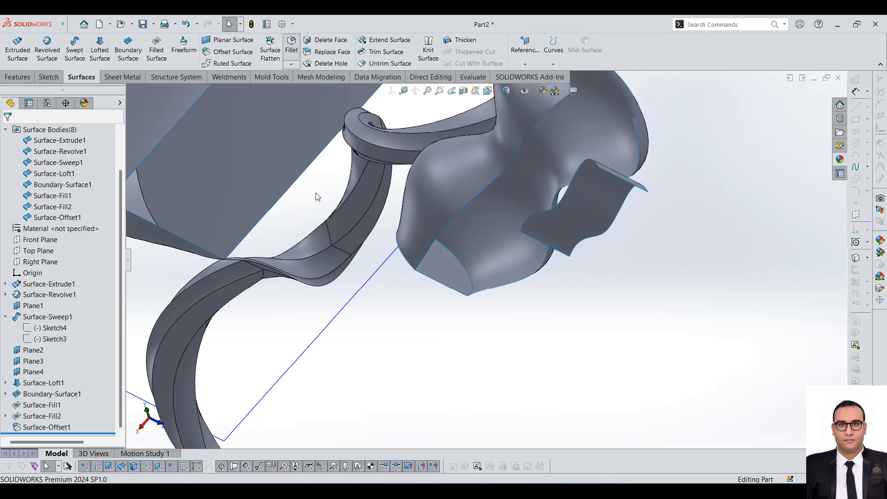
pyautogui.scroll(5, 471, 238)
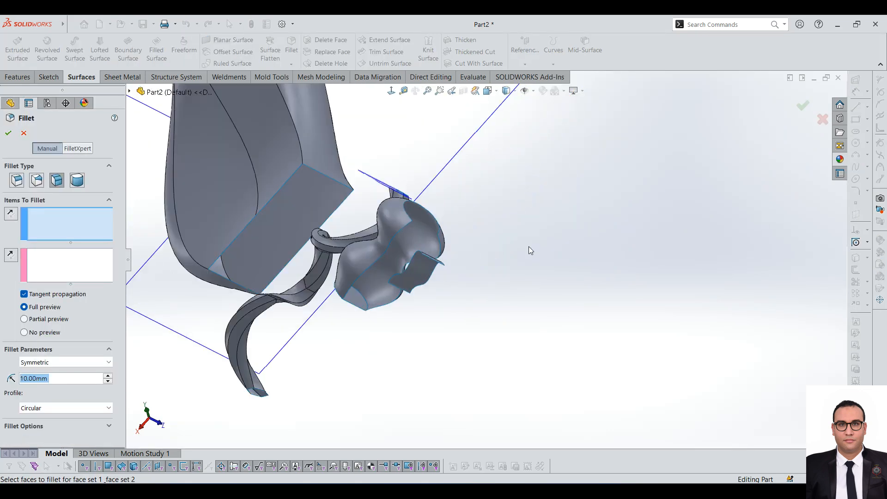
pyautogui.scroll(-6, 461, 275)
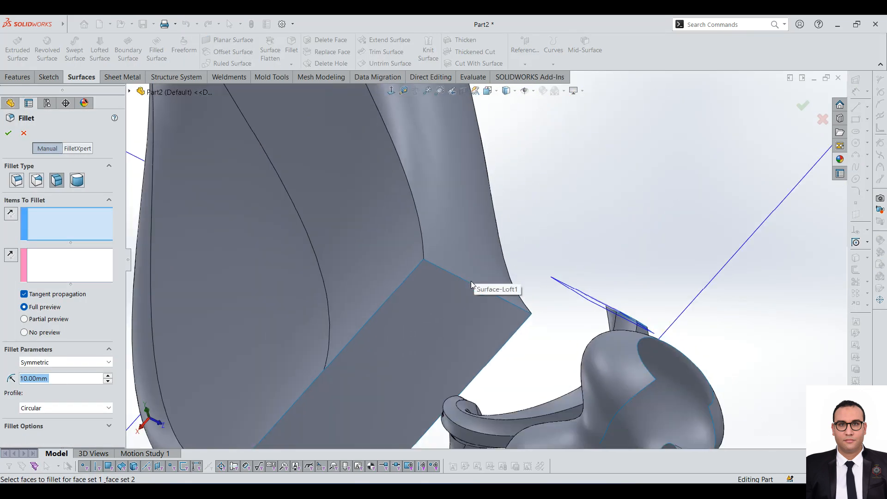
pyautogui.scroll(-3, 416, 258)
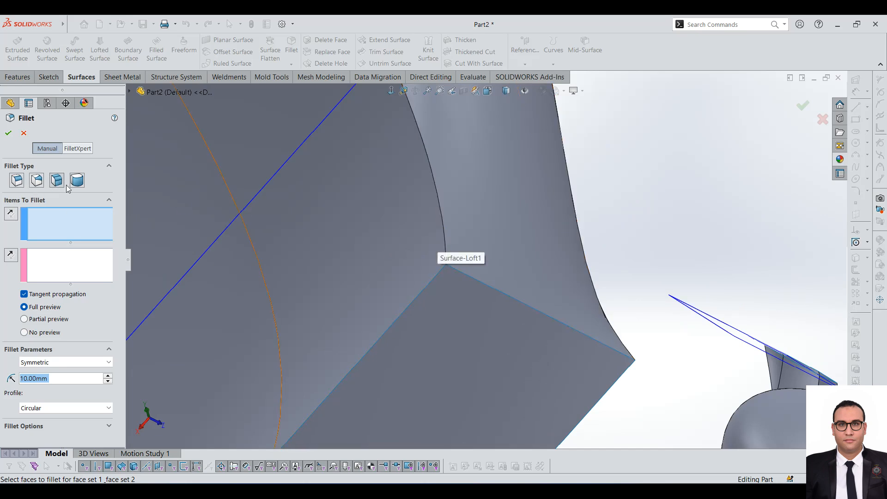
pyautogui.click(516, 261)
pyautogui.click(482, 326)
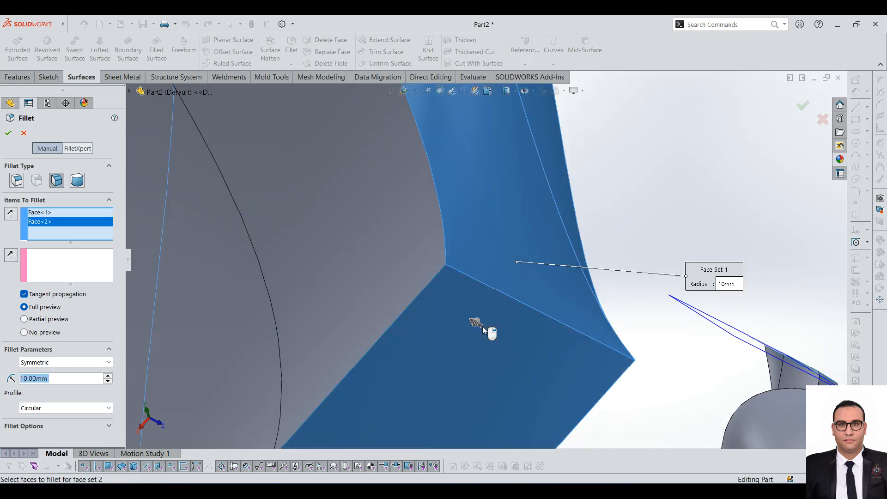
pyautogui.write('5')
pyautogui.press('Return')
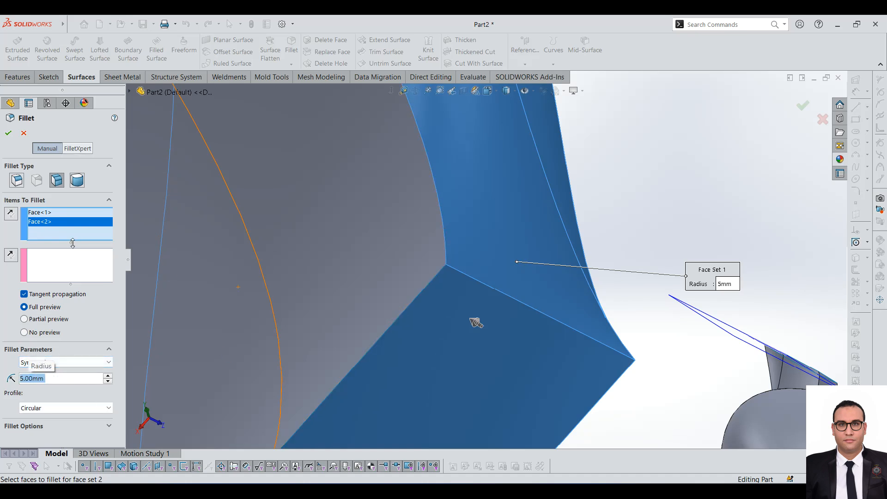
# - Remove the second face from the first face set and assign it to the second face set
pyautogui.rightClick(56, 220)
pyautogui.click(79, 239)
pyautogui.click(54, 257)
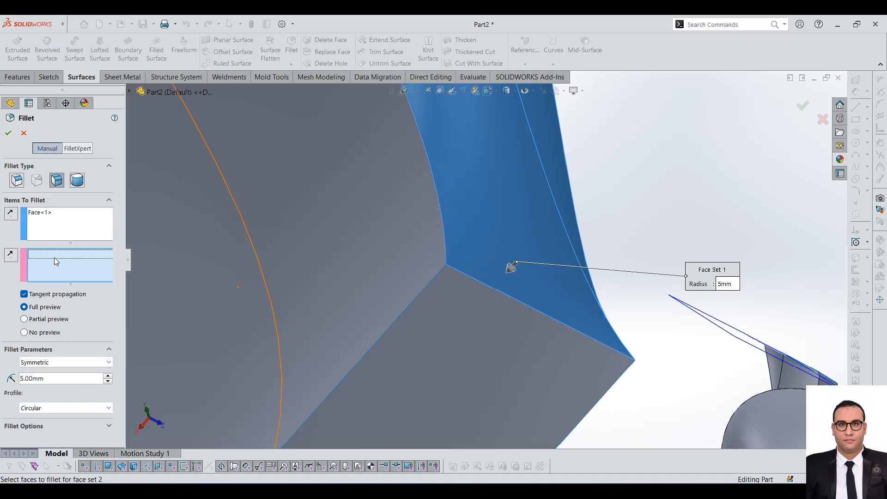
pyautogui.click(462, 335)
# - Examine the fillet preview along the shared edge of the lofted surface's two selected faces
pyautogui.moveTo(471, 335)
pyautogui.mouseDown(button='middle')
pyautogui.moveTo(457, 342)
pyautogui.moveTo(457, 355)
pyautogui.moveTo(480, 342)
pyautogui.mouseUp(button='middle')
pyautogui.scroll(9, 486, 257)
pyautogui.scroll(-4, 544, 205)
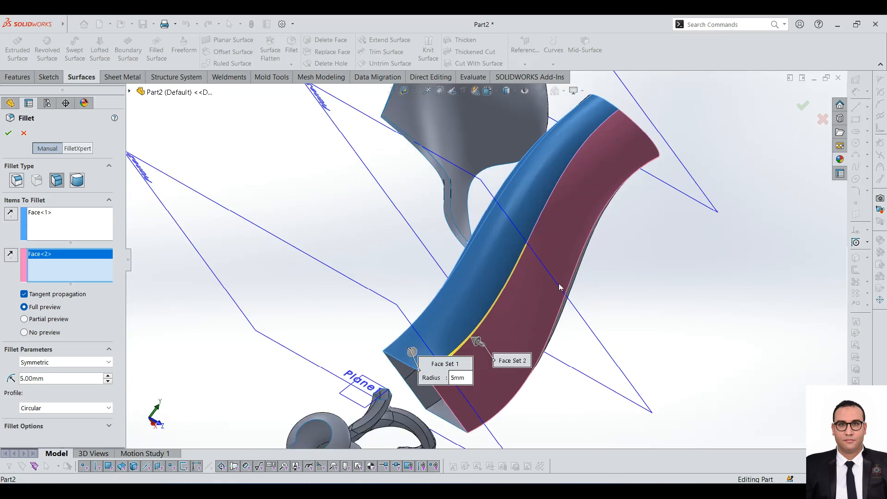
pyautogui.scroll(-1, 564, 336)
pyautogui.moveTo(565, 337); pyautogui.dragTo(731, 293, button='middle')
pyautogui.scroll(-5, 634, 279)
pyautogui.moveTo(633, 279); pyautogui.dragTo(448, 268, button='middle')
pyautogui.scroll(3, 529, 344)
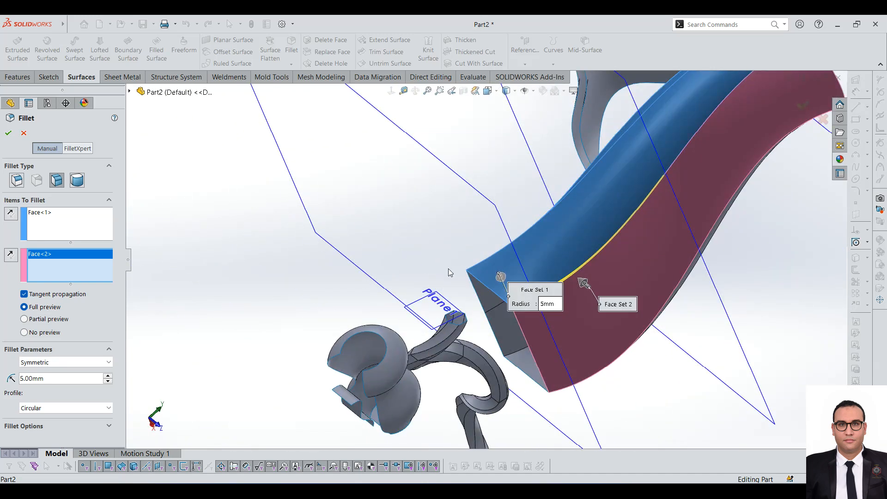
pyautogui.scroll(-4, 547, 226)
pyautogui.scroll(-5, 547, 226)
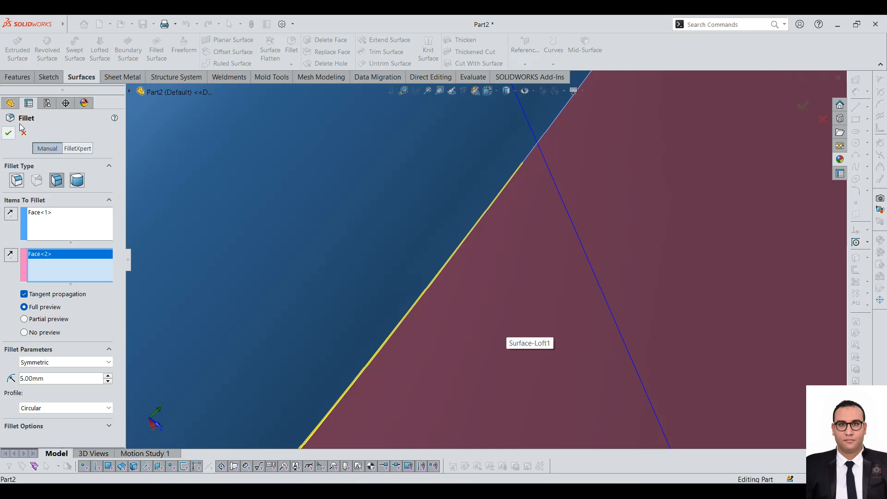
pyautogui.scroll(8, 524, 228)
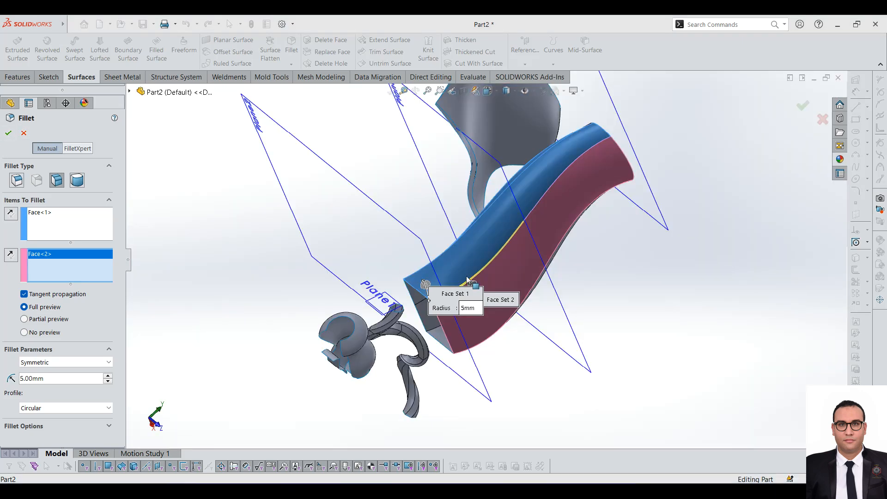
# - Switch the fillet from a face fillet to a constant size fillet and clear the selected faces
pyautogui.scroll(-4, 487, 281)
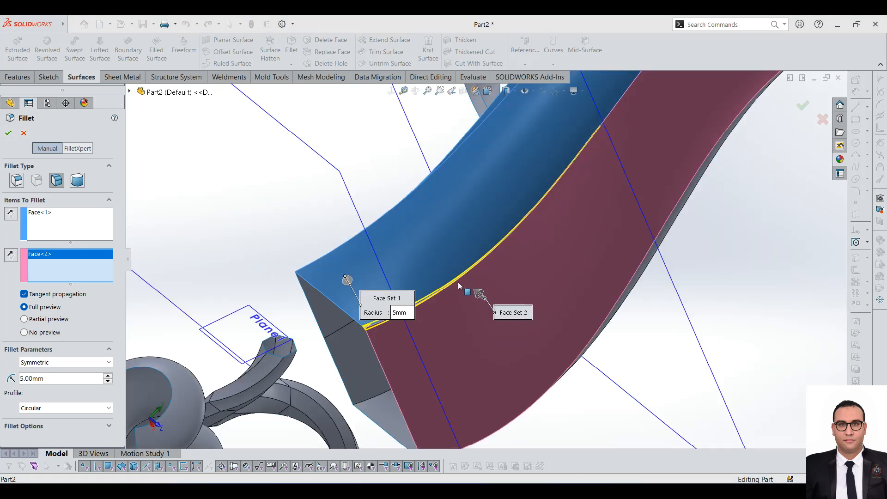
pyautogui.scroll(-5, 459, 286)
pyautogui.scroll(4, 354, 319)
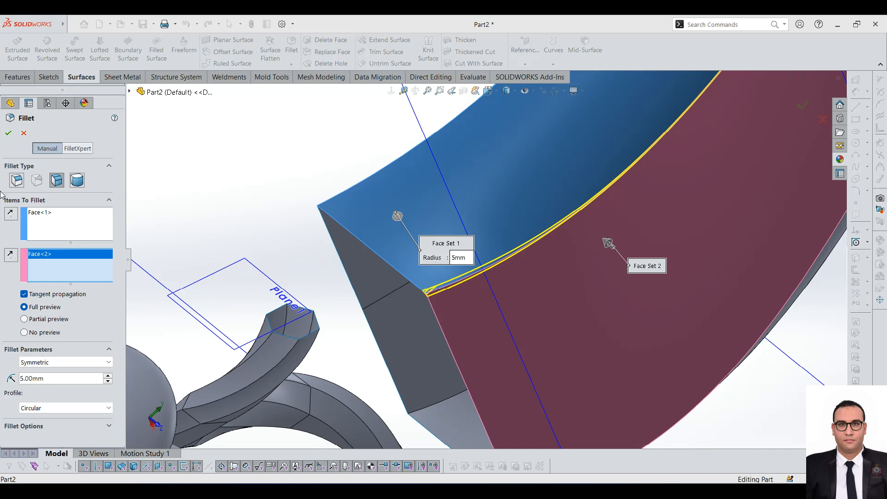
pyautogui.click(17, 181)
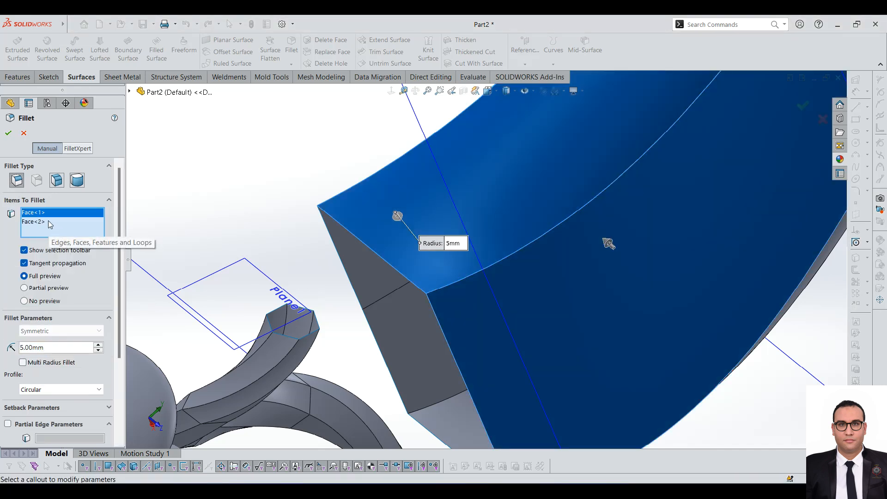
pyautogui.rightClick(54, 222)
pyautogui.click(94, 225)
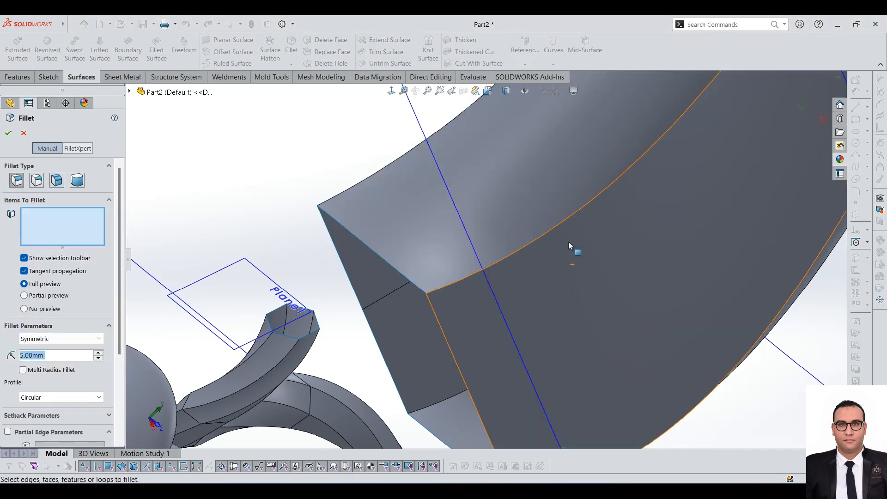
pyautogui.click(518, 251)
pyautogui.scroll(4, 461, 226)
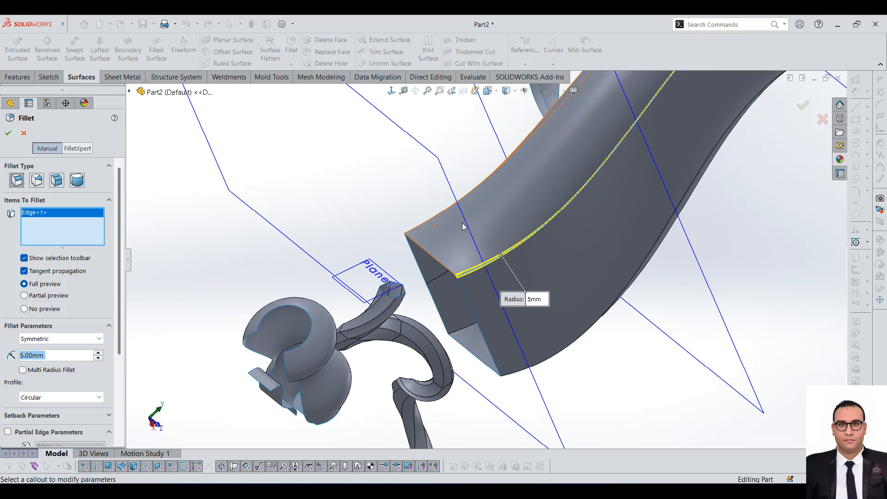
pyautogui.rightClick(52, 217)
pyautogui.click(102, 227)
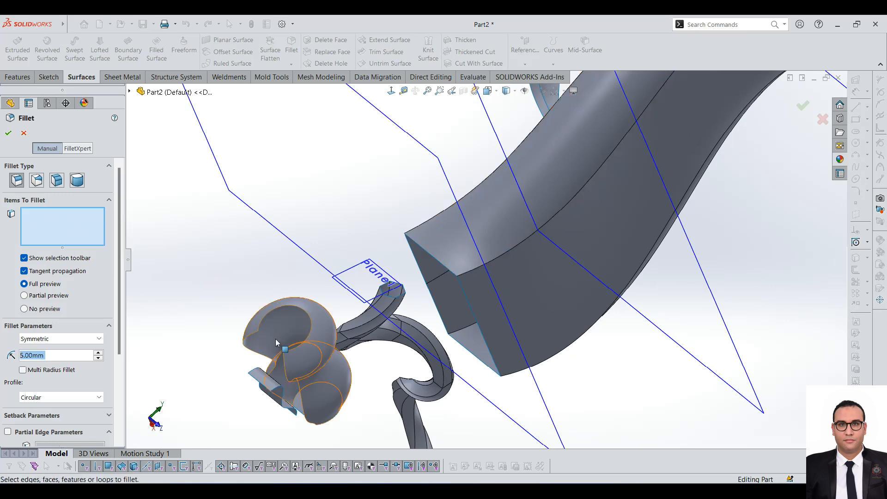
# - Choose a long edge of the twisted swept surface for a constant size fillet and set the radius to 2 mm
pyautogui.scroll(-3, 275, 339)
pyautogui.scroll(3, 398, 334)
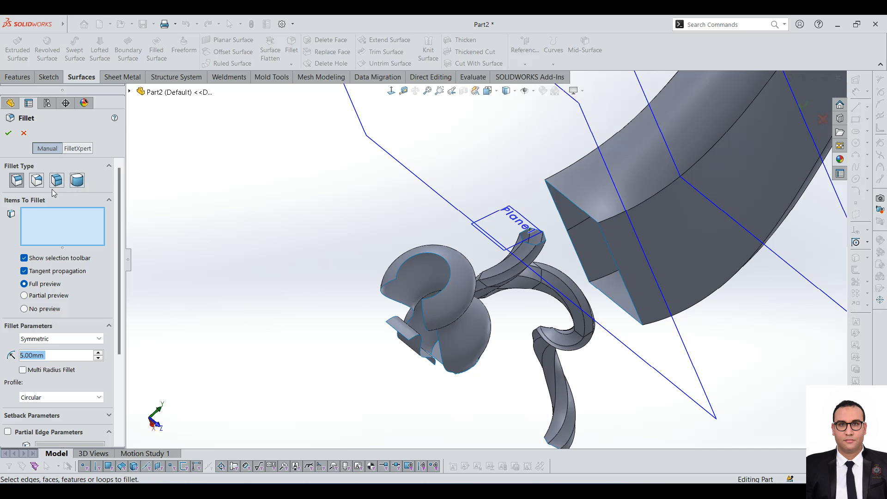
pyautogui.click(17, 182)
pyautogui.scroll(-3, 484, 318)
pyautogui.moveTo(484, 315); pyautogui.dragTo(588, 281, button='middle')
pyautogui.scroll(6, 483, 272)
pyautogui.scroll(-12, 511, 287)
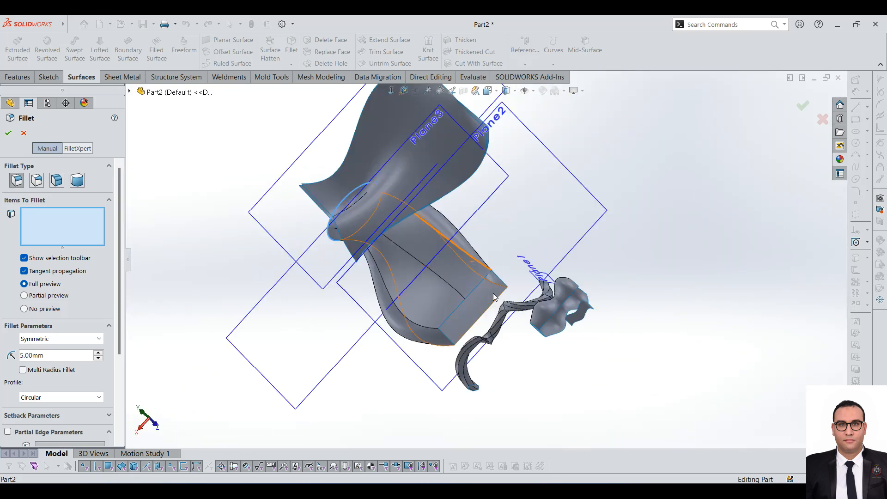
pyautogui.scroll(-2, 506, 159)
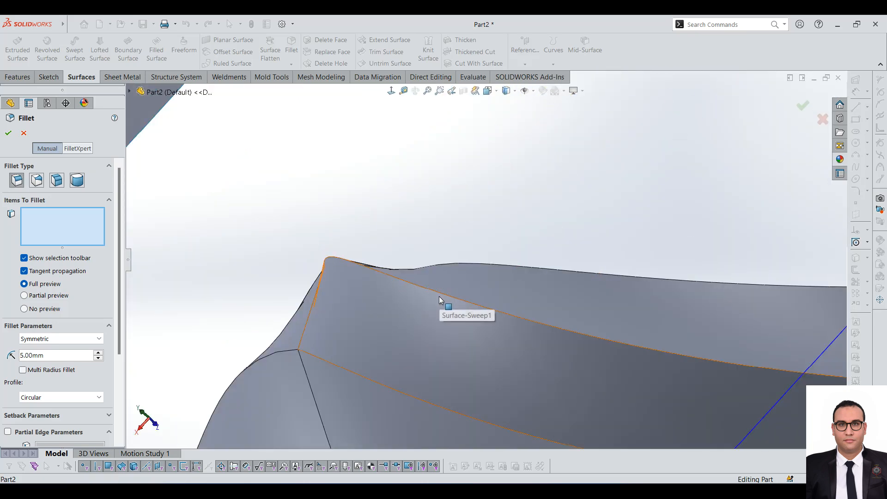
pyautogui.click(442, 298)
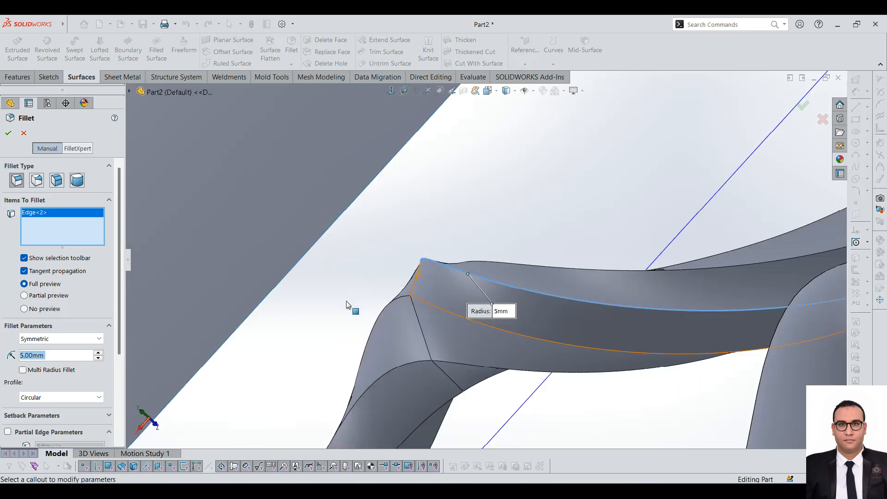
pyautogui.write('2')
pyautogui.press('Return')
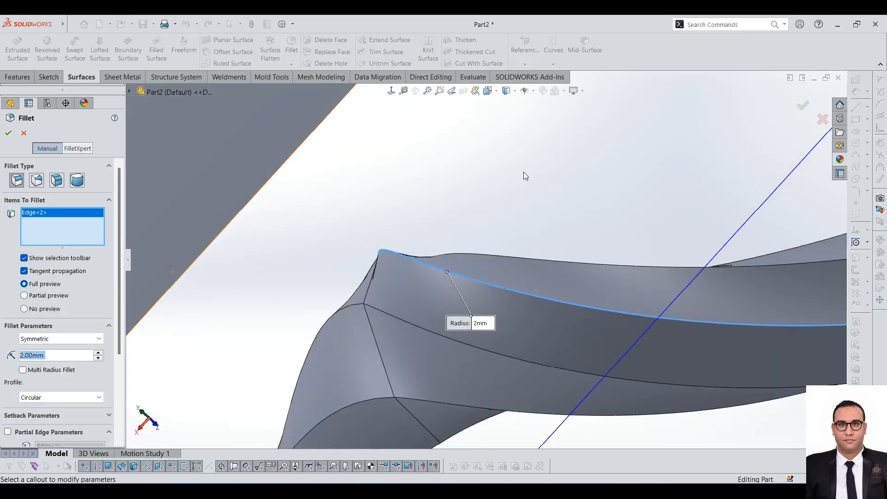
# - Replace the fillet selection with another long edge on the curved segment of the sweep and apply the fillet
pyautogui.scroll(5, 481, 242)
pyautogui.moveTo(481, 245); pyautogui.dragTo(485, 349, button='middle')
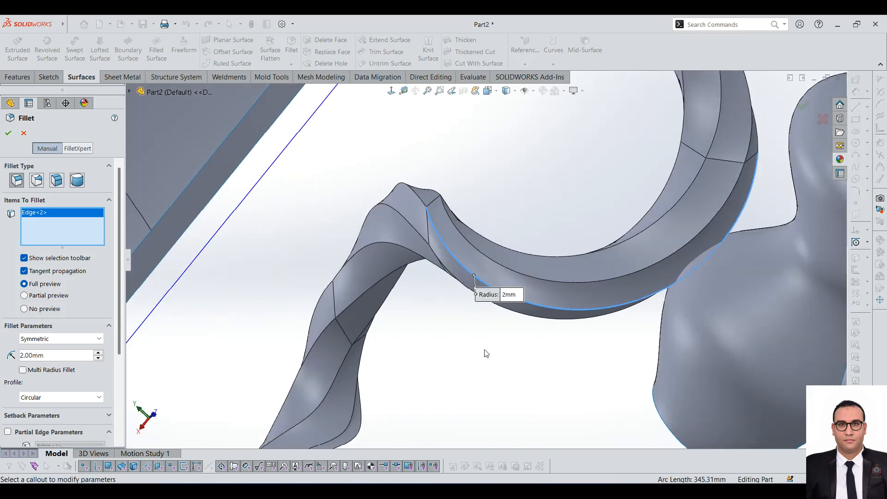
pyautogui.scroll(5, 433, 372)
pyautogui.moveTo(522, 295); pyautogui.dragTo(501, 315, button='middle')
pyautogui.scroll(-3, 530, 279)
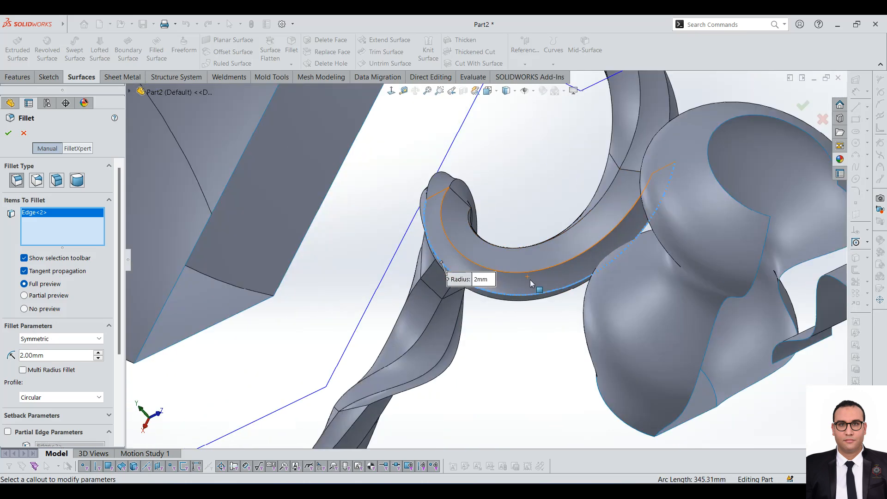
pyautogui.rightClick(58, 236)
pyautogui.click(81, 241)
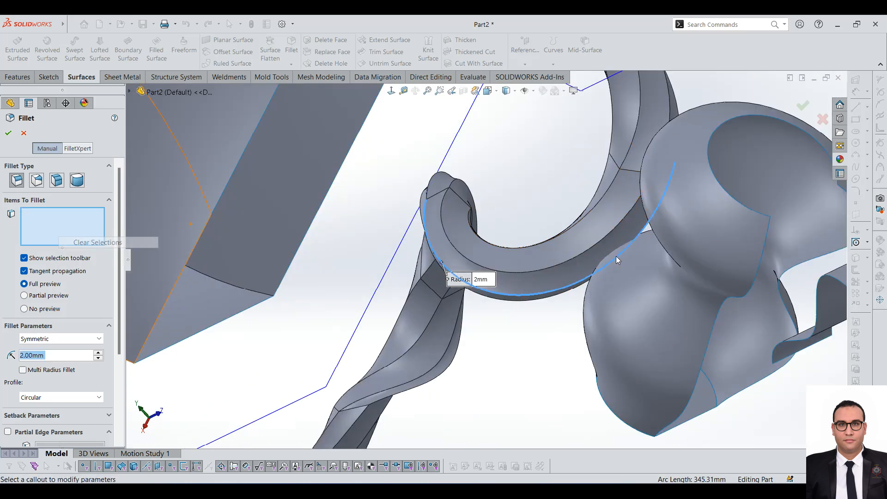
pyautogui.click(571, 260)
pyautogui.moveTo(570, 261); pyautogui.dragTo(501, 273, button='middle')
pyautogui.moveTo(467, 228); pyautogui.dragTo(494, 272, button='middle')
pyautogui.moveTo(327, 176); pyautogui.dragTo(393, 215, button='middle')
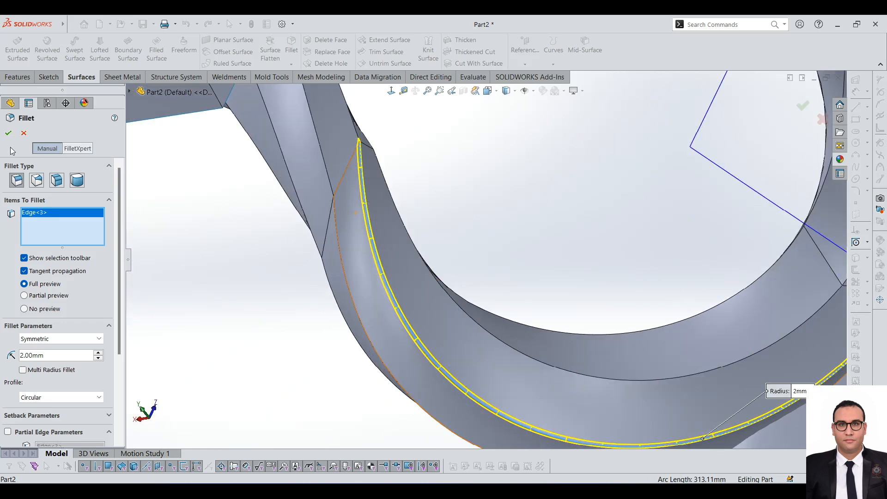
pyautogui.click(8, 133)
pyautogui.scroll(-6, 384, 190)
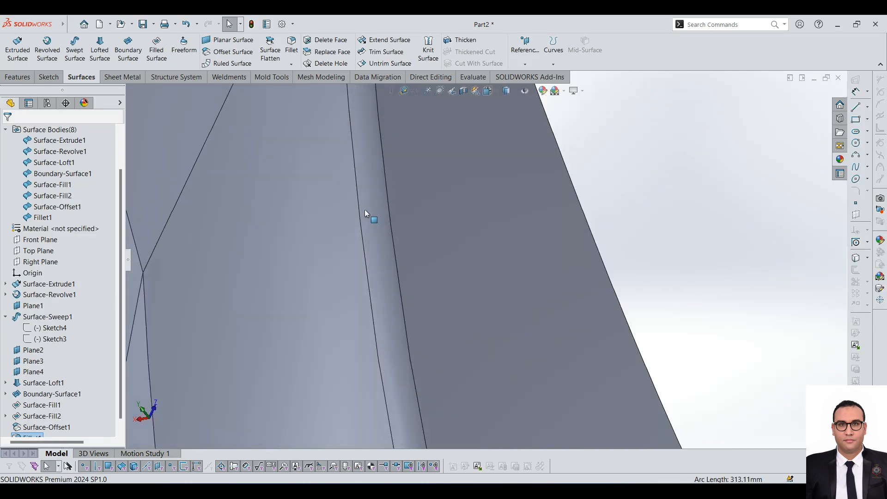
pyautogui.scroll(8, 372, 203)
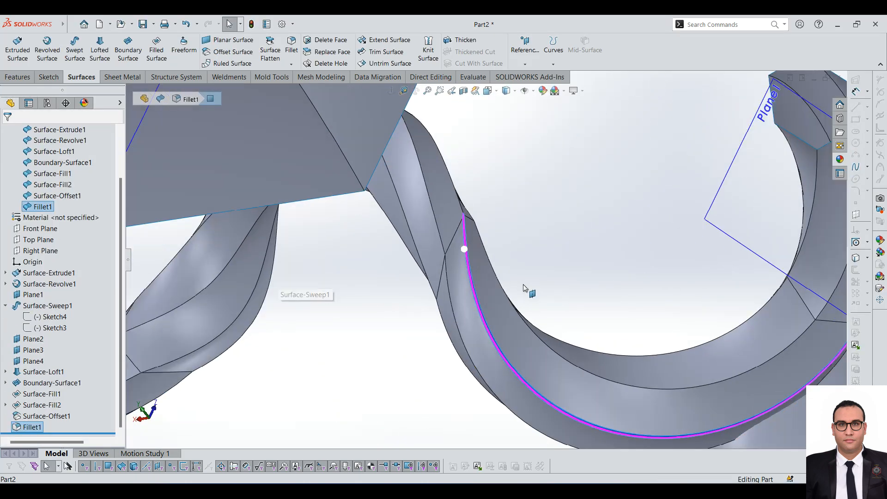
# - Delete the inner face of the sweep's curved segment using Delete Face with the plain Delete option
pyautogui.click(522, 257)
pyautogui.scroll(10, 521, 254)
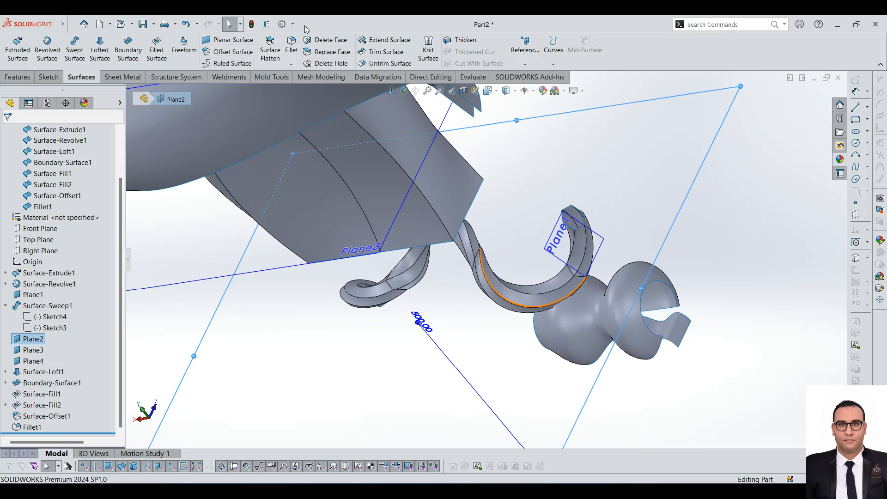
pyautogui.scroll(6, 356, 179)
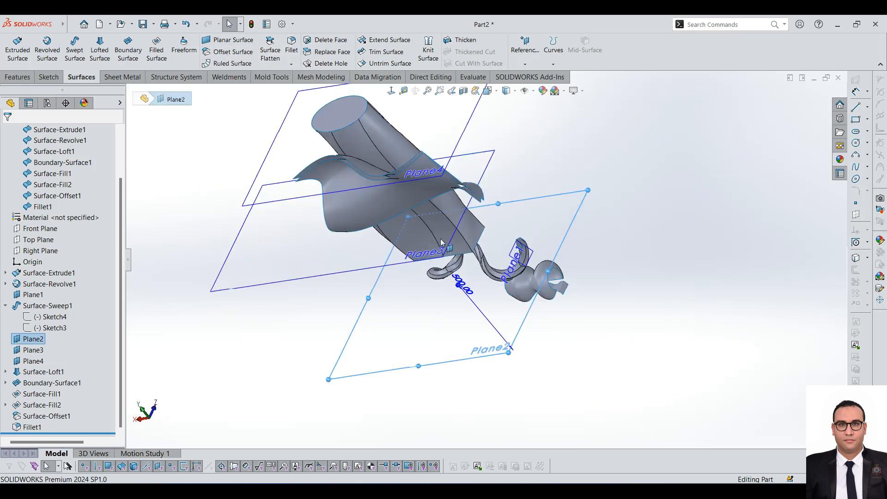
pyautogui.scroll(-6, 441, 245)
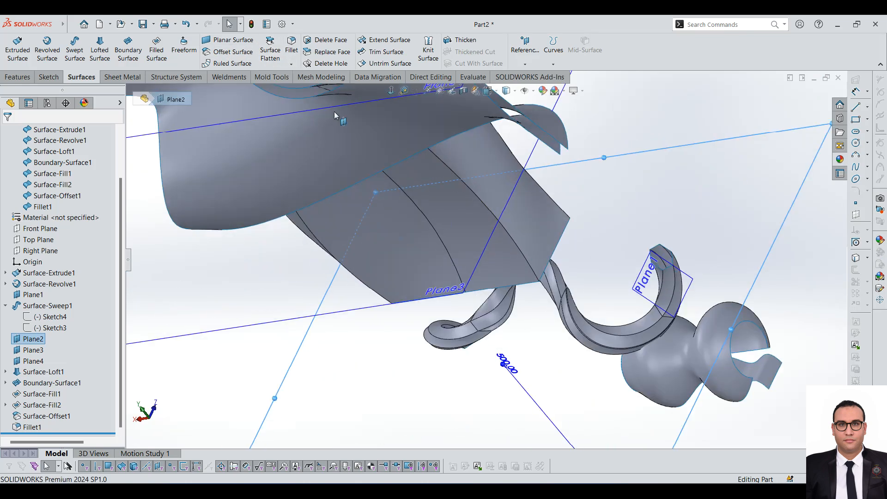
pyautogui.click(322, 41)
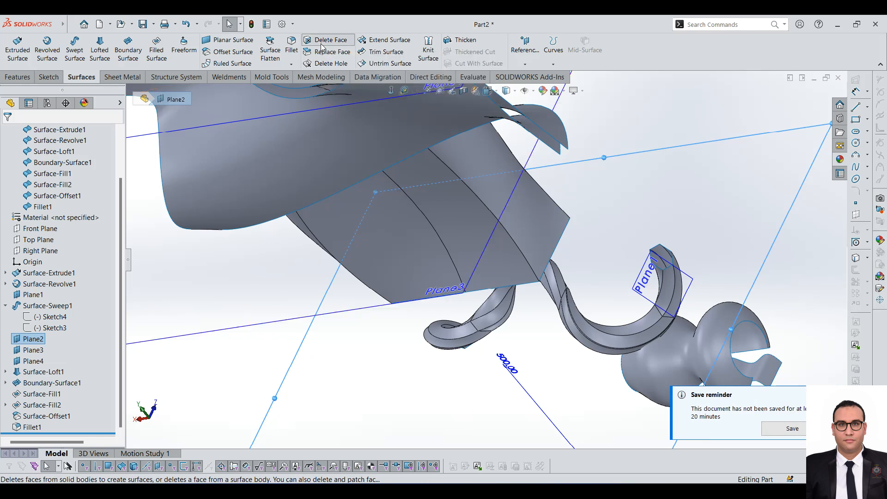
pyautogui.scroll(-5, 631, 313)
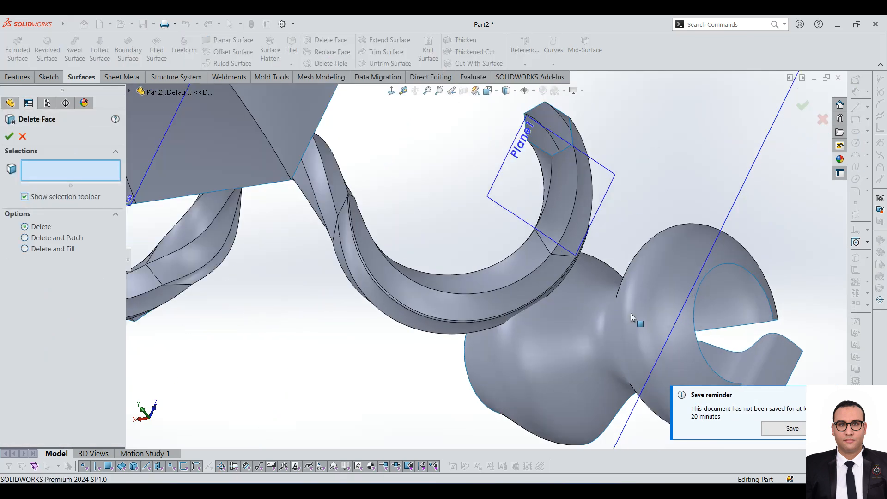
pyautogui.click(530, 255)
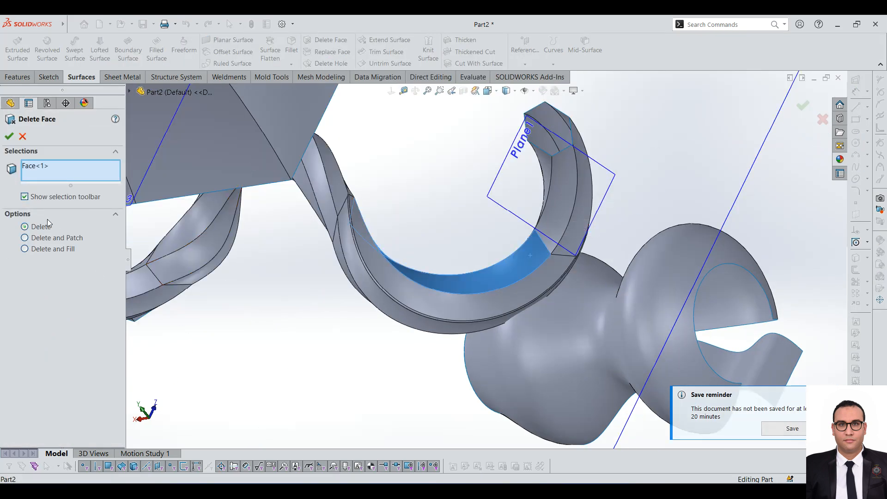
pyautogui.click(8, 137)
pyautogui.moveTo(471, 279); pyautogui.dragTo(399, 424, button='middle')
pyautogui.moveTo(450, 320); pyautogui.dragTo(580, 203, button='middle')
pyautogui.scroll(-1, 21, 423)
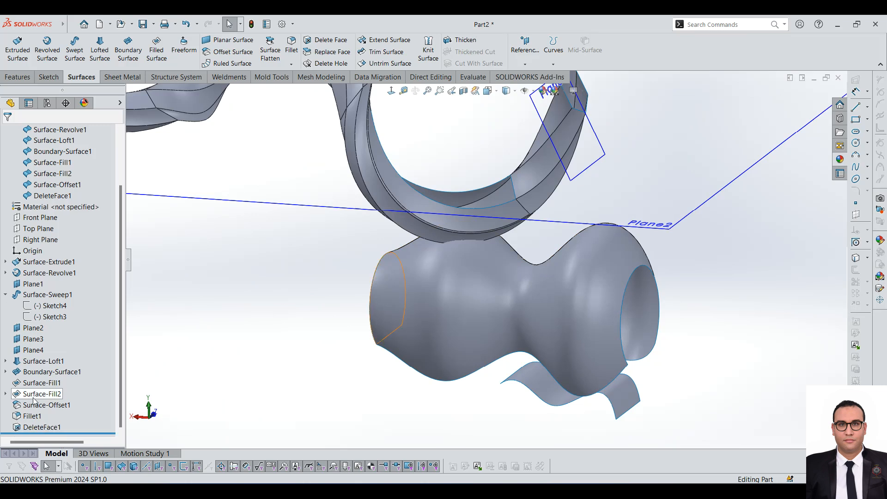
pyautogui.click(37, 427)
pyautogui.click(51, 409)
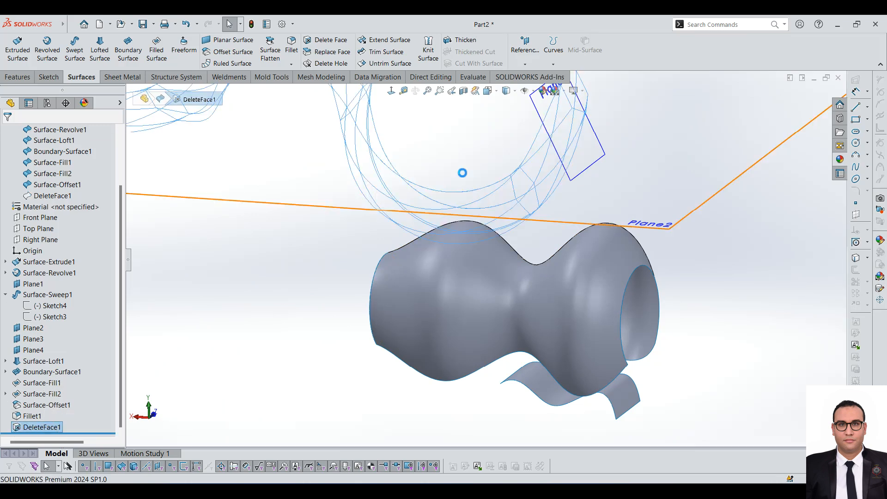
pyautogui.scroll(-5, 406, 139)
pyautogui.click(37, 429)
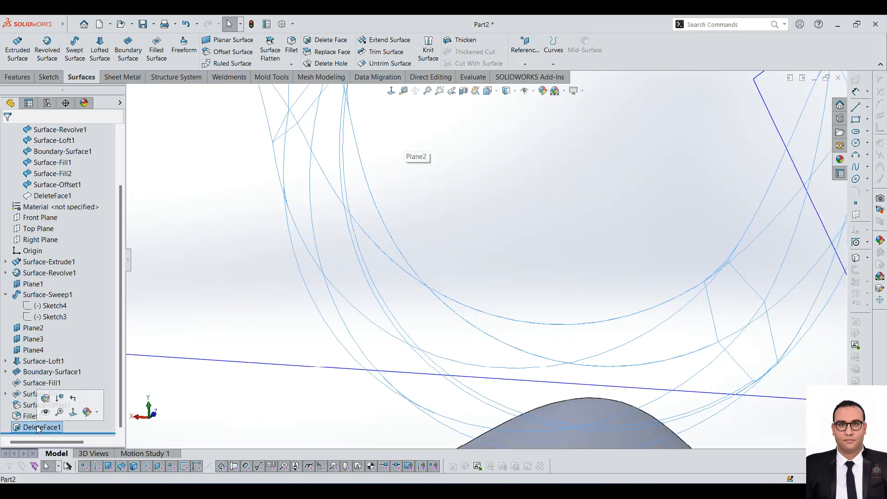
pyautogui.click(231, 384)
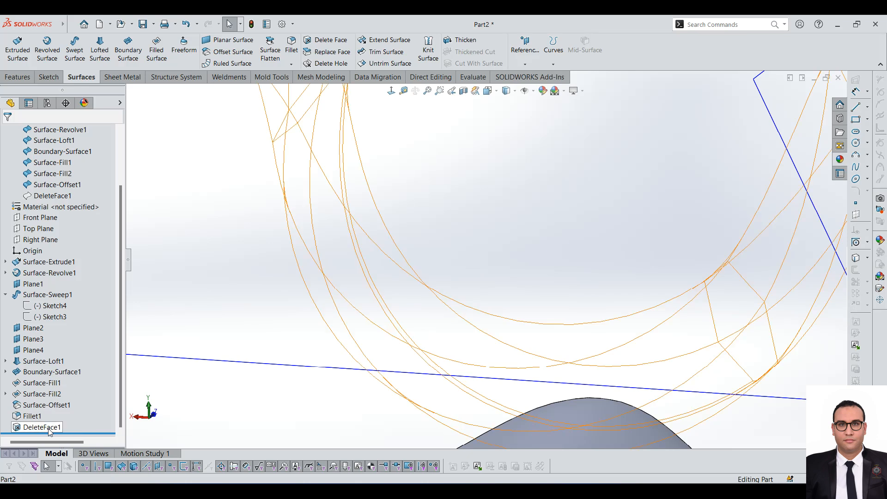
pyautogui.click(65, 427)
# - Try to change the DeleteFace1 feature's option to Delete and Patch
pyautogui.rightClick(42, 428)
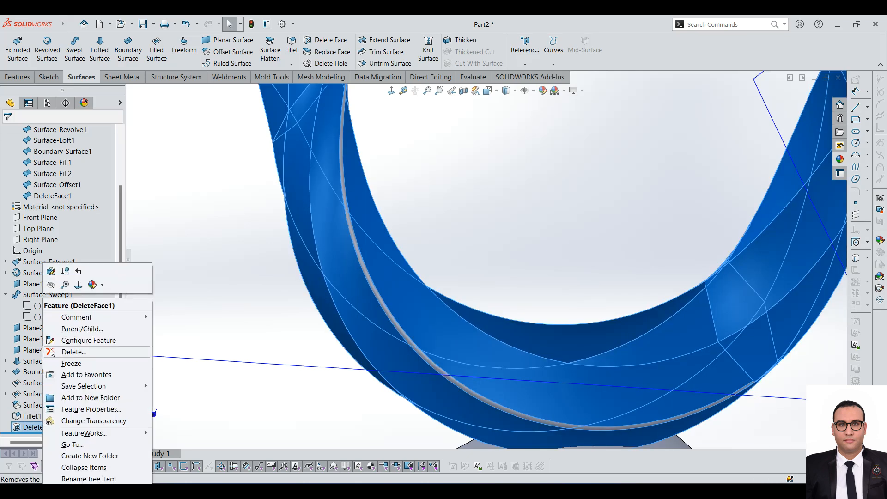
pyautogui.click(49, 274)
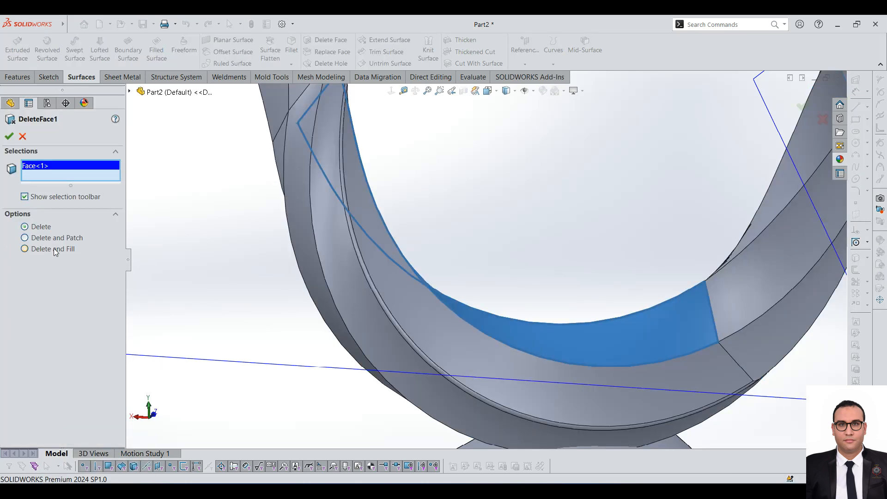
pyautogui.click(55, 237)
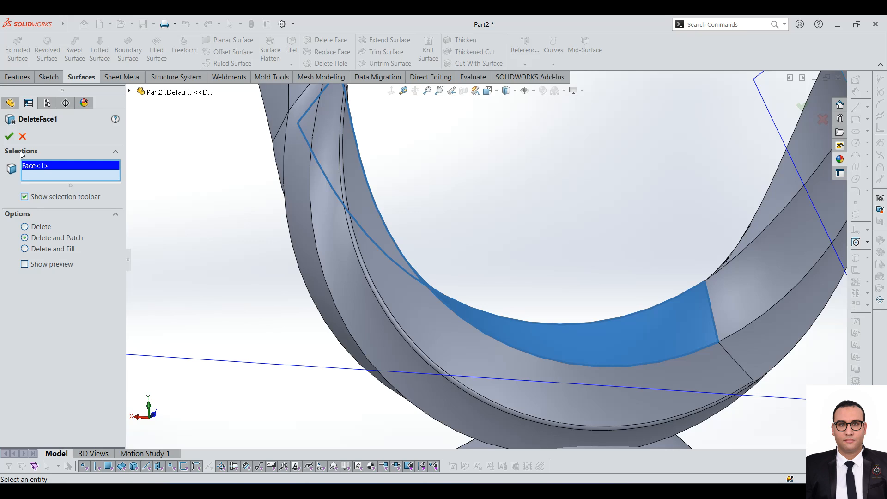
pyautogui.click(8, 136)
# - Select the hexagonal end cap of the twisted sweep to check which surface body it belongs to
pyautogui.scroll(3, 404, 290)
pyautogui.moveTo(469, 300); pyautogui.dragTo(396, 404, button='middle')
pyautogui.scroll(5, 415, 219)
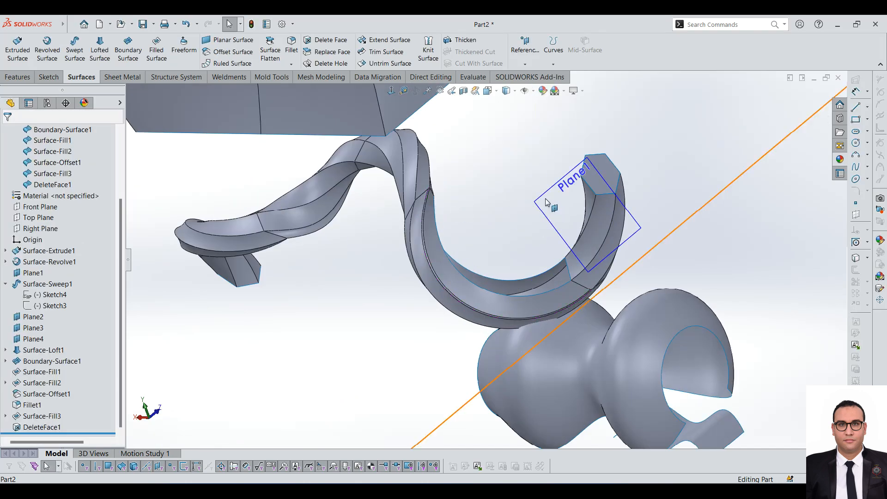
pyautogui.scroll(-3, 566, 199)
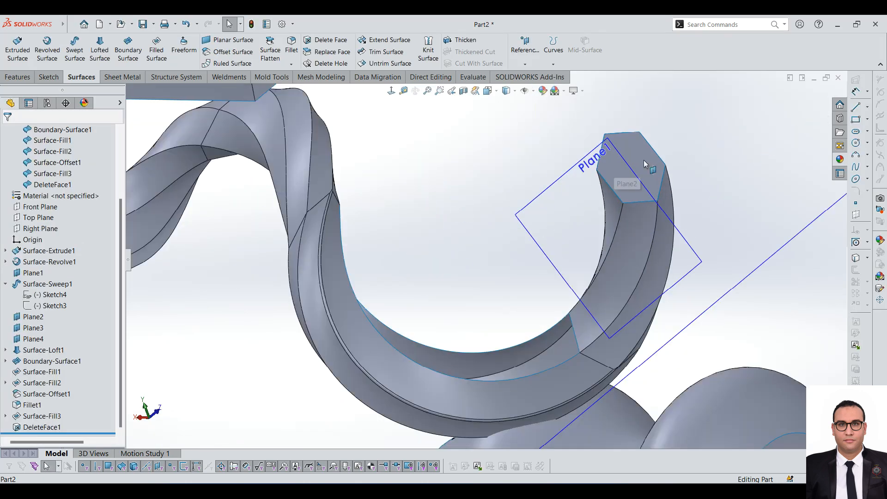
pyautogui.click(644, 157)
pyautogui.scroll(3, 527, 240)
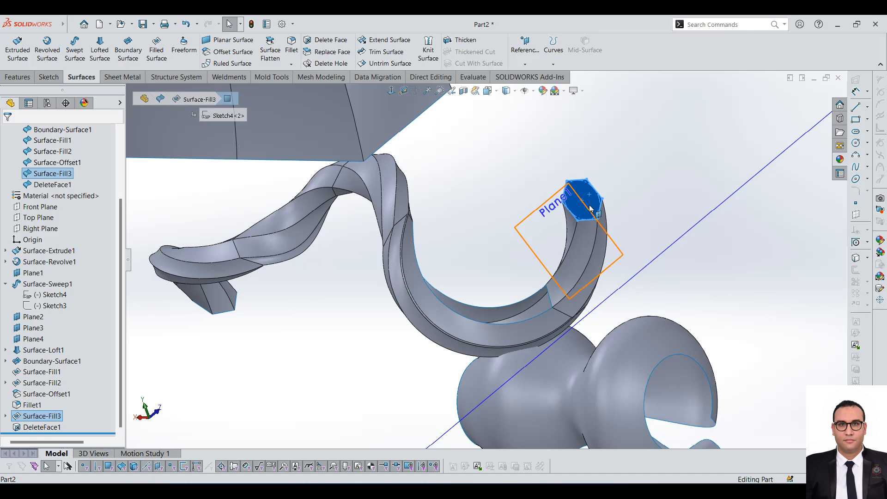
pyautogui.scroll(3, 96, 217)
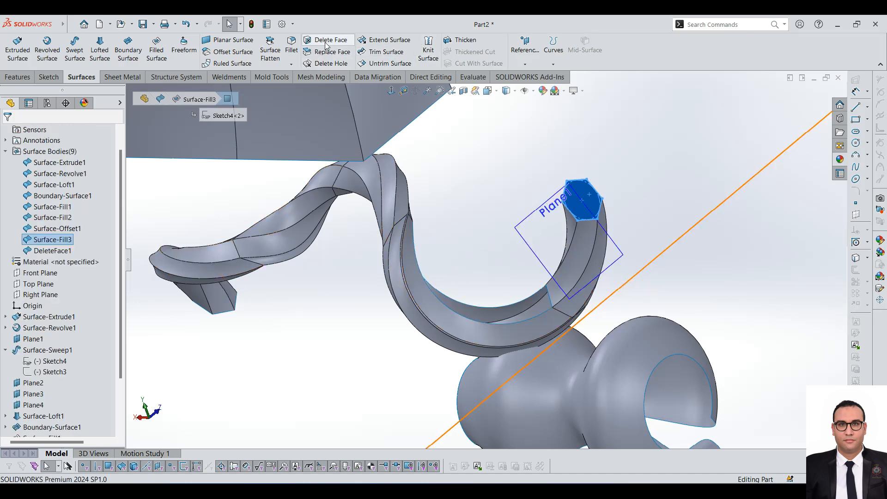
# - Knit the hexagonal end cap and the twisted sweep body into one surface with Merge entities enabled
pyautogui.click(434, 49)
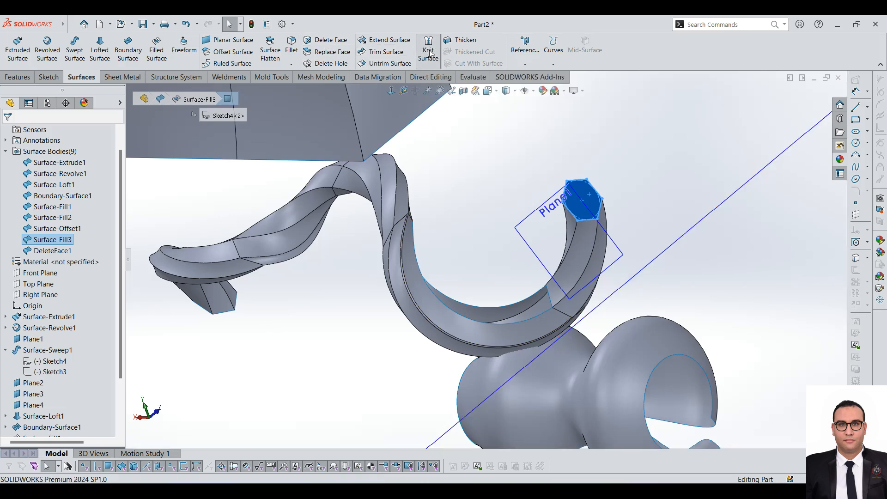
pyautogui.rightClick(83, 177)
pyautogui.click(92, 184)
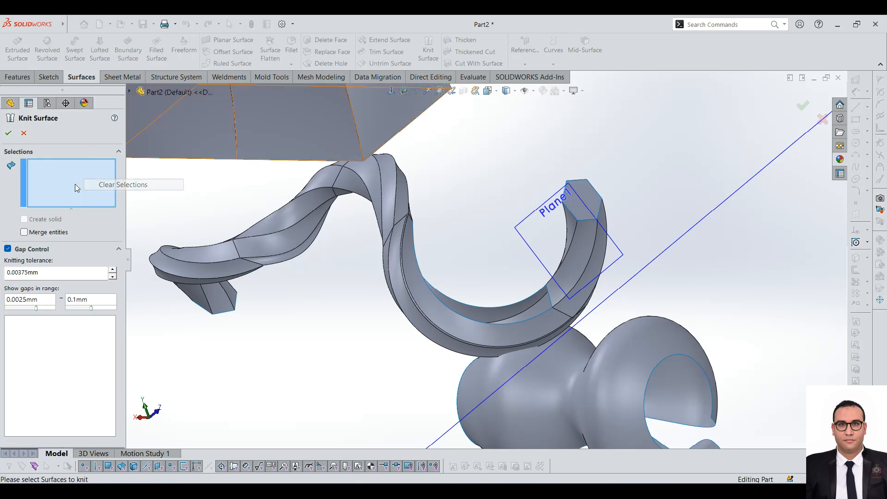
pyautogui.scroll(-3, 688, 194)
pyautogui.click(547, 206)
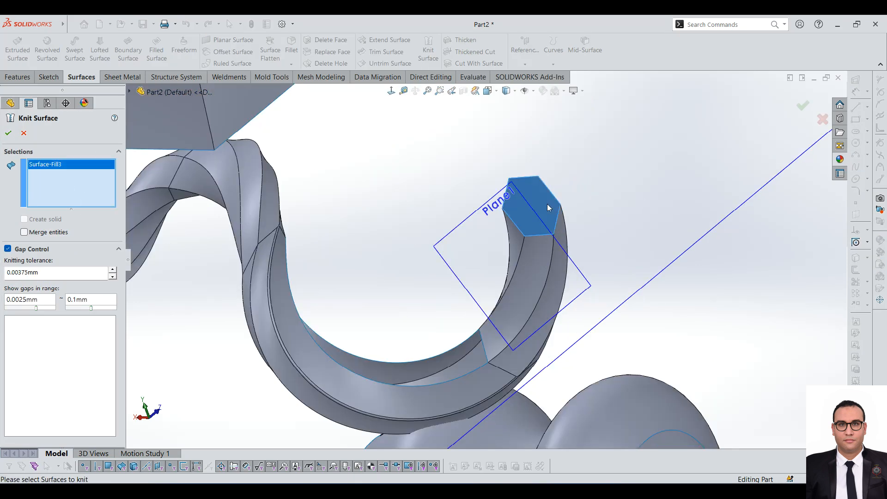
pyautogui.click(531, 260)
pyautogui.scroll(3, 388, 246)
pyautogui.scroll(-3, 353, 257)
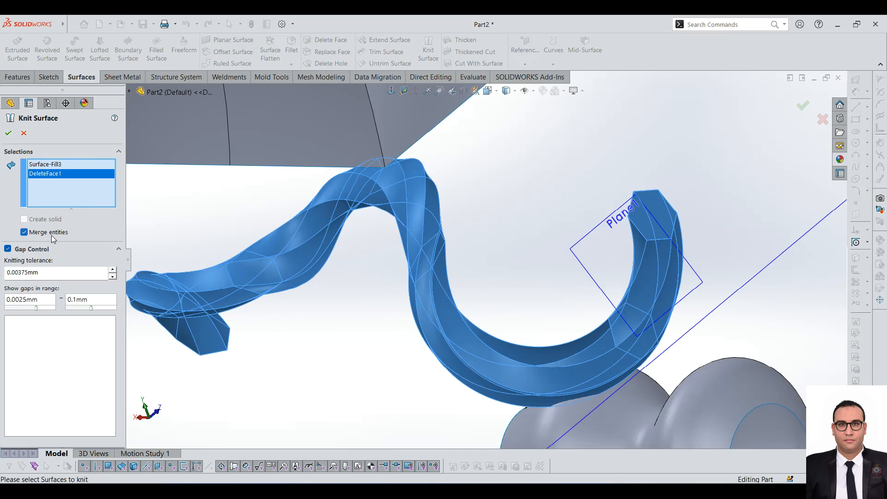
pyautogui.click(8, 133)
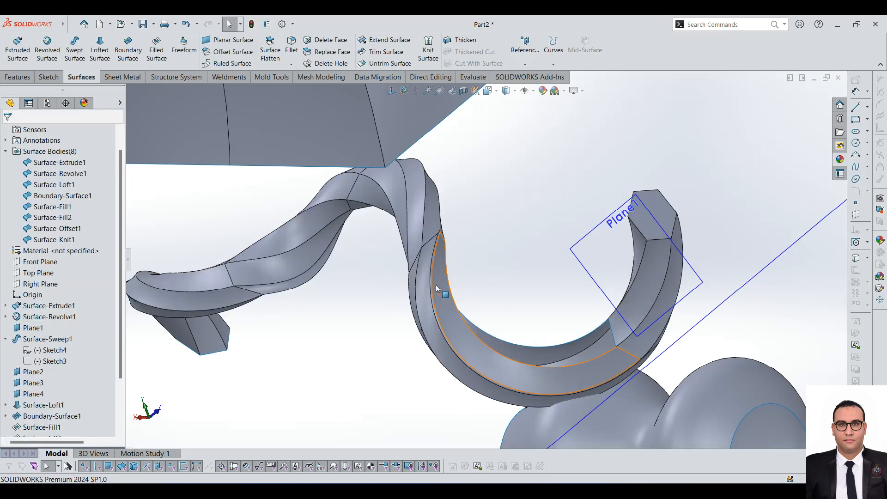
# - Select the sweep's end cap face and the knitted body to check that both belong together
pyautogui.scroll(-3, 650, 228)
pyautogui.click(646, 229)
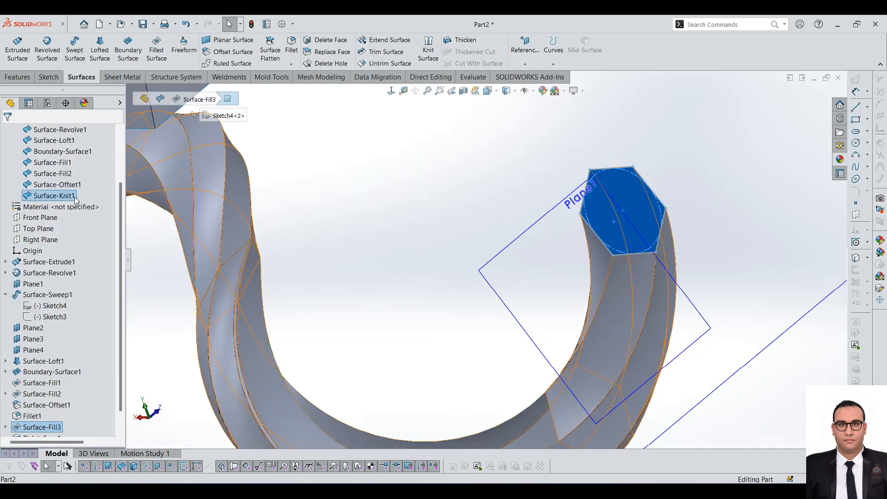
pyautogui.click(55, 196)
pyautogui.scroll(5, 443, 233)
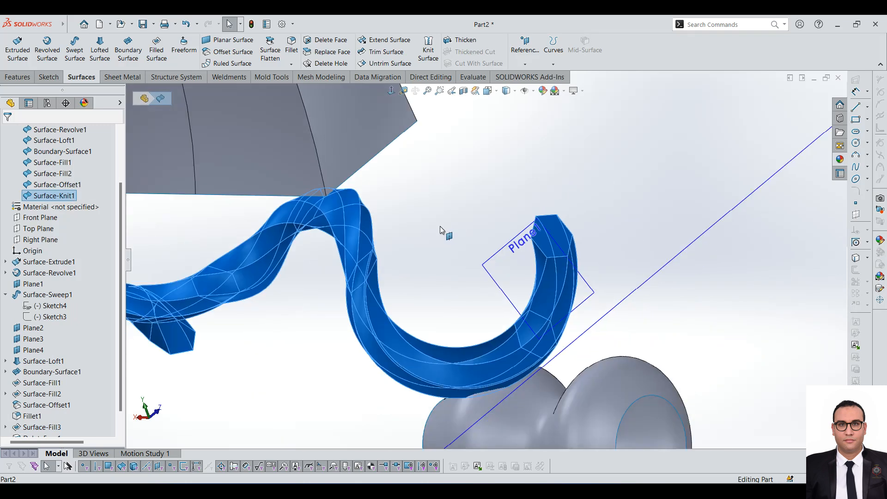
# - Try to delete the sweep's hexagonal end face using Delete Face with Delete and Patch
pyautogui.click(461, 201)
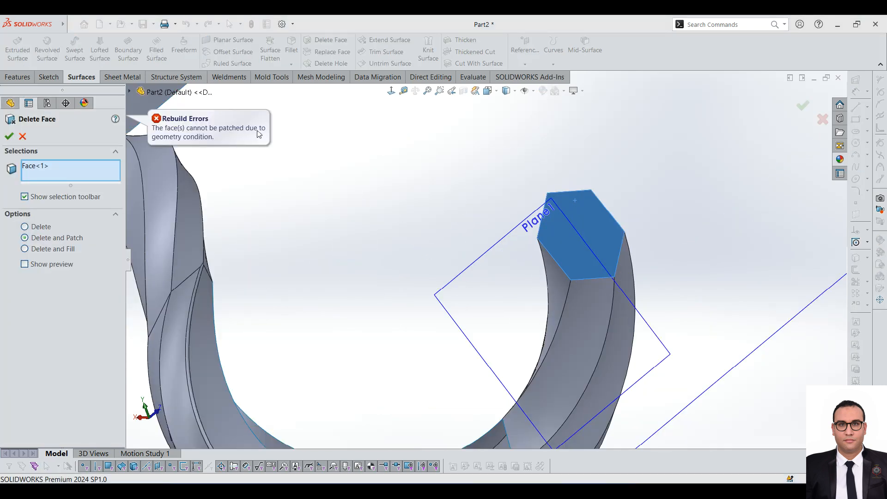
pyautogui.moveTo(615, 197); pyautogui.dragTo(567, 281, button='middle')
pyautogui.scroll(10, 519, 279)
pyautogui.scroll(-5, 488, 196)
pyautogui.moveTo(489, 196); pyautogui.dragTo(436, 227, button='middle')
pyautogui.scroll(5, 437, 227)
pyautogui.click(21, 137)
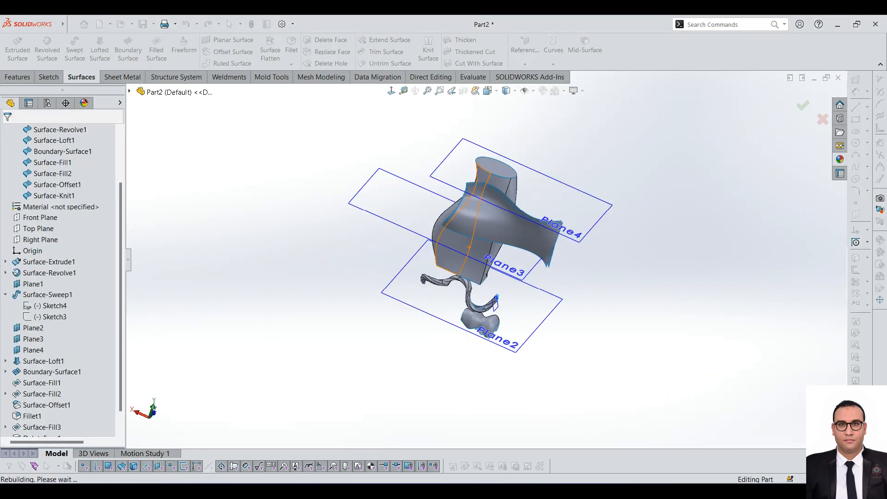
# - Edit the Surface-Knit1 feature to knit the elliptical top fill surface and the lofted surface in place of its current selections
pyautogui.scroll(-3, 52, 416)
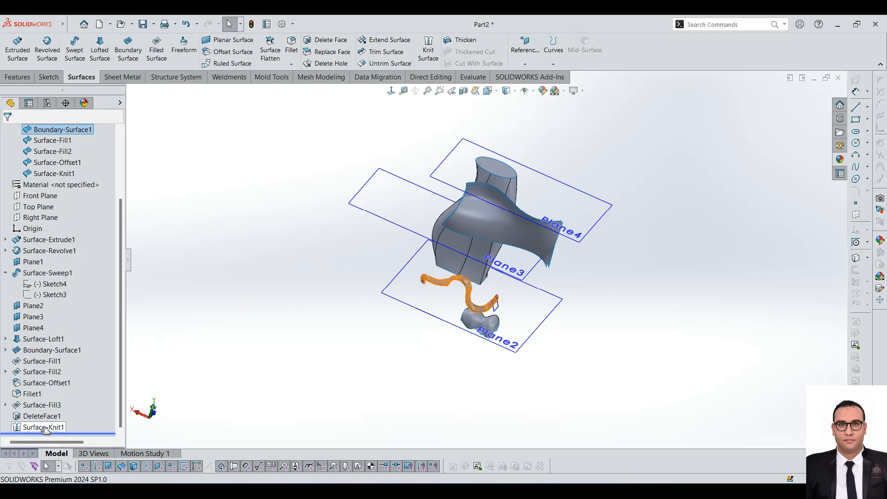
pyautogui.click(43, 428)
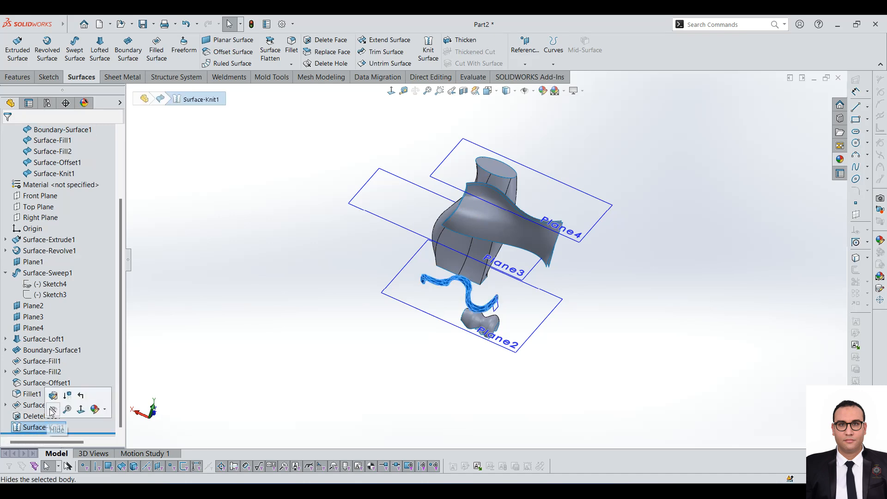
pyautogui.click(53, 396)
pyautogui.scroll(-5, 476, 187)
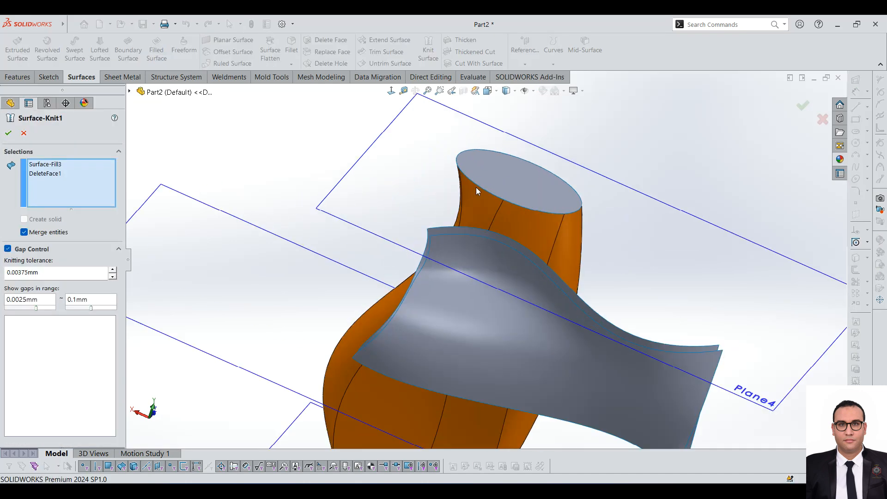
pyautogui.moveTo(500, 179); pyautogui.dragTo(411, 234, button='middle')
pyautogui.rightClick(52, 167)
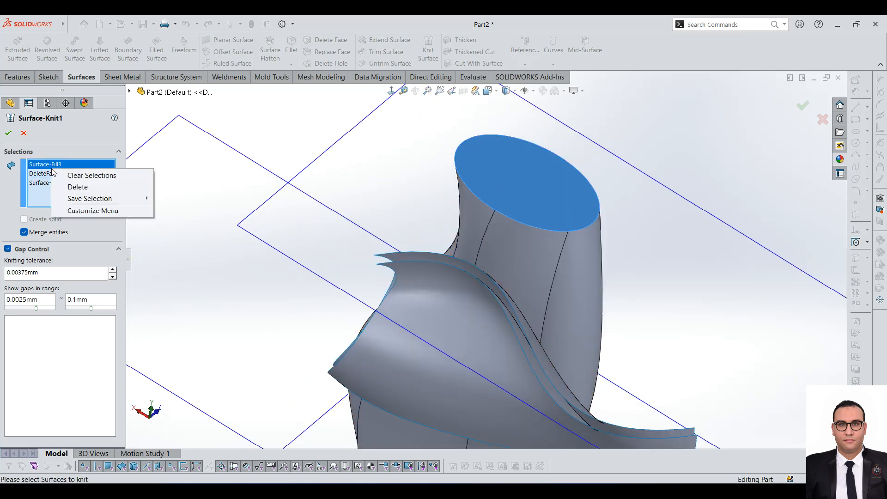
pyautogui.click(65, 176)
pyautogui.click(549, 185)
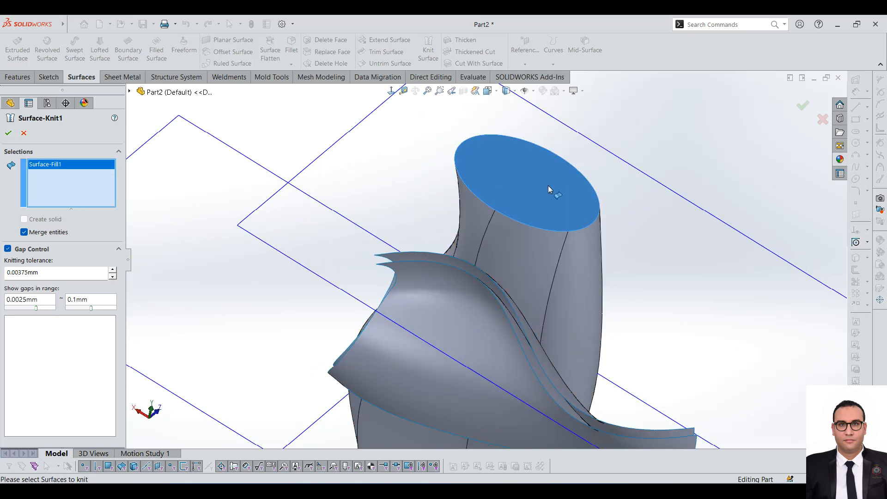
pyautogui.click(521, 270)
pyautogui.moveTo(516, 245); pyautogui.dragTo(481, 245, button='middle')
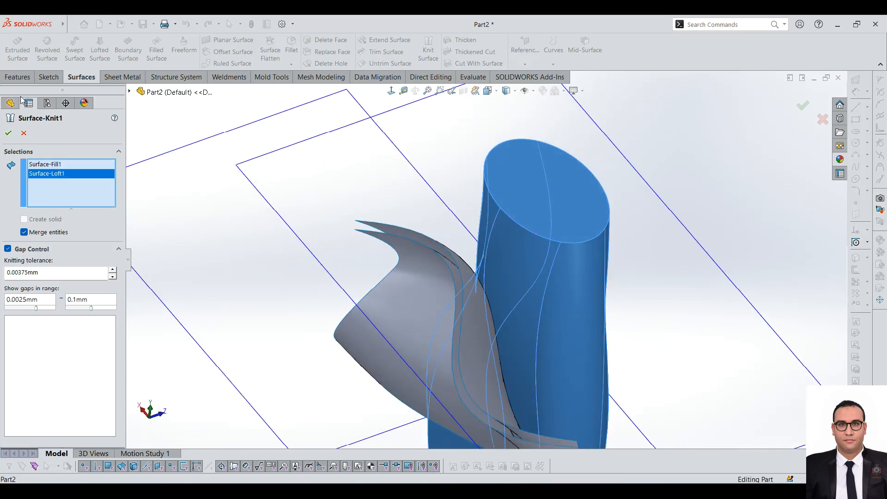
pyautogui.press('Return')
# - Delete the elliptical top face of the knitted loft using Delete and Fill with Tangent fill
pyautogui.scroll(-3, 597, 197)
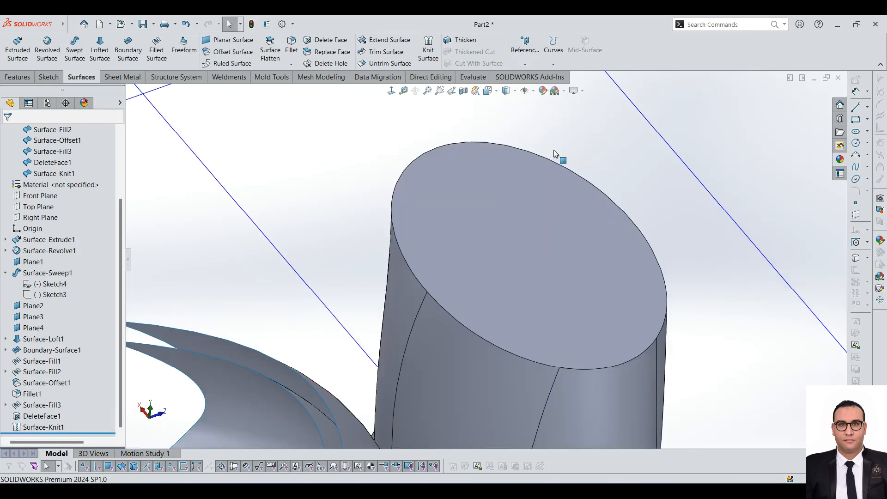
pyautogui.click(505, 223)
pyautogui.click(49, 173)
pyautogui.scroll(5, 378, 150)
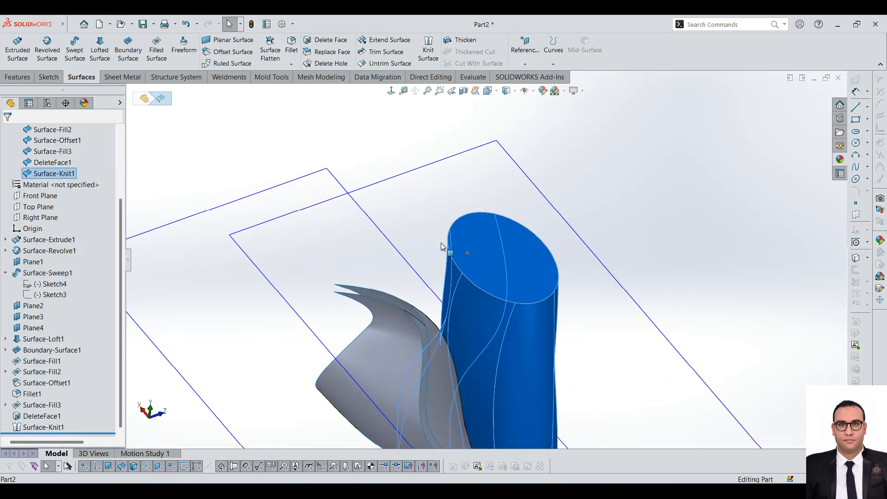
pyautogui.click(326, 40)
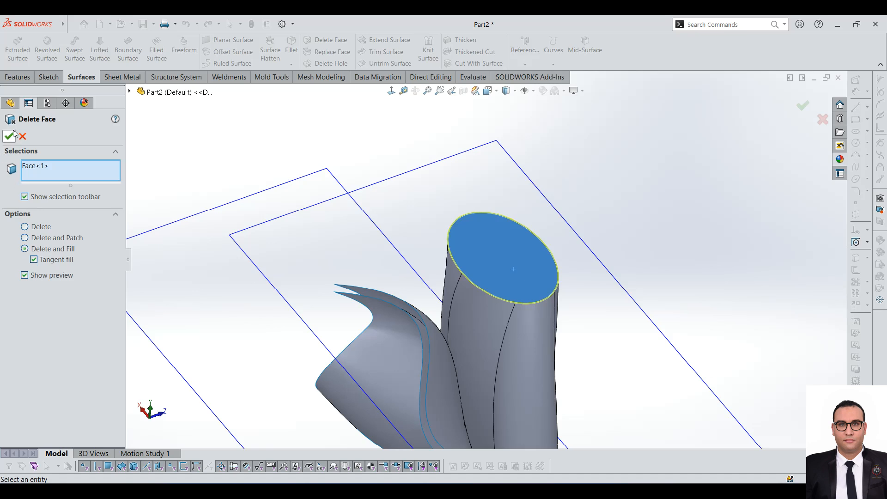
pyautogui.press('Return')
pyautogui.scroll(-4, 486, 273)
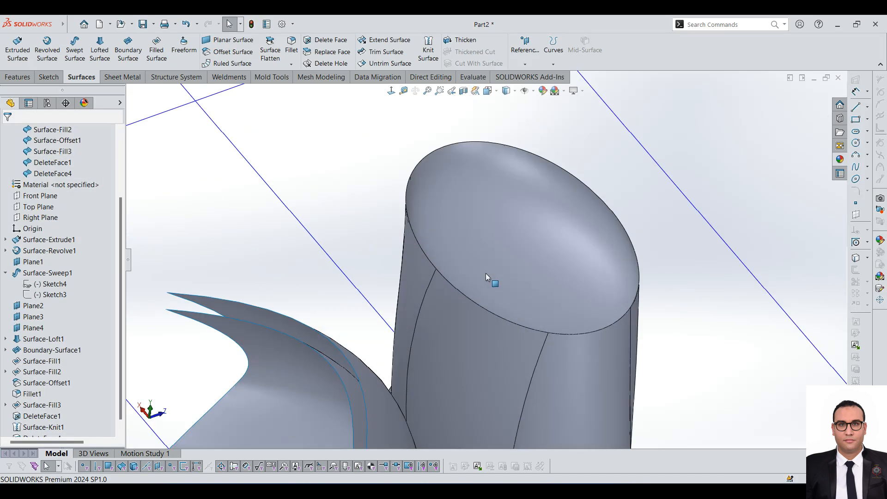
# - Examine the refilled top cap of the loft and compare it with the original face in the DeleteFace4 settings
pyautogui.moveTo(497, 259); pyautogui.dragTo(545, 231, button='middle')
pyautogui.click(492, 236)
pyautogui.scroll(-3, 546, 230)
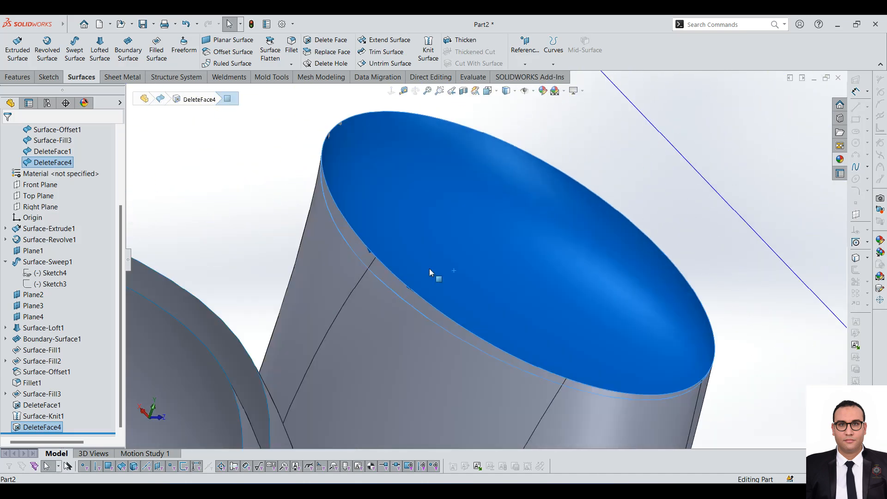
pyautogui.rightClick(48, 428)
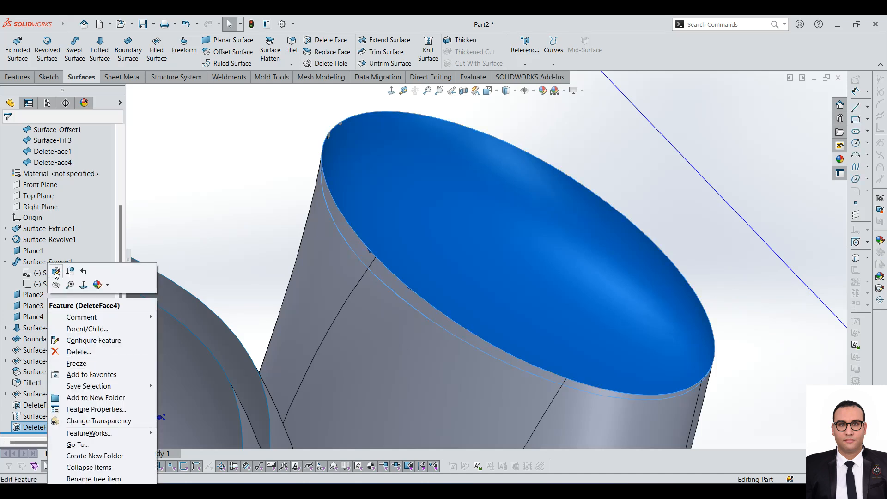
pyautogui.click(56, 273)
pyautogui.scroll(4, 485, 278)
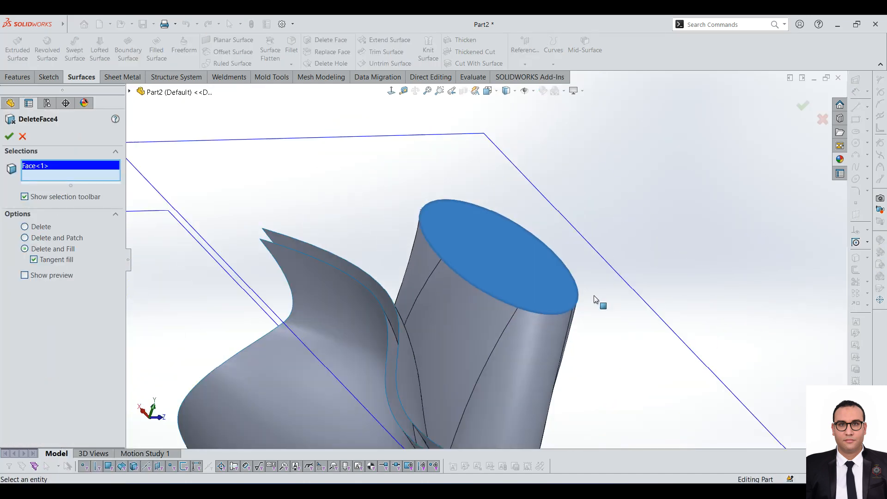
pyautogui.scroll(-1, 626, 329)
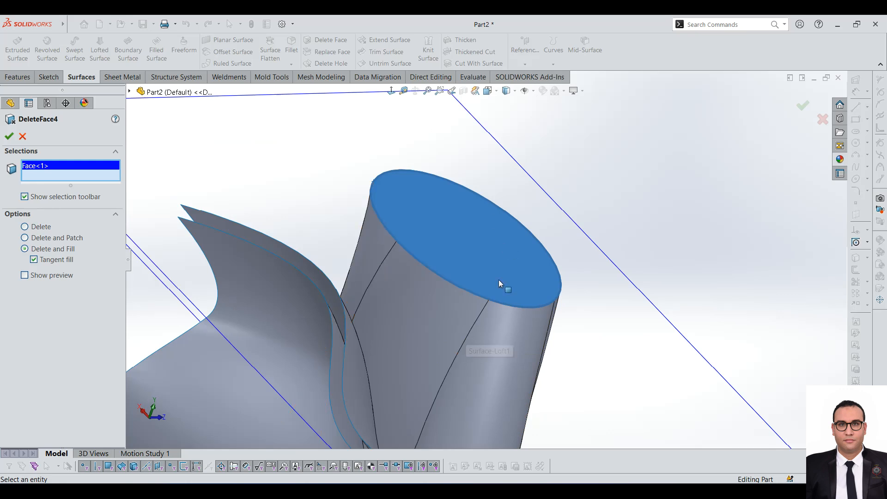
pyautogui.click(22, 137)
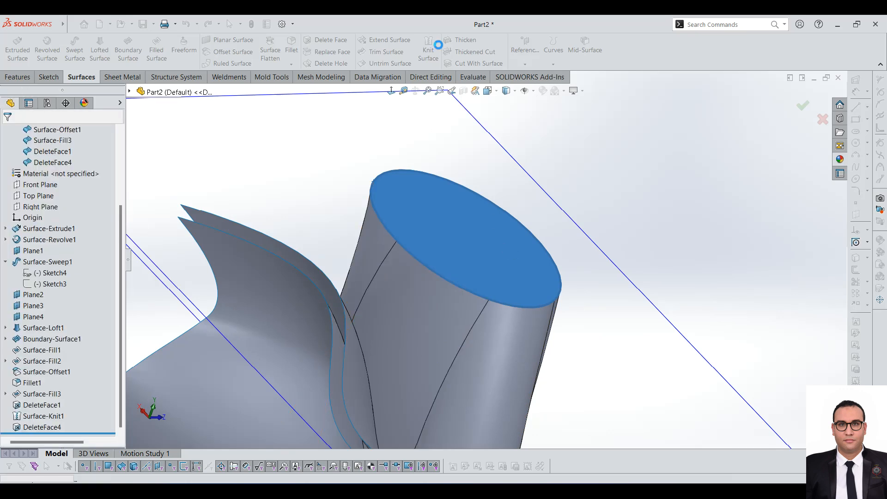
# - Examine the loft's tangent-filled cap and side faces from the top around to the base
pyautogui.scroll(2, 440, 299)
pyautogui.moveTo(439, 300); pyautogui.dragTo(461, 291, button='middle')
pyautogui.scroll(-5, 451, 280)
pyautogui.click(450, 280)
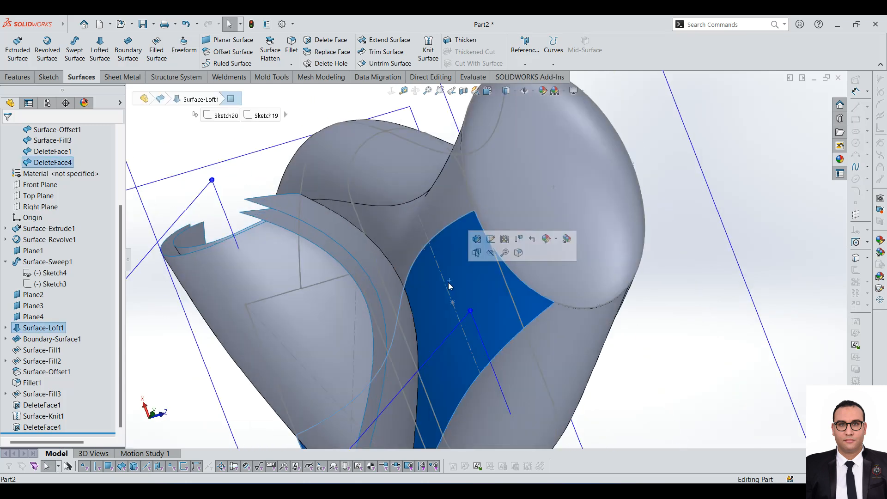
pyautogui.scroll(2, 531, 231)
pyautogui.scroll(5, 456, 318)
pyautogui.moveTo(455, 319); pyautogui.dragTo(483, 307, button='middle')
pyautogui.scroll(-6, 484, 309)
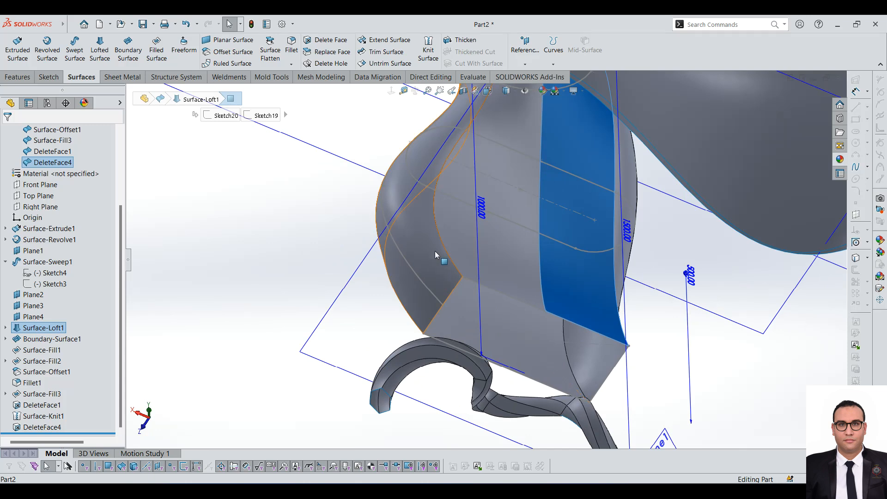
# - Try to select the chain of sketch lines around the loft's rectangular base as a planar surface boundary
pyautogui.moveTo(434, 254); pyautogui.dragTo(456, 240, button='middle')
pyautogui.scroll(-5, 482, 305)
pyautogui.rightClick(488, 297)
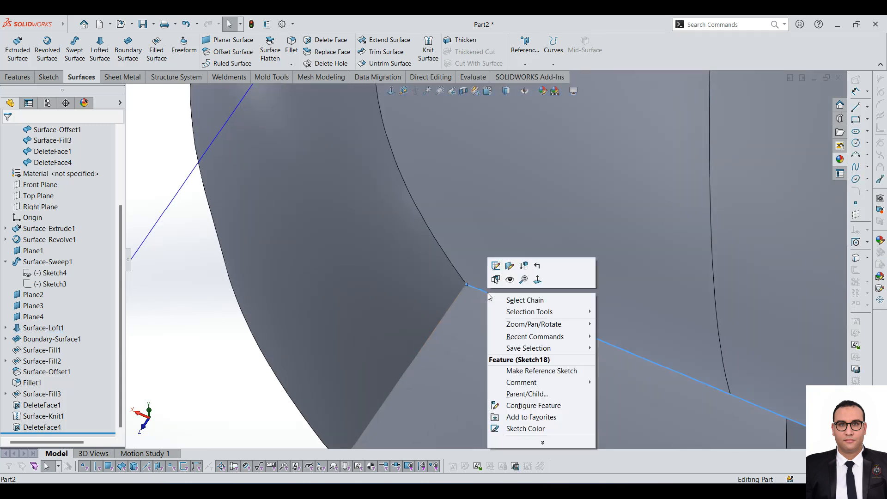
pyautogui.click(563, 301)
pyautogui.scroll(6, 554, 296)
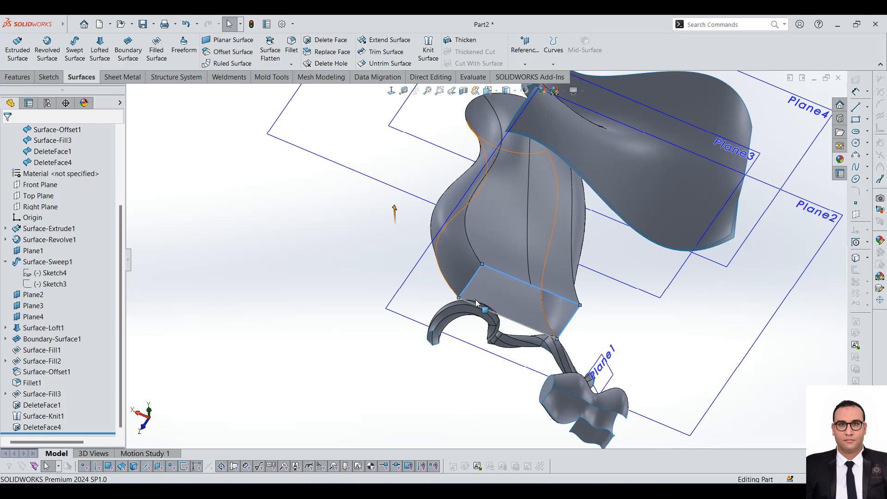
pyautogui.moveTo(538, 284); pyautogui.dragTo(487, 319, button='middle')
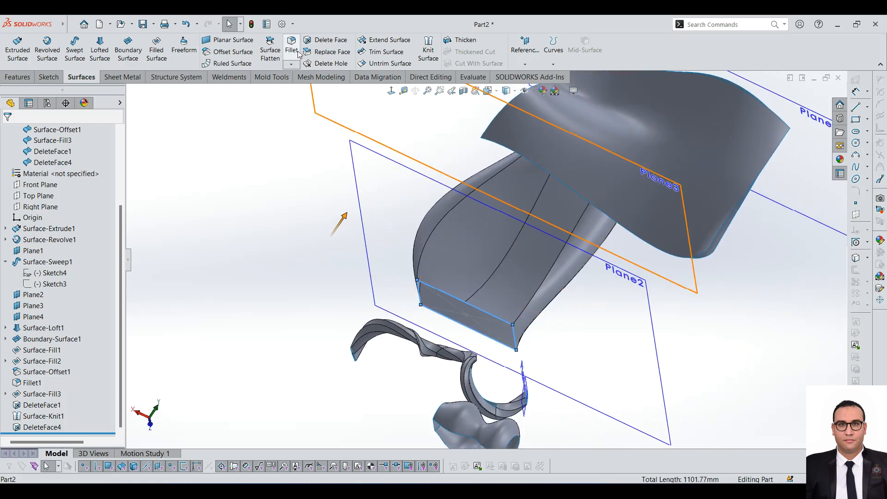
# - Create a planar surface bounded by the edges around the loft's rectangular base opening
pyautogui.click(230, 40)
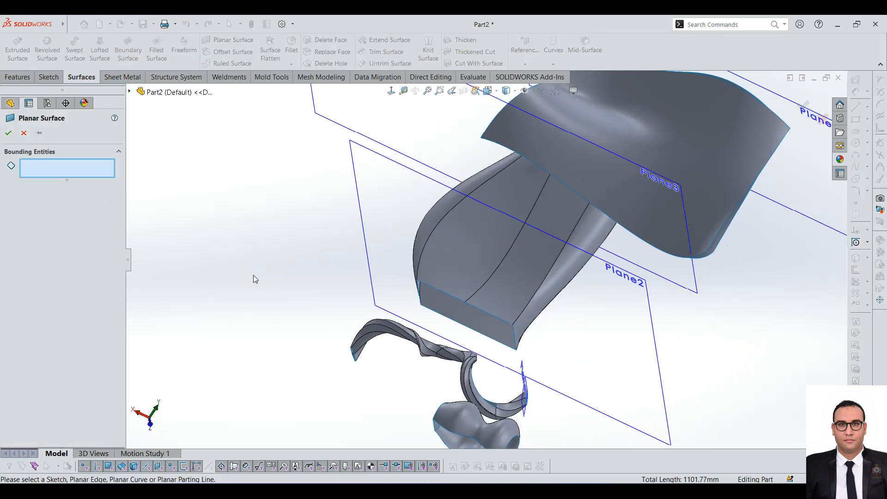
pyautogui.scroll(-4, 464, 264)
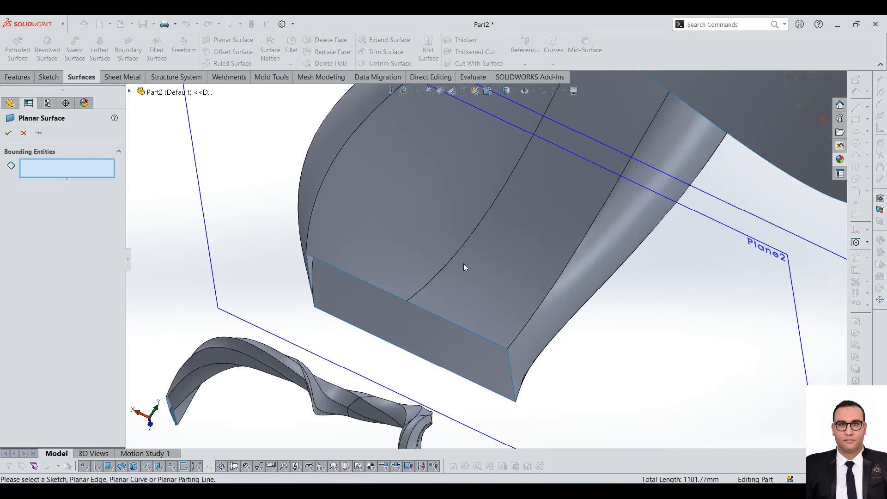
pyautogui.rightClick(432, 312)
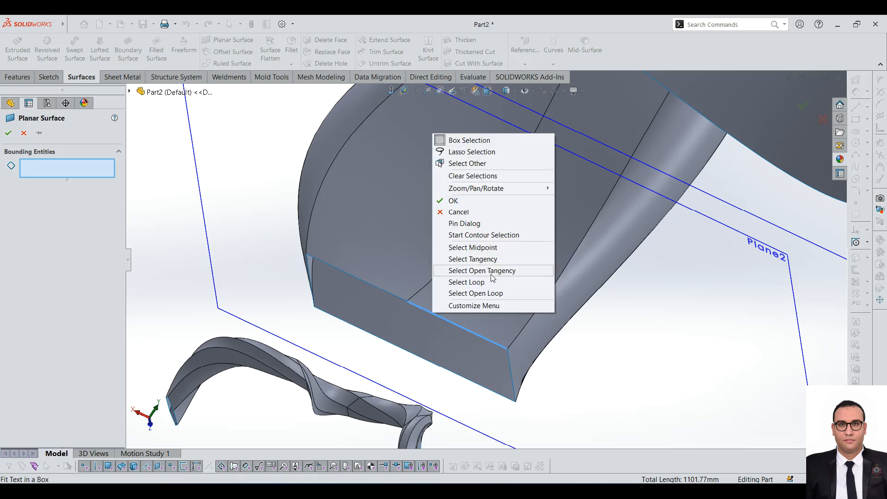
pyautogui.moveTo(286, 239); pyautogui.dragTo(409, 316)
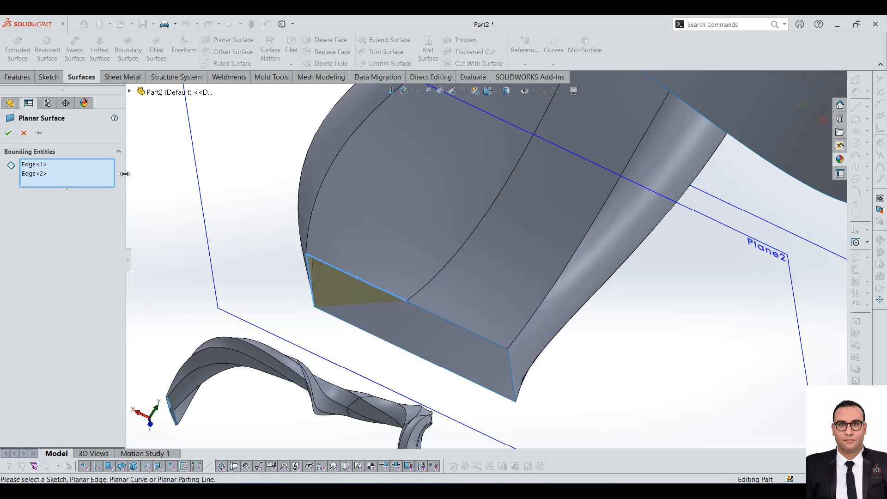
pyautogui.click(375, 337)
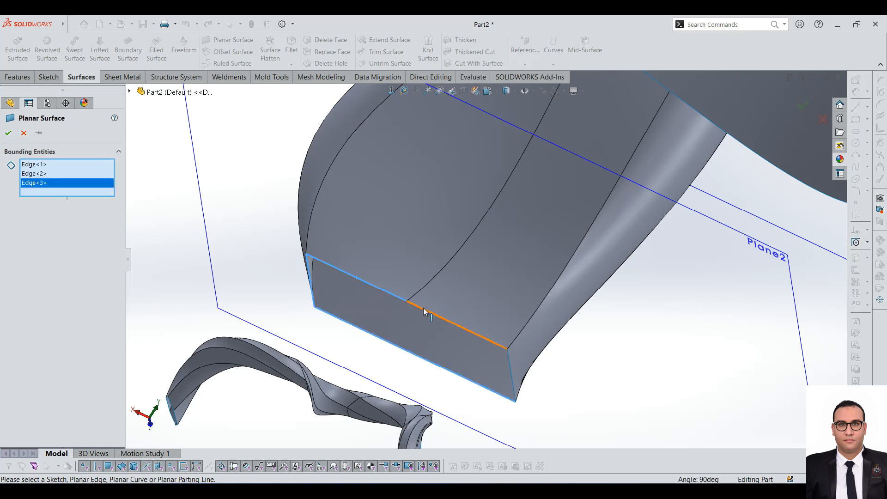
pyautogui.click(472, 332)
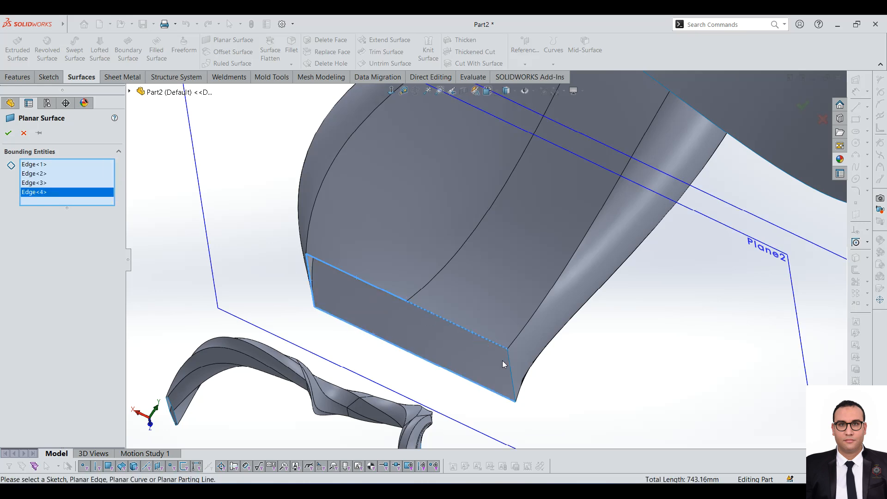
pyautogui.click(510, 360)
pyautogui.click(8, 133)
# - Reorder Surface-Plane1 to sit directly after DeleteFace1, ahead of Surface-Knit1, in the feature history
pyautogui.moveTo(428, 257); pyautogui.dragTo(438, 261, button='middle')
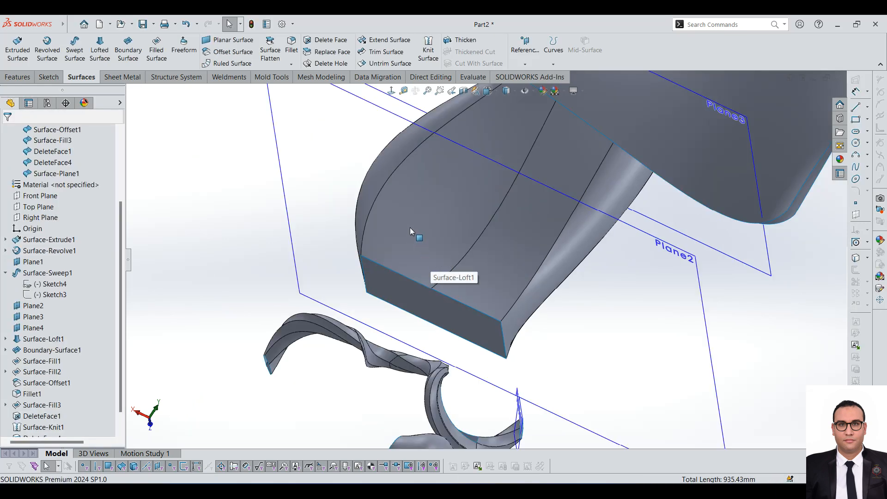
pyautogui.moveTo(409, 228); pyautogui.dragTo(493, 269, button='middle')
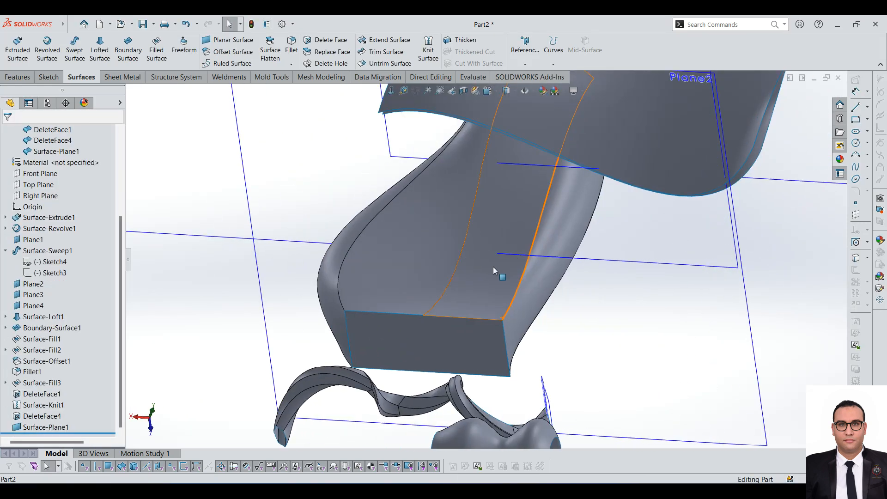
pyautogui.moveTo(40, 426); pyautogui.dragTo(41, 394)
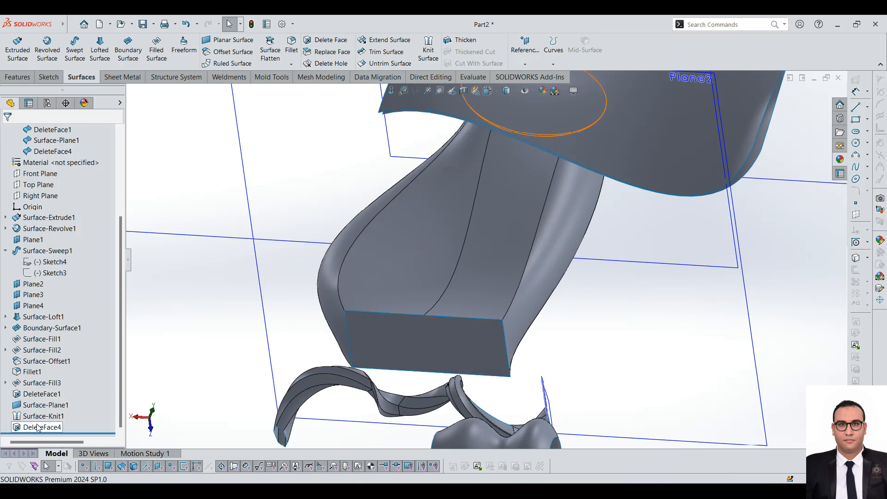
# - Edit Surface-Knit1 to include the base planar surface Surface-Plane1 and enable Create solid
pyautogui.click(42, 416)
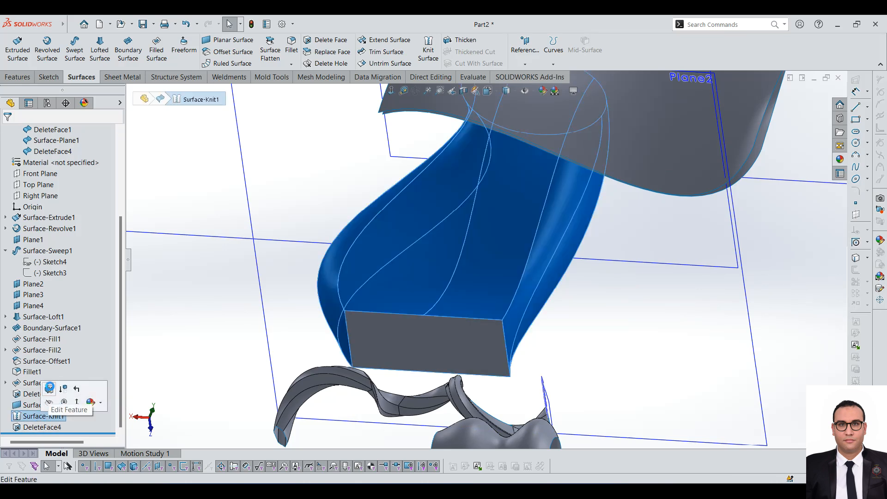
pyautogui.click(49, 388)
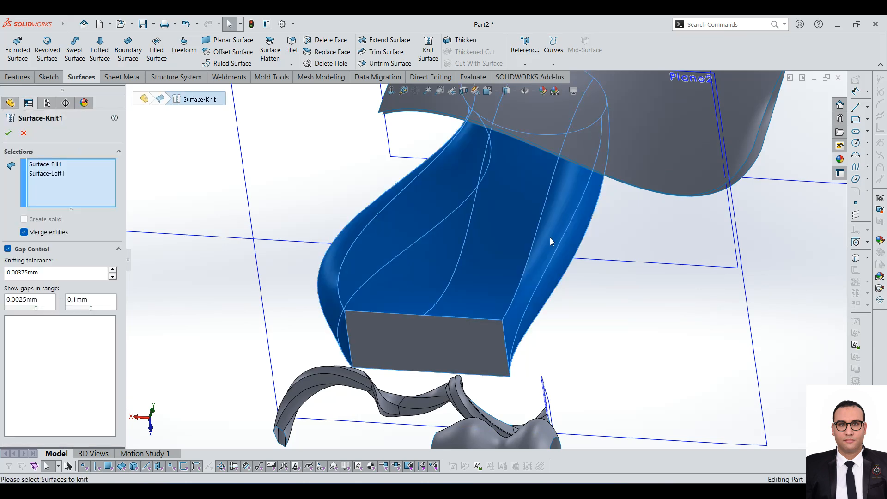
pyautogui.click(395, 326)
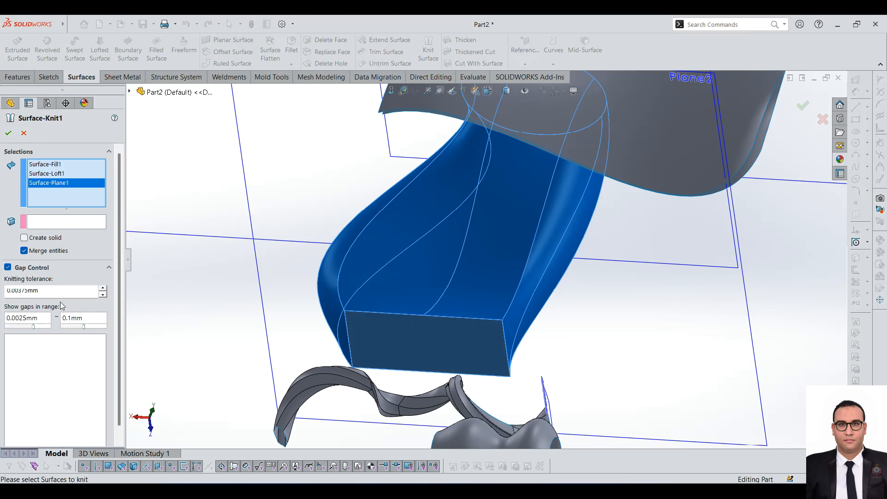
pyautogui.scroll(5, 478, 165)
pyautogui.moveTo(487, 170); pyautogui.dragTo(411, 208, button='middle')
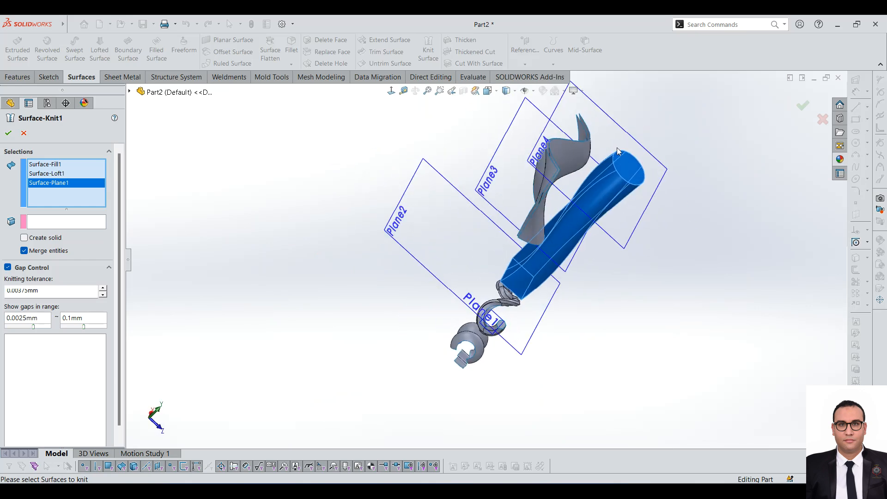
pyautogui.scroll(-5, 612, 150)
pyautogui.scroll(3, 489, 189)
pyautogui.moveTo(490, 189); pyautogui.dragTo(303, 246, button='middle')
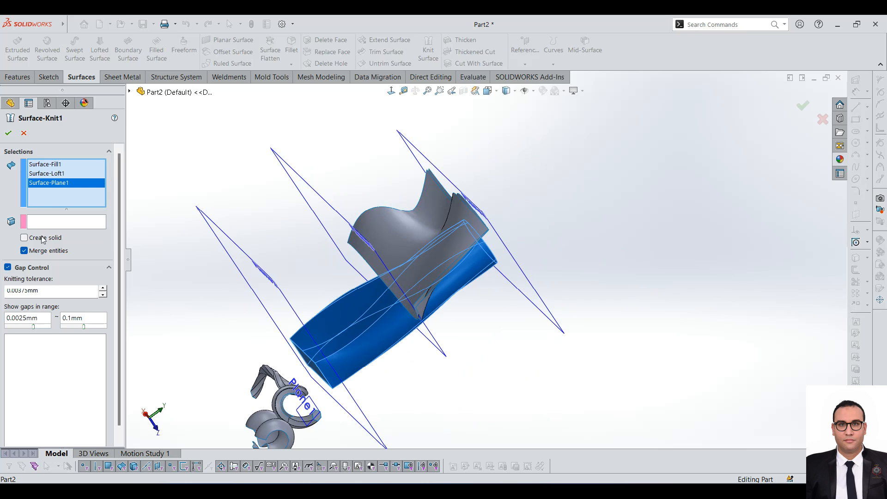
pyautogui.click(7, 133)
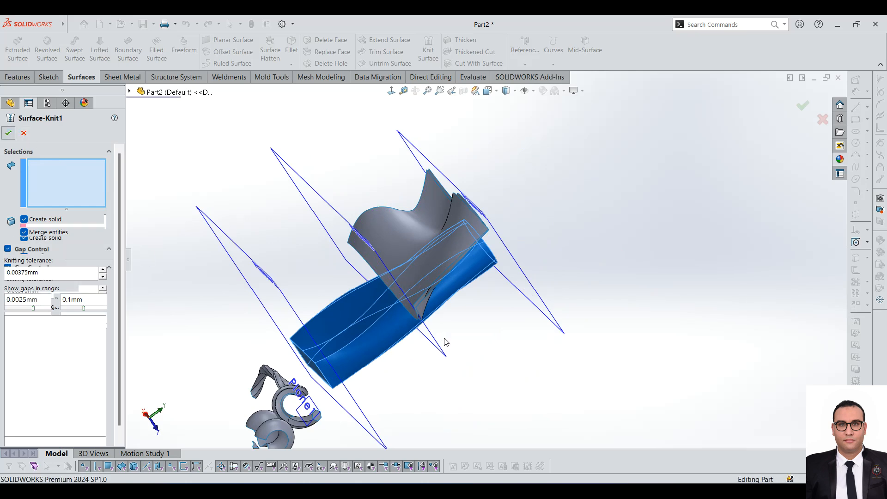
# - Examine the knitted loft and identify its body in the Solid Bodies folder
pyautogui.scroll(-4, 439, 337)
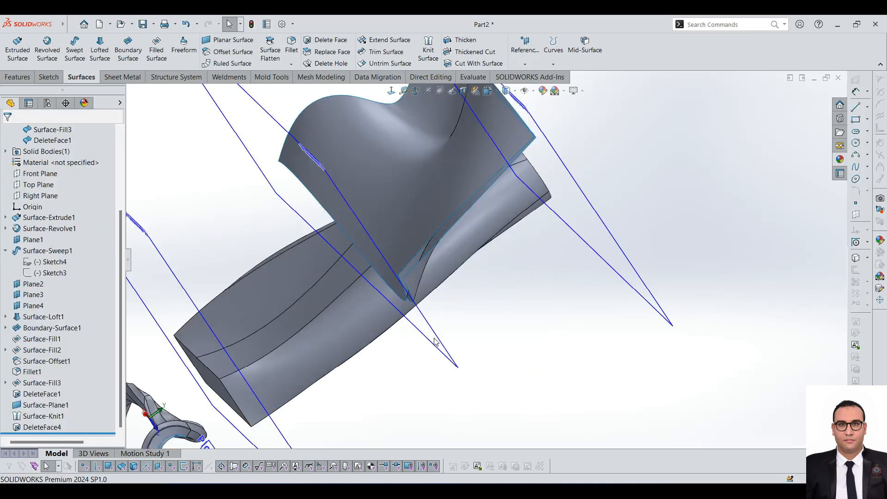
pyautogui.click(291, 371)
pyautogui.moveTo(253, 392); pyautogui.dragTo(275, 380, button='middle')
pyautogui.scroll(1, 277, 376)
pyautogui.scroll(4, 56, 265)
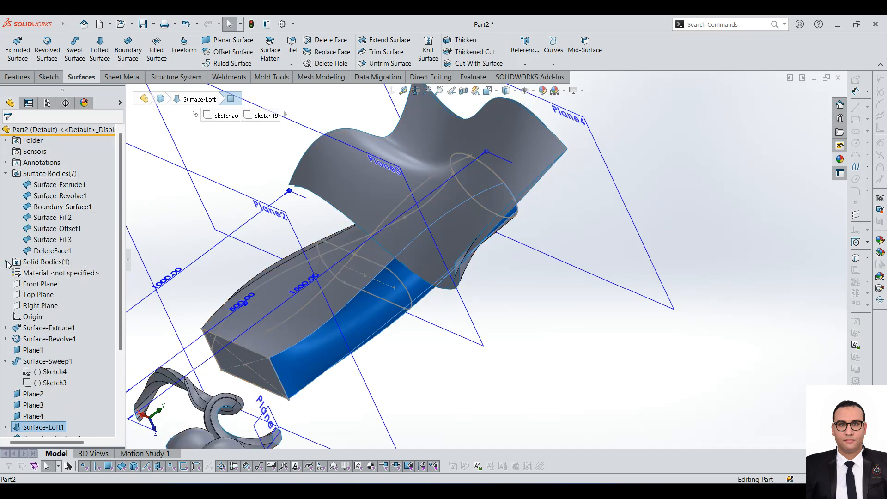
pyautogui.click(6, 262)
pyautogui.click(51, 273)
pyautogui.moveTo(333, 329); pyautogui.dragTo(319, 436, button='middle')
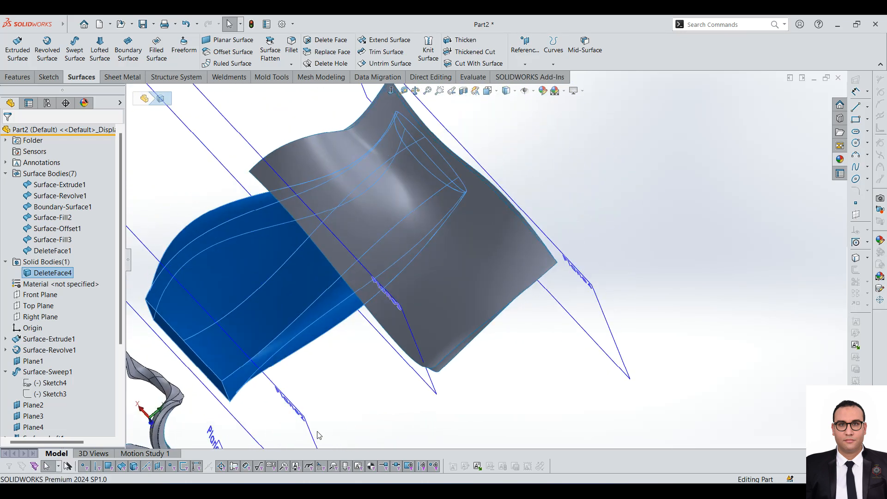
pyautogui.click(314, 59)
pyautogui.moveTo(251, 225); pyautogui.dragTo(223, 281, button='middle')
pyautogui.scroll(-3, 429, 217)
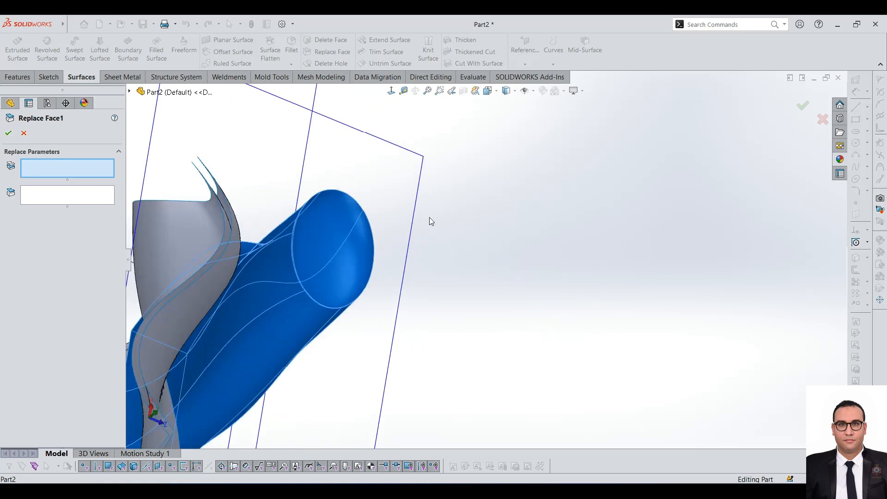
pyautogui.click(37, 195)
pyautogui.click(48, 170)
pyautogui.click(274, 275)
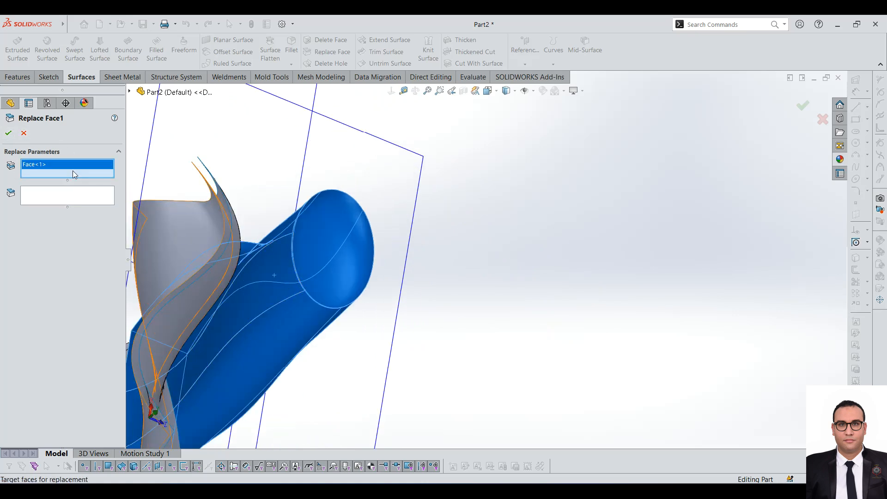
pyautogui.rightClick(67, 171)
pyautogui.click(548, 225)
pyautogui.moveTo(318, 180); pyautogui.dragTo(317, 303, button='middle')
pyautogui.click(287, 236)
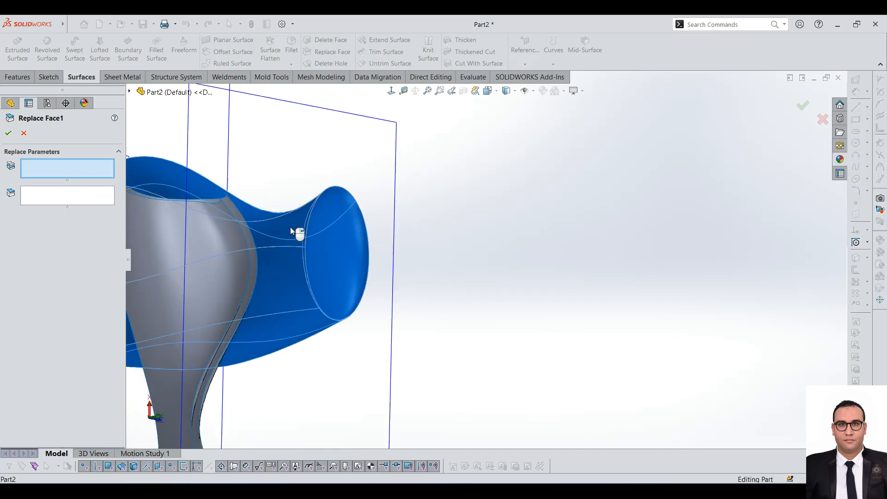
pyautogui.click(291, 226)
pyautogui.click(241, 259)
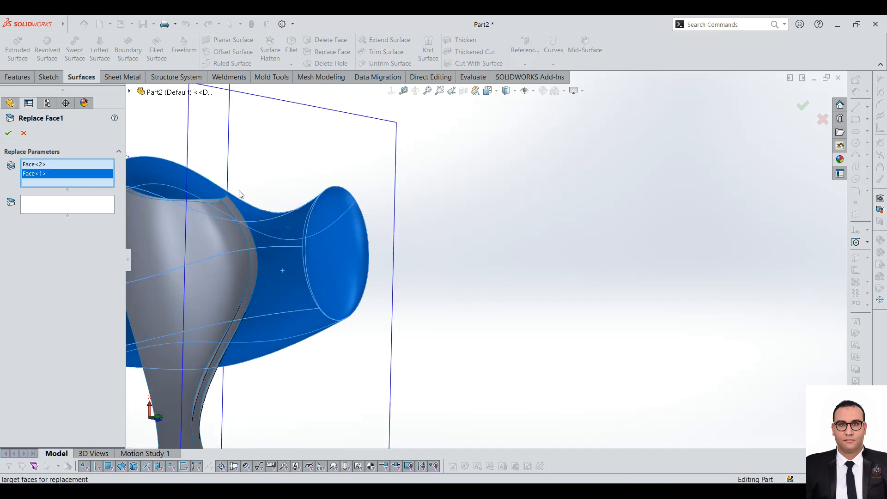
pyautogui.scroll(-6, 275, 235)
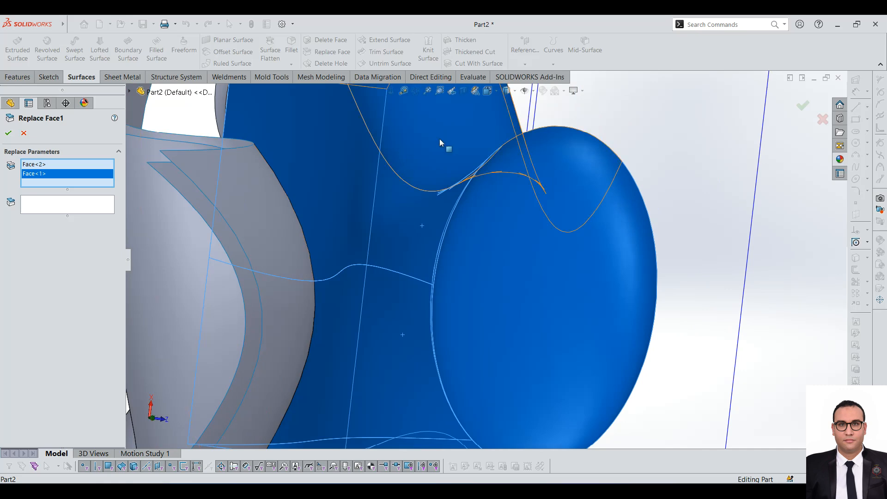
pyautogui.click(439, 139)
pyautogui.scroll(5, 378, 158)
pyautogui.click(459, 362)
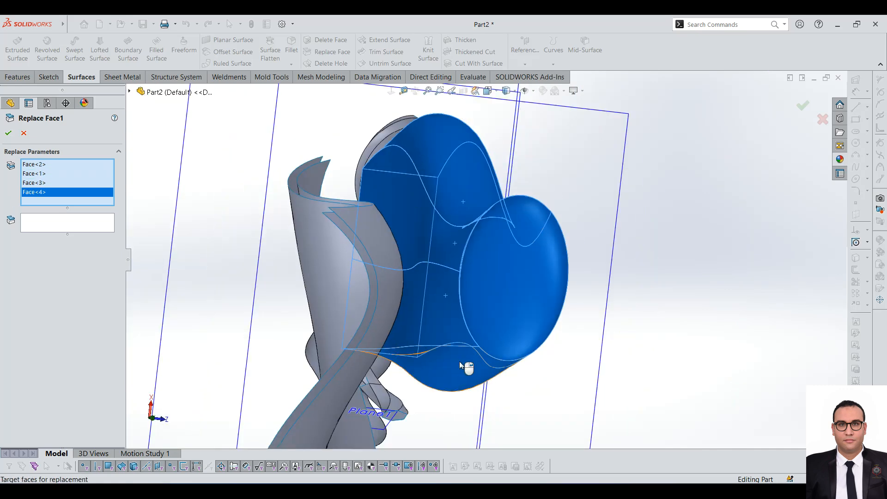
pyautogui.click(96, 224)
pyautogui.scroll(5, 319, 298)
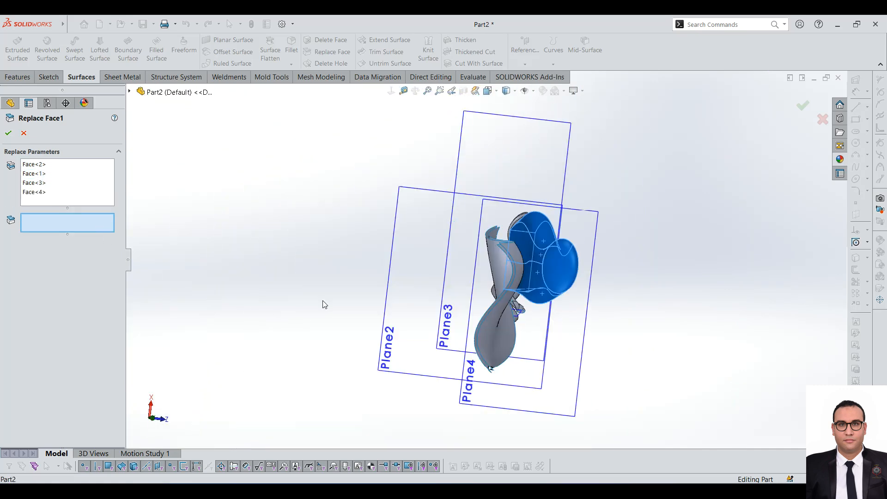
pyautogui.moveTo(499, 331); pyautogui.dragTo(464, 223, button='middle')
pyautogui.click(465, 223)
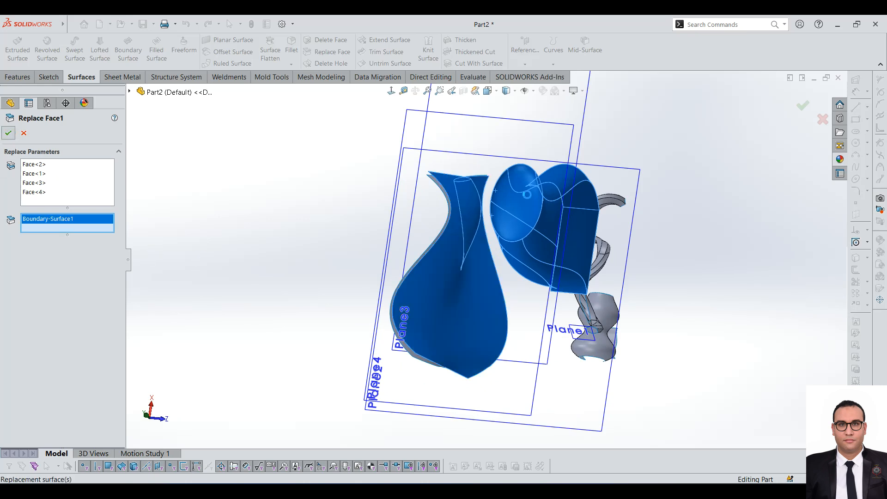
pyautogui.scroll(-3, 515, 206)
pyautogui.moveTo(505, 265); pyautogui.dragTo(573, 246, button='middle')
pyautogui.scroll(3, 414, 229)
pyautogui.scroll(4, 401, 289)
pyautogui.moveTo(455, 332); pyautogui.dragTo(424, 312, button='middle')
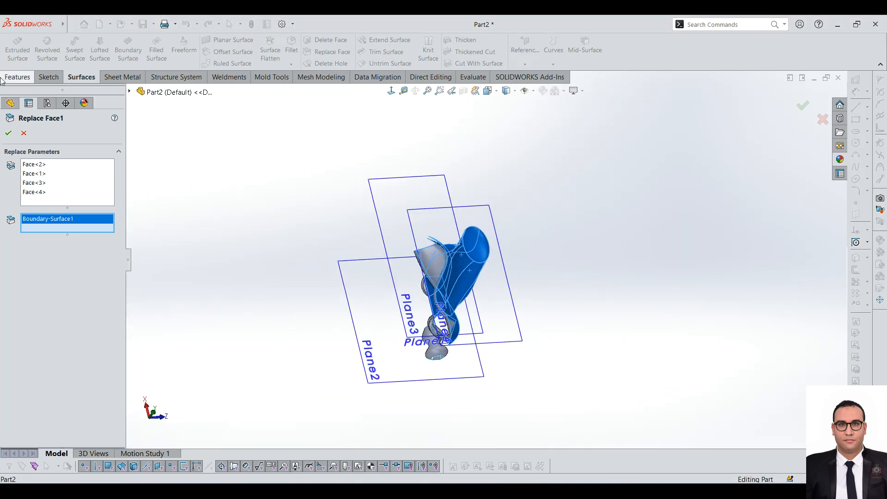
pyautogui.click(24, 134)
# - Sketch a corner rectangle on Plane4, beyond the wavy boundary surface and clear of the loft
pyautogui.moveTo(500, 300)
pyautogui.mouseDown(button='middle')
pyautogui.moveTo(477, 313)
pyautogui.moveTo(461, 359)
pyautogui.moveTo(411, 274)
pyautogui.mouseUp(button='middle')
pyautogui.click(411, 275)
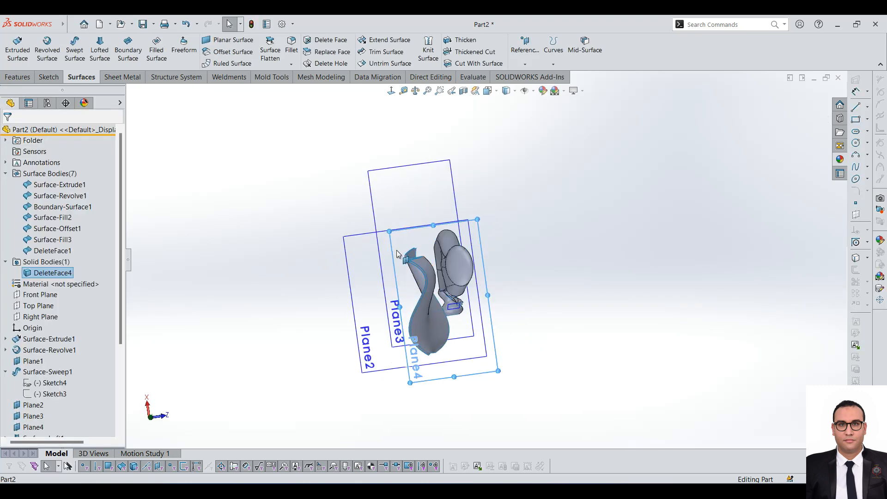
pyautogui.click(48, 77)
pyautogui.click(13, 46)
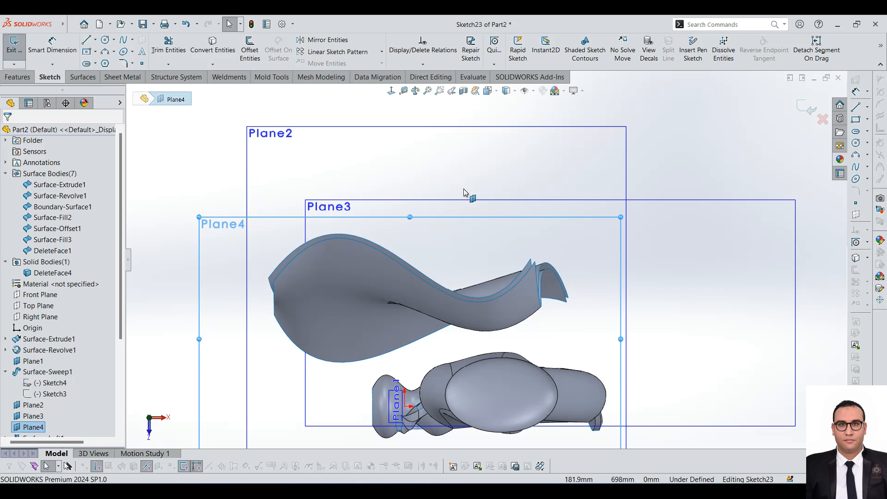
pyautogui.scroll(-1, 464, 192)
pyautogui.click(96, 51)
pyautogui.click(98, 75)
pyautogui.click(96, 51)
pyautogui.click(100, 64)
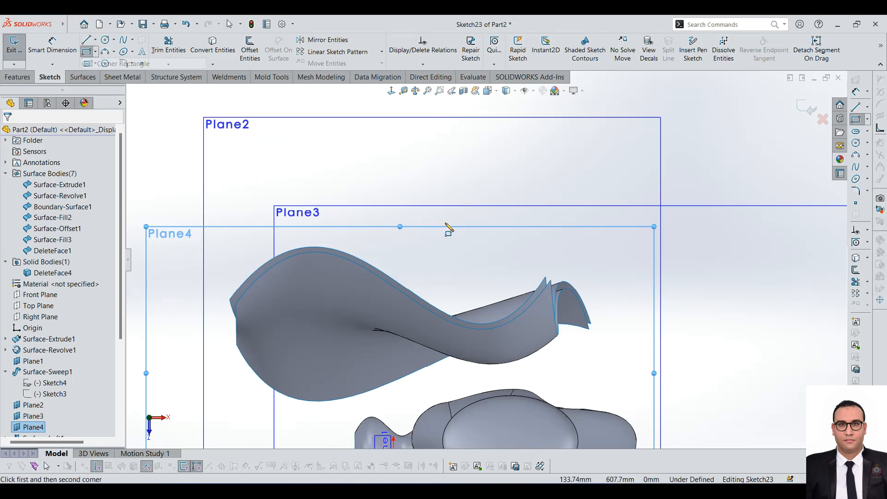
pyautogui.click(429, 261)
pyautogui.click(562, 152)
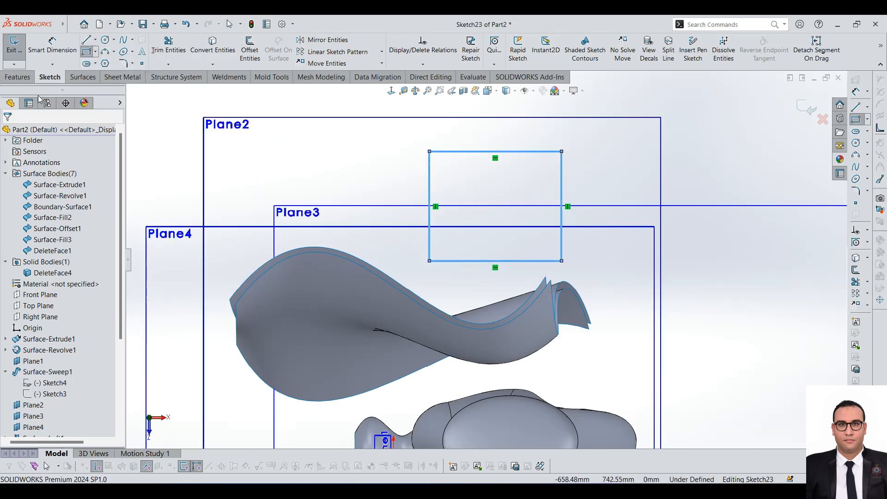
# - Extrude the rectangle 380 mm as a blind solid, in the reversed direction from Plane4
pyautogui.click(18, 76)
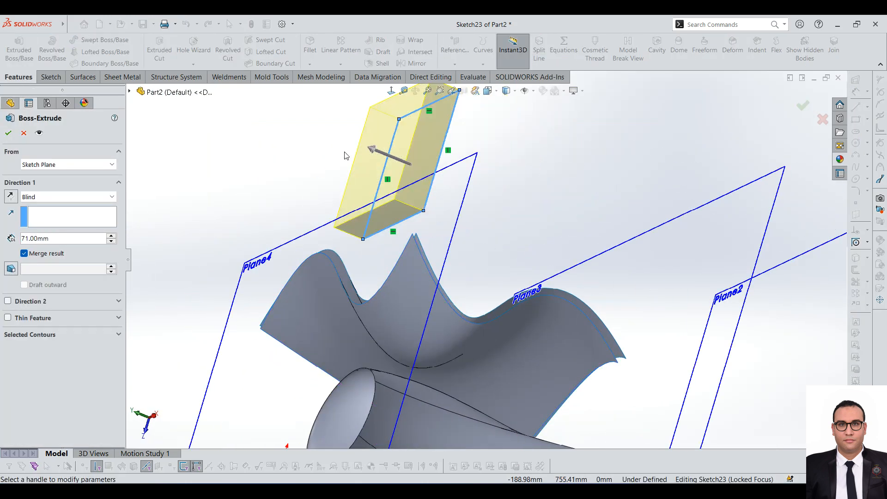
pyautogui.moveTo(367, 150); pyautogui.dragTo(581, 228)
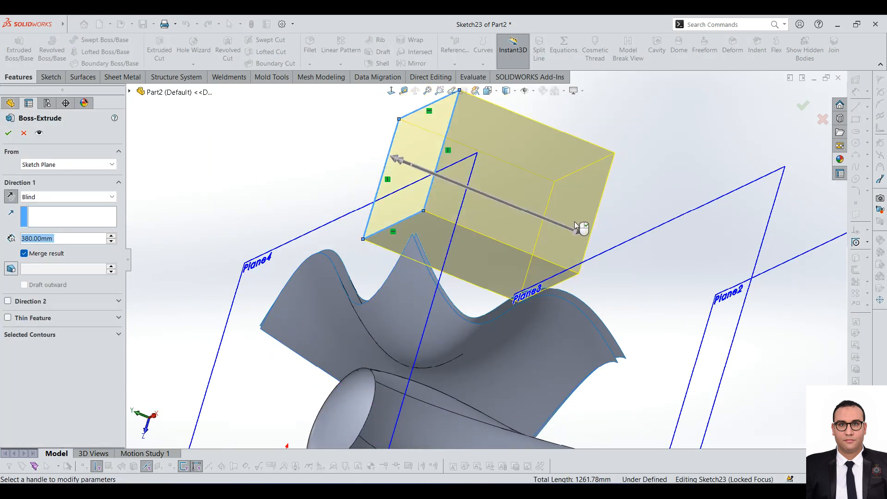
pyautogui.click(7, 134)
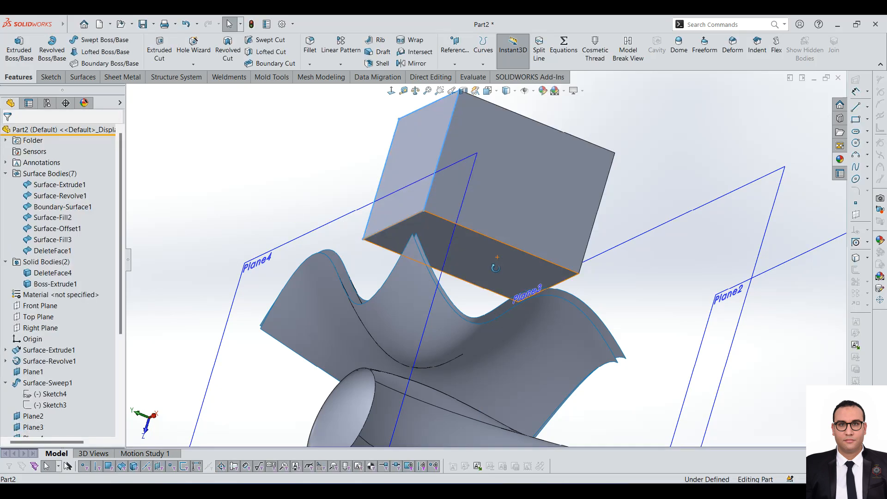
# - Try to push the block's end face on Plane4 inward along its normal
pyautogui.moveTo(548, 267); pyautogui.dragTo(453, 217, button='middle')
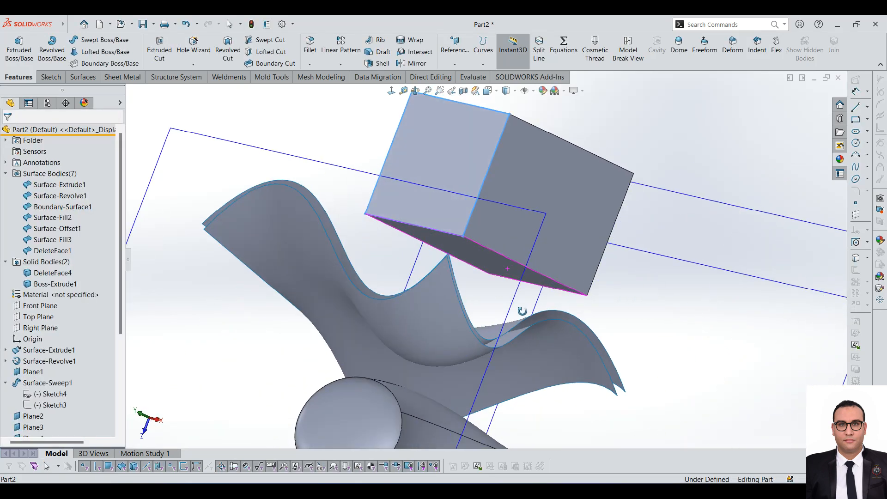
pyautogui.click(449, 163)
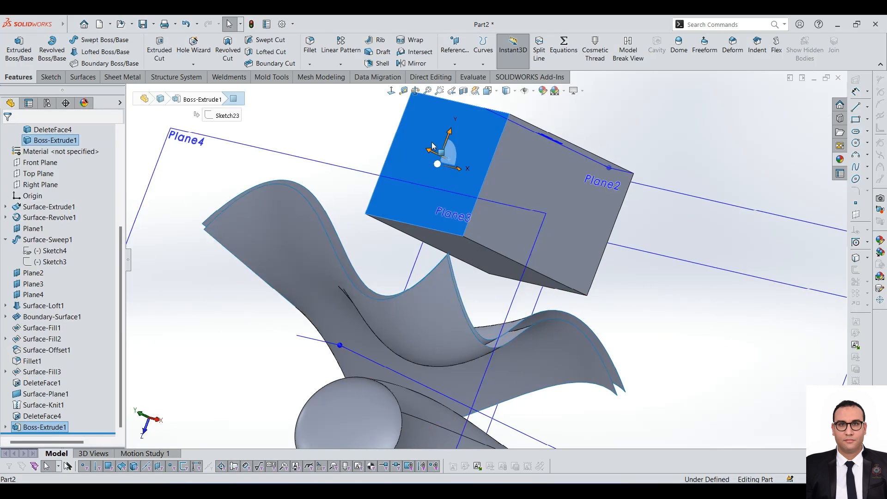
pyautogui.moveTo(430, 153); pyautogui.dragTo(466, 176)
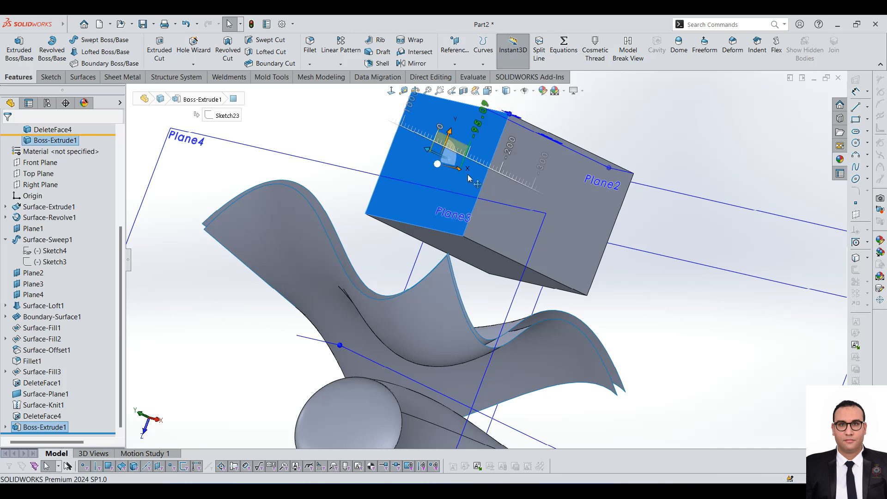
pyautogui.moveTo(436, 184)
pyautogui.mouseDown(button='middle')
pyautogui.moveTo(406, 183)
pyautogui.moveTo(437, 203)
pyautogui.mouseUp(button='middle')
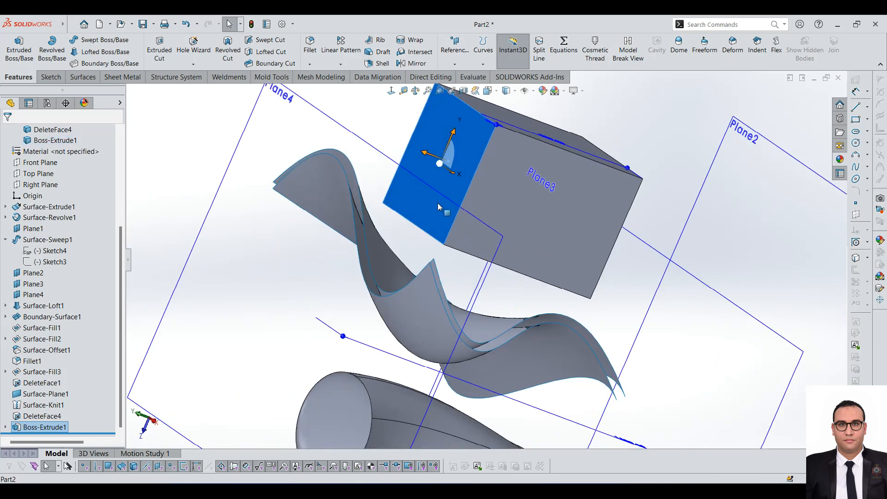
# - Edit the block's extrusion to start at a 40 mm offset from the sketch plane, with the offset direction reversed
pyautogui.rightClick(56, 427)
pyautogui.click(74, 279)
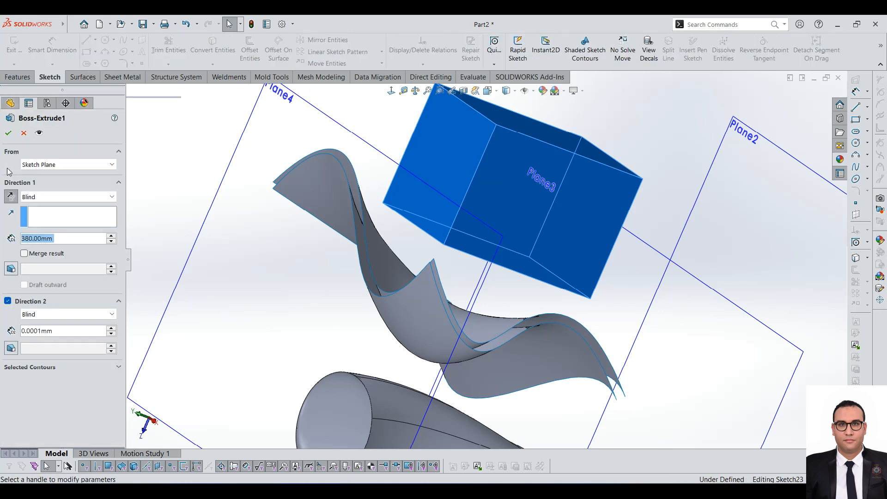
pyautogui.click(48, 166)
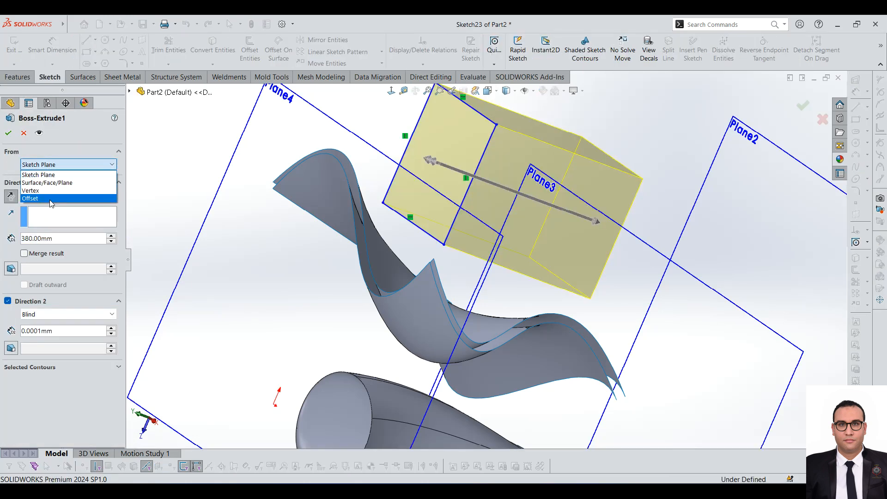
pyautogui.click(49, 199)
pyautogui.click(111, 179)
pyautogui.click(110, 179)
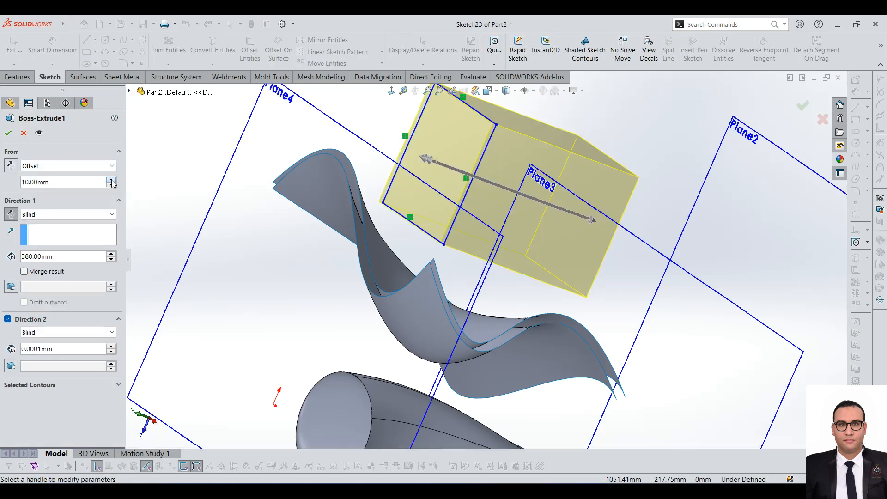
pyautogui.click(110, 179)
pyautogui.click(110, 179)
pyautogui.click(10, 164)
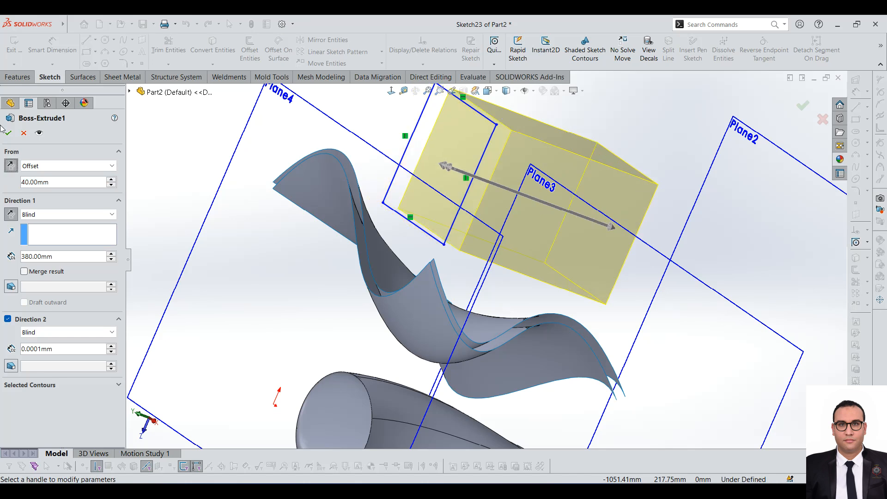
pyautogui.click(7, 133)
# - Edit the block's sketch and narrow the rectangle by moving its lower corner inward in X, keeping its height
pyautogui.moveTo(539, 293); pyautogui.dragTo(564, 206, button='middle')
pyautogui.click(564, 206)
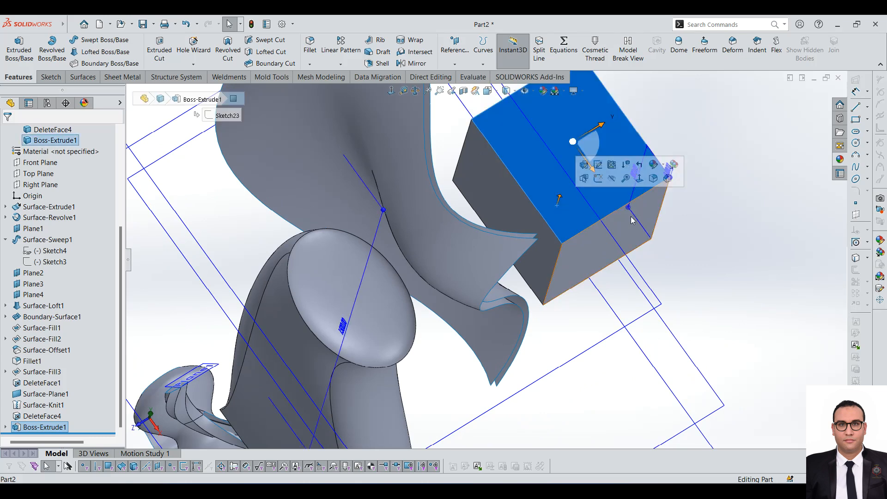
pyautogui.scroll(-3, 612, 199)
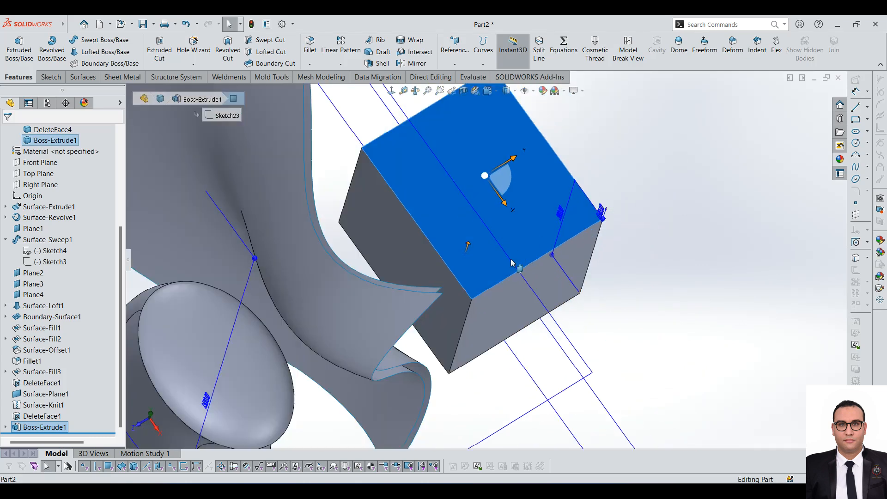
pyautogui.doubleClick(477, 281)
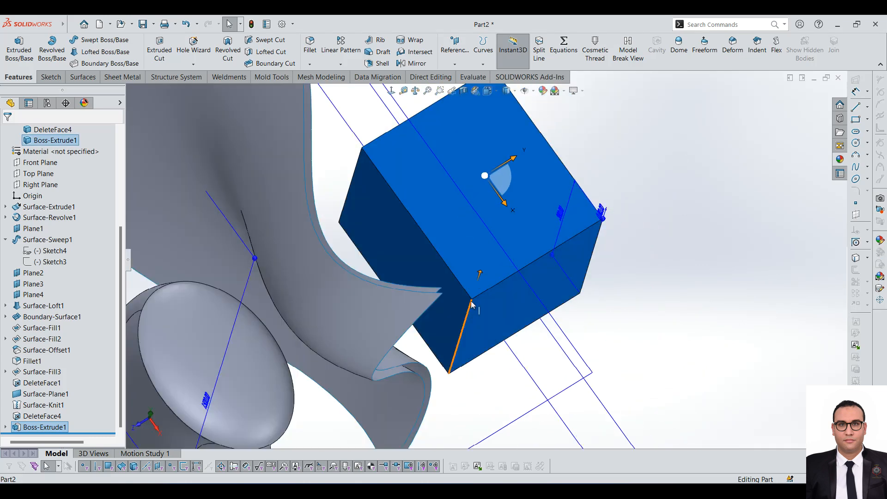
pyautogui.click(471, 300)
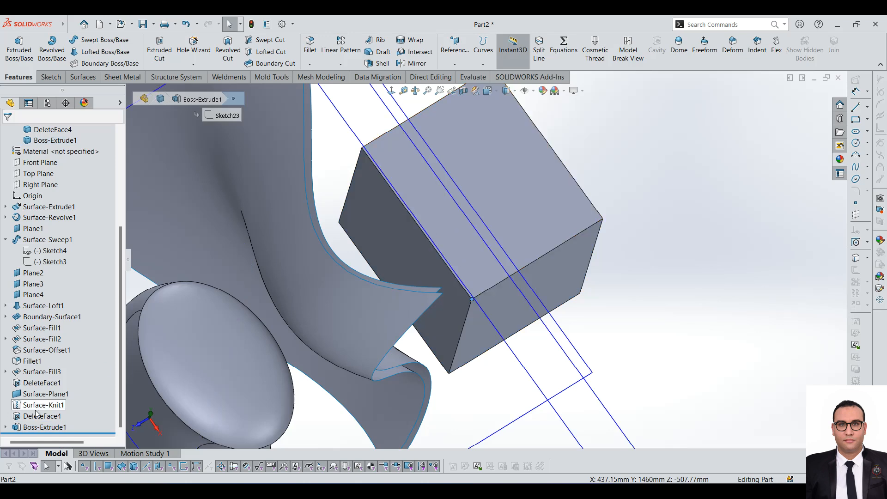
pyautogui.click(5, 427)
pyautogui.click(38, 427)
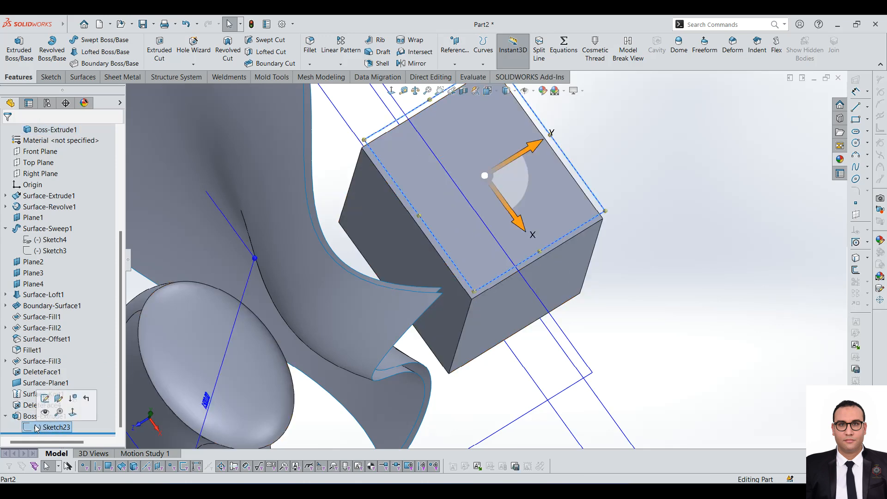
pyautogui.click(44, 400)
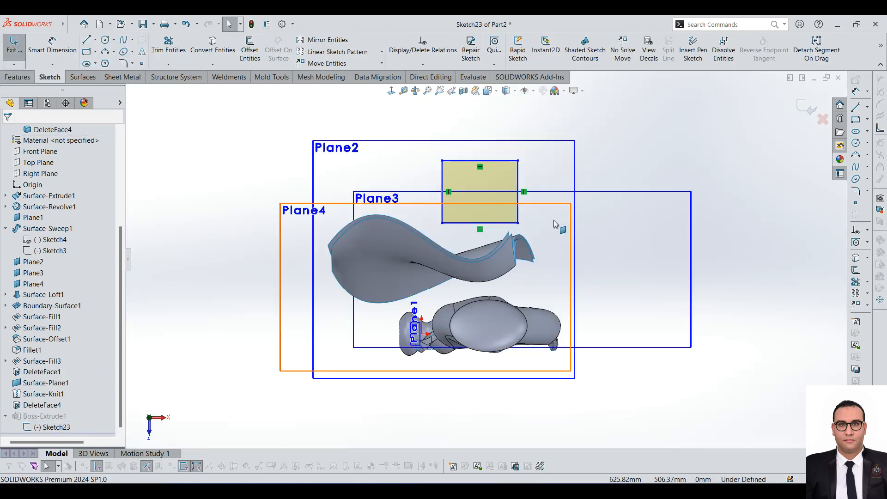
pyautogui.moveTo(518, 225); pyautogui.dragTo(489, 224)
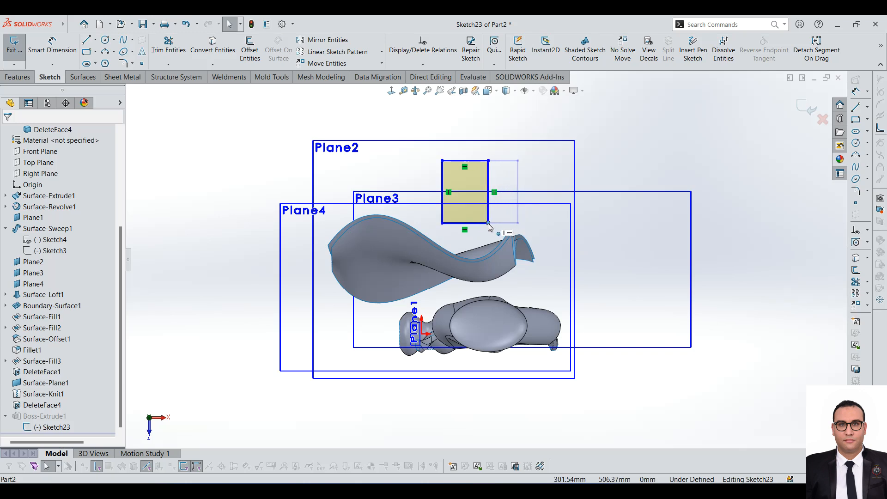
pyautogui.click(52, 46)
pyautogui.click(14, 46)
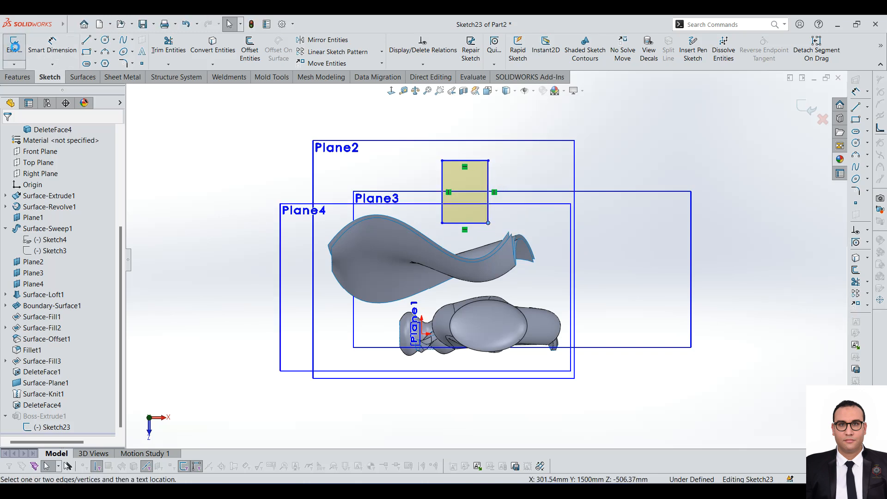
pyautogui.moveTo(486, 245); pyautogui.dragTo(354, 114, button='middle')
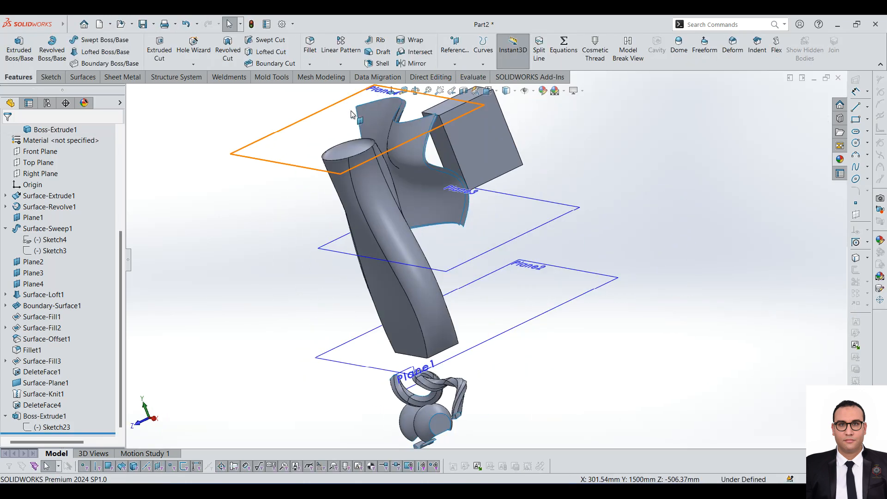
pyautogui.scroll(-3, 367, 168)
pyautogui.moveTo(447, 151); pyautogui.dragTo(455, 245, button='middle')
pyautogui.click(510, 210)
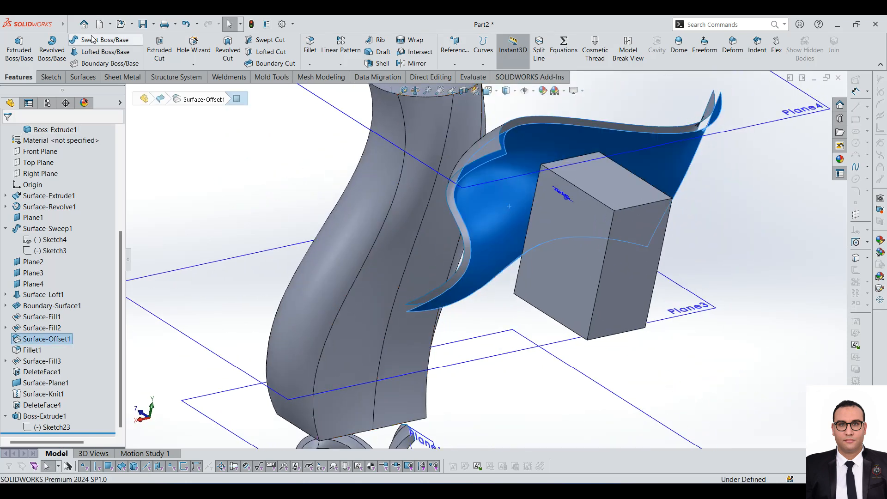
pyautogui.click(211, 167)
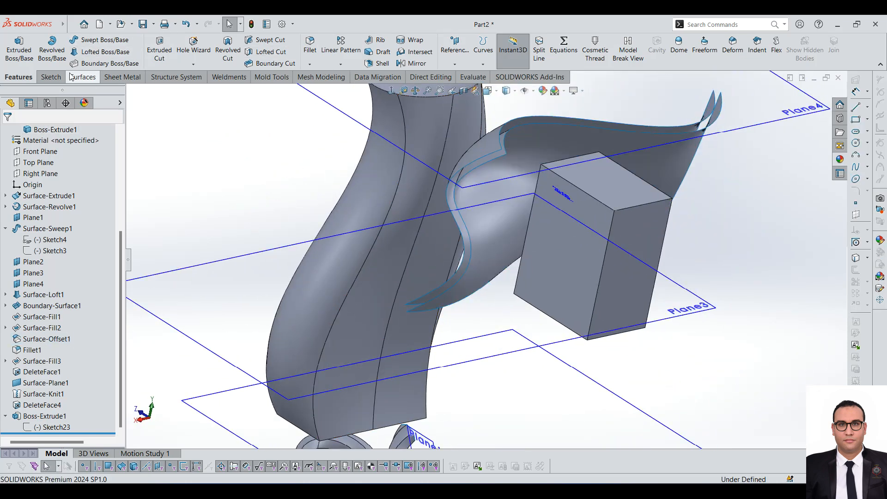
# - Replace the block's side face that faces the wavy surface with Surface-Offset1 using Replace Face
pyautogui.click(79, 74)
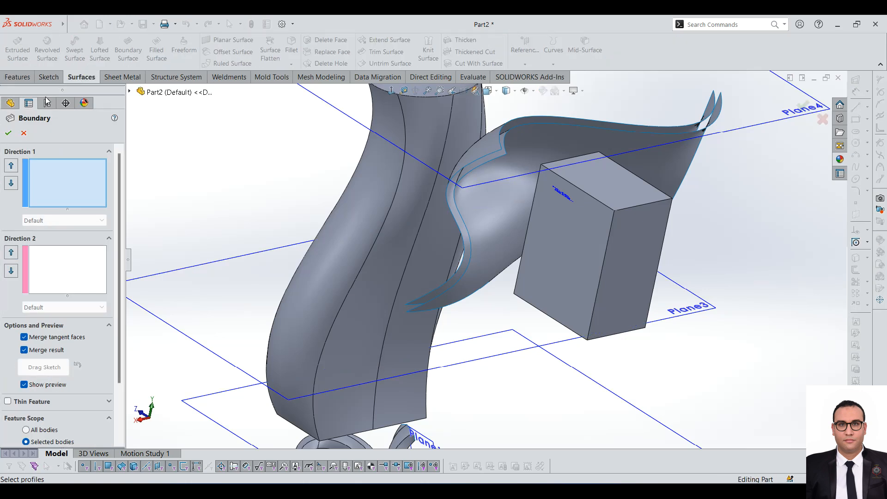
pyautogui.click(23, 133)
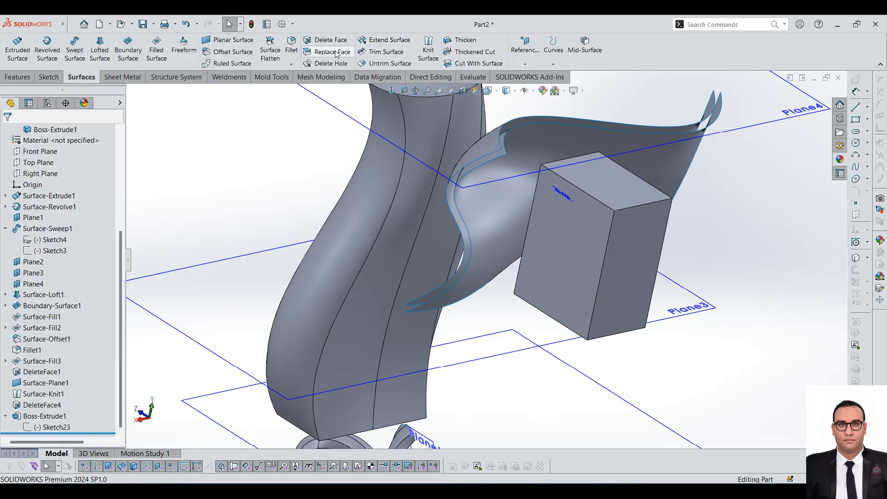
pyautogui.click(332, 52)
pyautogui.scroll(-5, 648, 295)
pyautogui.moveTo(490, 259); pyautogui.dragTo(388, 183, button='middle')
pyautogui.click(376, 159)
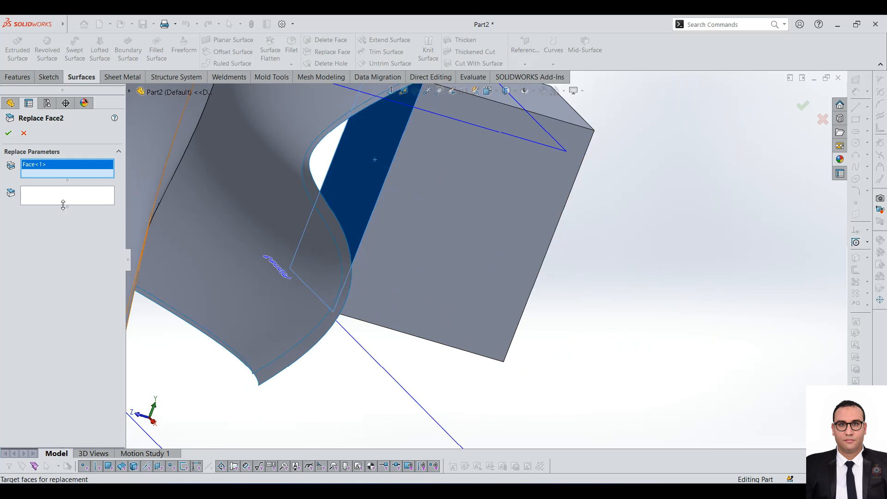
pyautogui.click(71, 195)
pyautogui.moveTo(420, 258); pyautogui.dragTo(344, 244, button='middle')
pyautogui.scroll(-1, 344, 244)
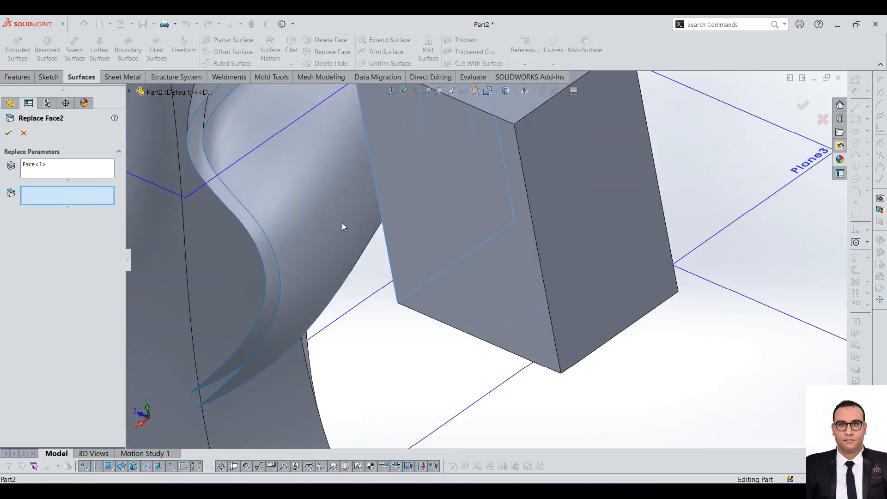
pyautogui.click(323, 204)
pyautogui.press('f')
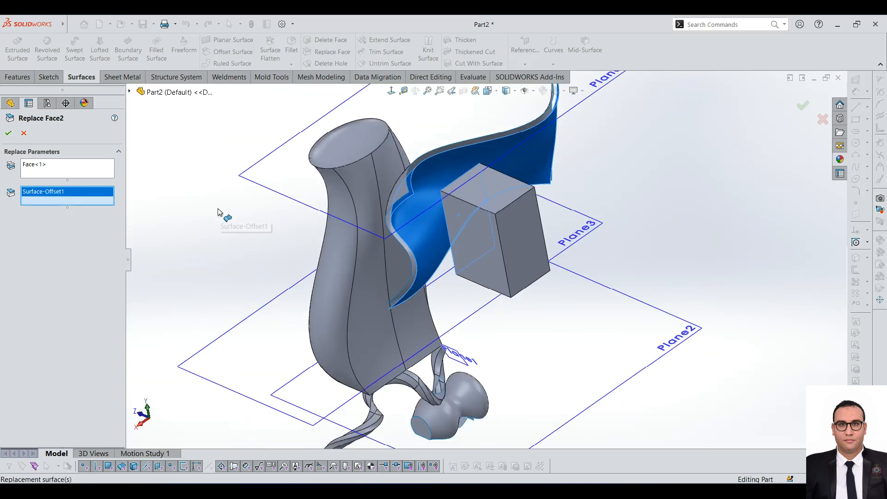
pyautogui.click(9, 134)
# - Hide the wavy Surface-Offset1 and Boundary-Surface1 bodies to expose the block's replaced face
pyautogui.scroll(-4, 438, 214)
pyautogui.moveTo(437, 211); pyautogui.dragTo(617, 290, button='middle')
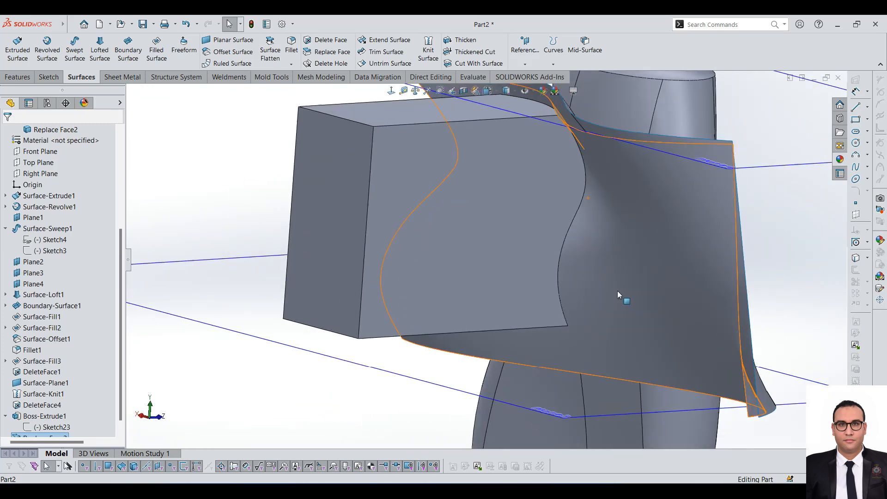
pyautogui.click(617, 236)
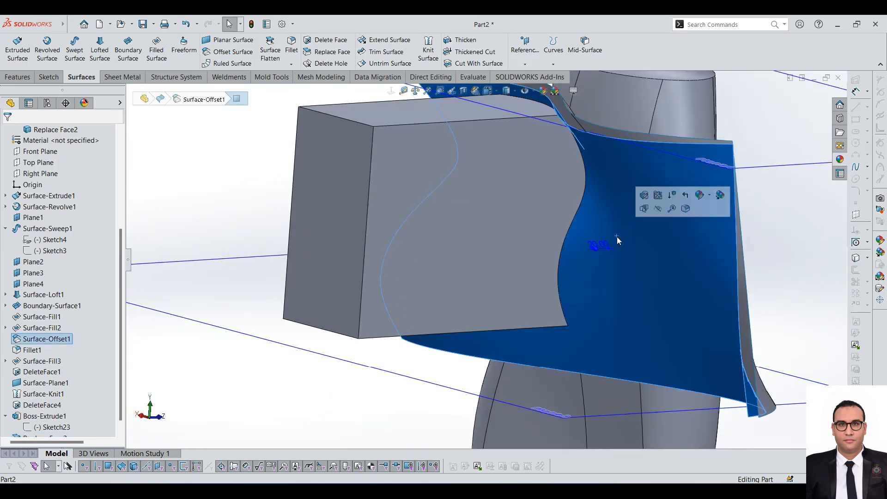
pyautogui.click(656, 208)
pyautogui.click(635, 204)
pyautogui.click(674, 180)
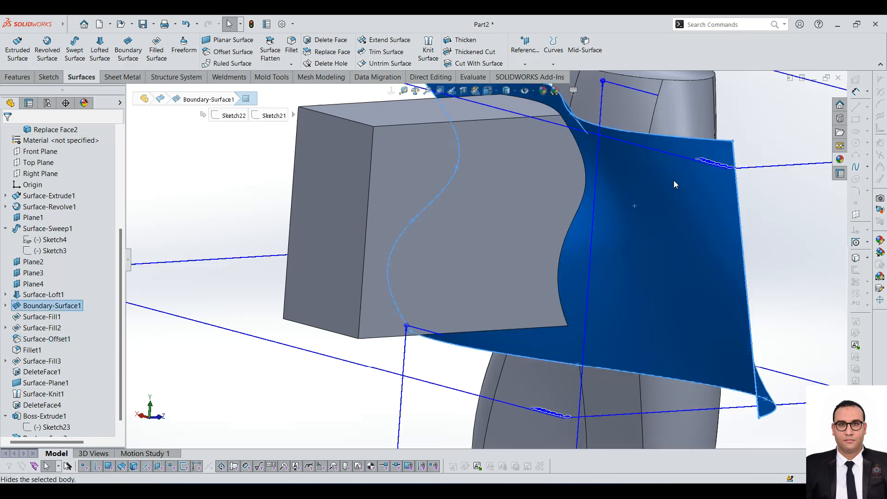
pyautogui.scroll(-2, 488, 187)
pyautogui.moveTo(488, 187); pyautogui.dragTo(492, 151, button='middle')
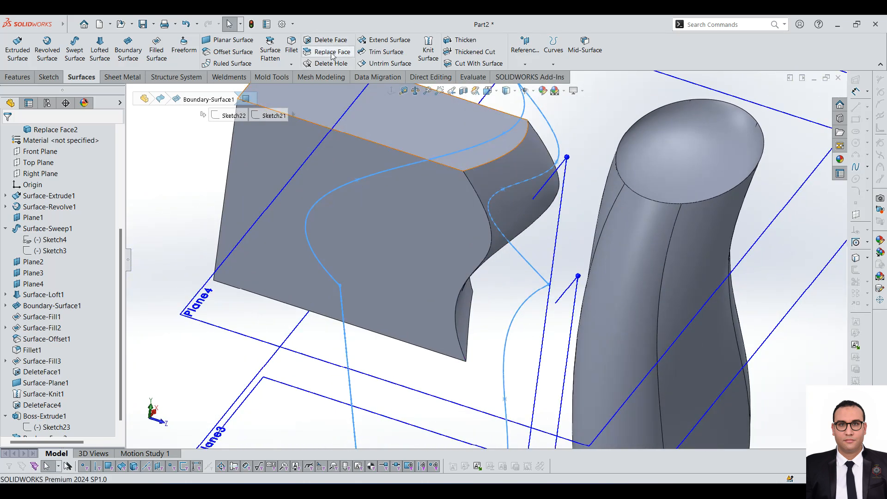
pyautogui.scroll(6, 785, 209)
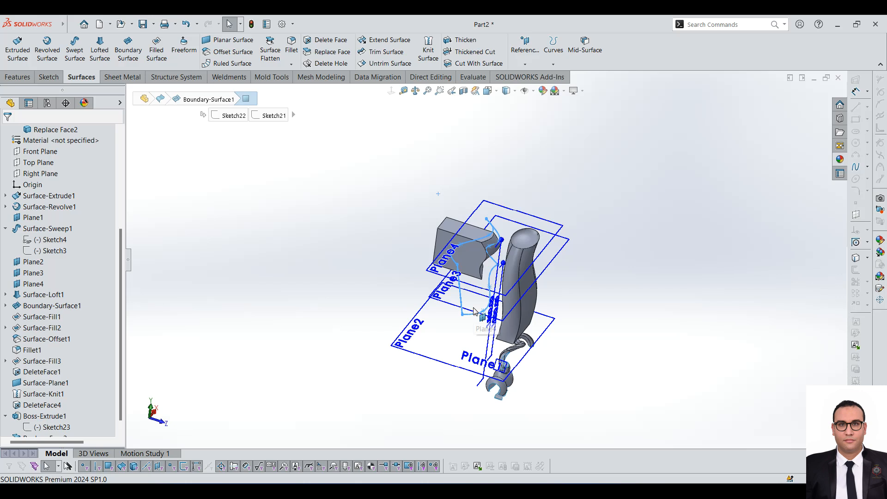
pyautogui.scroll(-3, 457, 271)
pyautogui.moveTo(467, 277); pyautogui.dragTo(460, 232, button='middle')
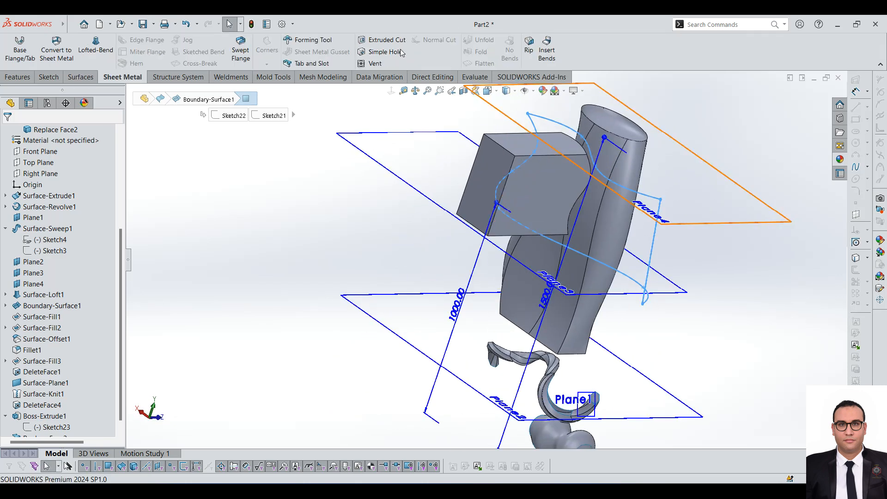
pyautogui.click(82, 77)
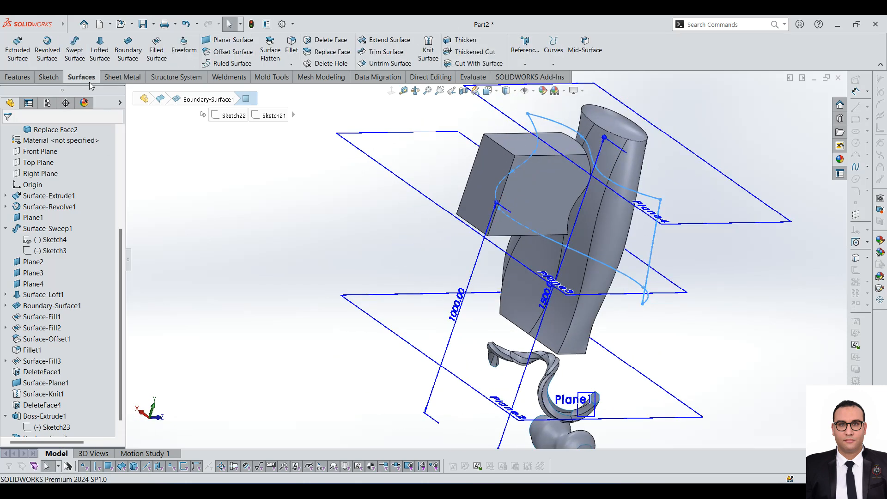
pyautogui.click(49, 78)
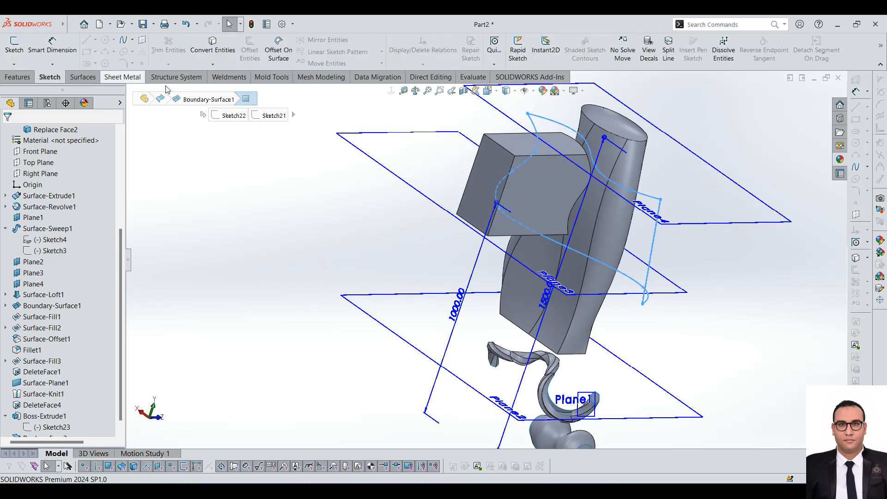
pyautogui.click(122, 77)
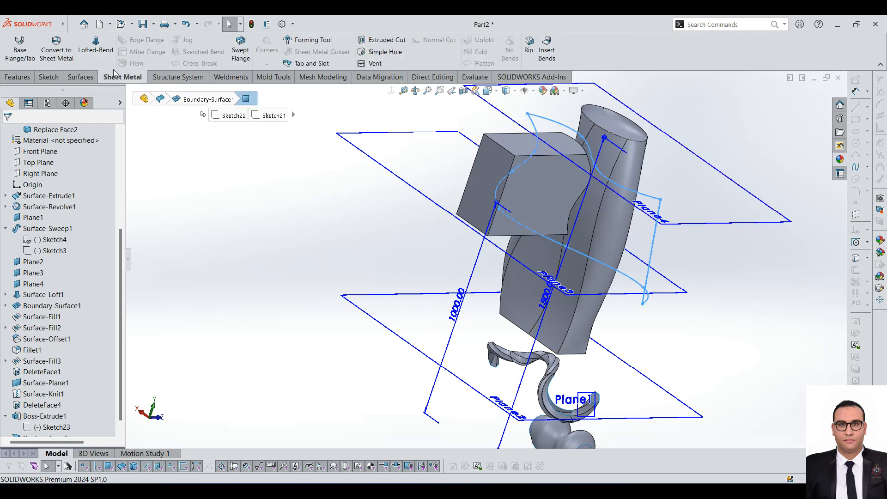
pyautogui.click(92, 77)
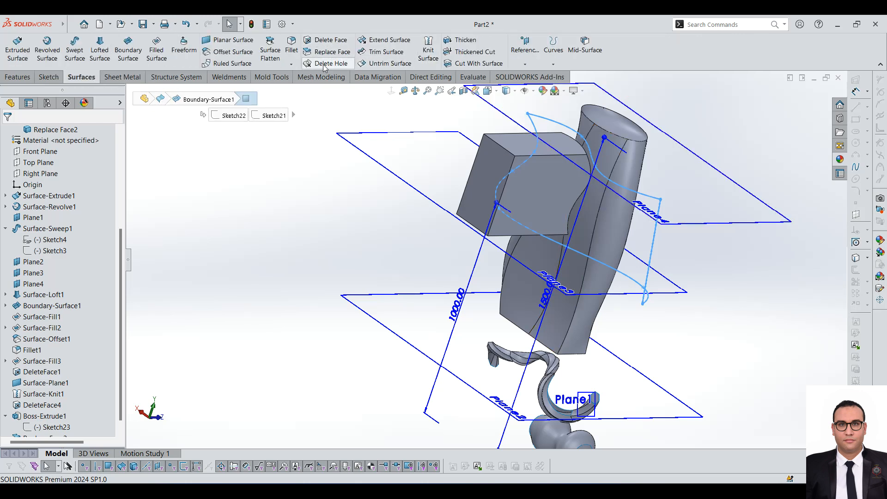
pyautogui.scroll(-5, 580, 402)
pyautogui.scroll(3, 476, 295)
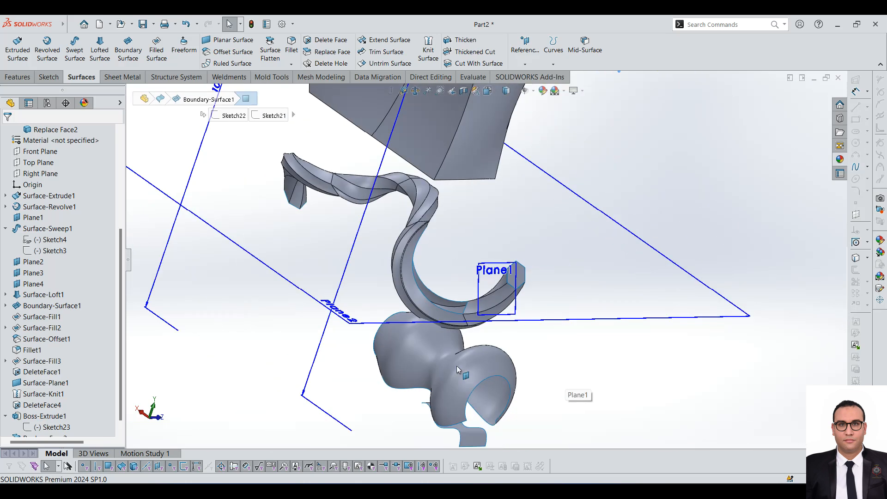
pyautogui.scroll(-2, 462, 367)
pyautogui.moveTo(489, 371); pyautogui.dragTo(481, 351, button='middle')
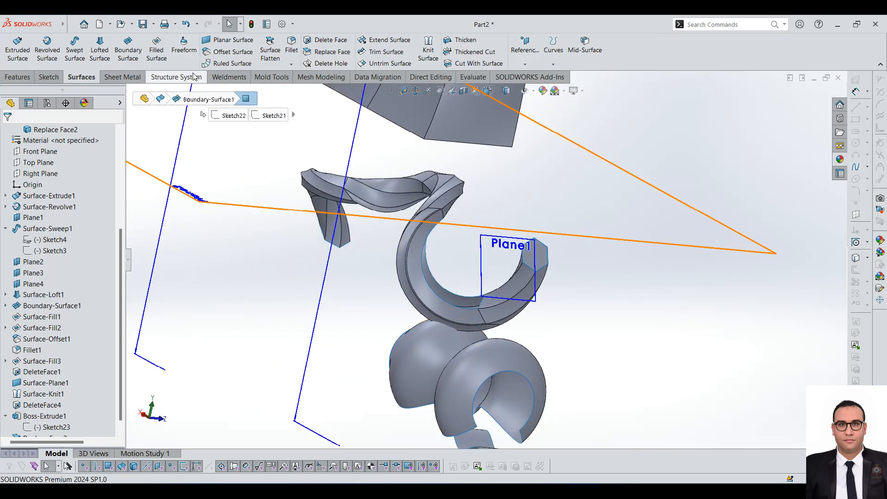
pyautogui.click(331, 63)
pyautogui.scroll(-3, 487, 392)
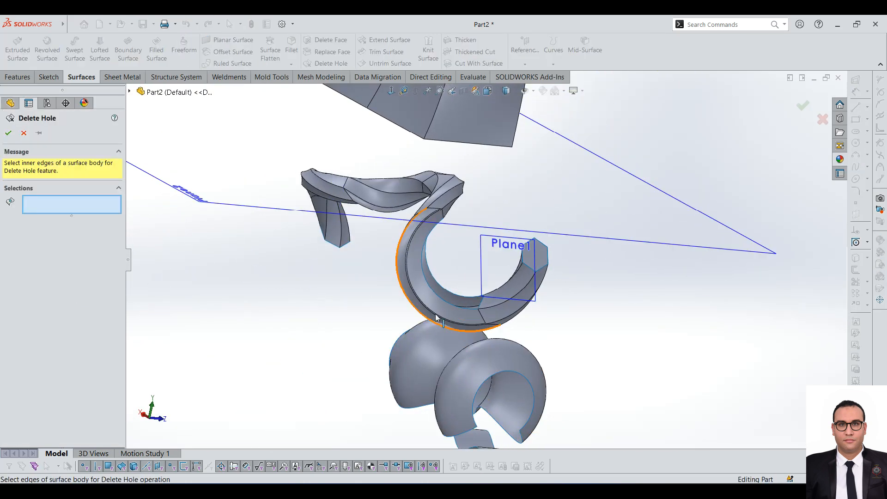
pyautogui.moveTo(165, 296); pyautogui.dragTo(522, 358, button='middle')
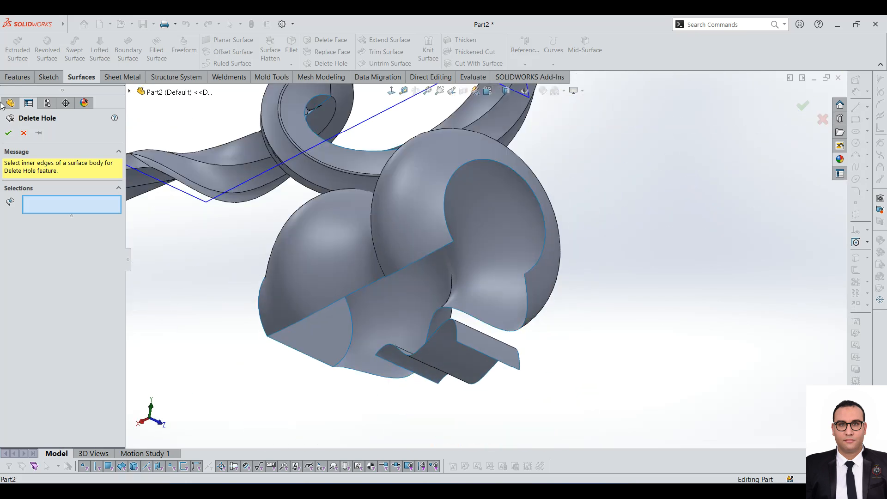
pyautogui.click(23, 133)
# - Sketch a circle about 69 mm in diameter on the block's large flat side face, nearer the end opposite the wavy face
pyautogui.scroll(6, 347, 199)
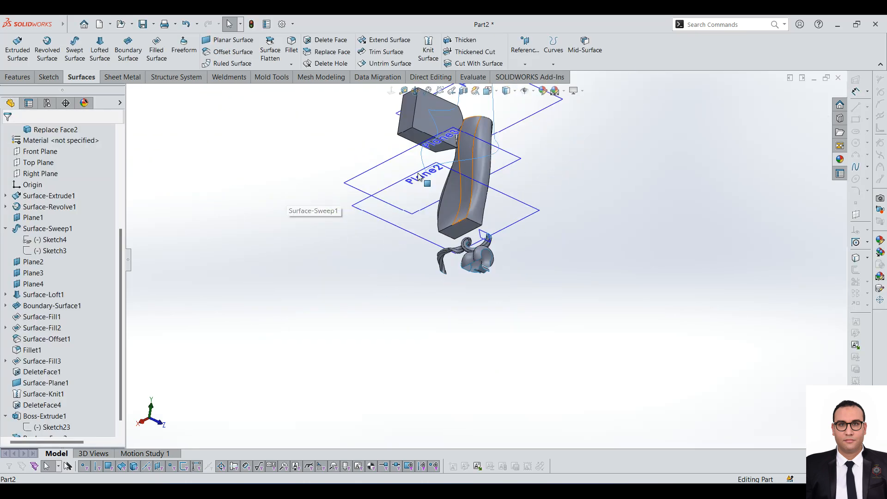
pyautogui.click(427, 129)
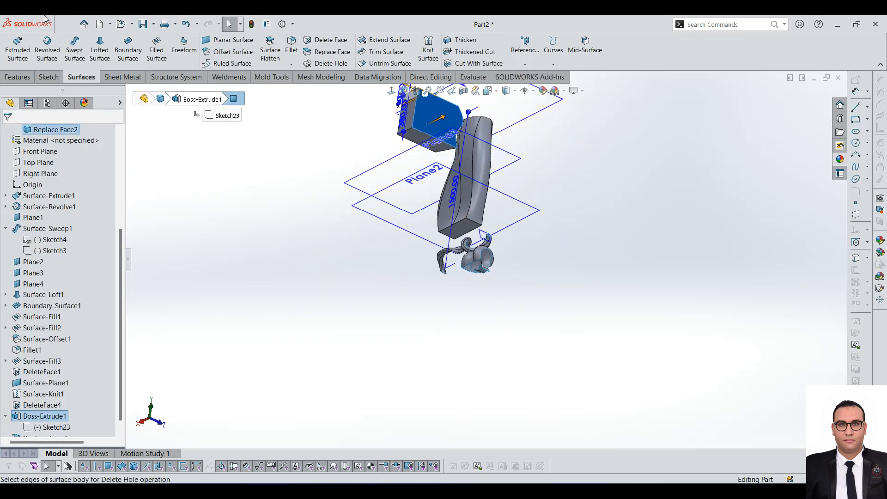
pyautogui.click(48, 77)
pyautogui.click(14, 46)
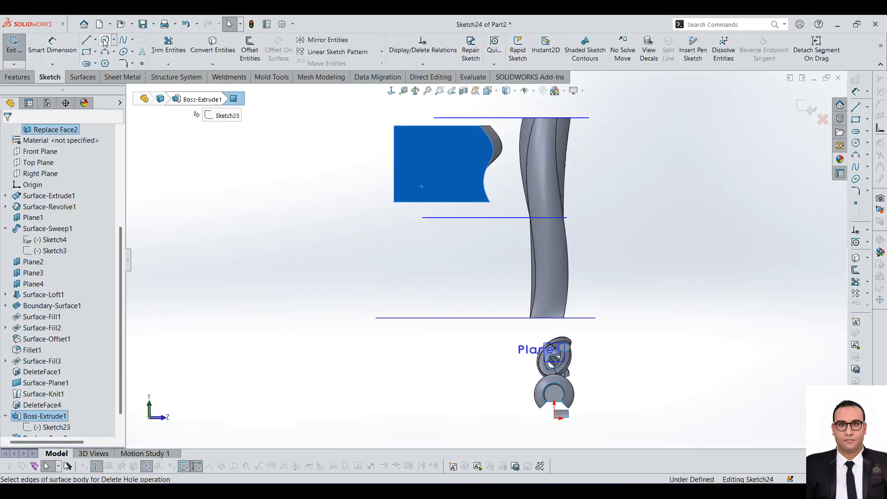
pyautogui.scroll(-3, 406, 141)
pyautogui.moveTo(453, 232); pyautogui.dragTo(468, 233)
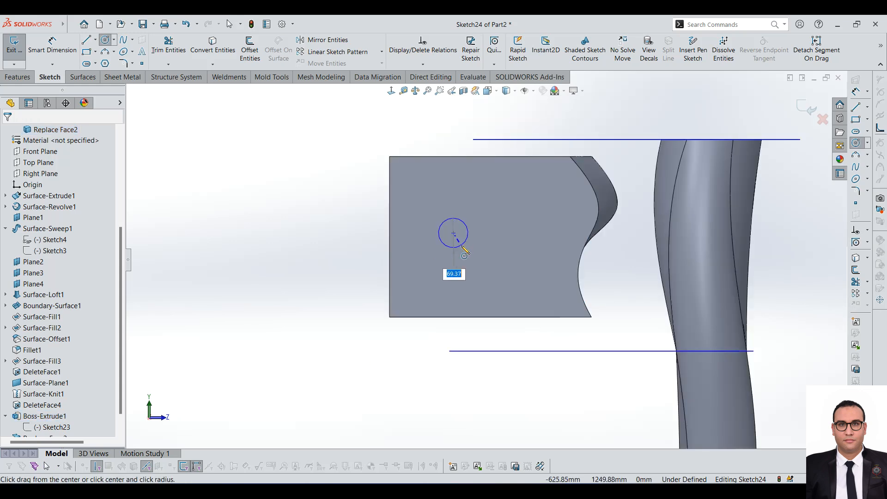
# - Cut the circle through the block with an Extruded Cut set to Through All
pyautogui.click(23, 80)
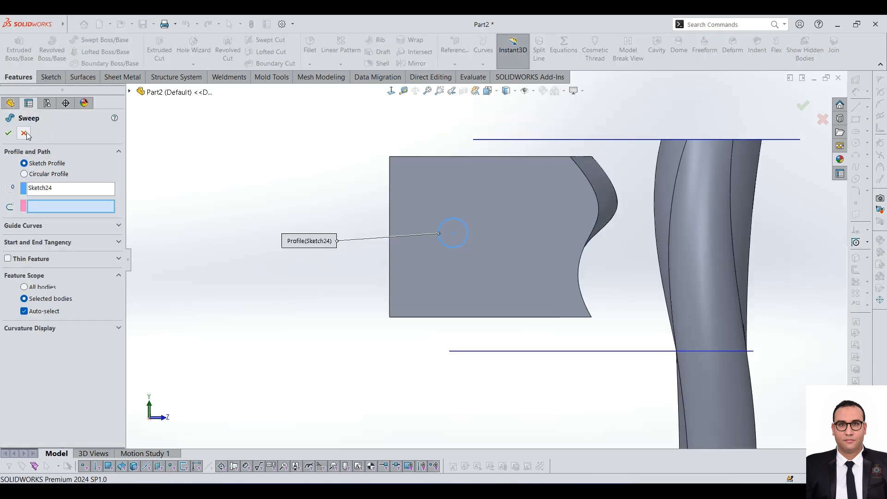
pyautogui.click(25, 134)
pyautogui.click(165, 50)
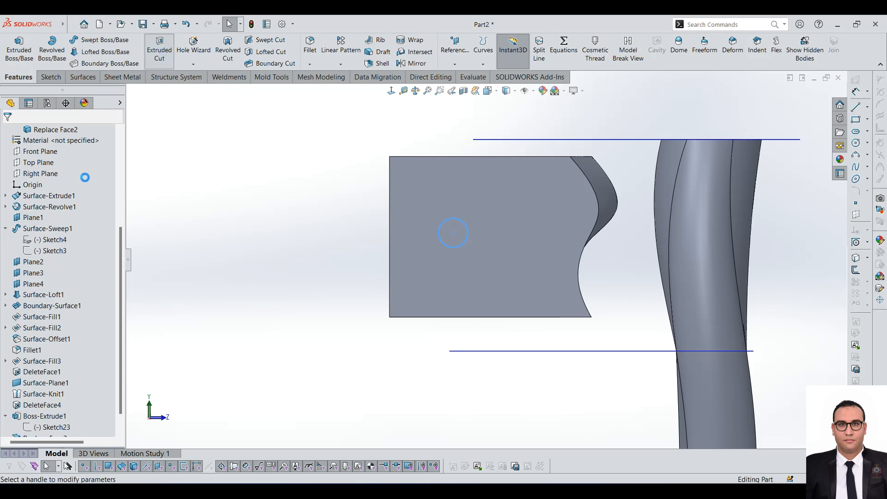
pyautogui.click(51, 197)
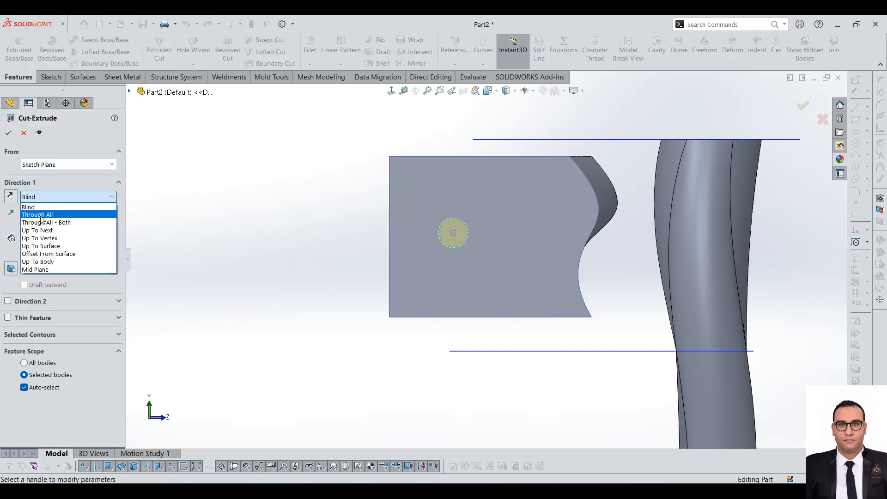
pyautogui.click(40, 215)
pyautogui.press('Return')
pyautogui.moveTo(461, 233); pyautogui.dragTo(450, 261, button='middle')
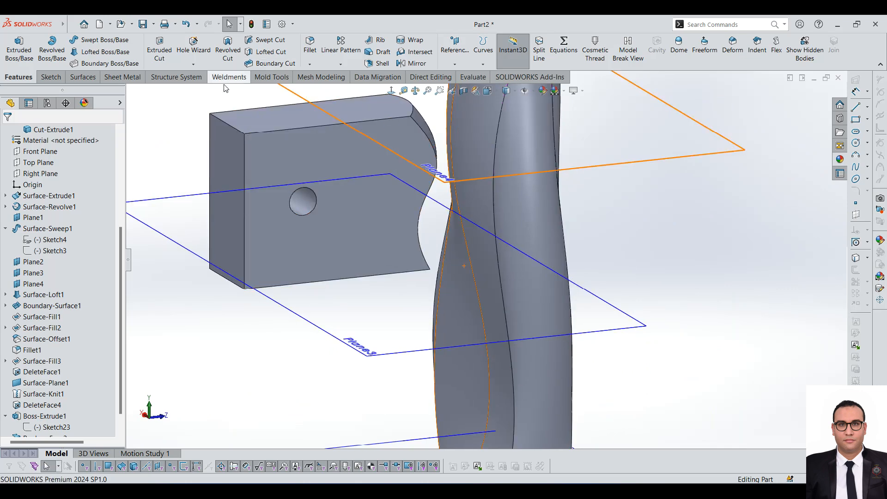
pyautogui.click(85, 78)
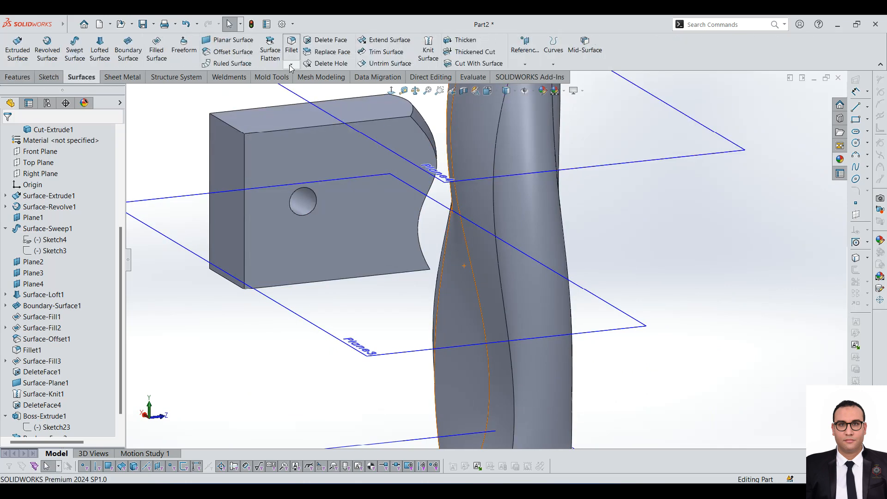
pyautogui.click(325, 64)
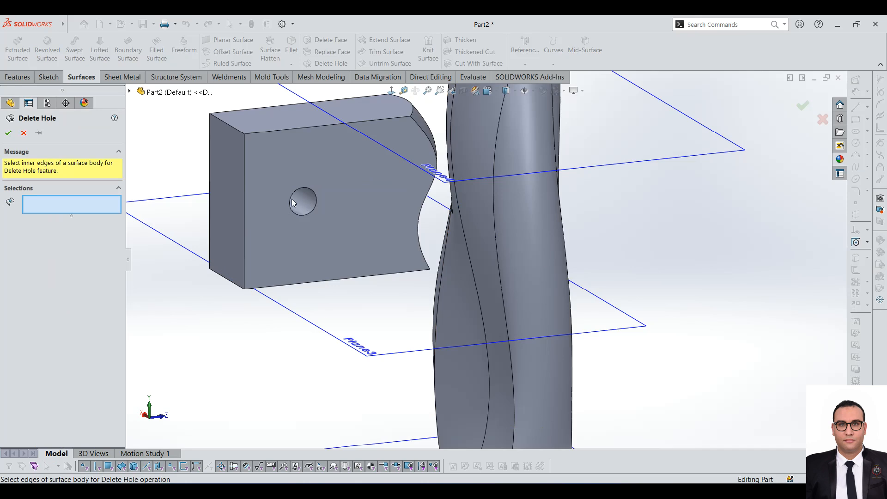
pyautogui.scroll(-1, 112, 122)
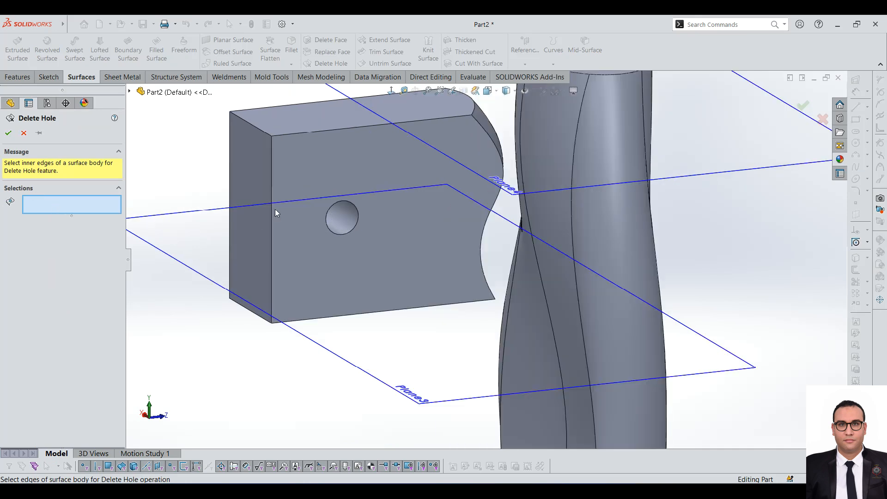
pyautogui.scroll(5, 450, 248)
pyautogui.scroll(-3, 450, 247)
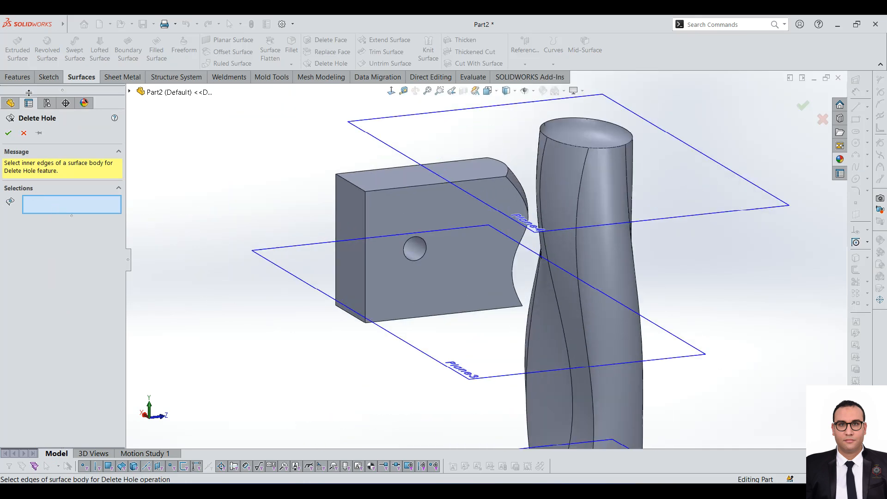
pyautogui.click(39, 133)
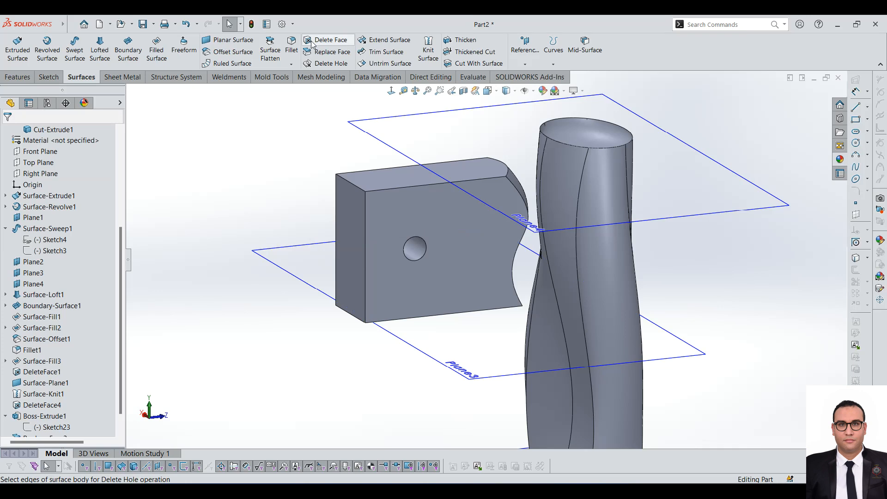
# - Remove the block's round hole by deleting its cylindrical face with Delete Face set to Delete and Patch
pyautogui.click(312, 41)
pyautogui.click(71, 239)
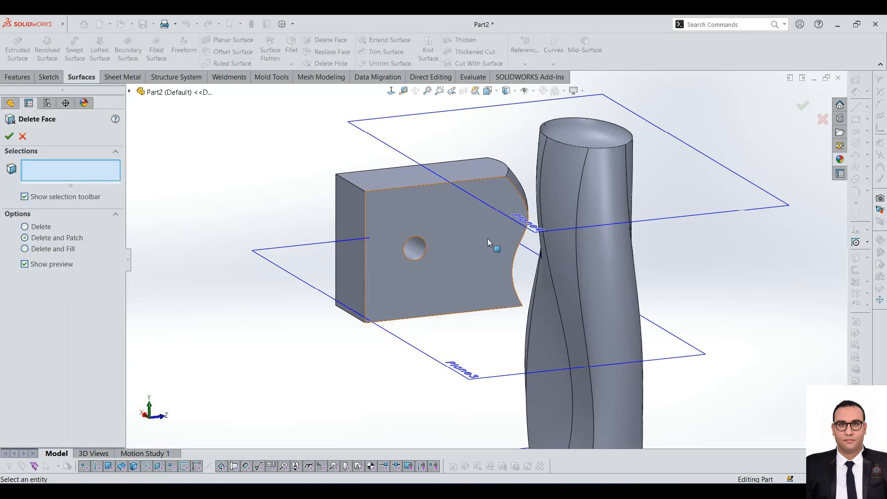
pyautogui.click(414, 249)
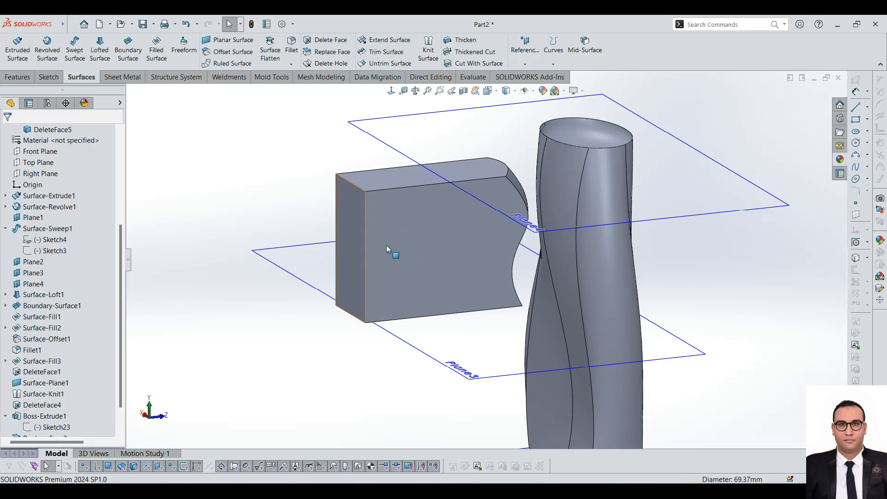
# - Suppress the DeleteFace4 feature that shapes the top face of the lofted column
pyautogui.scroll(-5, 397, 282)
pyautogui.press('f')
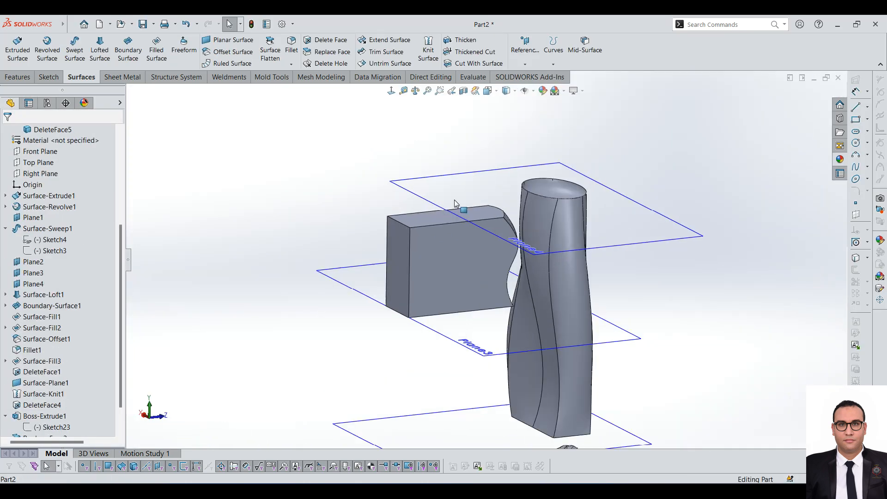
pyautogui.scroll(-2, 453, 231)
pyautogui.moveTo(461, 261); pyautogui.dragTo(435, 243, button='middle')
pyautogui.scroll(4, 368, 164)
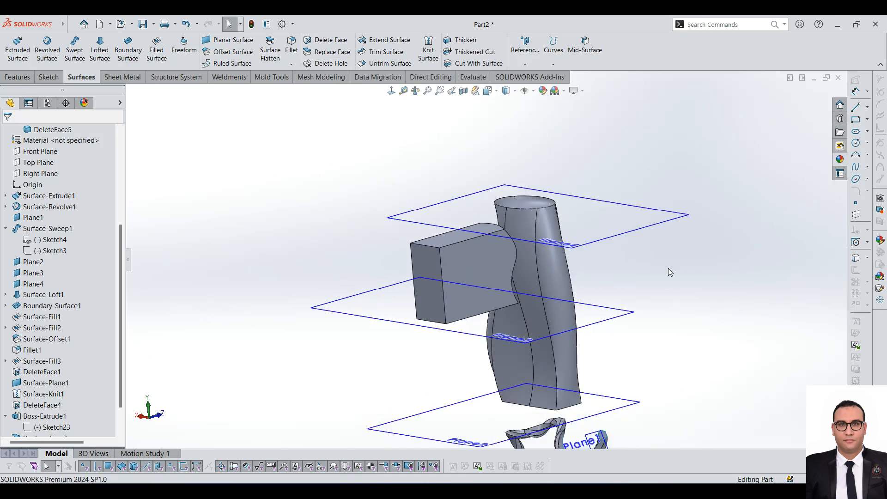
pyautogui.scroll(-4, 487, 176)
pyautogui.moveTo(488, 176); pyautogui.dragTo(374, 123, button='middle')
pyautogui.click(371, 113)
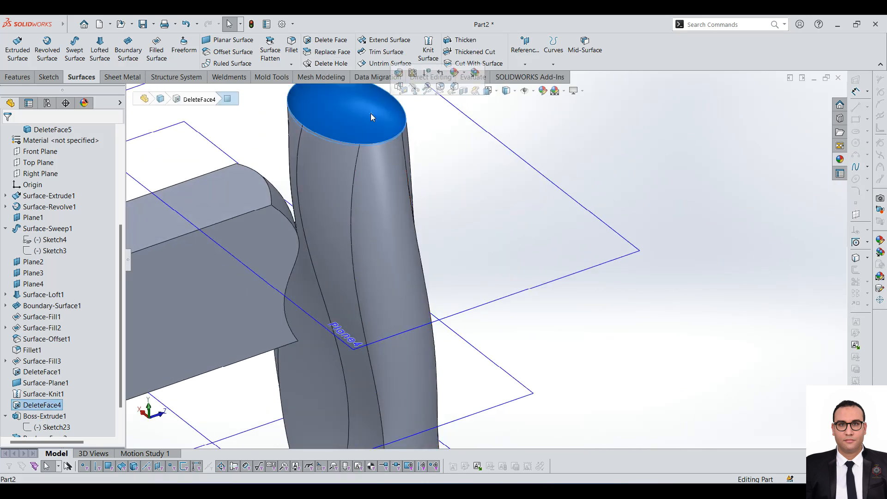
pyautogui.click(46, 405)
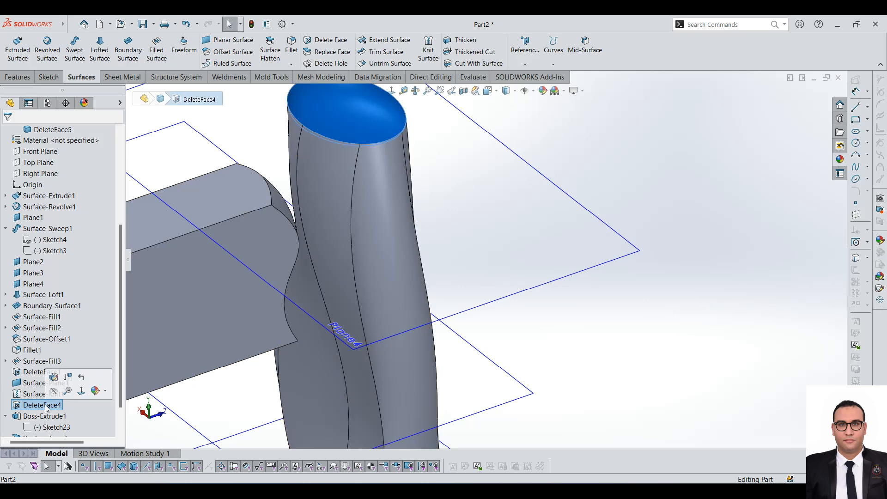
pyautogui.click(53, 390)
# - Examine the column's top and loft faces, the Surface-Knit1 feature and the entries in the solid bodies folder
pyautogui.moveTo(364, 245); pyautogui.dragTo(466, 155, button='middle')
pyautogui.click(467, 155)
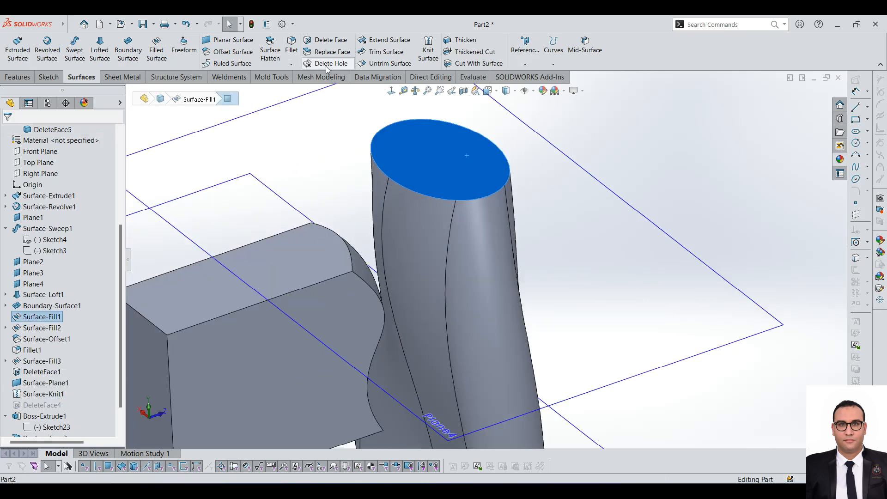
pyautogui.moveTo(536, 165); pyautogui.dragTo(500, 147, button='middle')
pyautogui.scroll(-3, 499, 138)
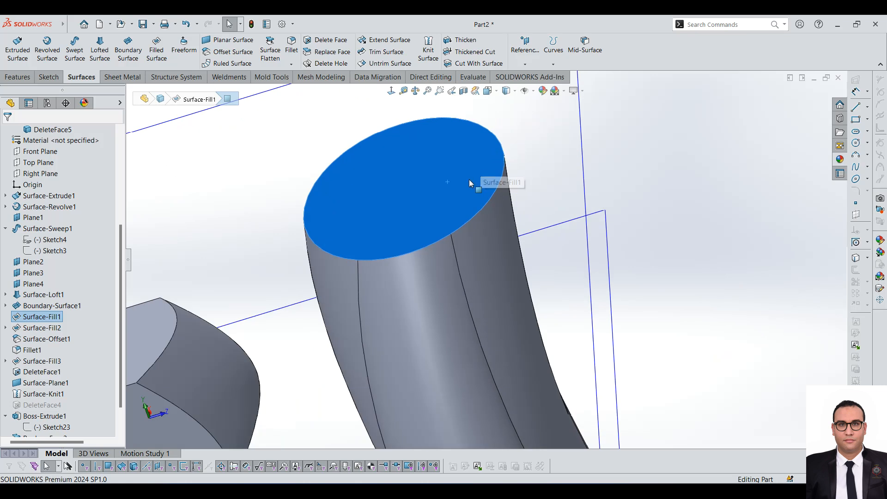
pyautogui.scroll(3, 469, 182)
pyautogui.click(424, 235)
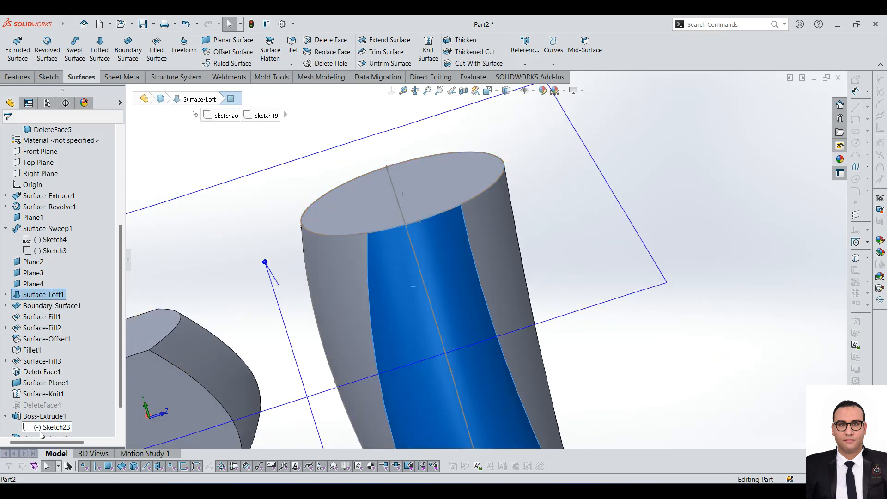
pyautogui.scroll(-1, 51, 353)
pyautogui.click(51, 364)
pyautogui.scroll(9, 439, 373)
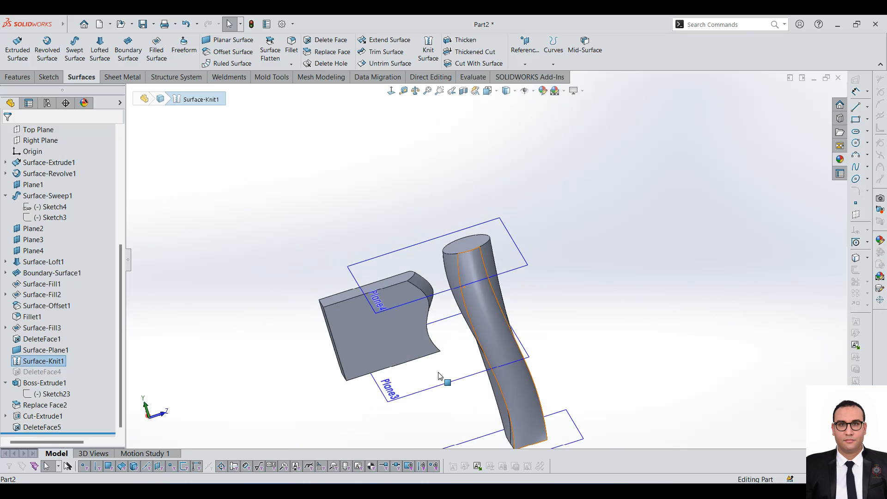
pyautogui.scroll(-3, 479, 351)
pyautogui.click(507, 273)
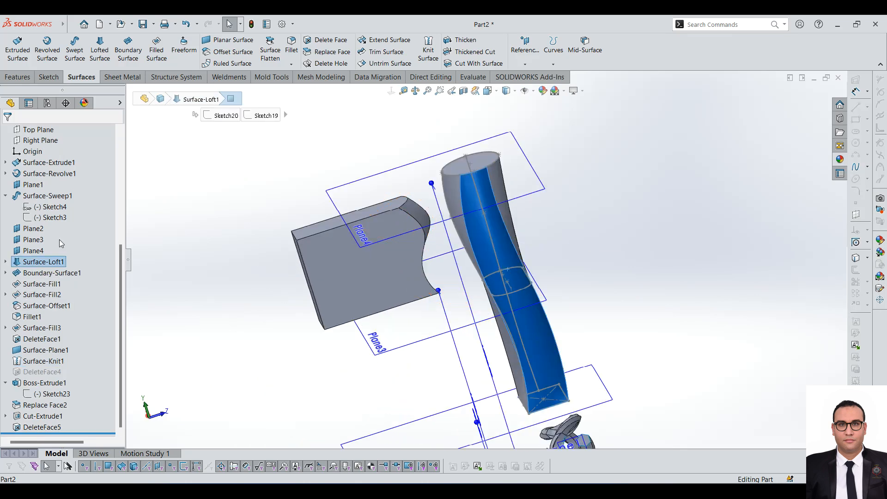
pyautogui.scroll(5, 81, 228)
pyautogui.click(40, 284)
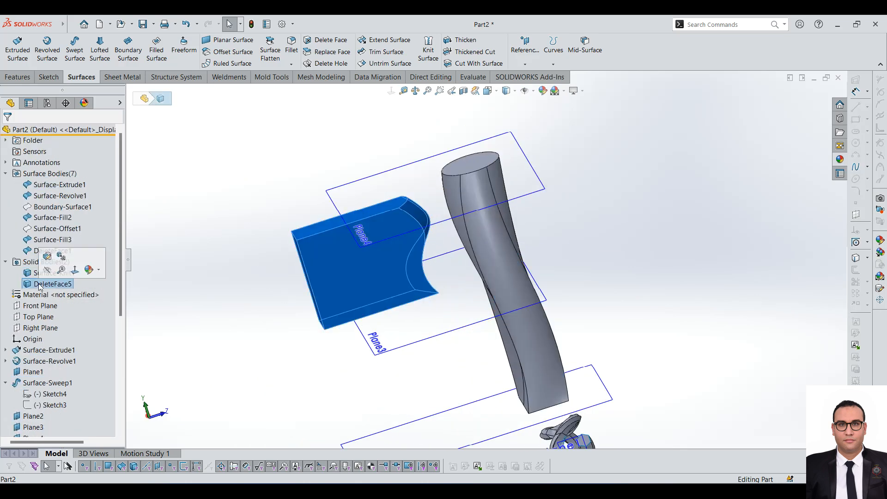
pyautogui.click(36, 274)
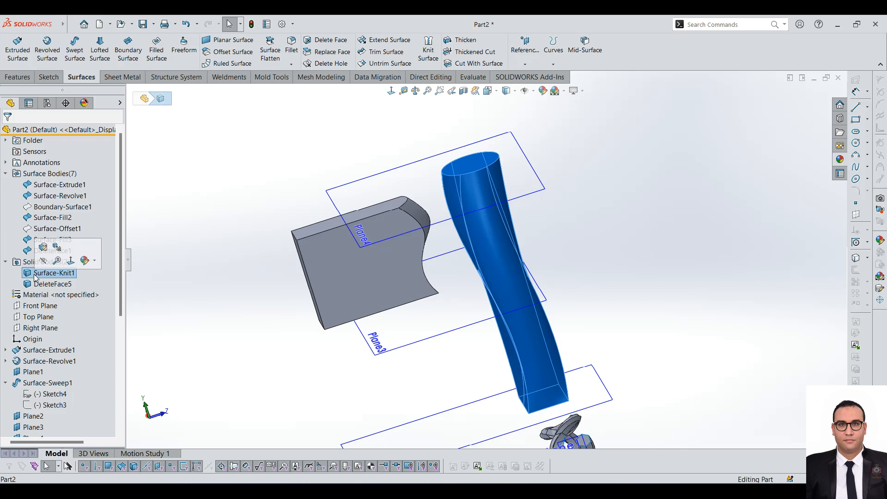
# - Edit the column's Surface-Knit1 feature with Create solid turned off so the column becomes a surface body
pyautogui.scroll(-5, 59, 305)
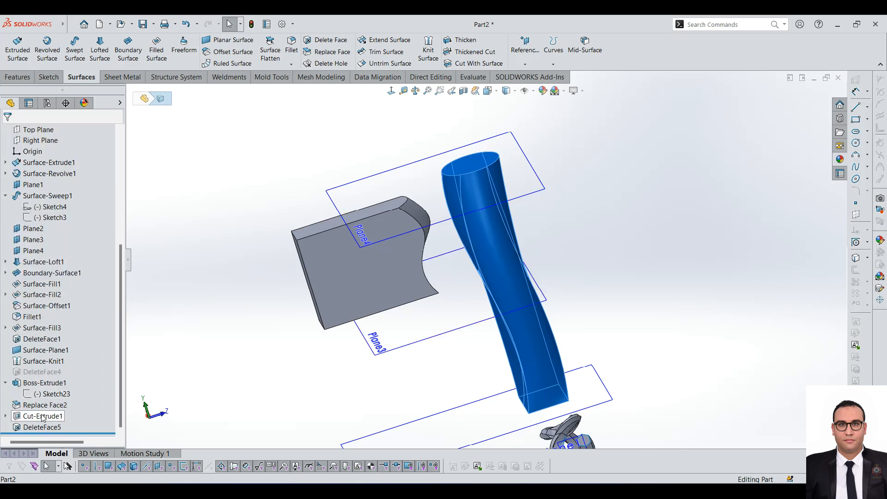
pyautogui.click(62, 332)
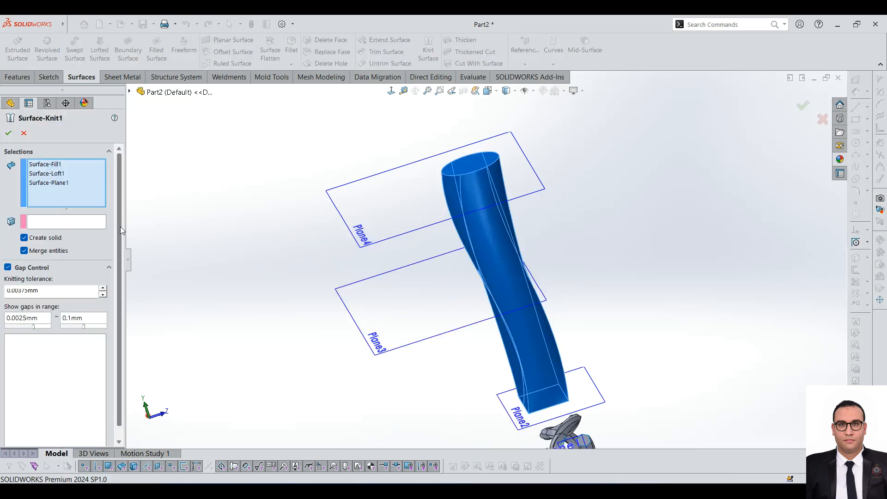
pyautogui.click(44, 237)
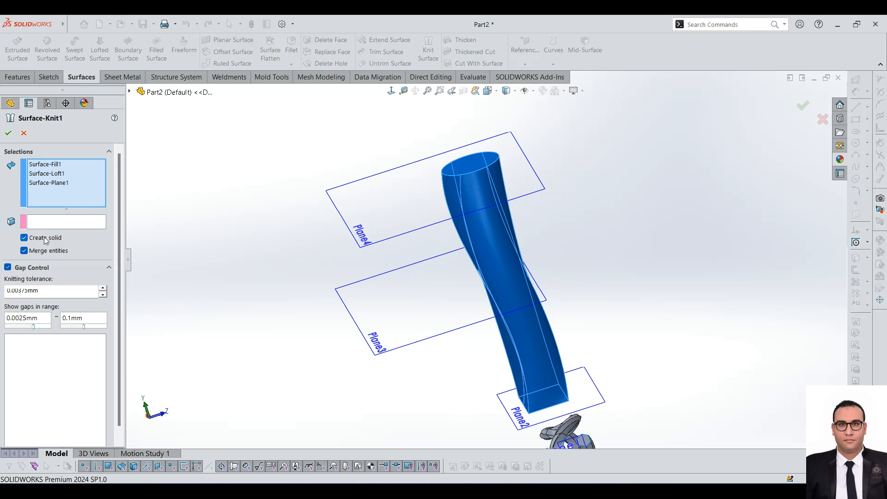
pyautogui.click(8, 133)
# - Start a new sketch on the flat rectangular end face of the block beside the column
pyautogui.scroll(-3, 497, 189)
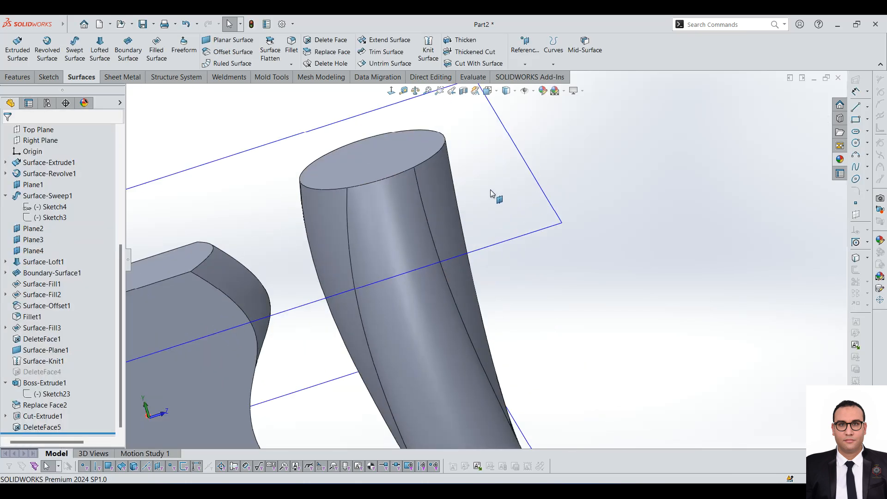
pyautogui.scroll(5, 497, 189)
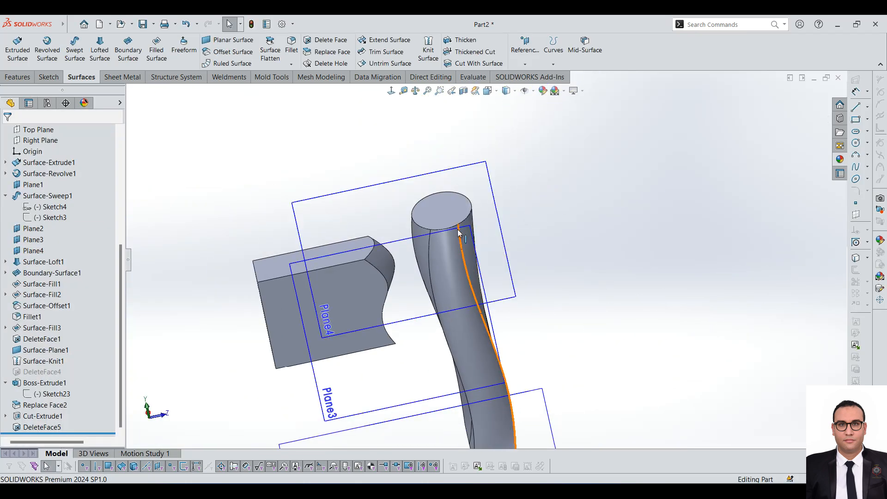
pyautogui.scroll(-3, 446, 222)
pyautogui.moveTo(443, 213); pyautogui.dragTo(348, 273, button='middle')
pyautogui.click(375, 255)
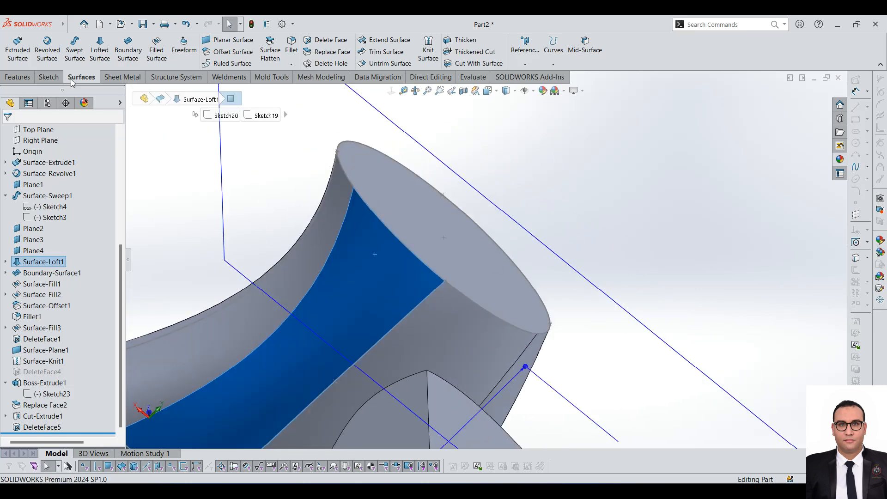
pyautogui.click(49, 77)
pyautogui.scroll(5, 483, 252)
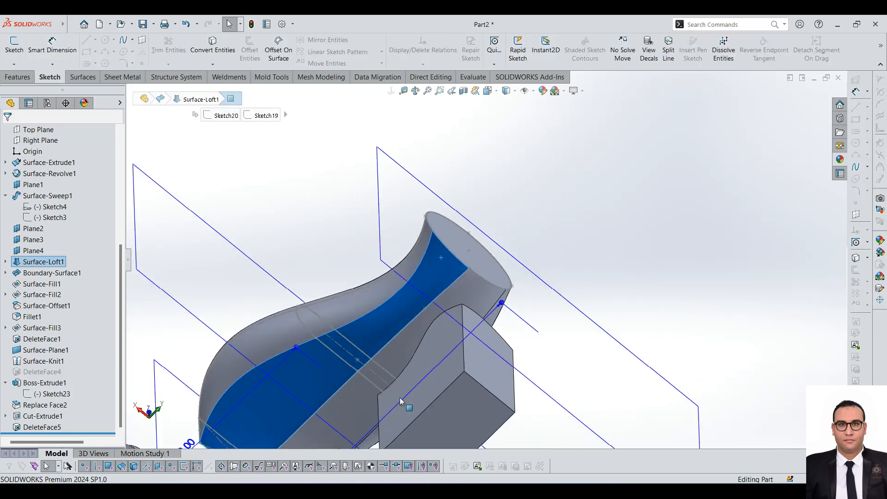
pyautogui.click(470, 401)
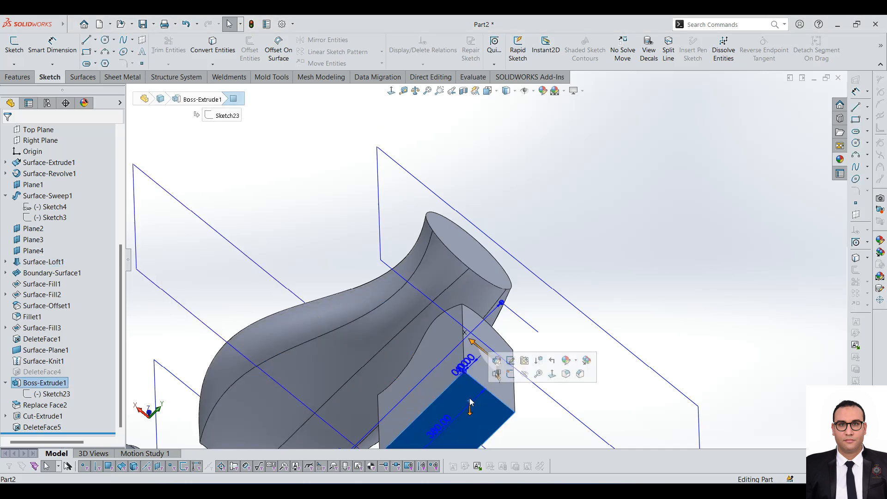
pyautogui.click(14, 45)
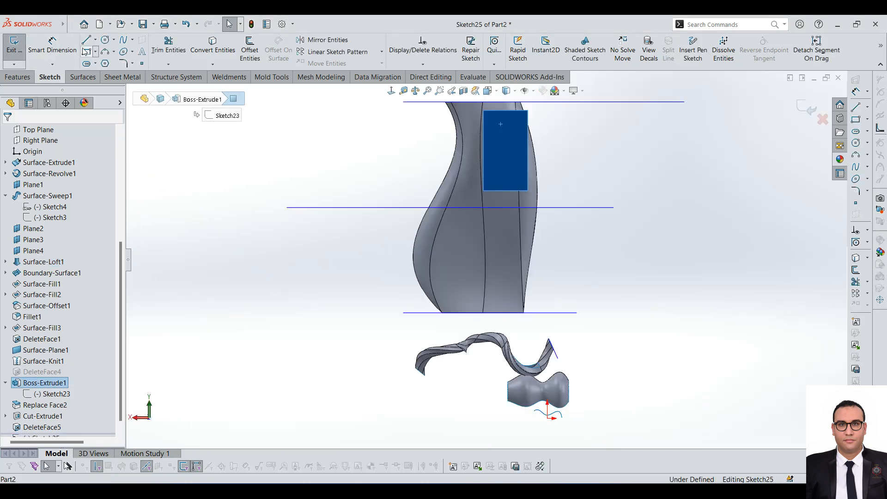
# - Sketch a corner rectangle overlapping the column's top edge at the side away from the block
pyautogui.click(86, 51)
pyautogui.scroll(2, 465, 202)
pyautogui.scroll(-5, 480, 253)
pyautogui.moveTo(399, 226); pyautogui.dragTo(417, 248)
pyautogui.scroll(-2, 339, 217)
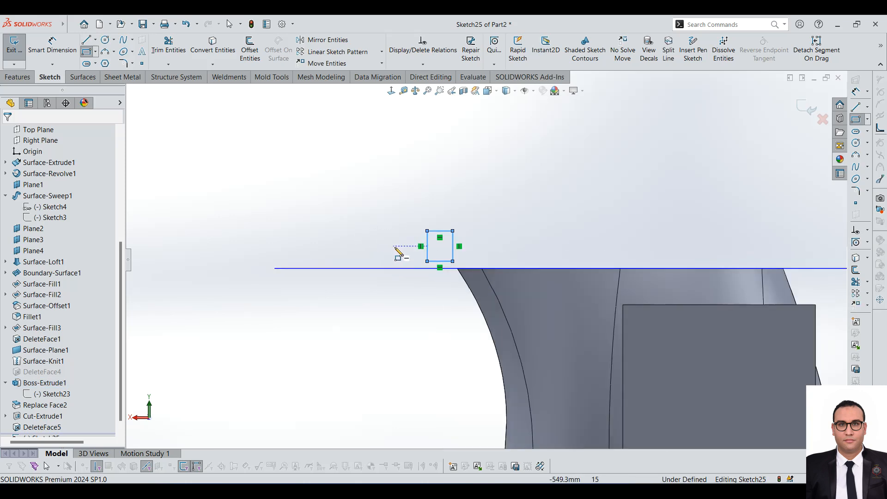
pyautogui.press('Escape')
pyautogui.moveTo(452, 262); pyautogui.dragTo(565, 368)
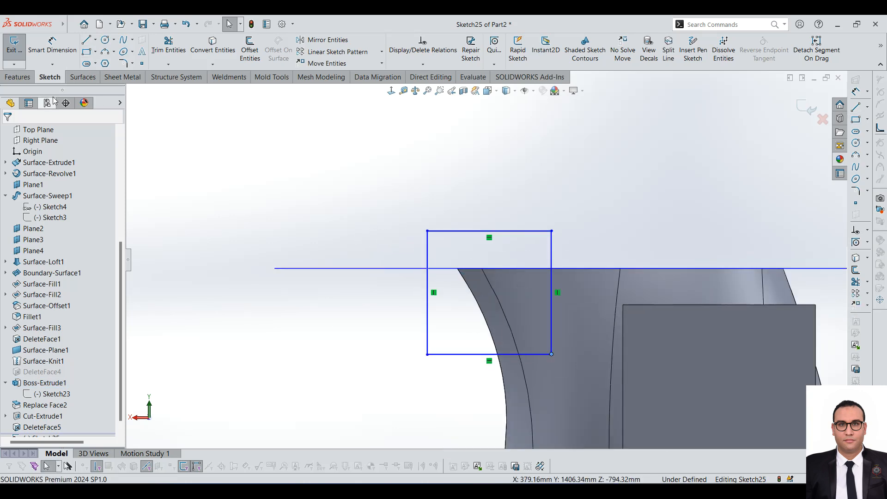
# - Try to cut the column with the rectangle sketch using an Extruded Cut set to Through All
pyautogui.click(18, 77)
pyautogui.click(160, 50)
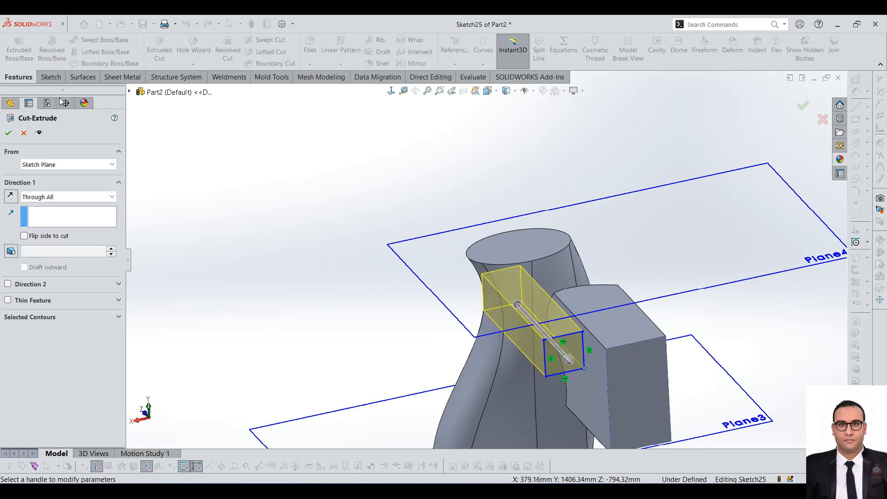
pyautogui.click(8, 133)
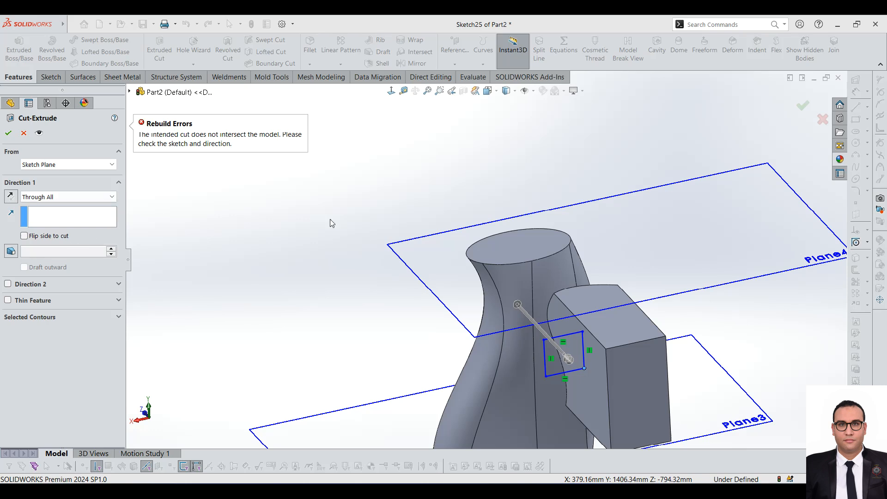
pyautogui.scroll(5, 478, 318)
pyautogui.click(23, 133)
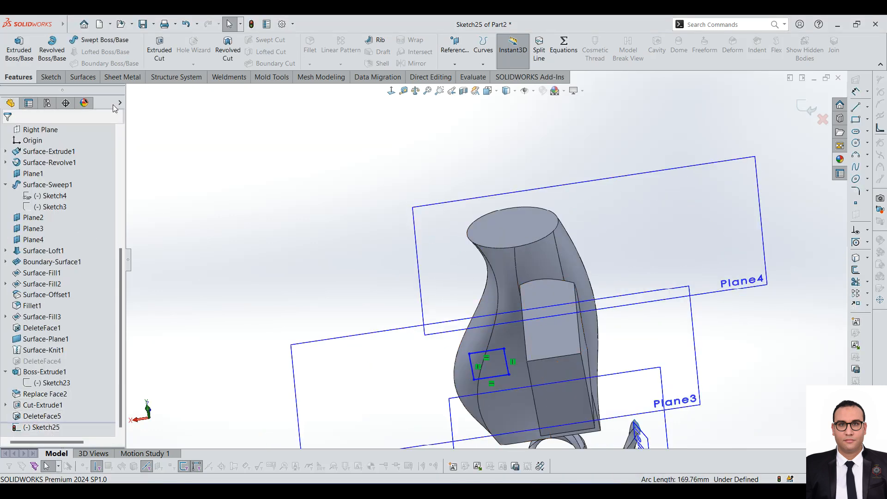
# - Trim the column's knit surface with the rectangle sketch as a Standard trim, removing the piece at its upper corner
pyautogui.click(83, 76)
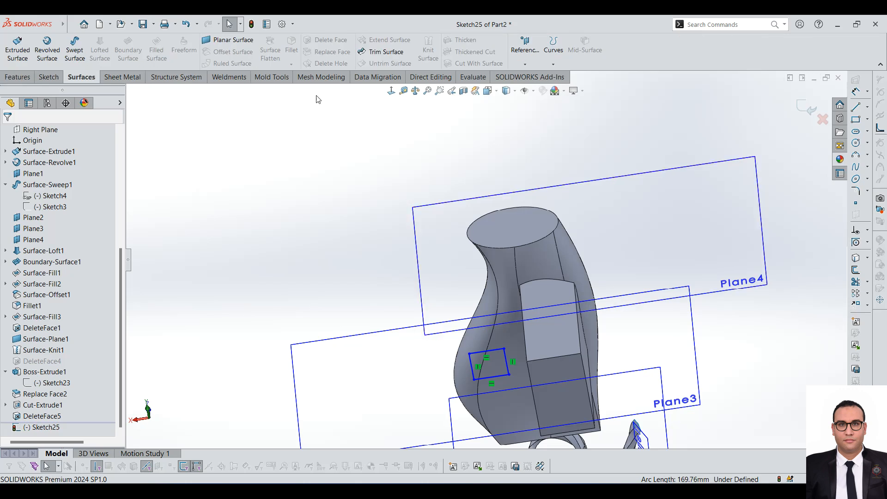
pyautogui.click(383, 53)
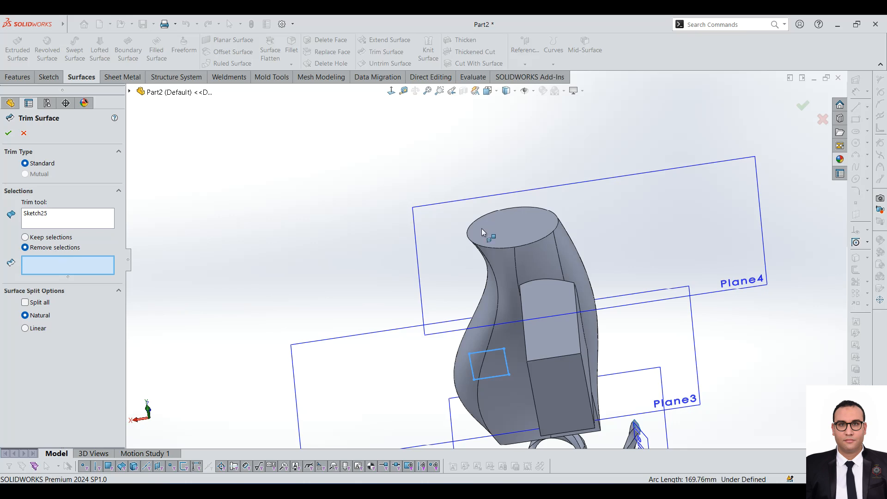
pyautogui.click(493, 259)
pyautogui.moveTo(426, 271); pyautogui.dragTo(477, 193, button='middle')
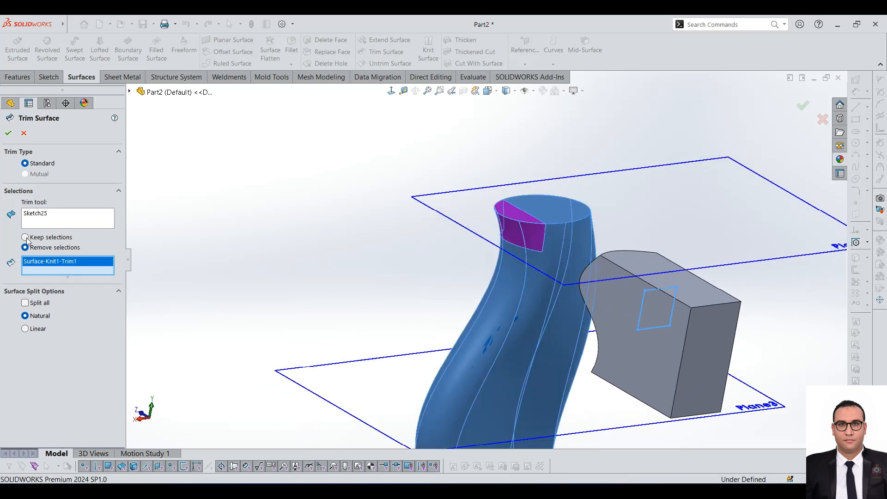
pyautogui.click(8, 133)
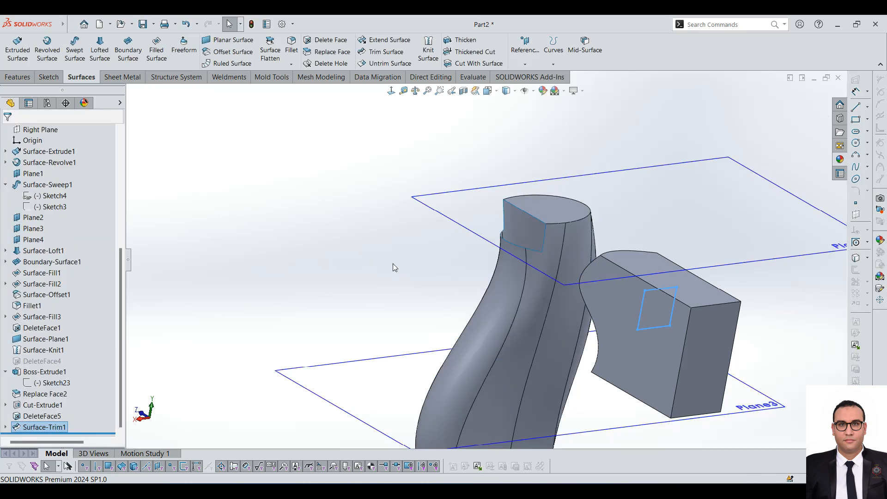
# - Examine the opening at the column's trimmed upper corner and review the trim tool and removed piece in Surface-Trim1
pyautogui.scroll(-3, 552, 234)
pyautogui.scroll(-3, 519, 272)
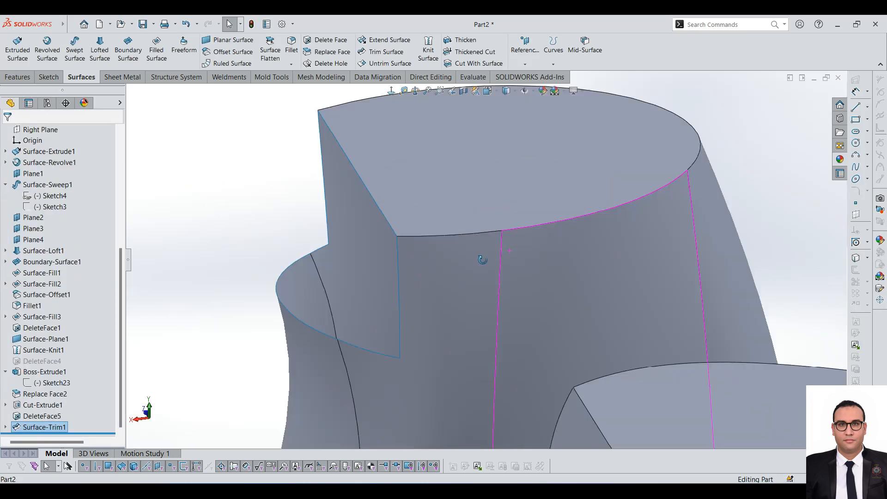
pyautogui.moveTo(482, 257); pyautogui.dragTo(477, 272, button='middle')
pyautogui.scroll(5, 476, 272)
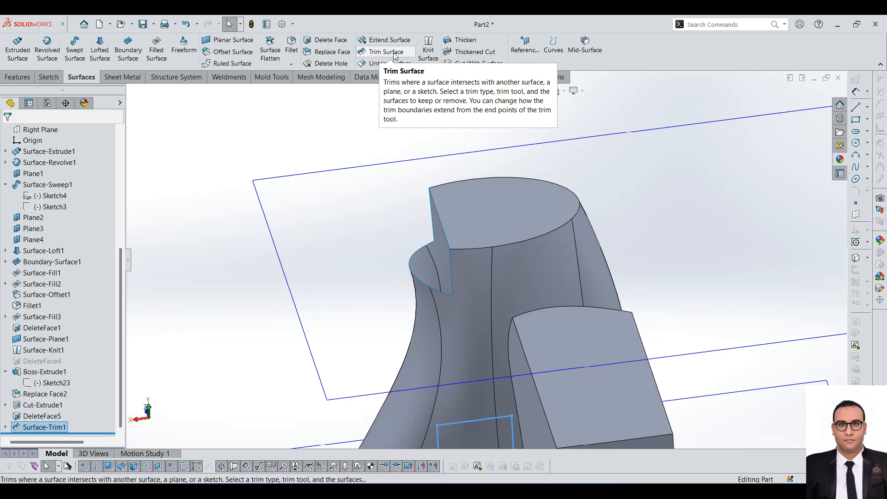
pyautogui.rightClick(43, 427)
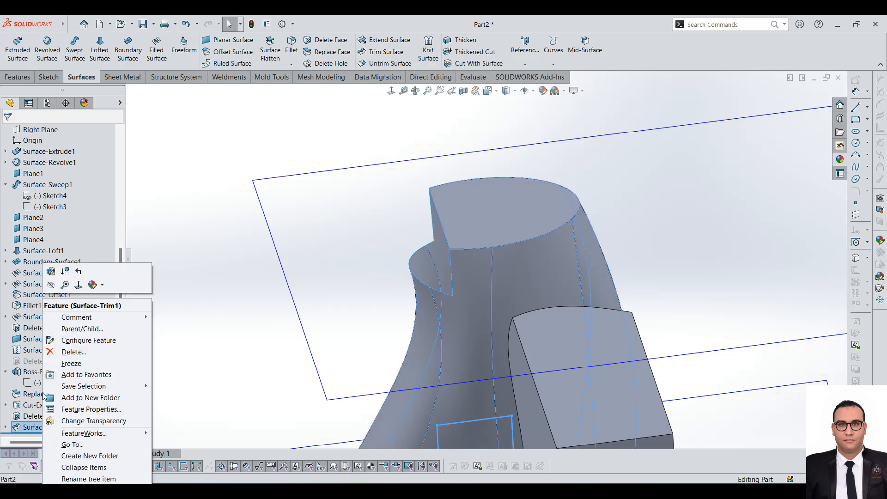
pyautogui.click(50, 271)
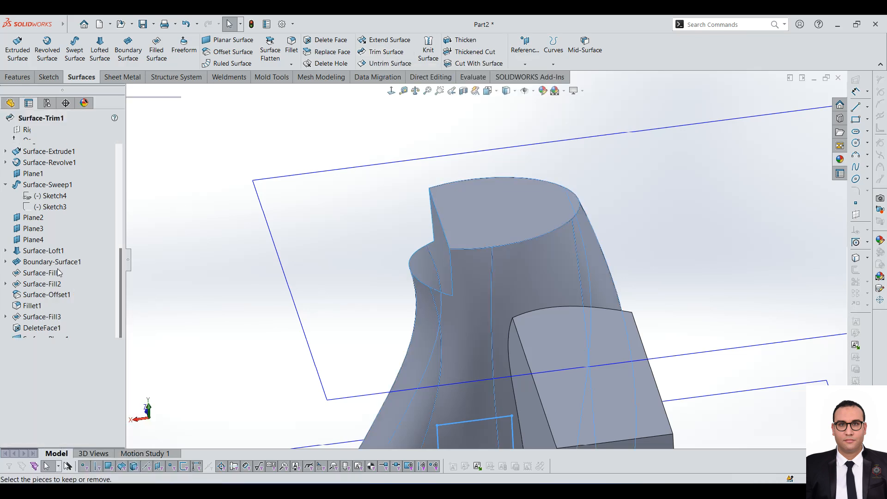
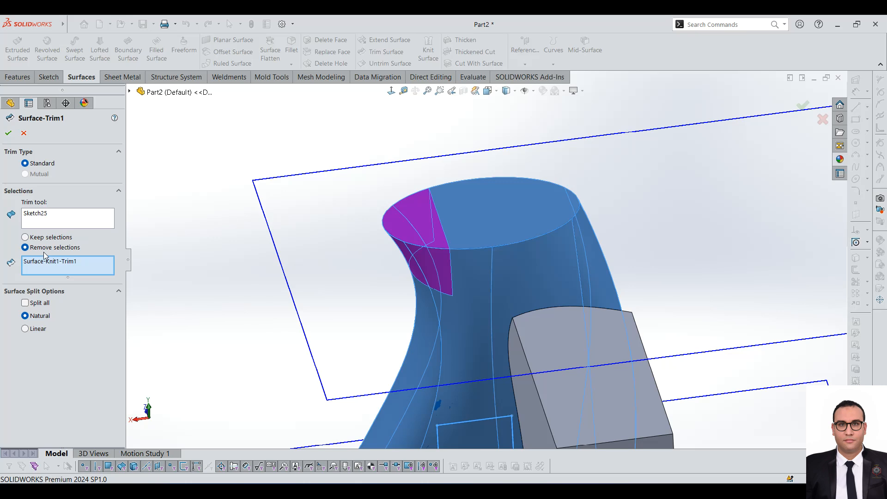
pyautogui.click(8, 133)
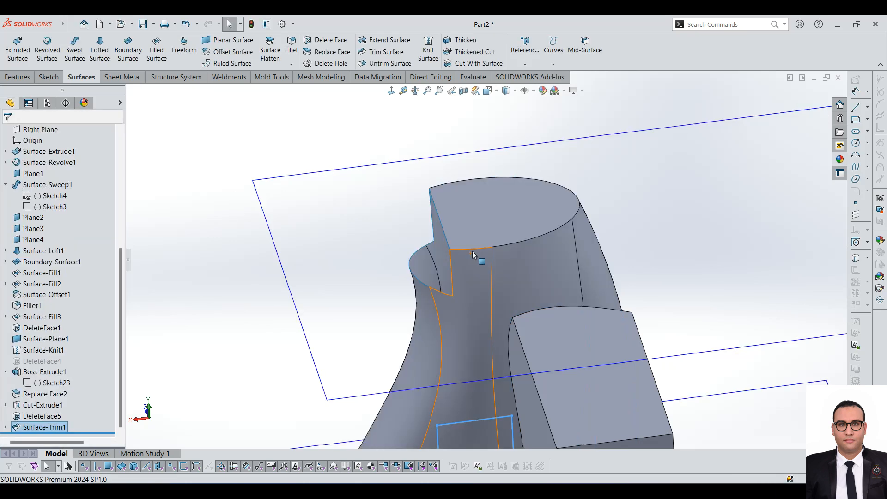
# - Close the column's trimmed corner opening with Delete Hole, selecting the opening's edges as a loop
pyautogui.click(326, 63)
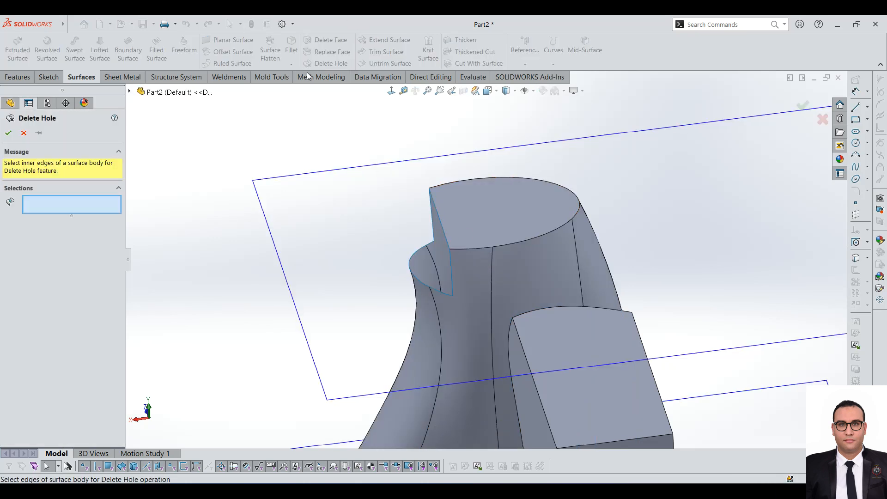
pyautogui.rightClick(440, 292)
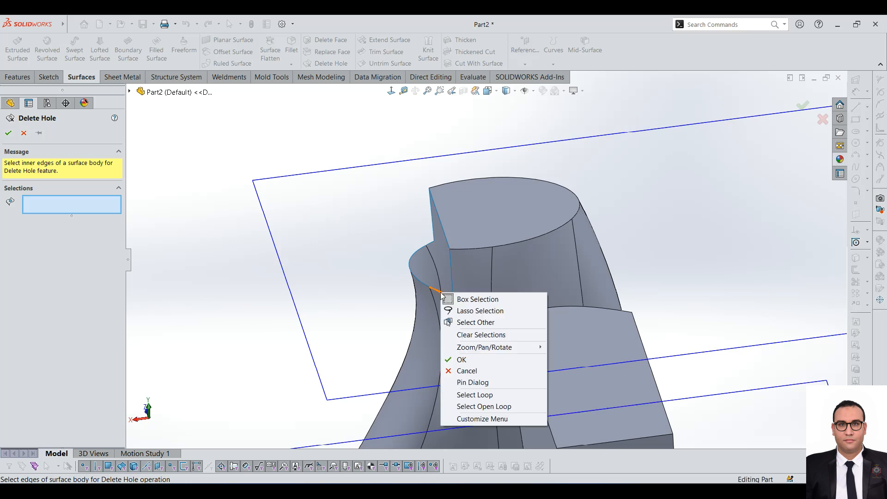
pyautogui.click(473, 395)
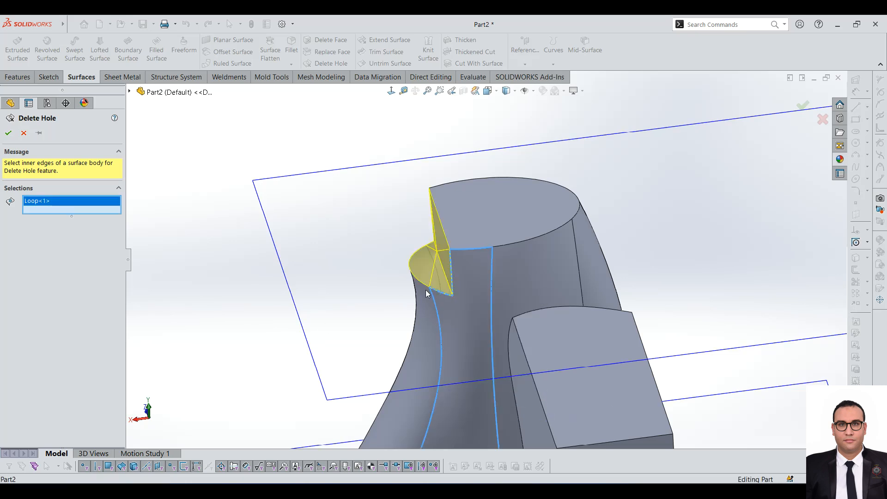
pyautogui.scroll(-2, 335, 221)
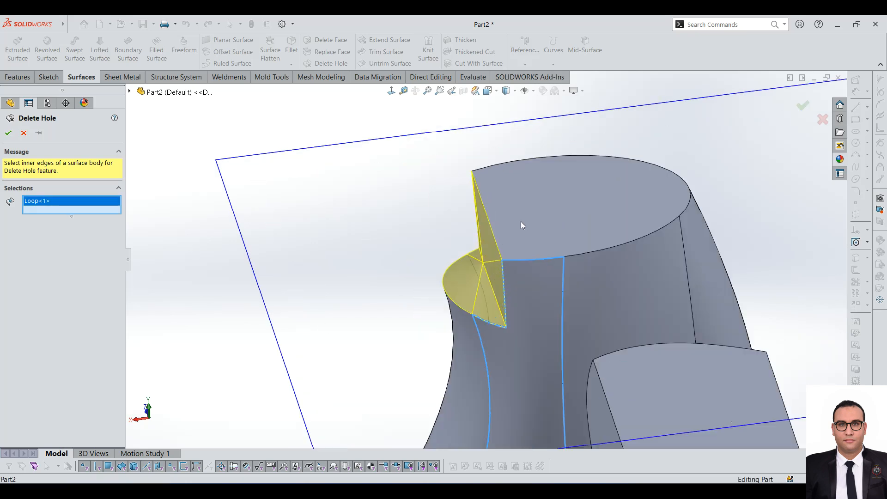
pyautogui.scroll(3, 508, 277)
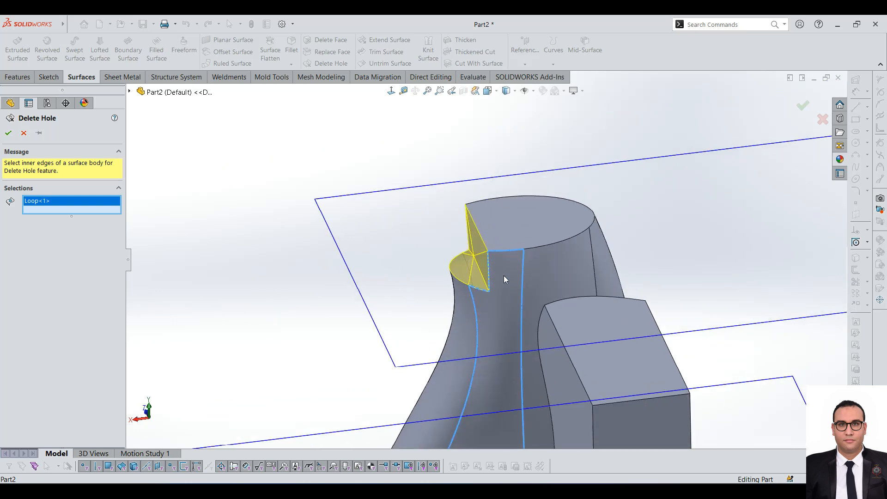
pyautogui.moveTo(504, 275); pyautogui.dragTo(504, 261, button='middle')
pyautogui.click(8, 133)
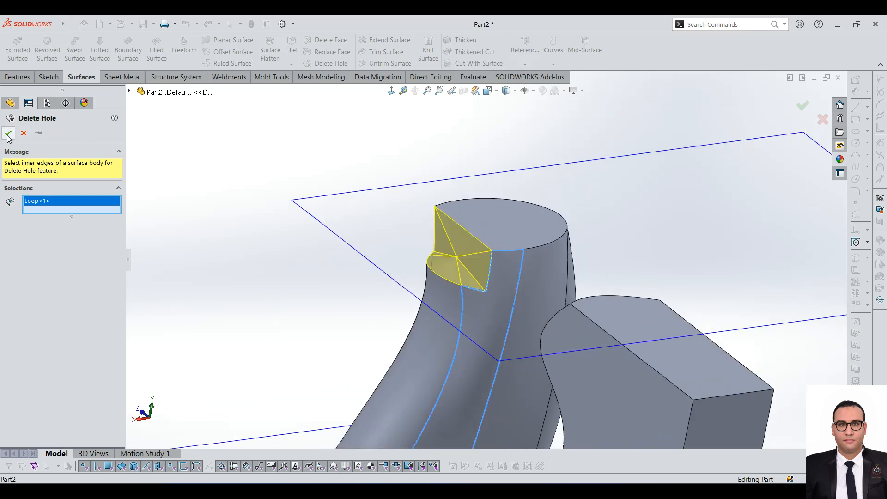
pyautogui.scroll(-3, 433, 246)
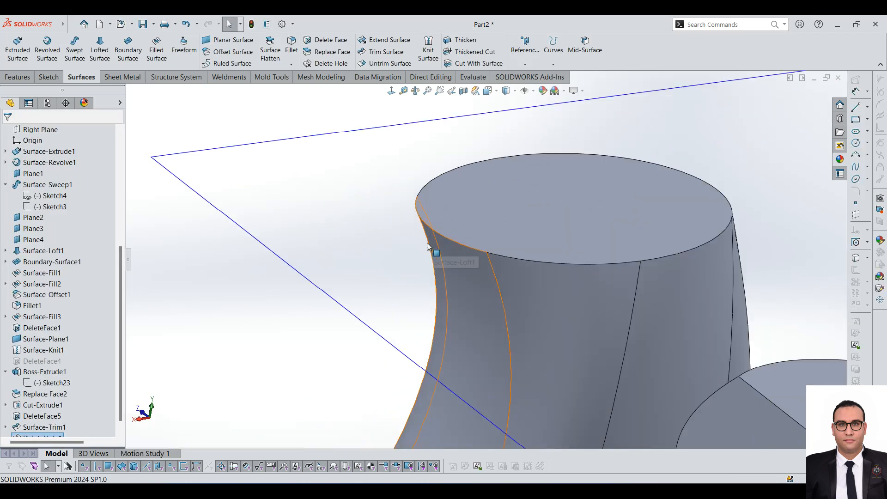
# - Remove the DeleteHole1 feature from the column
pyautogui.click(51, 436)
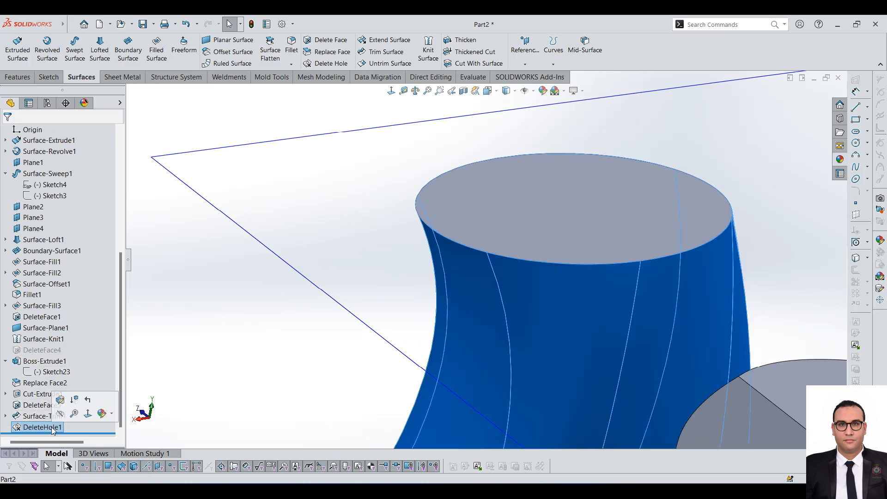
pyautogui.click(51, 428)
pyautogui.click(193, 351)
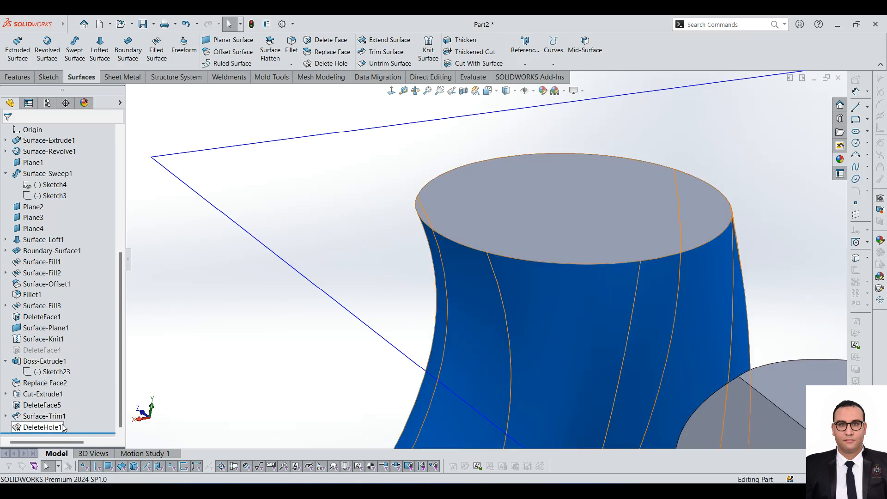
pyautogui.click(60, 427)
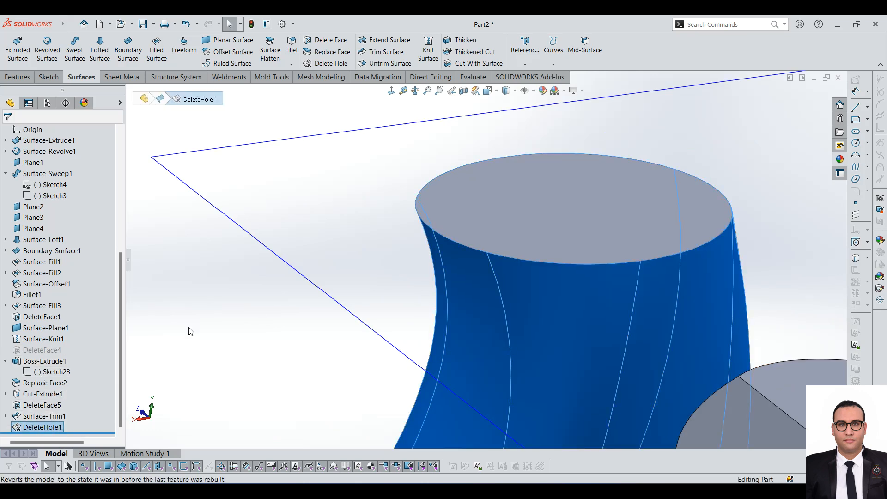
pyautogui.press('Delete')
pyautogui.press('Return')
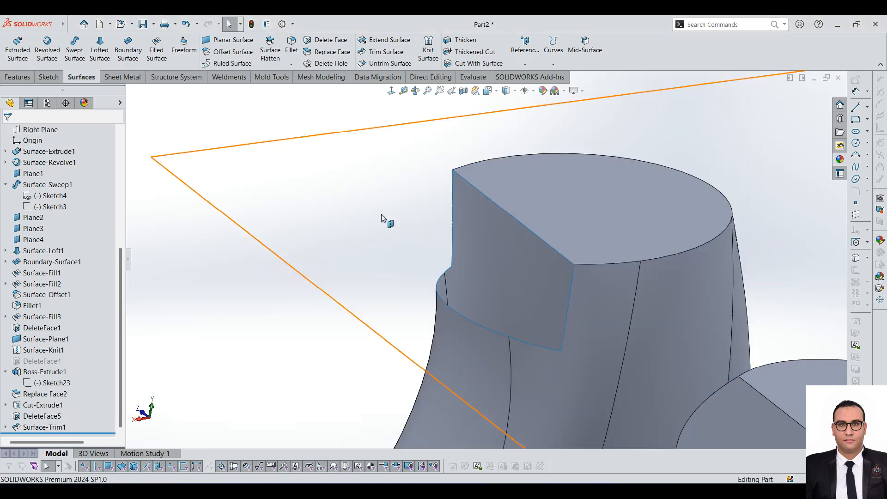
# - Close the opening at the column's trimmed corner by deleting from its lower edge with the Delete Hole(s) option
pyautogui.click(438, 291)
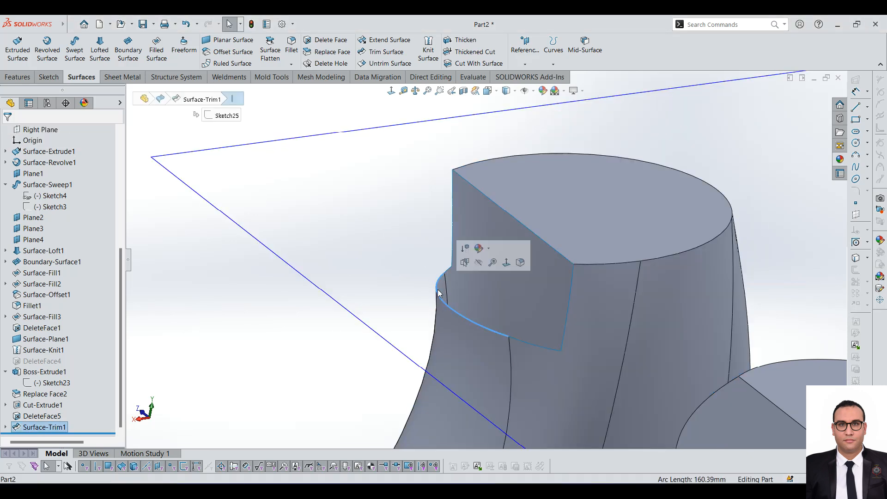
pyautogui.press('Delete')
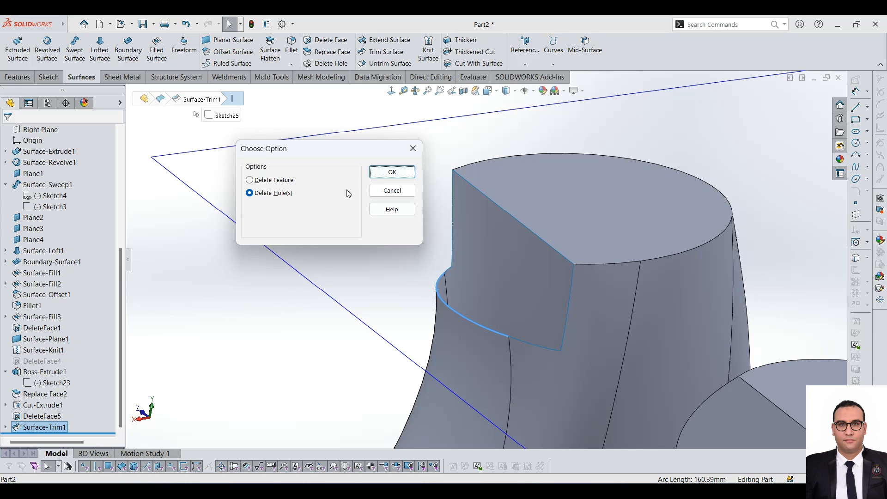
pyautogui.click(393, 172)
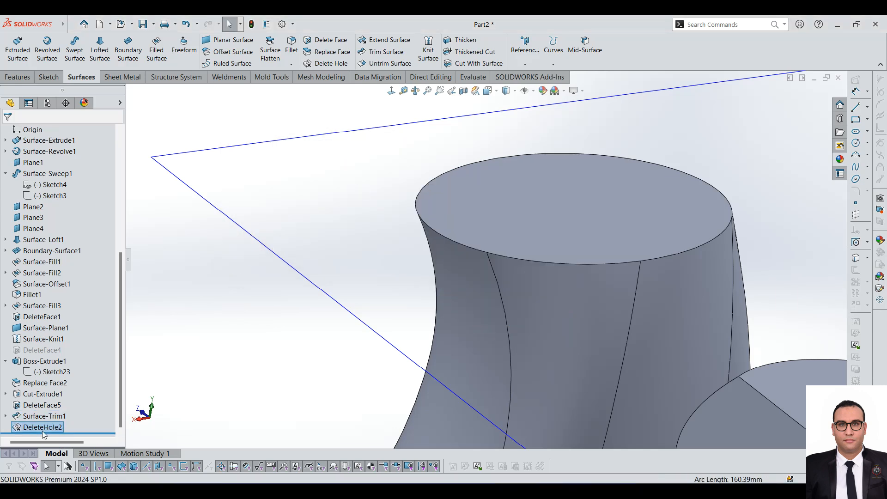
# - Highlight the DeleteHole2 feature and examine the column's restored corner and surrounding bodies from several distances
pyautogui.click(50, 428)
pyautogui.click(51, 428)
pyautogui.moveTo(444, 406); pyautogui.dragTo(459, 278, button='middle')
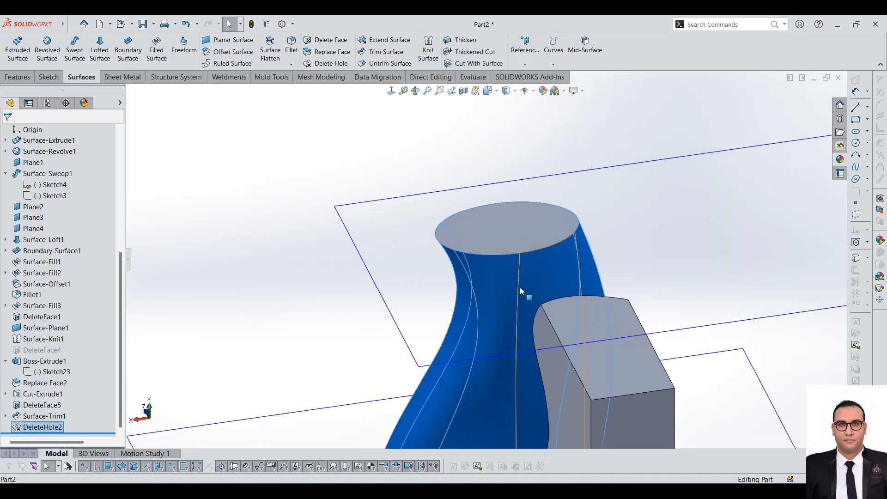
pyautogui.scroll(-2, 458, 245)
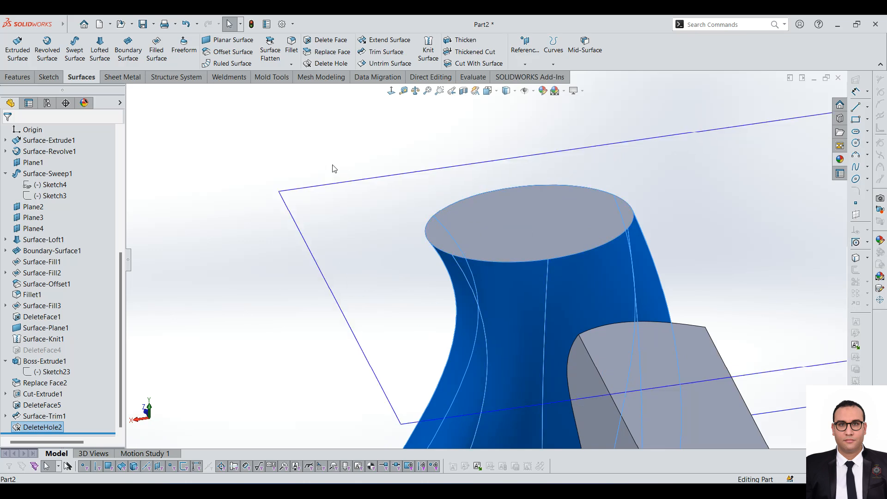
pyautogui.scroll(3, 394, 312)
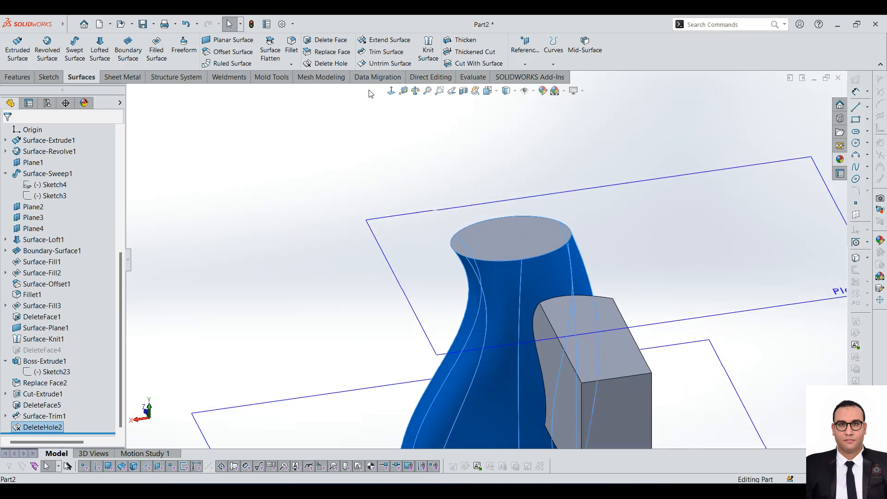
pyautogui.scroll(3, 439, 267)
pyautogui.scroll(-3, 584, 311)
pyautogui.scroll(5, 550, 311)
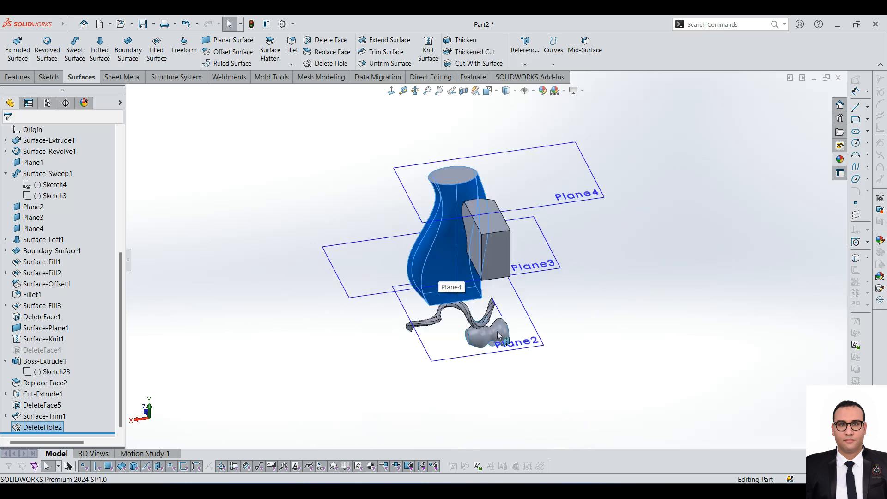
pyautogui.scroll(-1, 499, 336)
# - Start an Extend Surface on one edge at the open end of the twisted swept surface
pyautogui.click(382, 44)
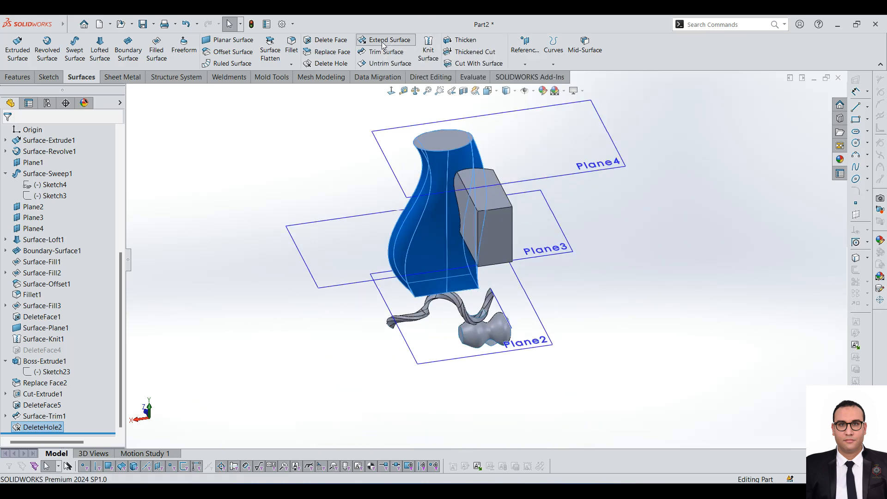
pyautogui.scroll(-1, 464, 424)
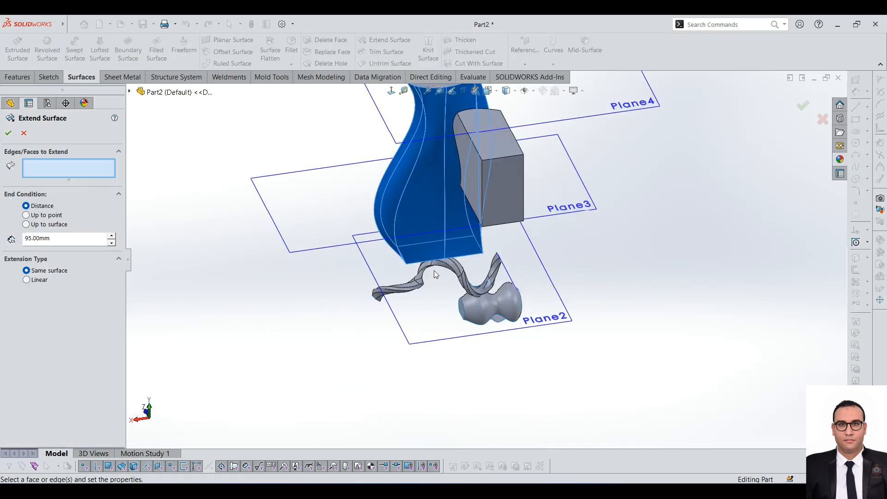
pyautogui.scroll(-8, 416, 276)
pyautogui.scroll(4, 449, 333)
pyautogui.moveTo(448, 333); pyautogui.dragTo(505, 174, button='middle')
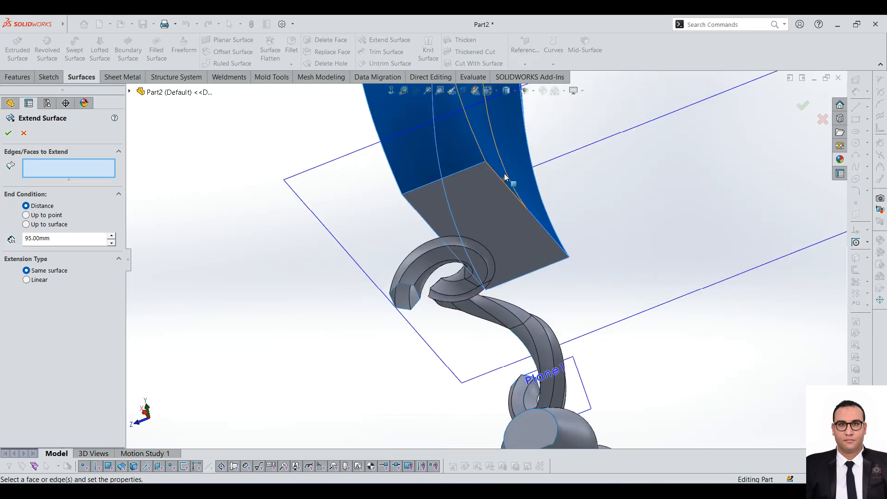
pyautogui.scroll(-8, 413, 306)
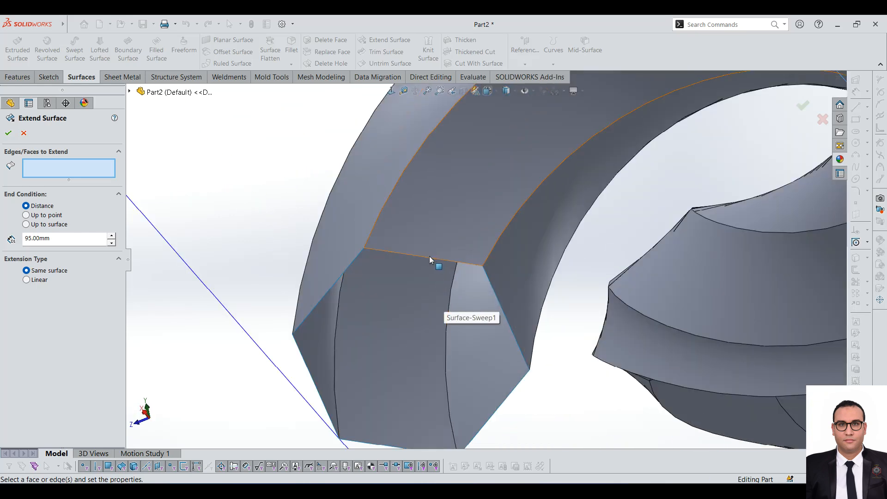
pyautogui.click(429, 256)
pyautogui.scroll(6, 406, 263)
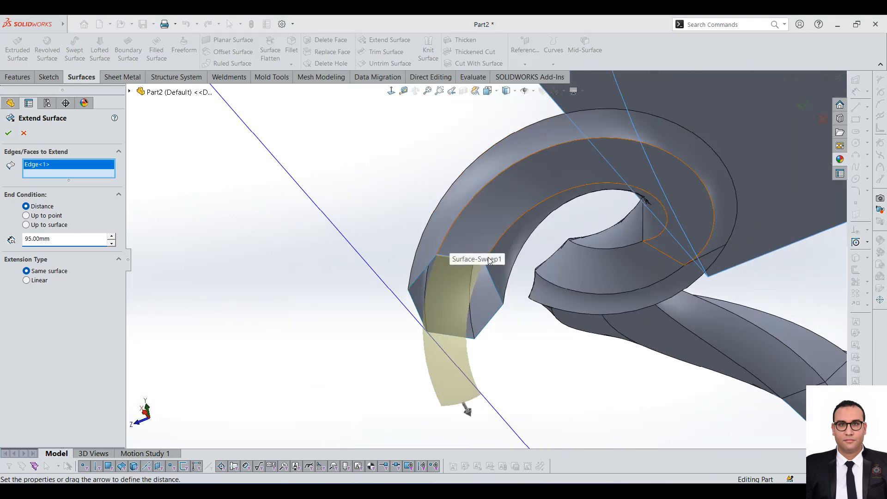
pyautogui.scroll(6, 462, 259)
pyautogui.scroll(-10, 474, 229)
pyautogui.scroll(8, 474, 229)
pyautogui.moveTo(532, 318); pyautogui.dragTo(498, 204, button='middle')
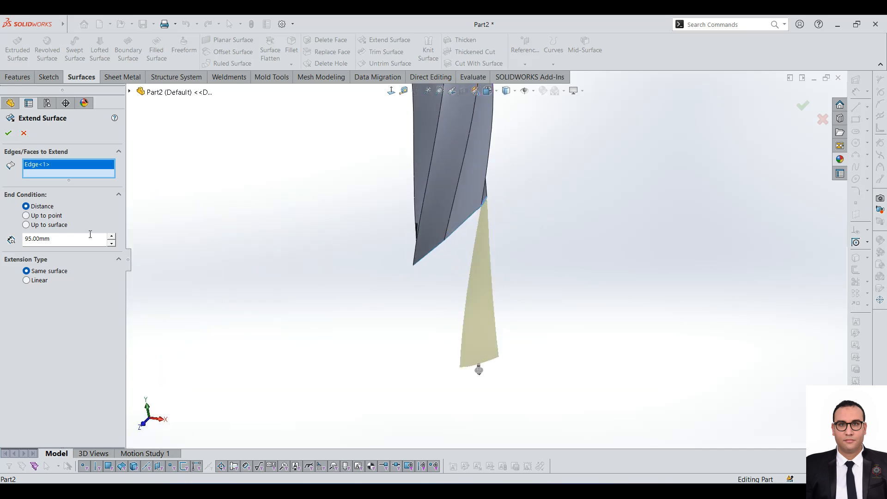
# - Try the Up to point end condition, return to Distance, and try the Linear extension type on the selected edge
pyautogui.click(26, 216)
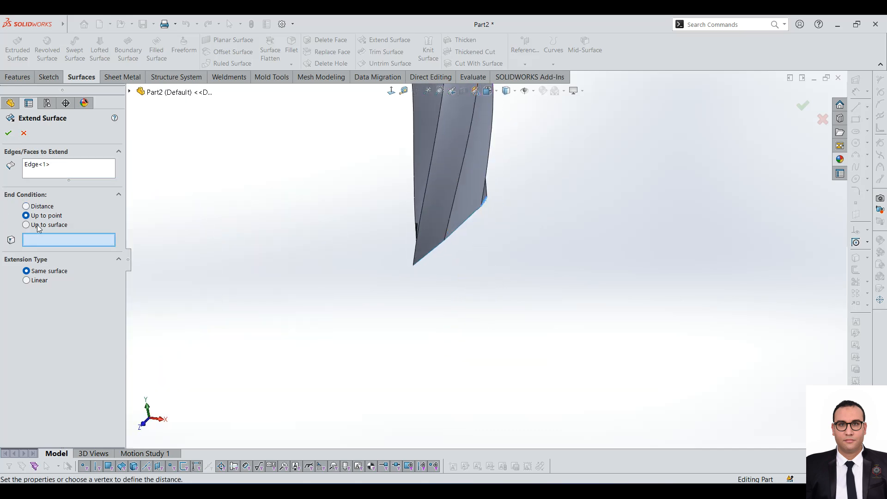
pyautogui.click(40, 206)
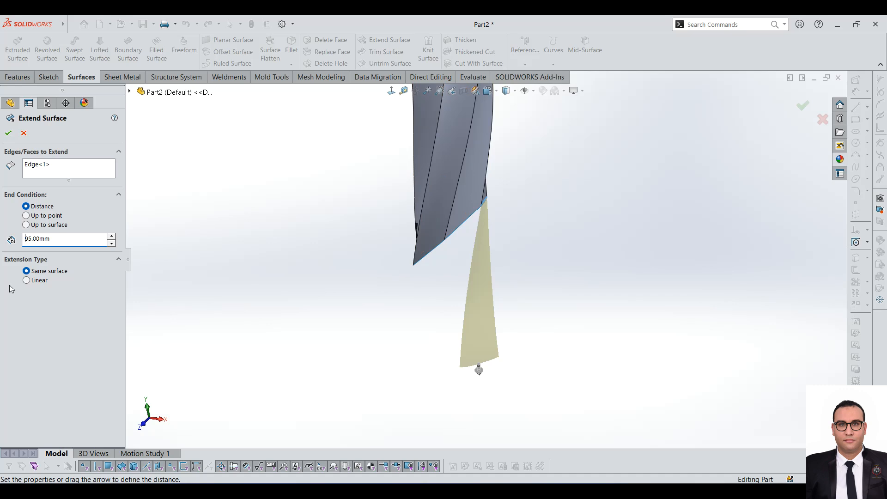
pyautogui.click(29, 281)
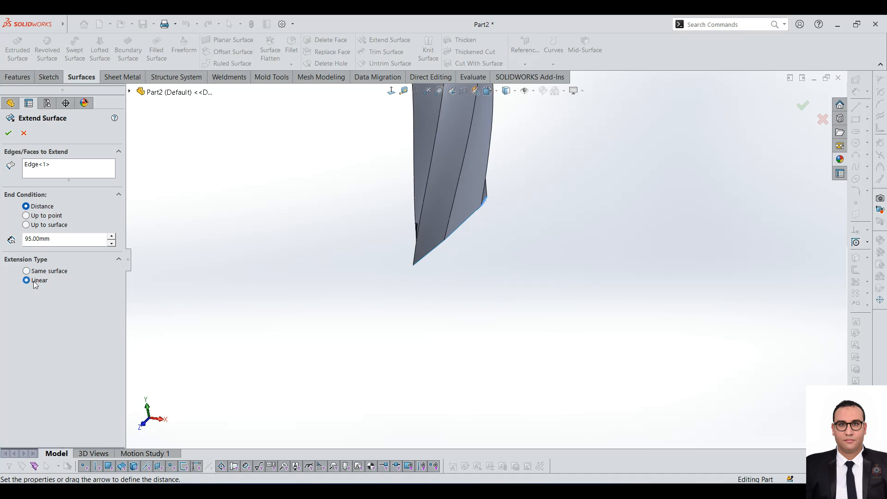
pyautogui.moveTo(467, 224); pyautogui.dragTo(382, 285, button='middle')
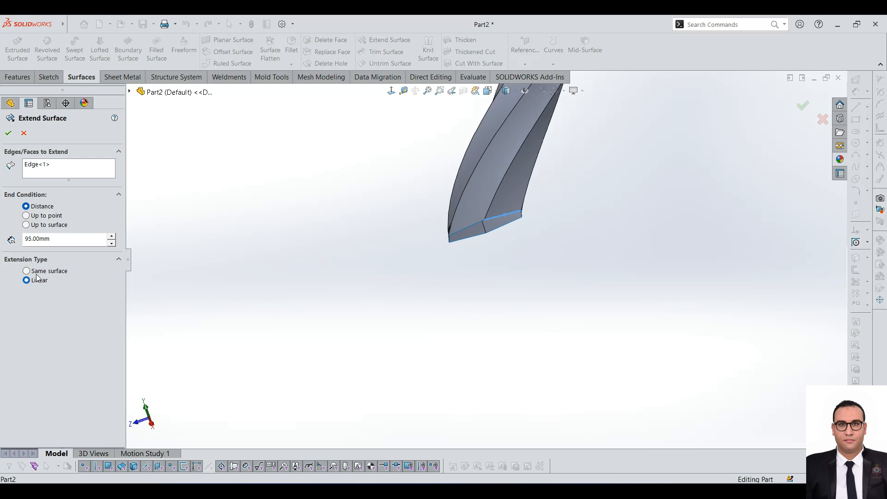
# - Extend the swept surface's end edge by Distance with the Same surface type, reducing the distance to 5 mm and raising it past 45 mm
pyautogui.click(112, 244)
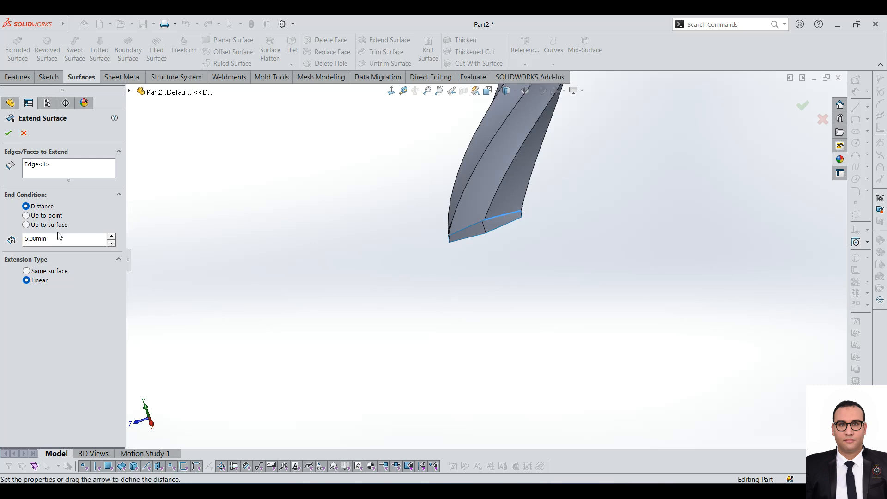
pyautogui.click(44, 274)
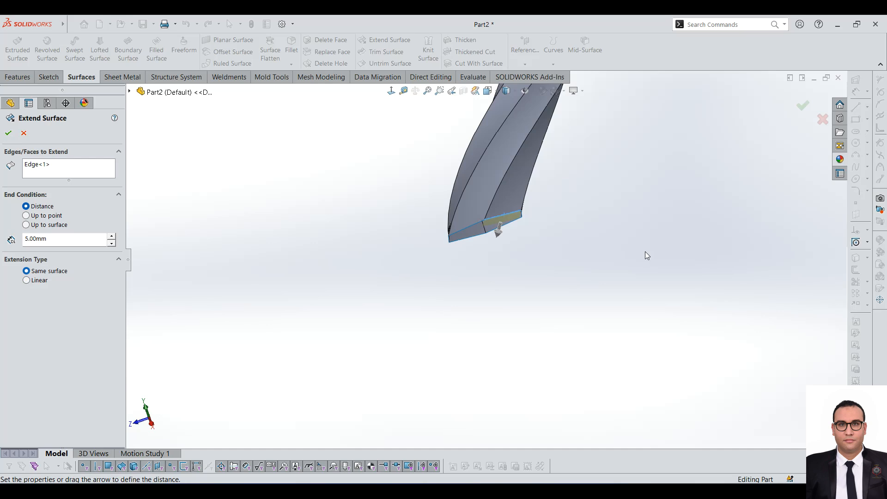
pyautogui.scroll(5, 509, 216)
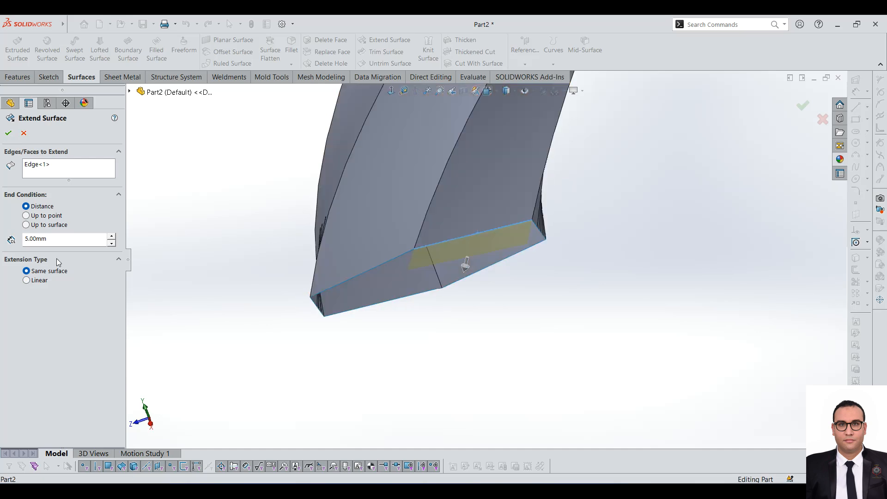
pyautogui.click(110, 236)
pyautogui.click(111, 236)
pyautogui.click(111, 236)
pyautogui.click(111, 237)
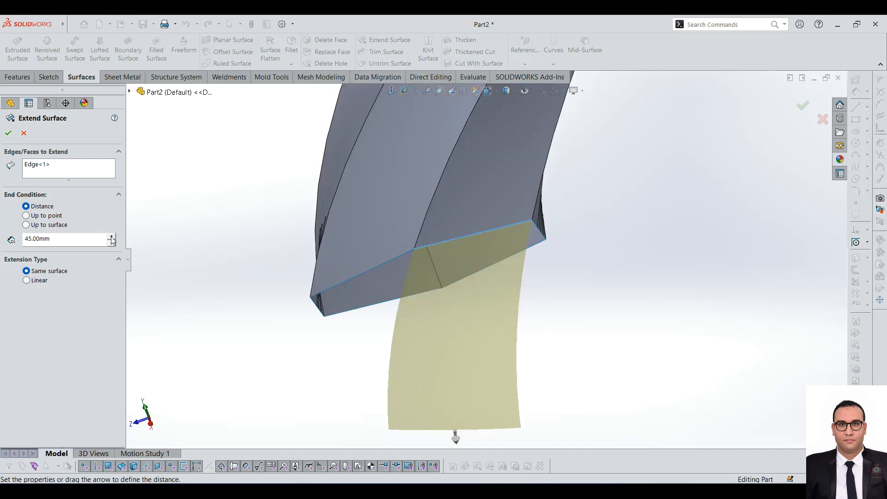
pyautogui.click(111, 236)
pyautogui.click(7, 133)
pyautogui.scroll(-3, 581, 369)
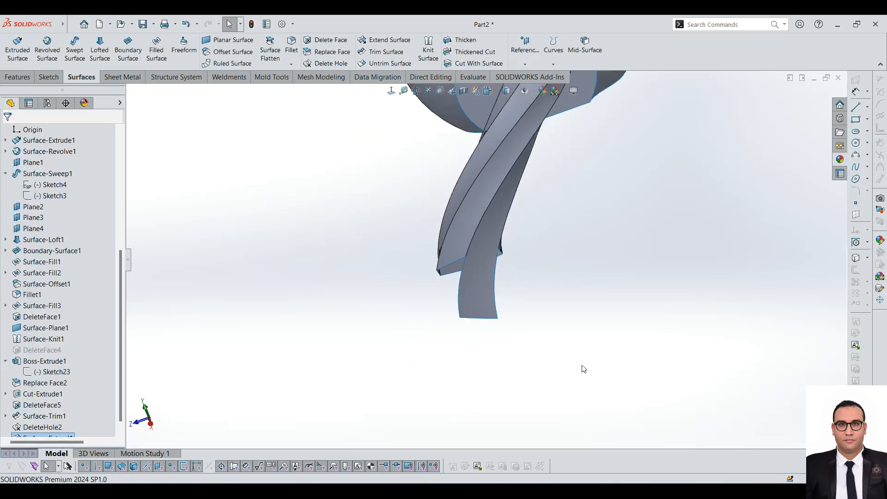
pyautogui.scroll(-6, 438, 148)
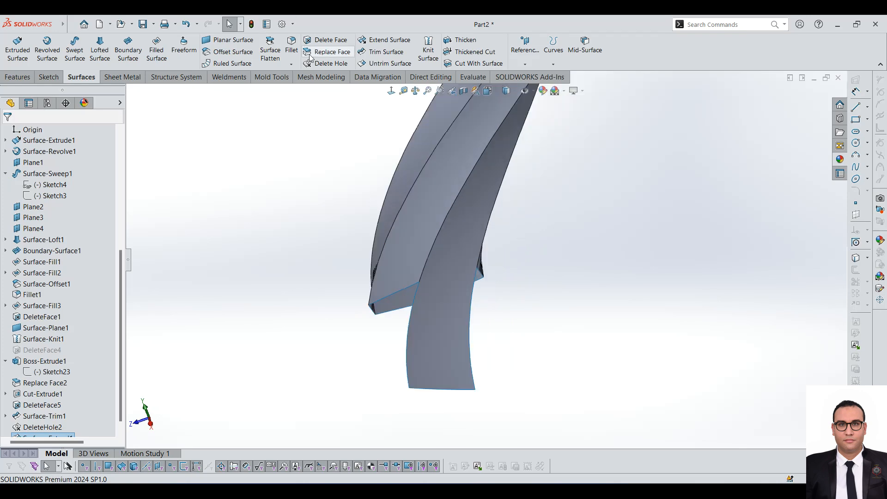
# - Start a Standard Trim Surface, clear the preselected Surface-Extend1 from the trim tool, and use Plane3 as the trim tool
pyautogui.scroll(7, 431, 265)
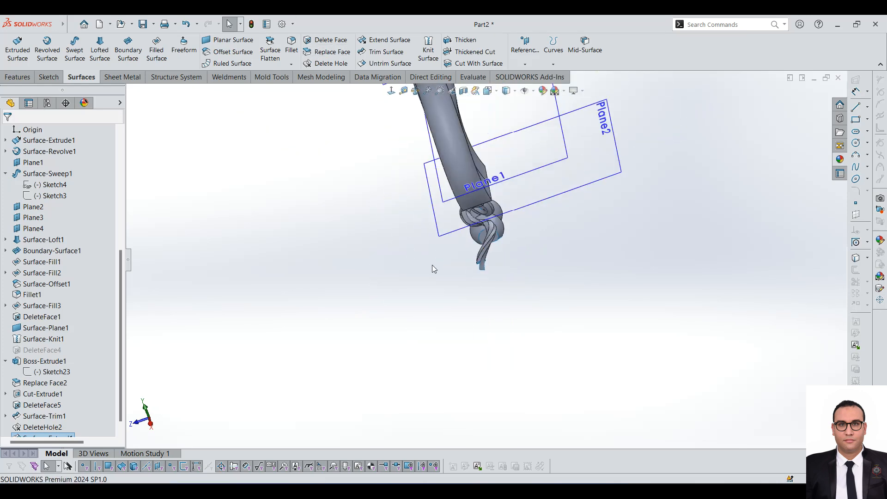
pyautogui.scroll(-5, 490, 178)
pyautogui.scroll(5, 478, 249)
pyautogui.scroll(-5, 478, 252)
pyautogui.moveTo(478, 251); pyautogui.dragTo(390, 300, button='middle')
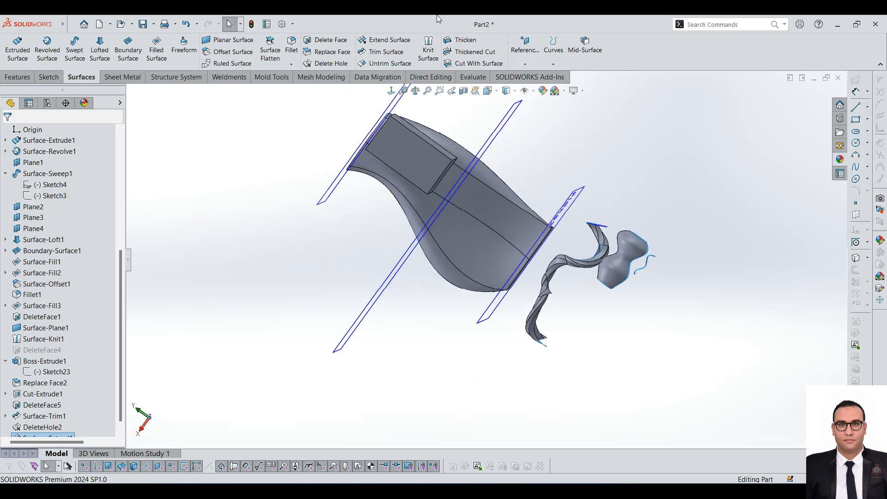
pyautogui.click(387, 52)
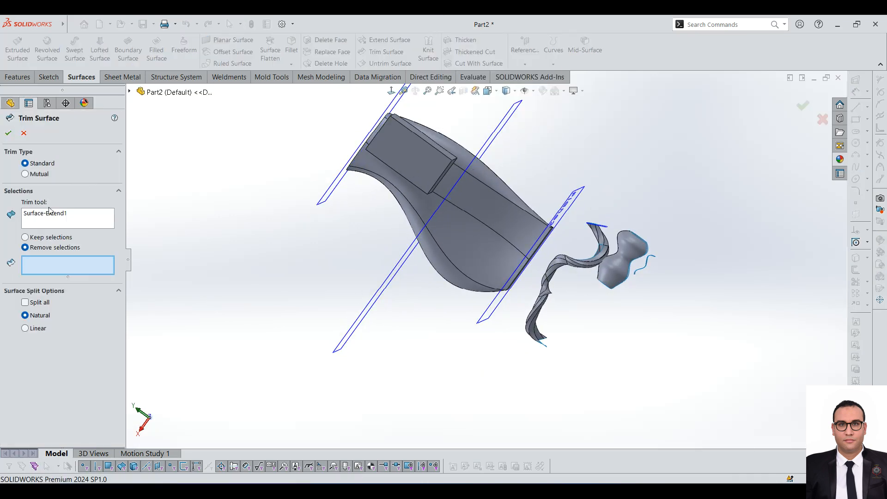
pyautogui.click(58, 219)
pyautogui.rightClick(70, 219)
pyautogui.click(83, 226)
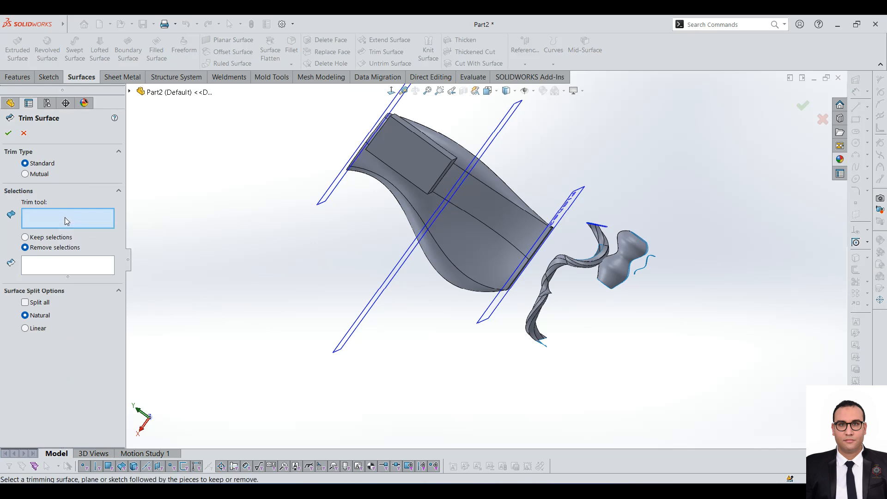
pyautogui.scroll(1, 485, 261)
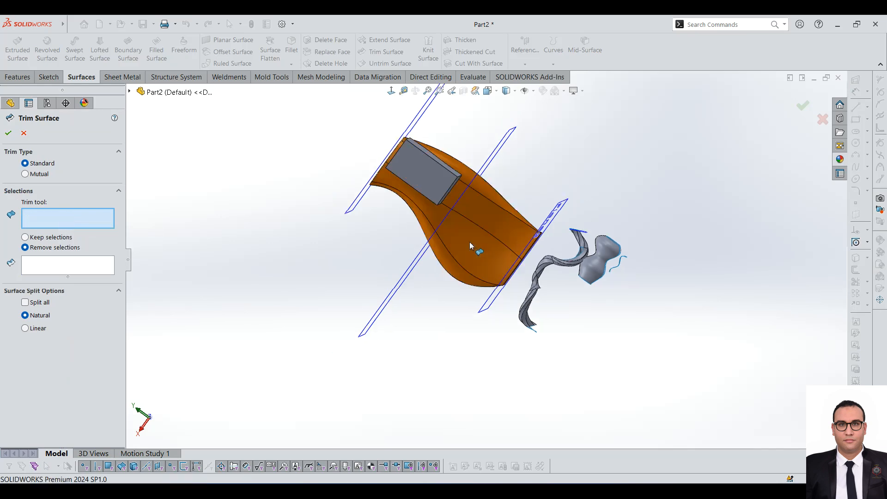
pyautogui.click(406, 278)
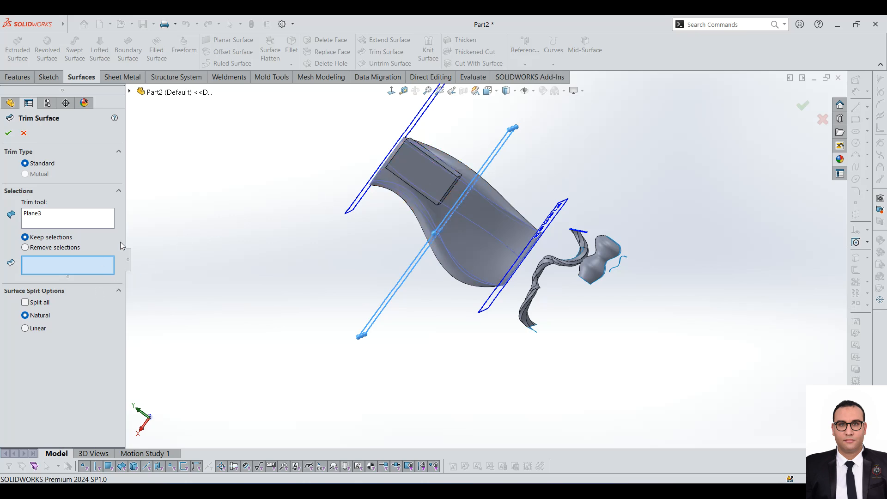
# - Trim the column at Plane3 with Remove selections, discarding its lower portion on the Plane2 side
pyautogui.moveTo(481, 270); pyautogui.dragTo(558, 370, button='middle')
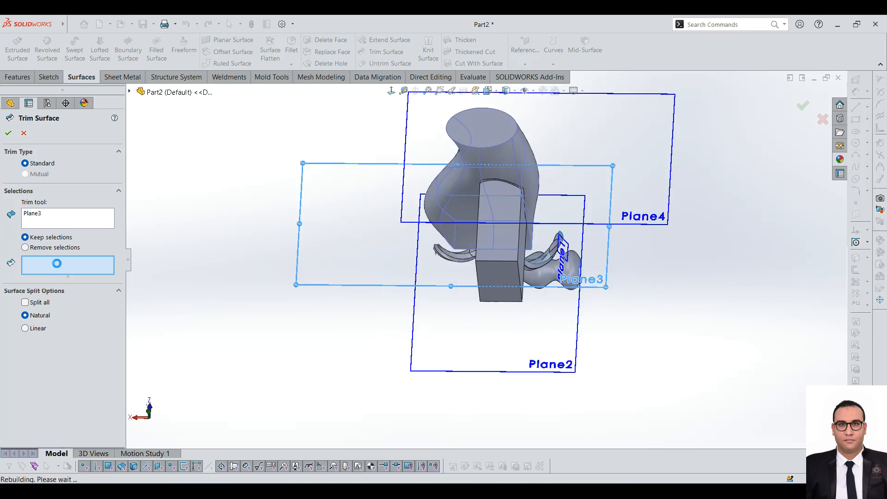
pyautogui.click(64, 248)
pyautogui.press('f')
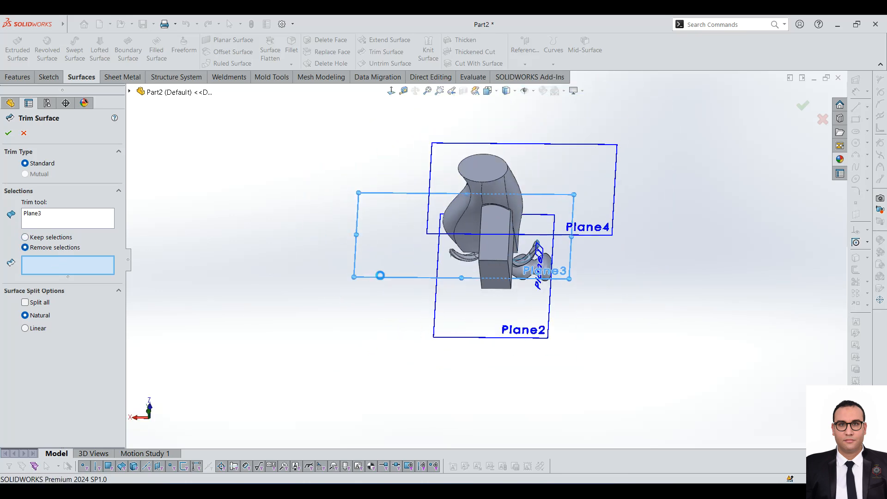
pyautogui.scroll(-4, 422, 162)
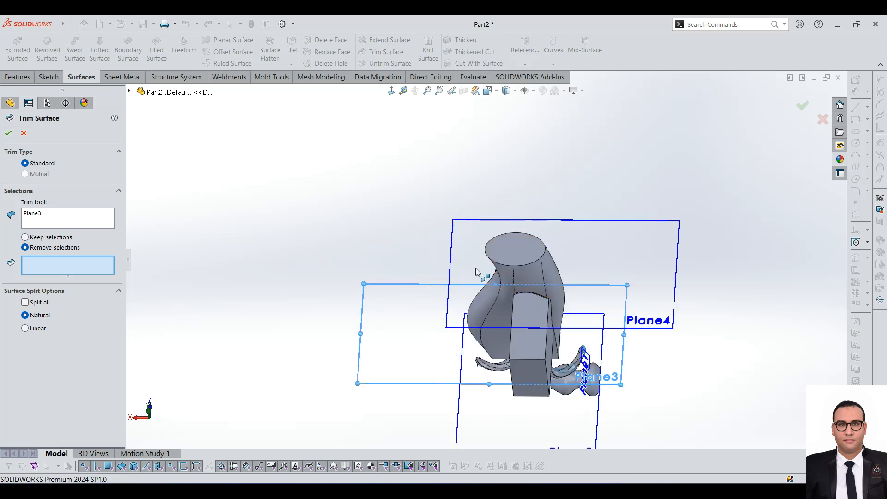
pyautogui.click(491, 335)
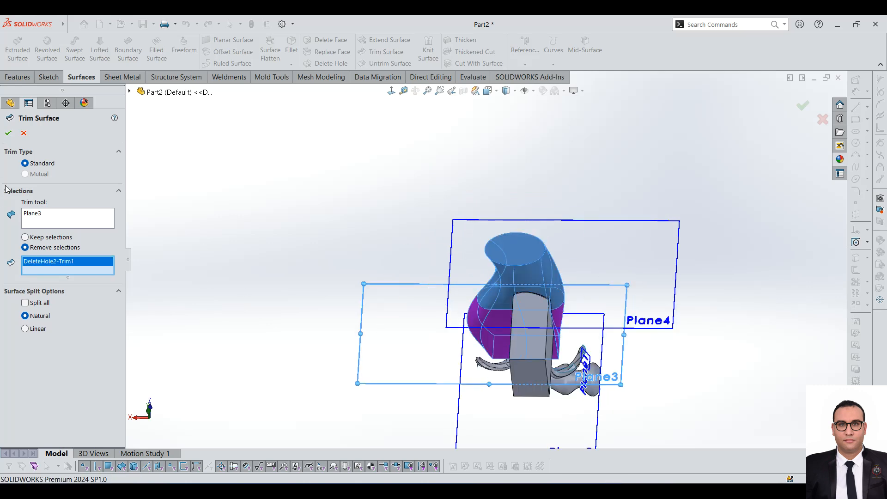
pyautogui.click(8, 132)
pyautogui.moveTo(462, 349); pyautogui.dragTo(401, 263, button='middle')
pyautogui.scroll(-2, 556, 246)
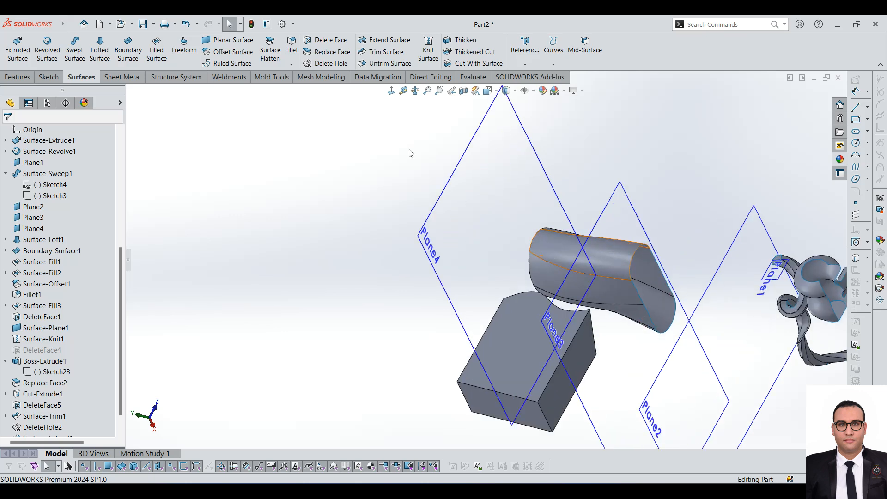
pyautogui.scroll(4, 410, 152)
pyautogui.scroll(-2, 629, 226)
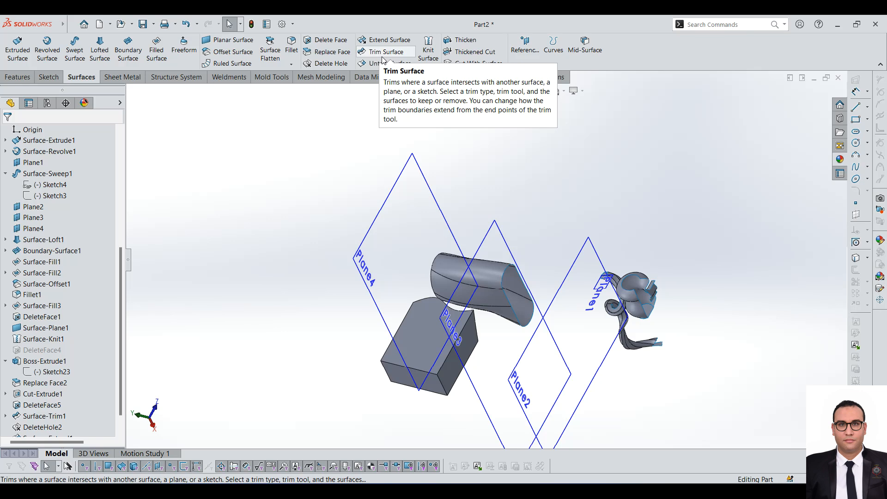
# - Start Untrim Surface and select the five edges around the column's trimmed end, using Extend edges at 38%
pyautogui.scroll(3, 334, 144)
pyautogui.scroll(-2, 331, 139)
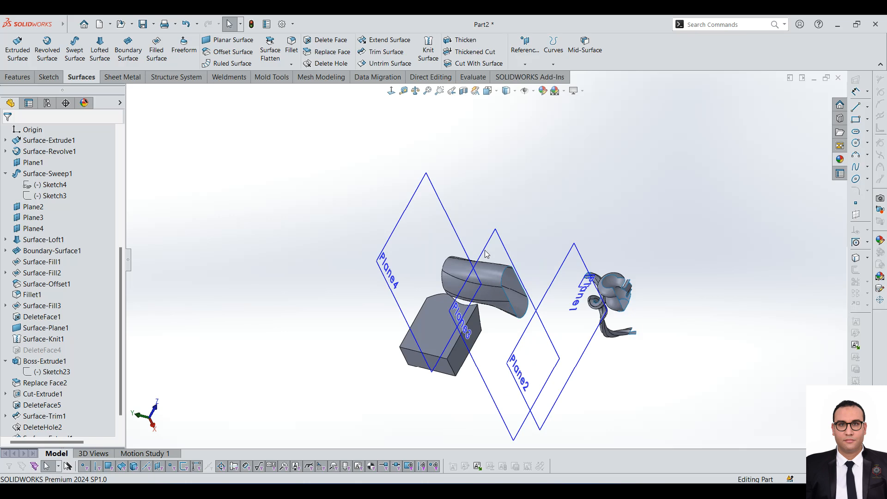
pyautogui.click(389, 63)
pyautogui.scroll(-4, 520, 319)
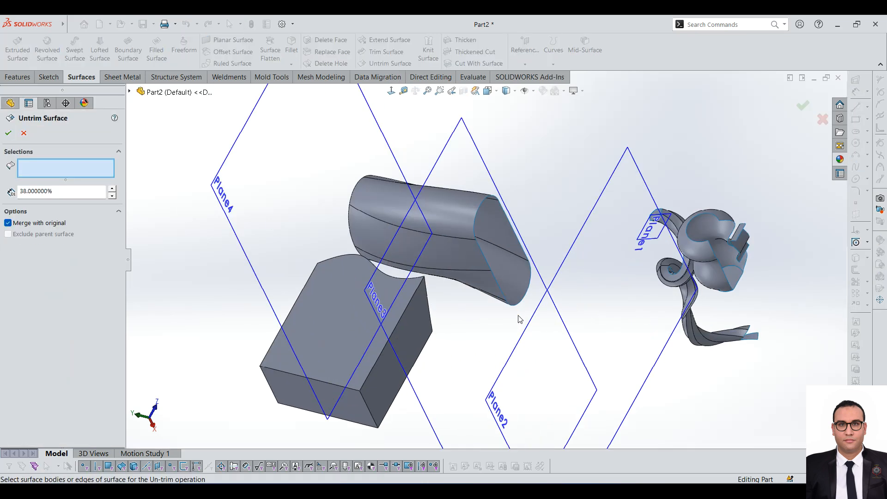
pyautogui.click(482, 207)
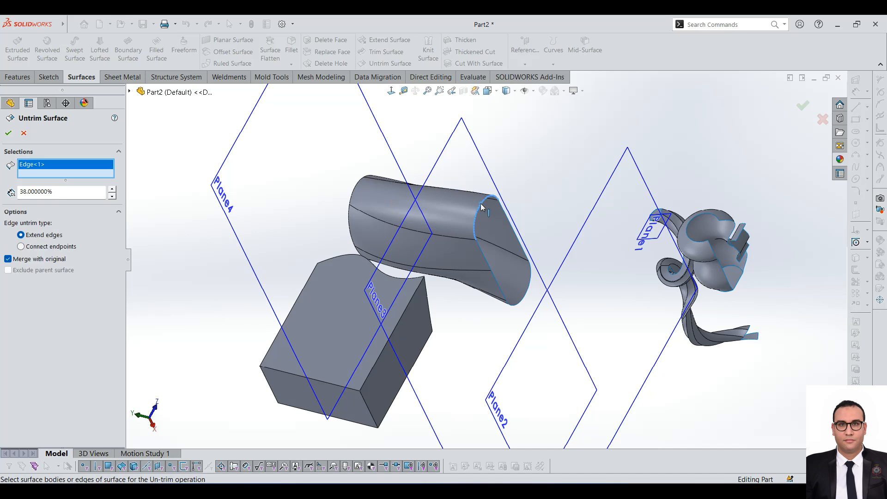
pyautogui.scroll(-3, 481, 207)
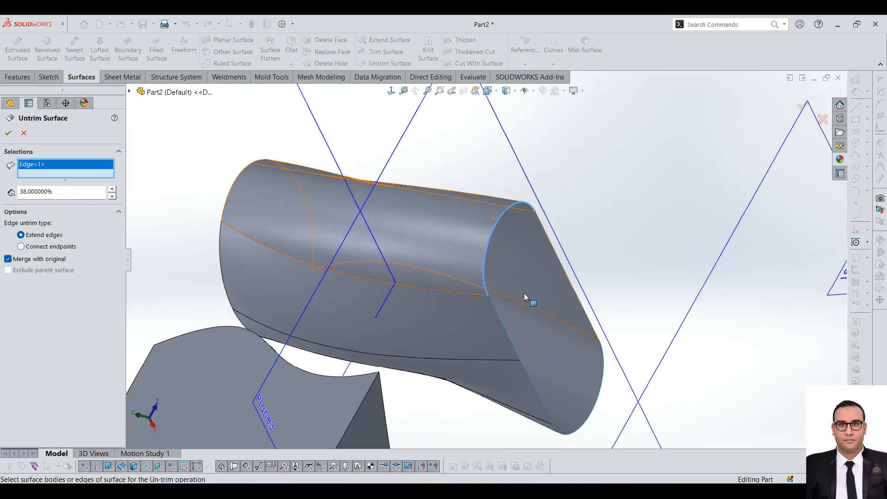
pyautogui.click(555, 248)
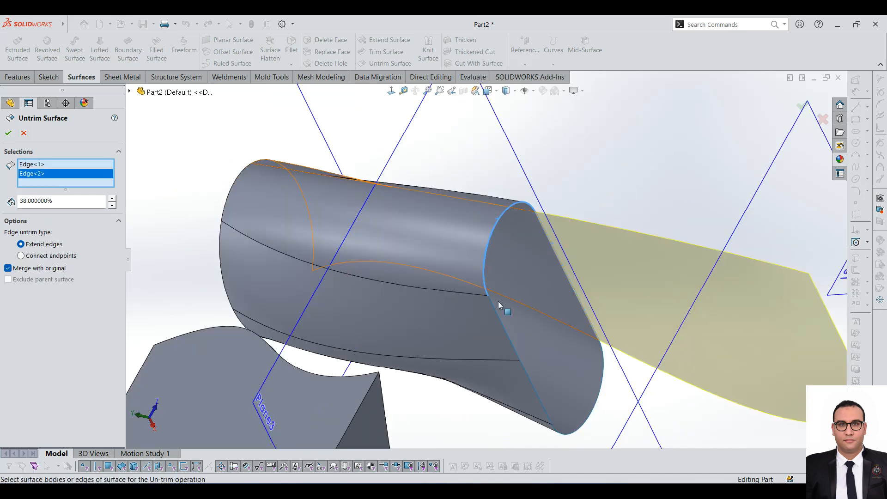
pyautogui.click(504, 329)
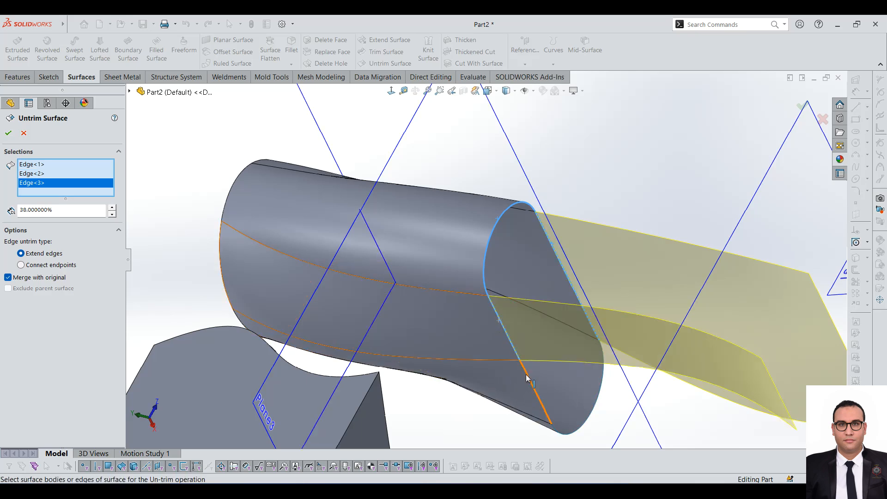
pyautogui.click(530, 378)
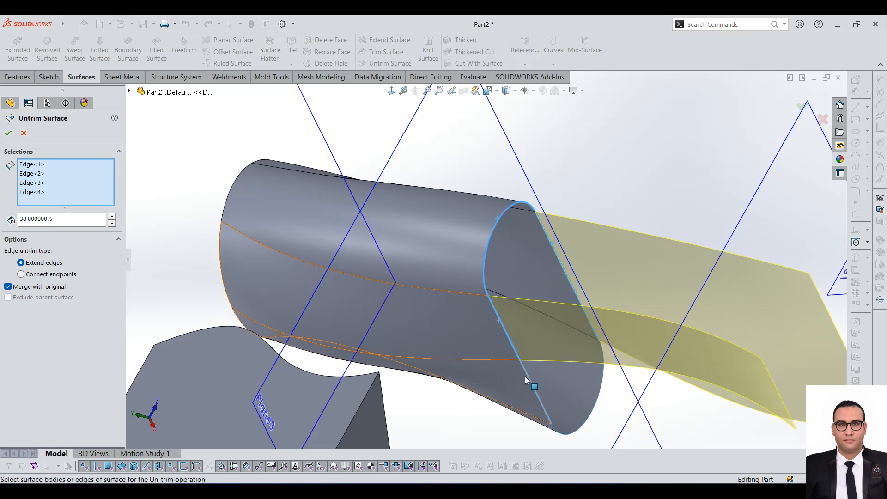
pyautogui.click(596, 406)
pyautogui.scroll(4, 412, 331)
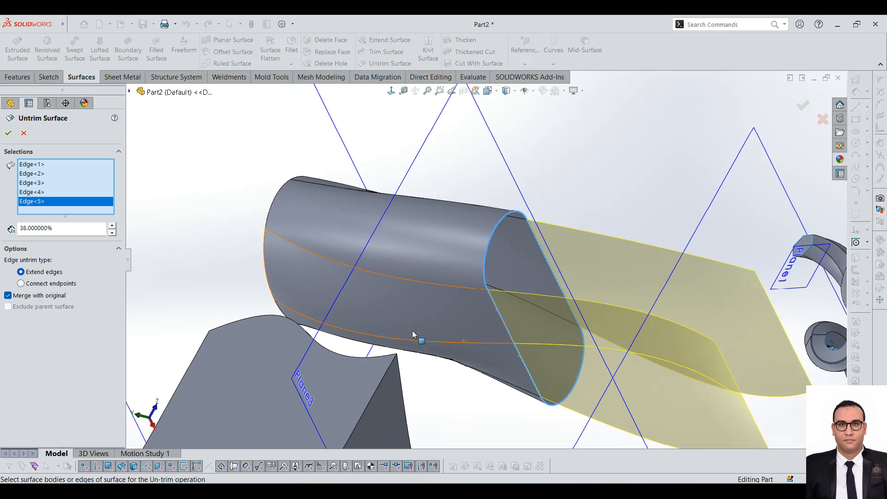
# - Revise the column's untrim edges, leaving out the upper rounded edge and keeping the lower rounded one, and try a larger extension percentage
pyautogui.scroll(-1, 555, 309)
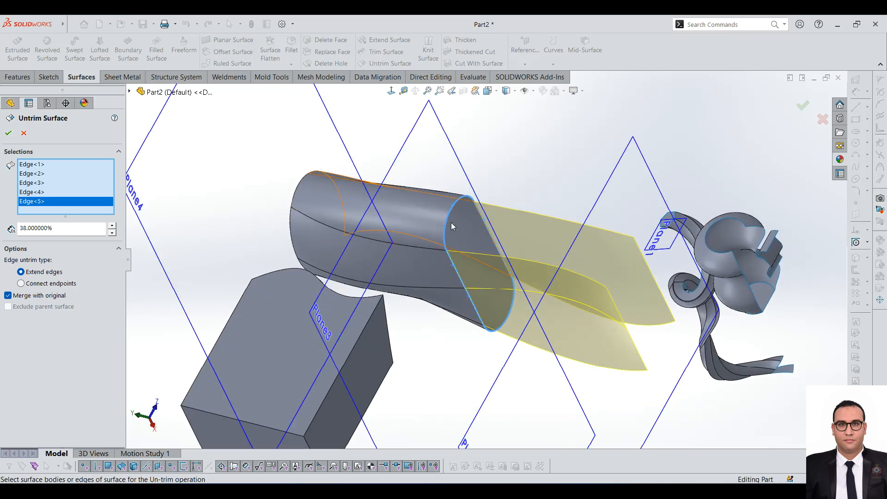
pyautogui.rightClick(44, 207)
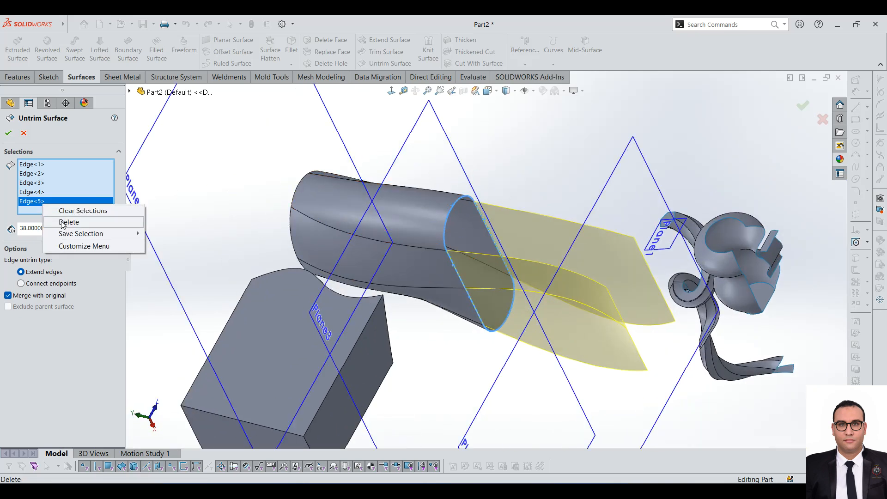
pyautogui.click(63, 222)
pyautogui.scroll(-3, 460, 214)
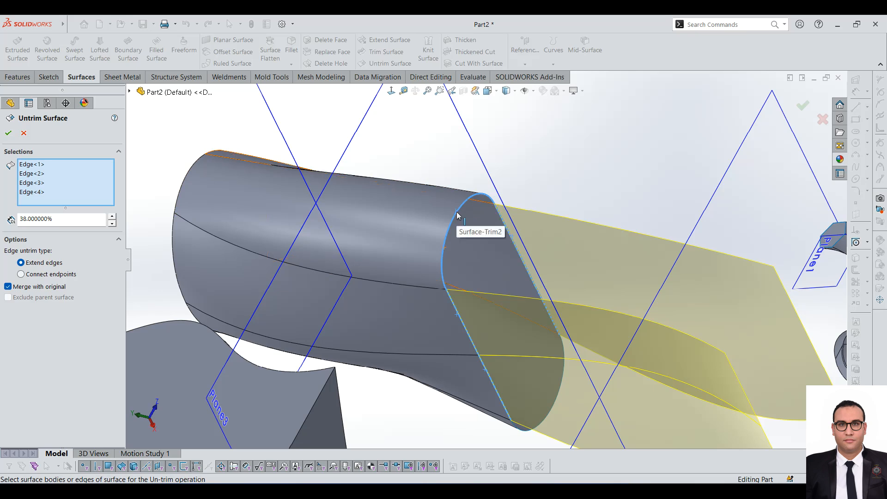
pyautogui.click(458, 213)
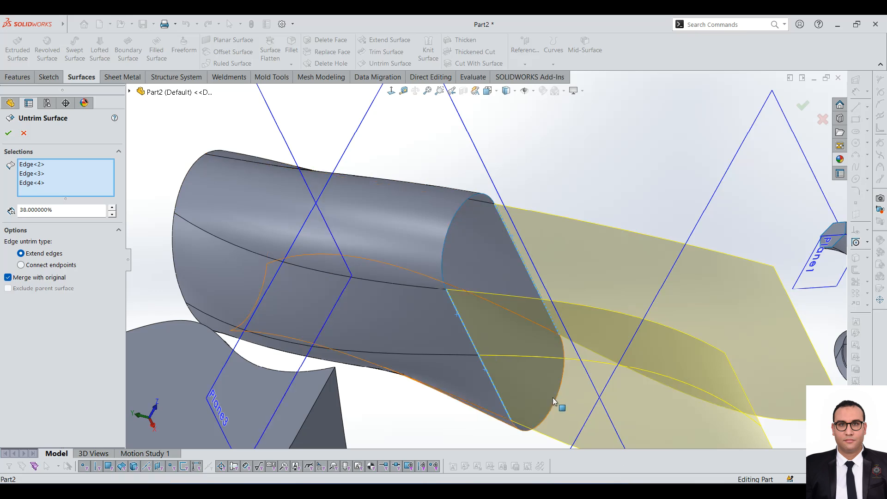
pyautogui.click(558, 403)
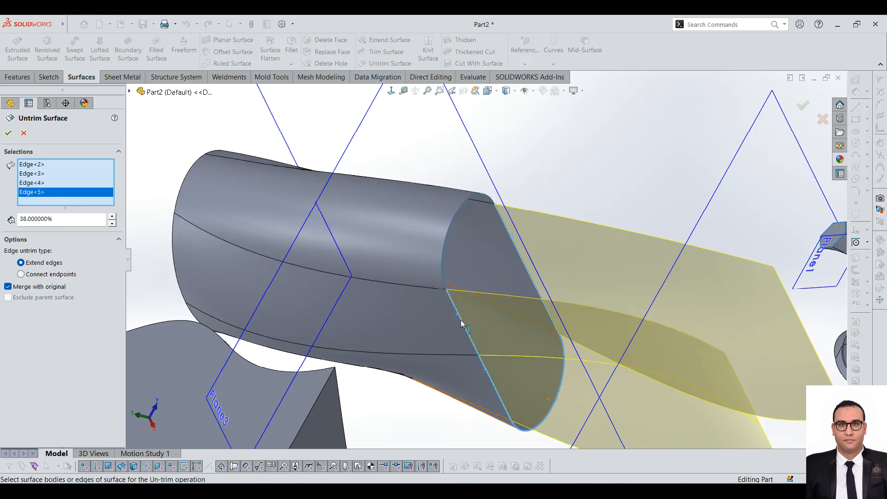
pyautogui.moveTo(481, 358); pyautogui.dragTo(490, 267, button='middle')
pyautogui.scroll(4, 426, 298)
pyautogui.click(112, 216)
pyautogui.click(112, 216)
pyautogui.click(112, 216)
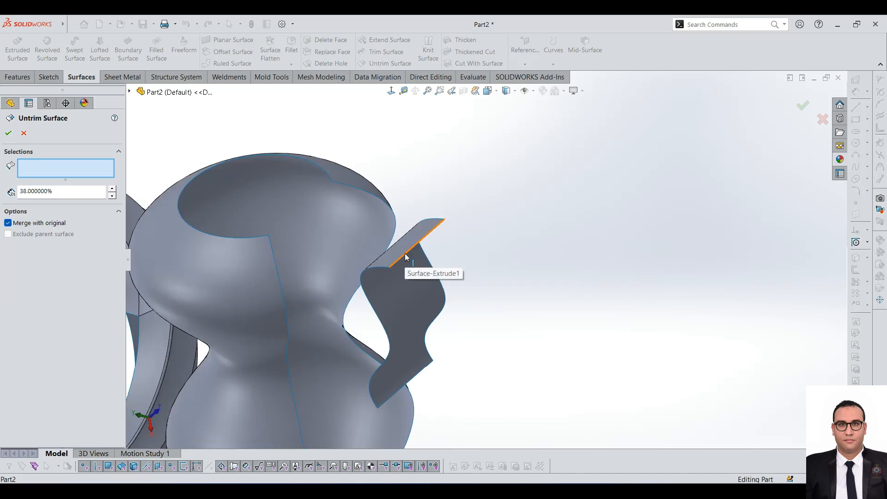
# - Untrim the upper straight edge of the small extruded surface by 38% with Extend edges and Merge with original
pyautogui.click(397, 275)
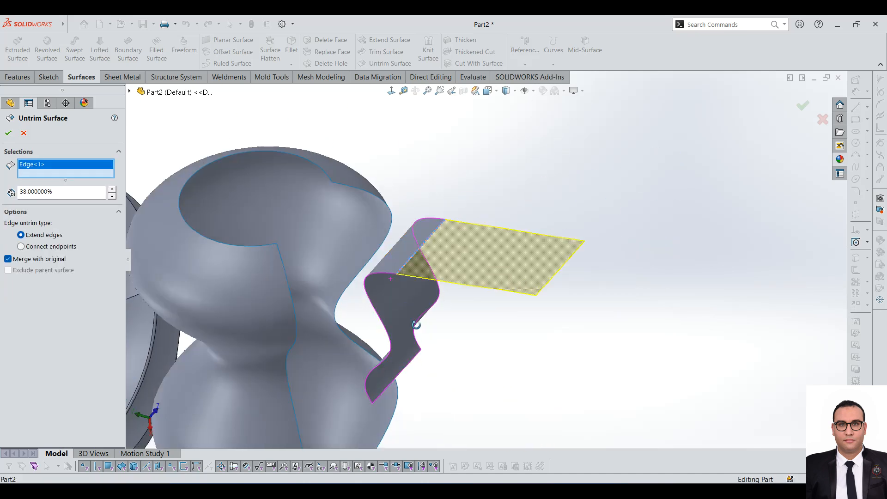
pyautogui.moveTo(407, 307); pyautogui.dragTo(417, 367, button='middle')
pyautogui.click(8, 133)
pyautogui.moveTo(514, 279); pyautogui.dragTo(409, 170, button='middle')
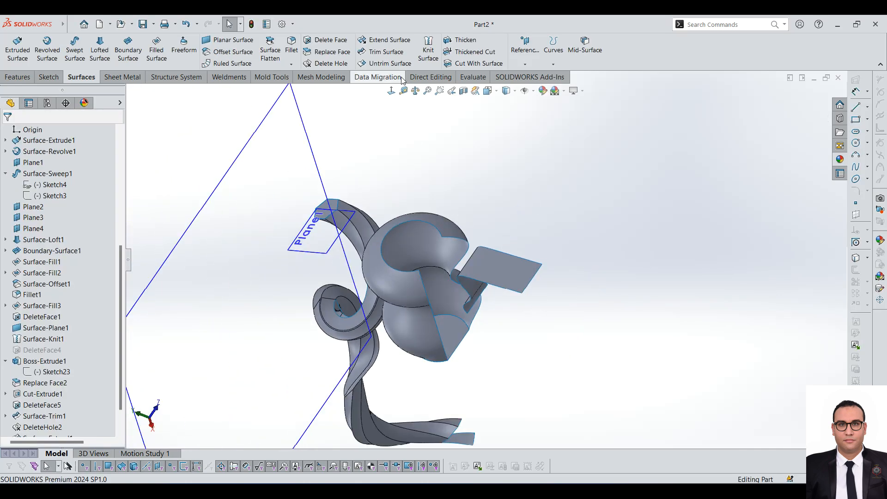
pyautogui.click(430, 48)
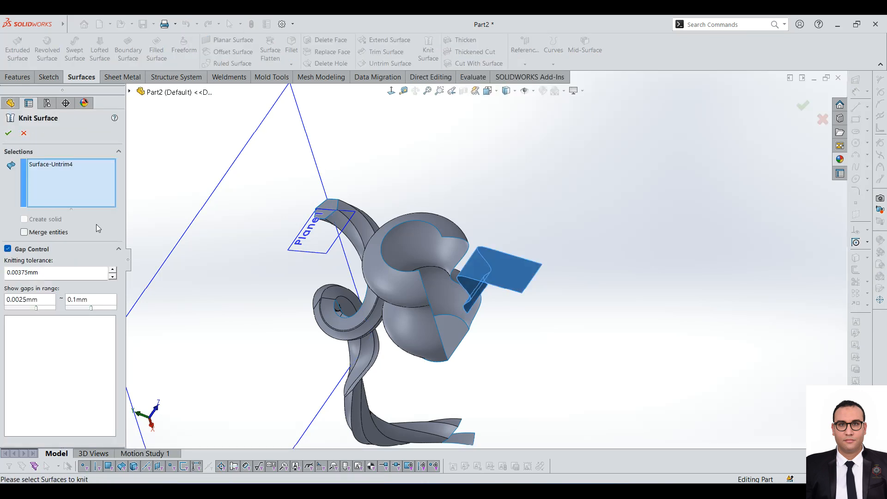
pyautogui.rightClick(71, 194)
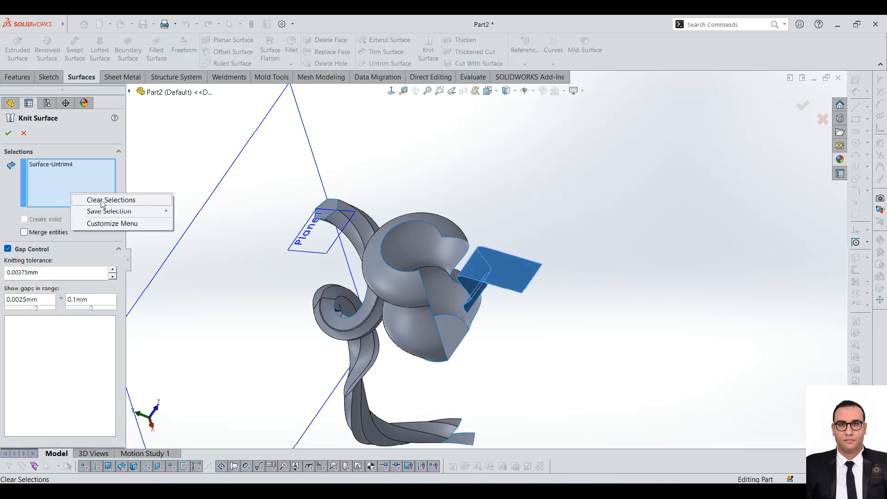
pyautogui.click(106, 199)
pyautogui.moveTo(386, 345); pyautogui.dragTo(324, 254, button='middle')
pyautogui.scroll(-5, 323, 254)
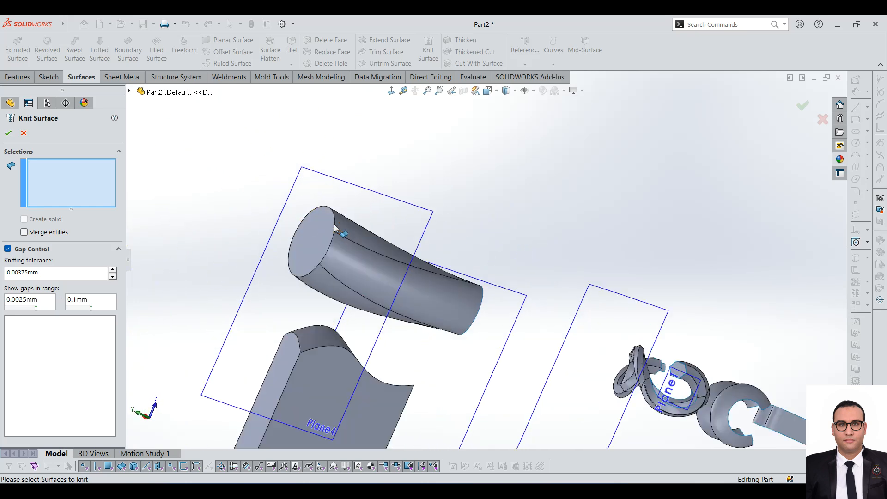
pyautogui.click(324, 255)
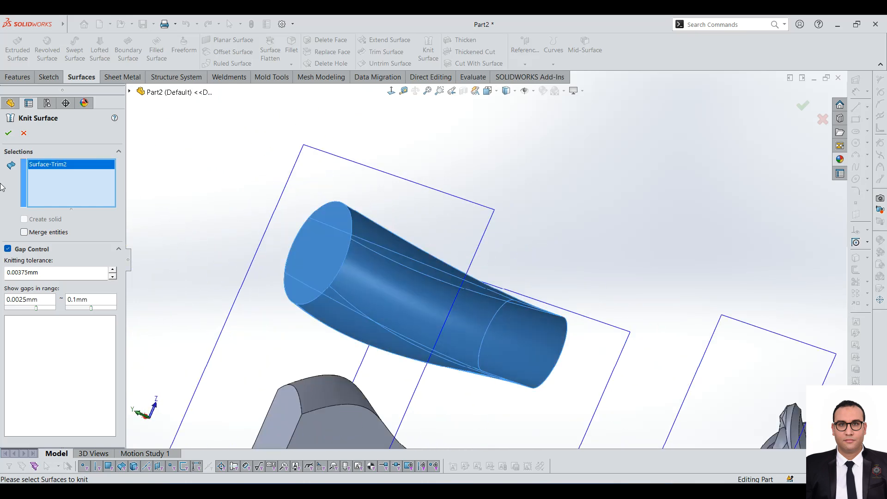
pyautogui.click(22, 133)
# - Cap the column's open trimmed end with a Planar Surface bounded by its tangent chain of five edges
pyautogui.moveTo(520, 387); pyautogui.dragTo(440, 395, button='middle')
pyautogui.scroll(-3, 634, 311)
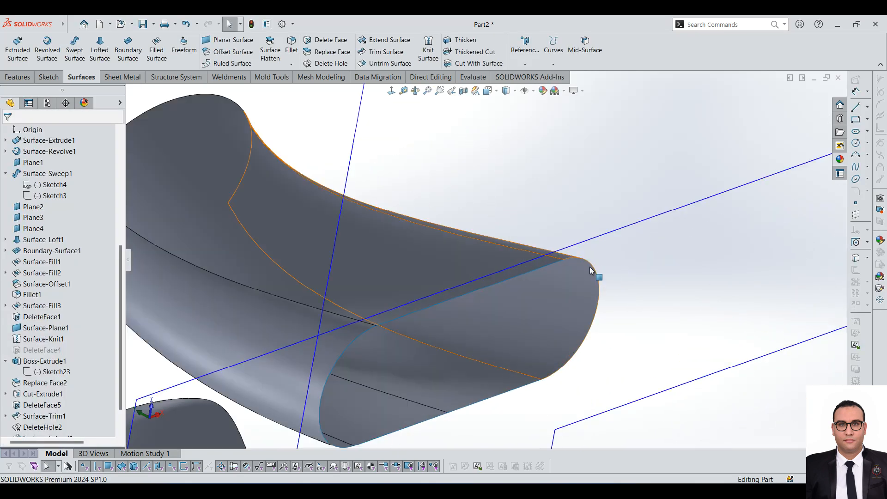
pyautogui.rightClick(591, 269)
pyautogui.click(644, 294)
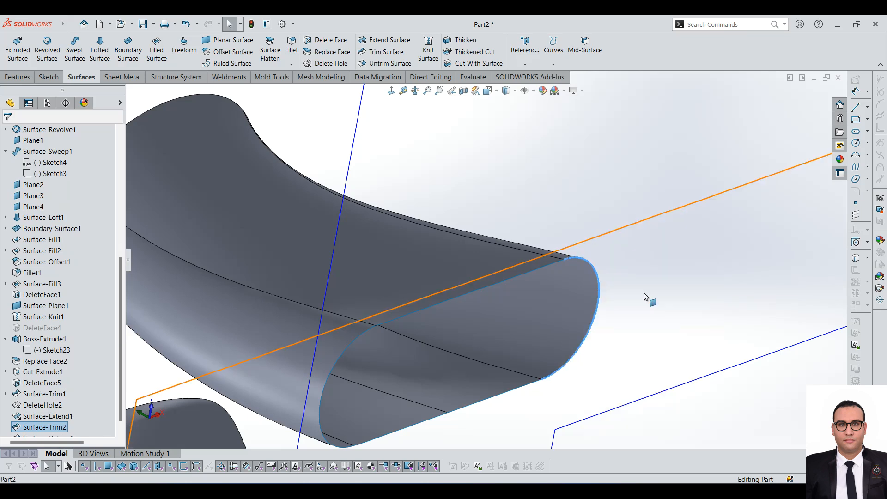
pyautogui.click(679, 277)
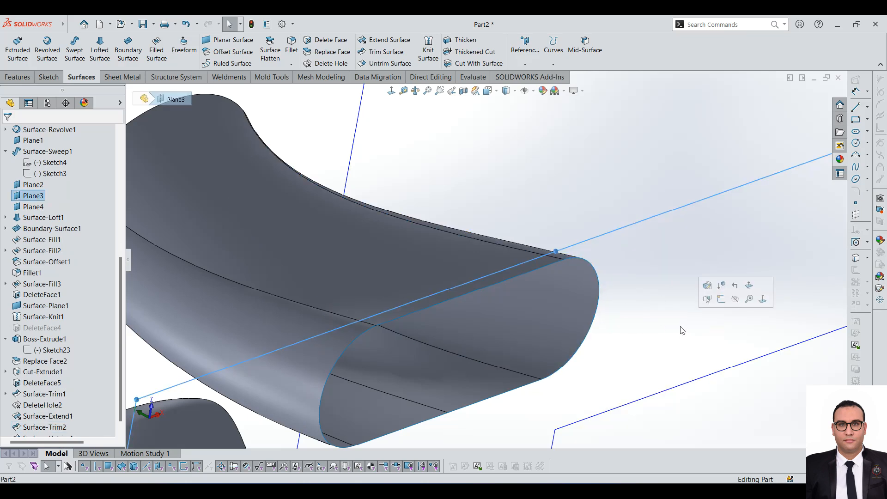
pyautogui.rightClick(572, 259)
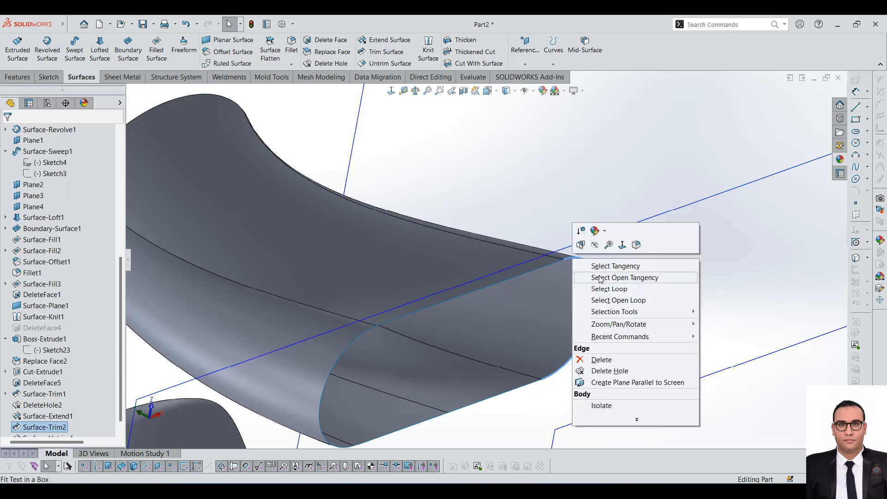
pyautogui.click(640, 270)
pyautogui.scroll(3, 281, 402)
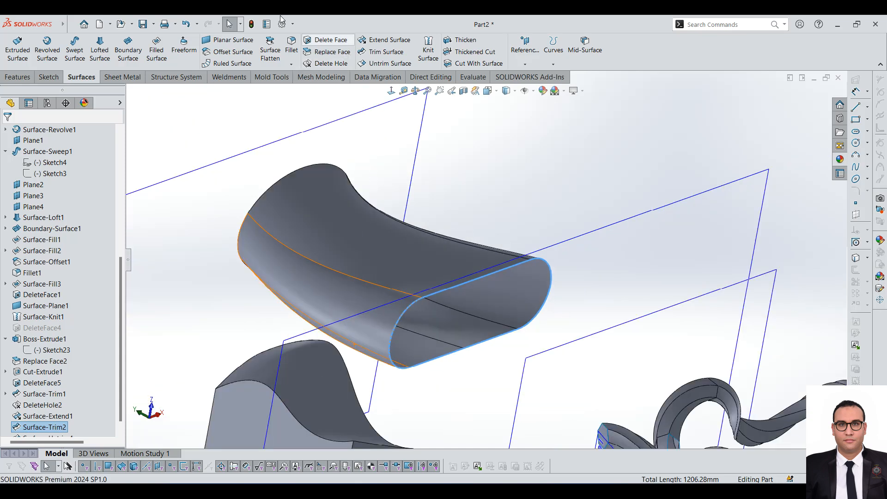
pyautogui.click(231, 40)
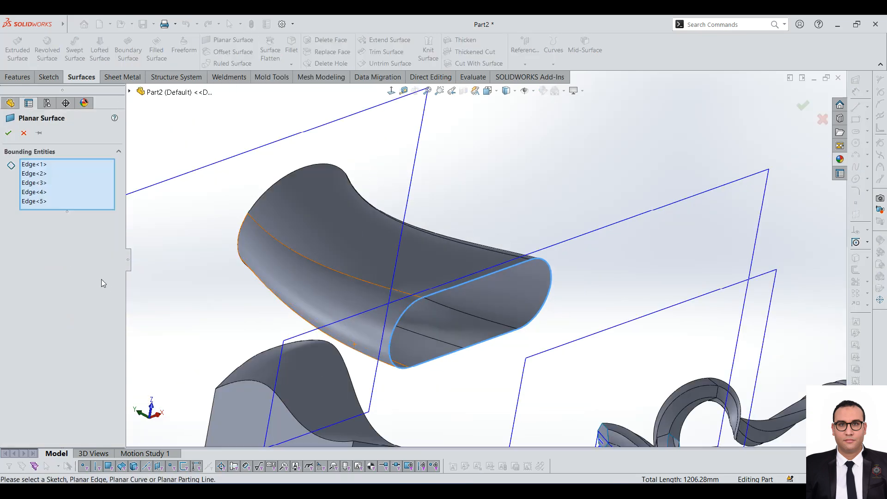
pyautogui.click(7, 132)
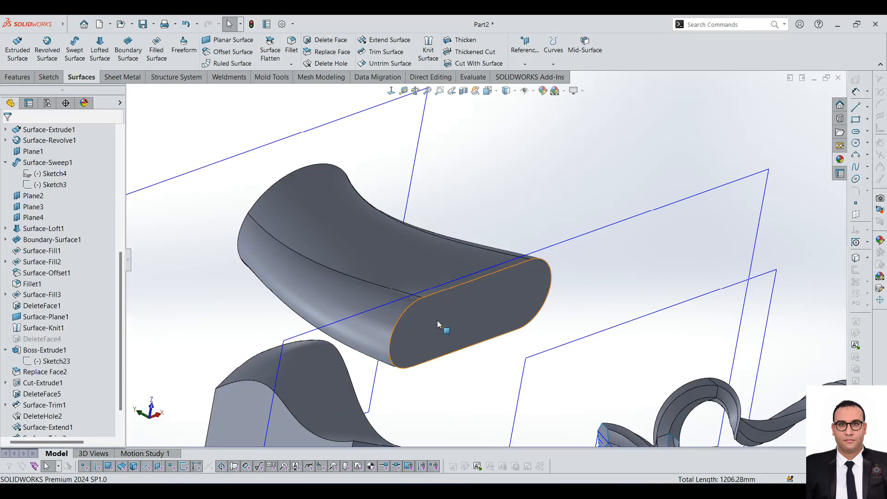
# - Knit the trimmed column surface and its planar end cap into one body with Create solid and Merge entities enabled
pyautogui.click(475, 296)
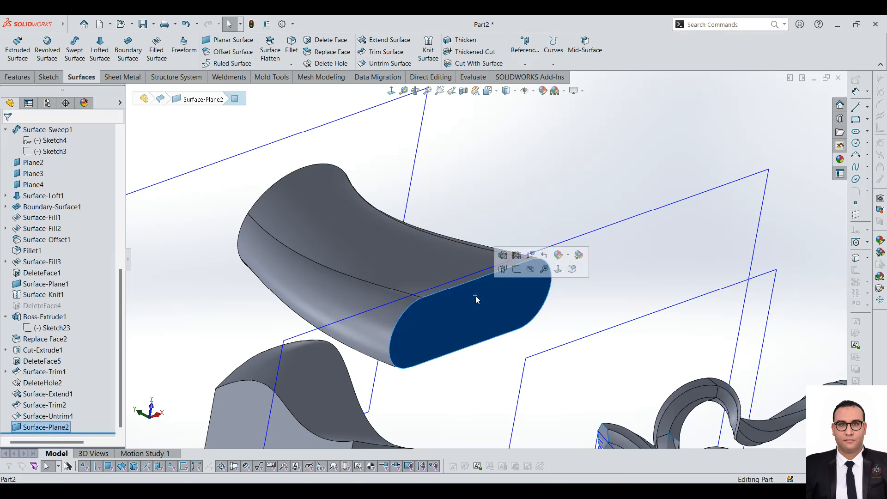
pyautogui.click(428, 50)
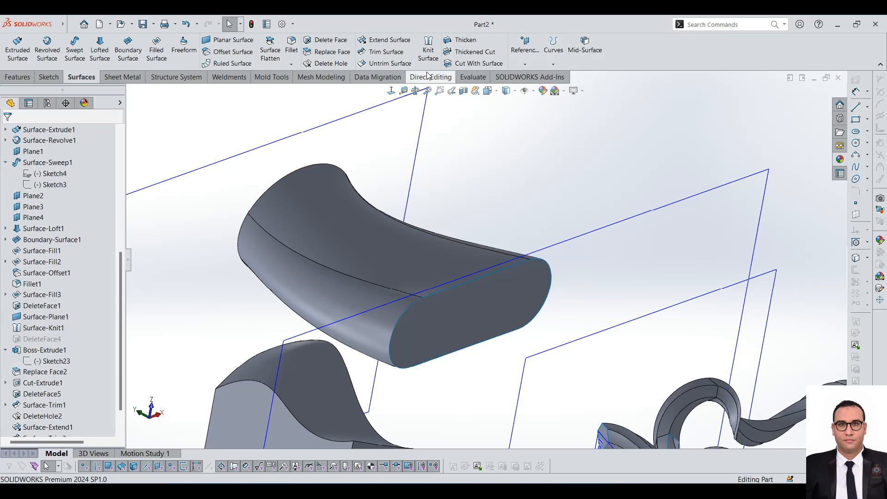
pyautogui.click(299, 228)
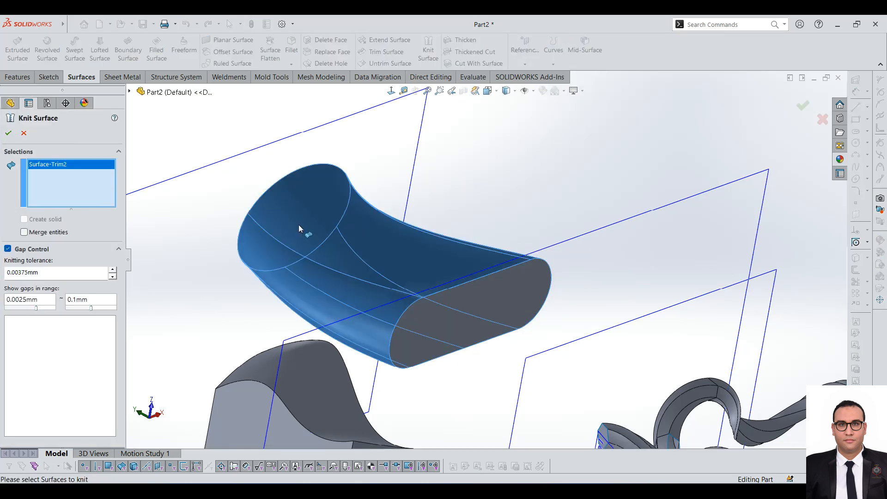
pyautogui.click(492, 301)
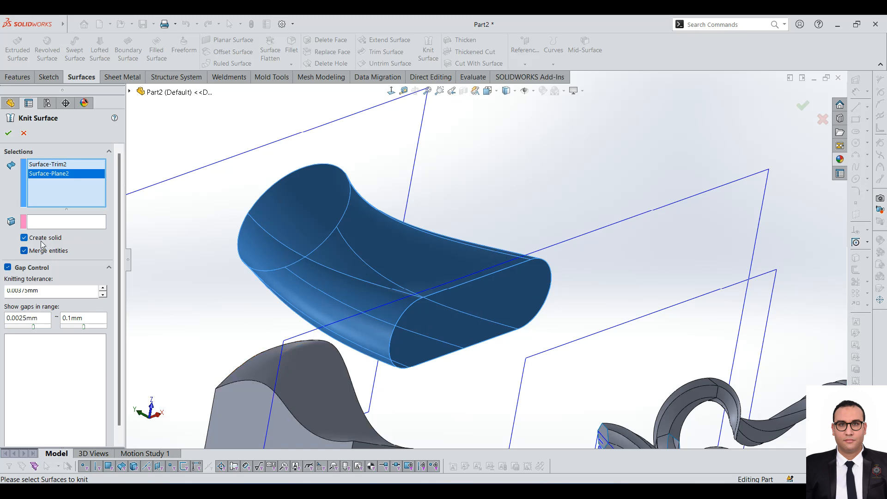
pyautogui.click(9, 133)
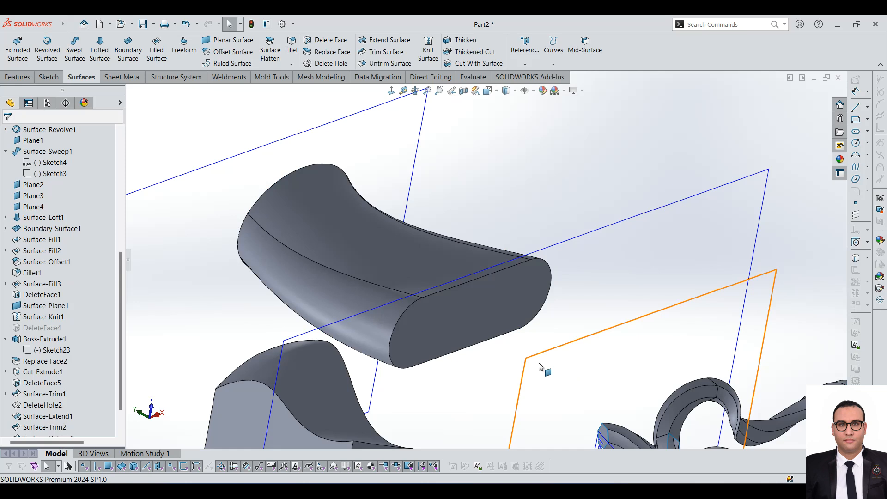
# - Examine the knitted column from its other end and highlight its entry among the solid bodies
pyautogui.moveTo(484, 320); pyautogui.dragTo(451, 423, button='middle')
pyautogui.scroll(-3, 429, 262)
pyautogui.click(430, 262)
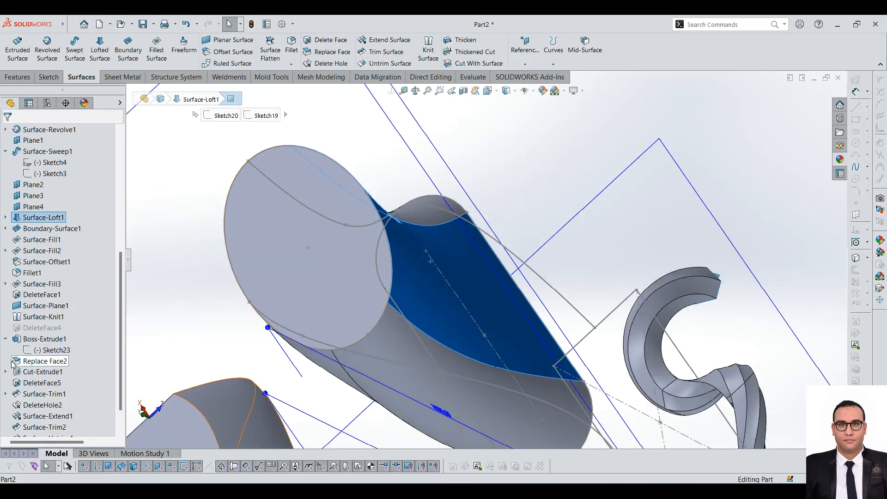
pyautogui.scroll(7, 47, 240)
pyautogui.click(43, 283)
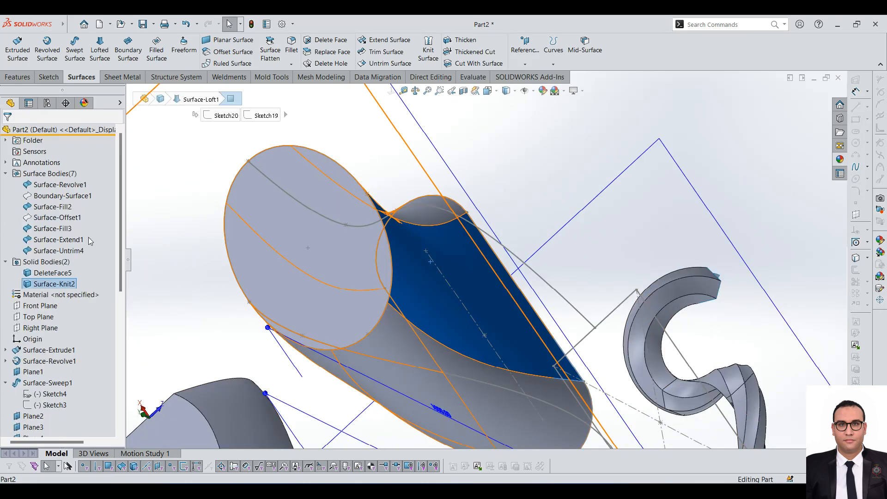
pyautogui.scroll(3, 194, 296)
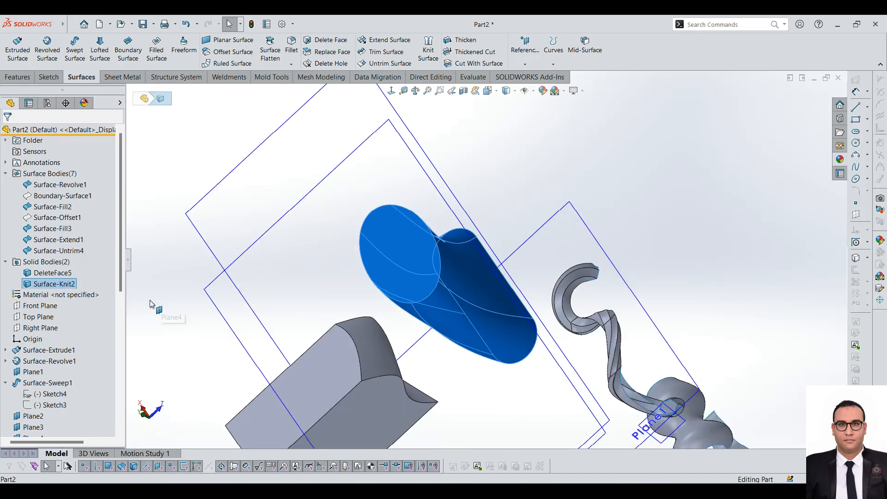
# - Edit the column's knit feature and turn off Create solid, leaving its knitted surfaces as a surface body
pyautogui.scroll(-4, 71, 368)
pyautogui.scroll(-4, 74, 407)
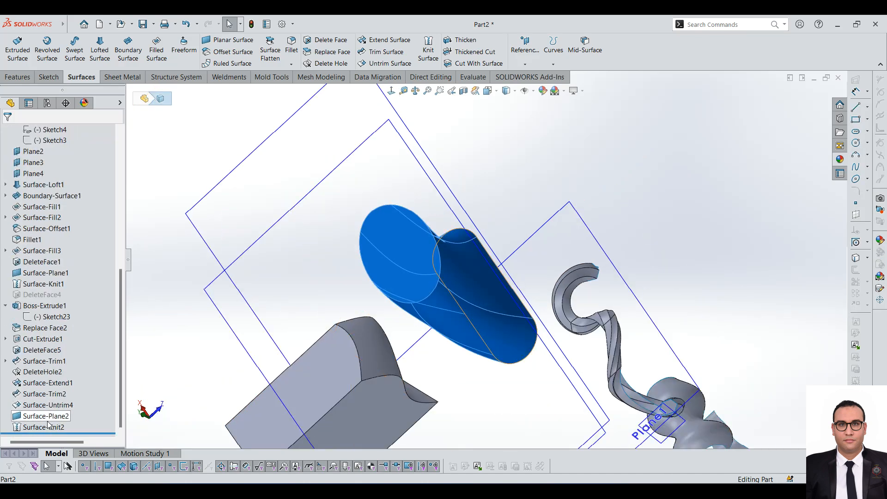
pyautogui.click(46, 426)
pyautogui.click(59, 398)
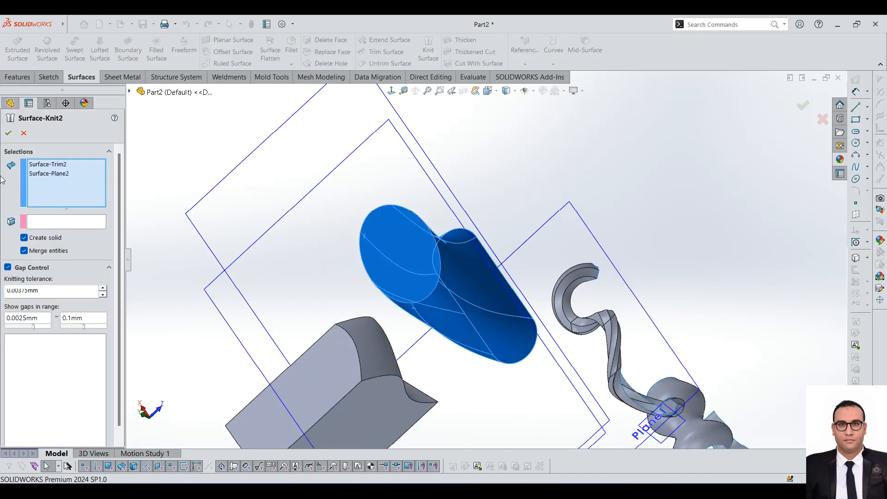
pyautogui.click(8, 133)
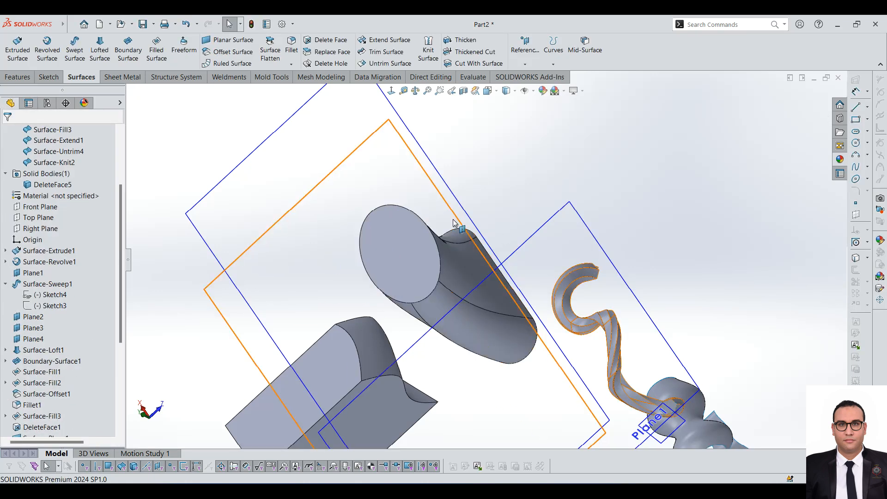
# - Highlight the knitted column among the surface bodies and examine it from several angles
pyautogui.click(373, 246)
pyautogui.click(73, 163)
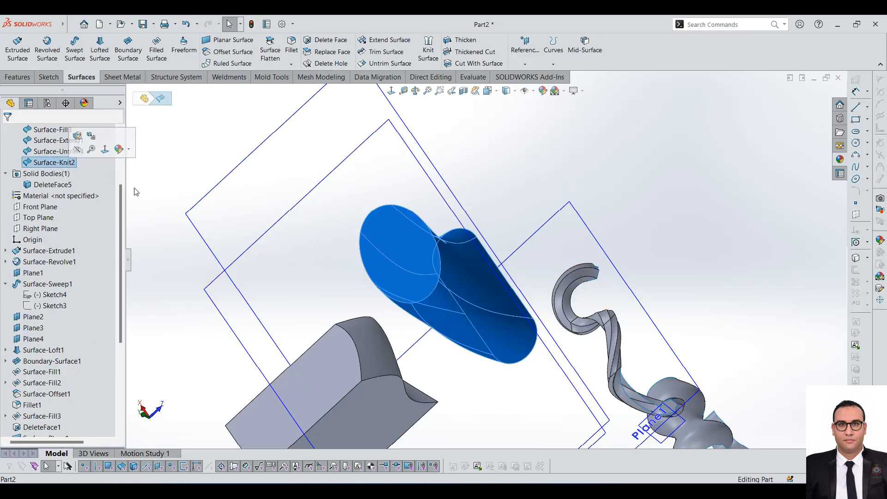
pyautogui.scroll(-2, 375, 295)
pyautogui.moveTo(487, 279); pyautogui.dragTo(362, 218, button='middle')
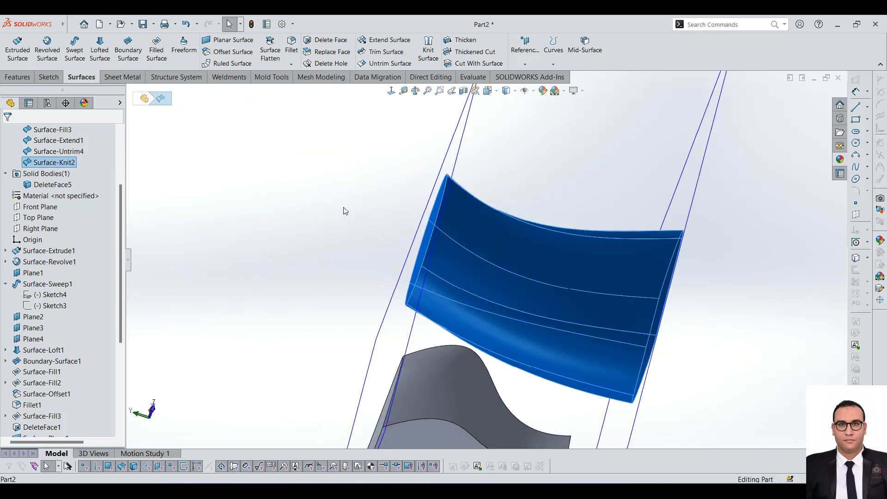
pyautogui.scroll(6, 711, 232)
pyautogui.moveTo(623, 281); pyautogui.dragTo(451, 250, button='middle')
pyautogui.scroll(-3, 365, 211)
pyautogui.click(317, 182)
pyautogui.scroll(6, 484, 261)
pyautogui.scroll(-2, 560, 258)
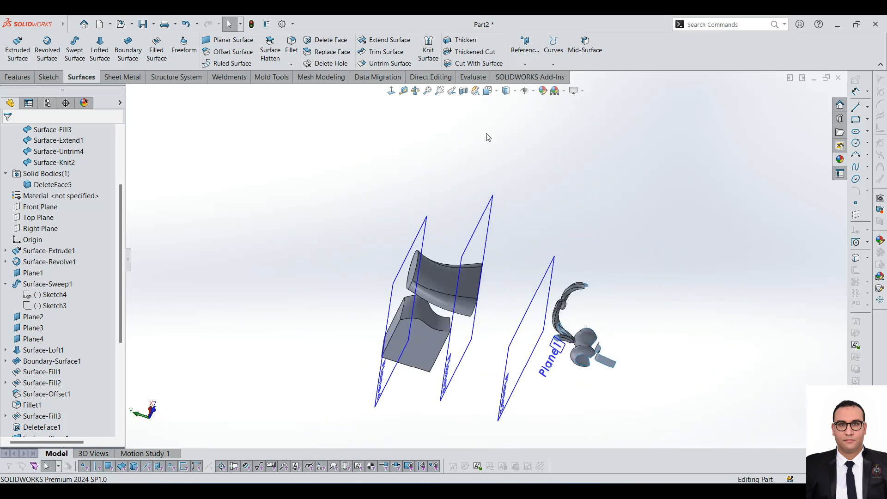
# - Locate the column's knit feature in the model history and review the surface and solid body lists
pyautogui.scroll(-2, 487, 137)
pyautogui.scroll(-3, 43, 392)
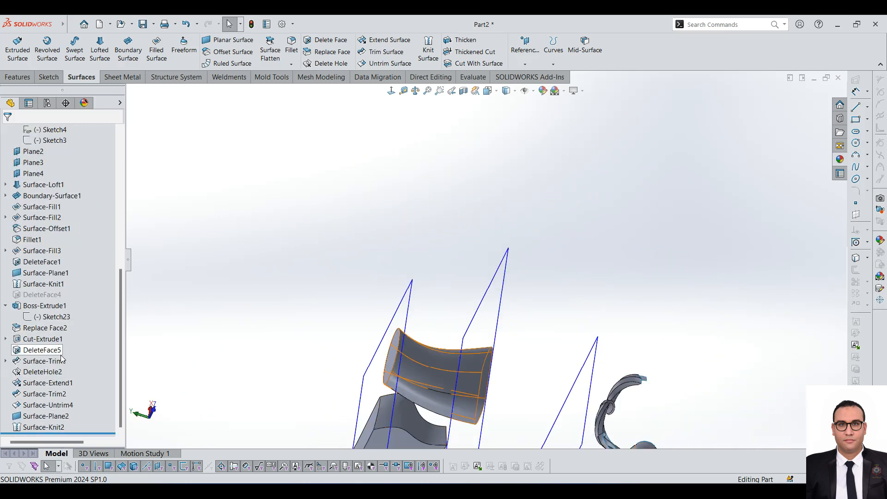
pyautogui.click(54, 428)
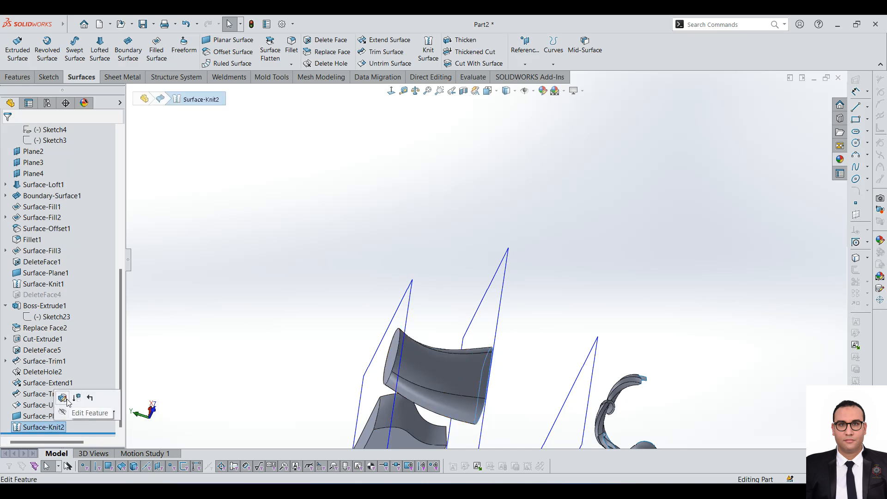
pyautogui.click(522, 396)
pyautogui.scroll(10, 113, 218)
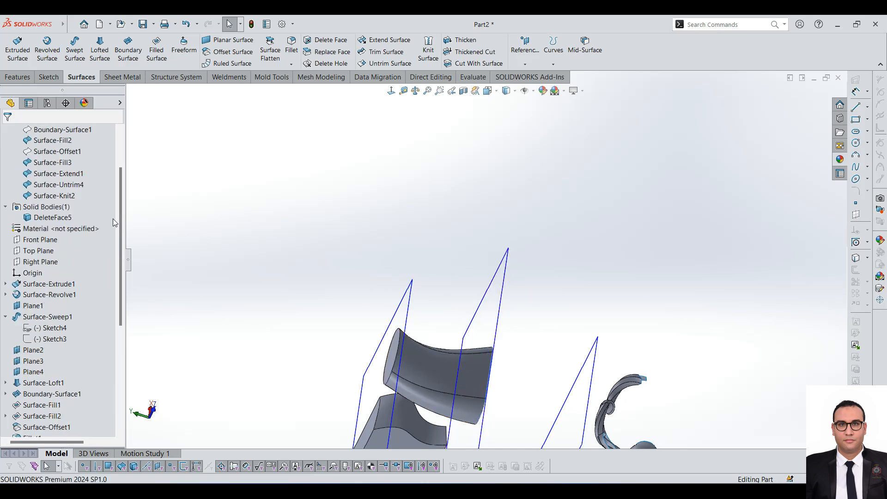
pyautogui.click(56, 264)
pyautogui.click(394, 237)
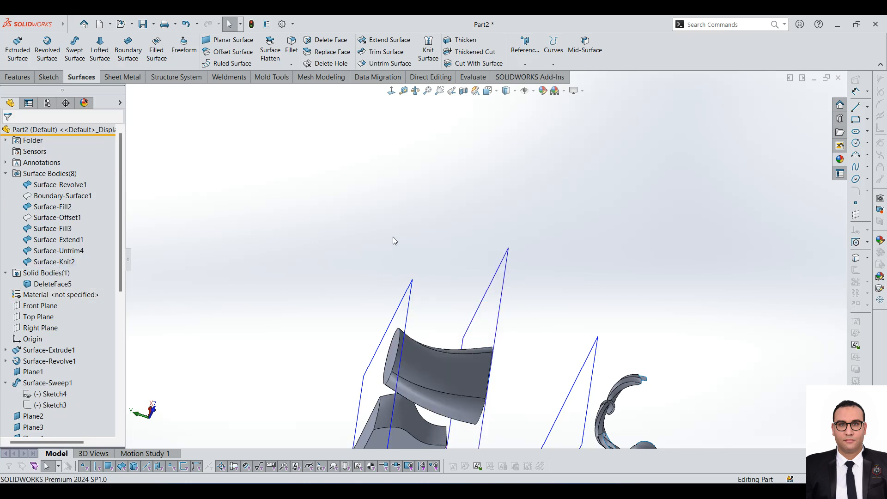
# - Thicken the knitted column surface by 2 mm on both sides with Create solid from enclosed volume off
pyautogui.click(471, 41)
pyautogui.scroll(-4, 373, 382)
pyautogui.click(557, 344)
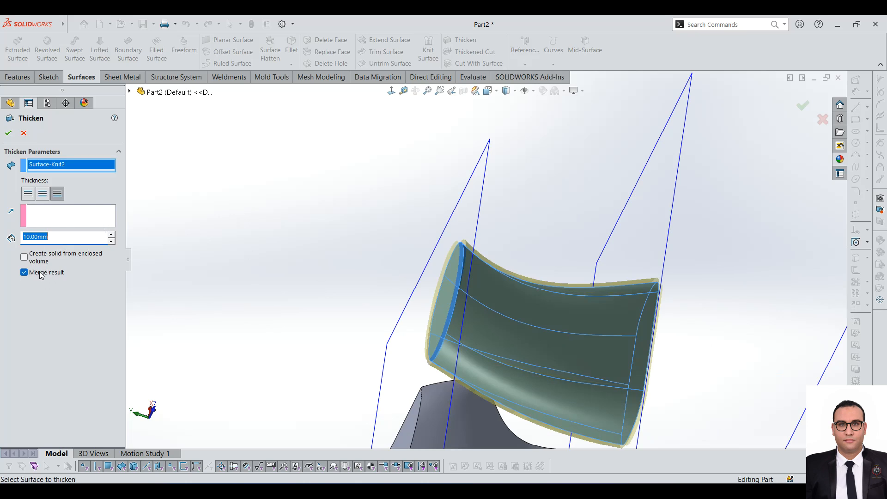
pyautogui.click(65, 262)
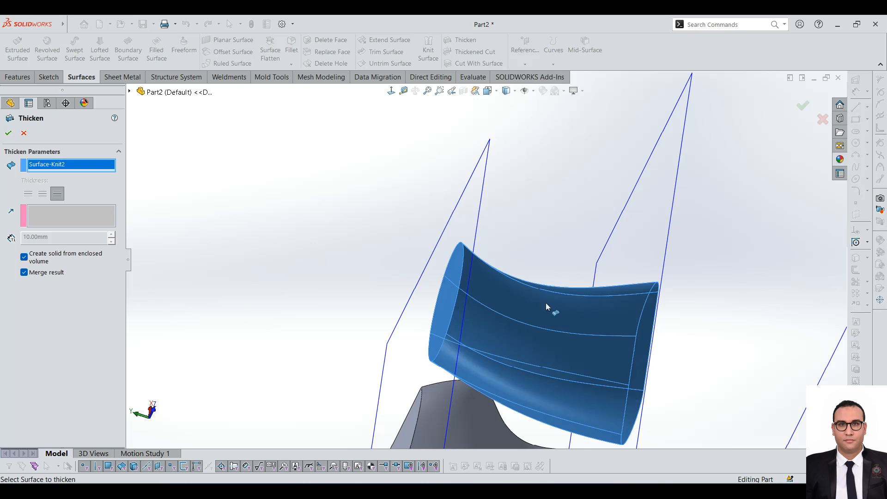
pyautogui.click(65, 258)
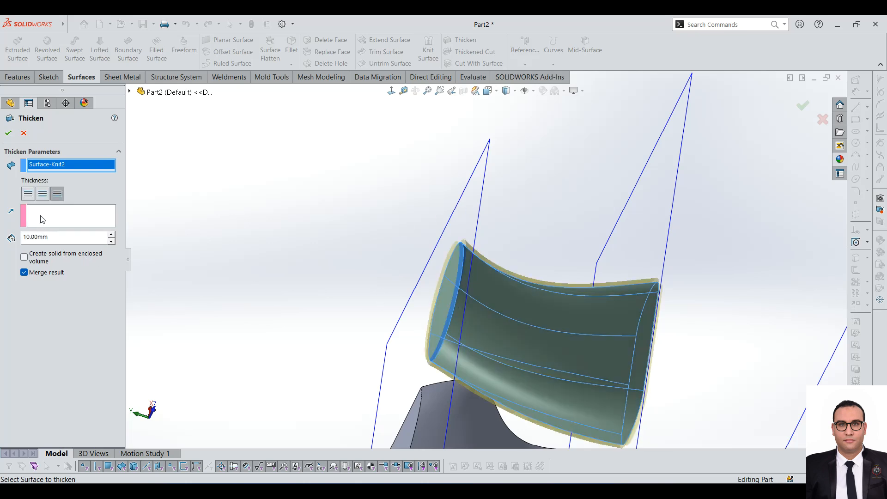
pyautogui.click(31, 193)
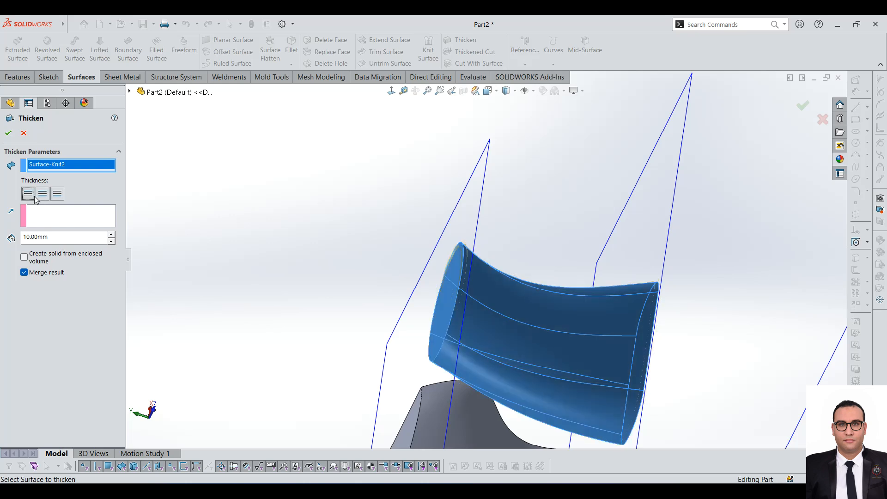
pyautogui.click(40, 196)
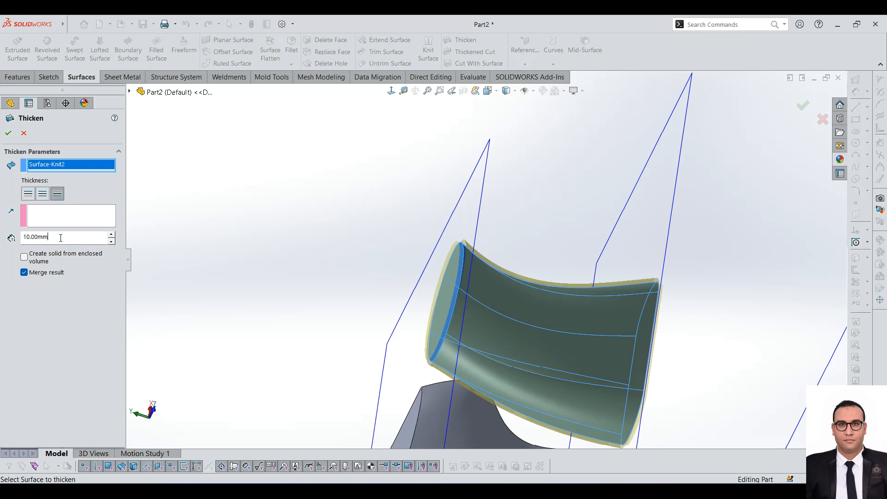
pyautogui.write('2')
pyautogui.press('Return')
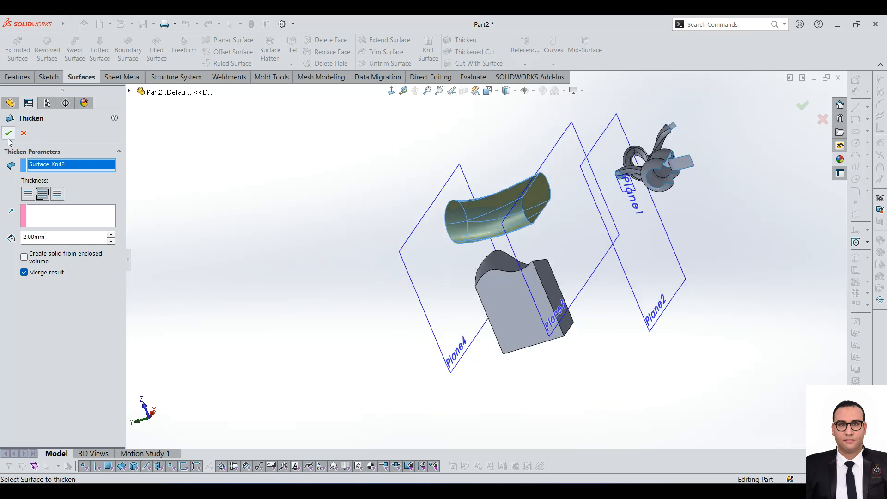
pyautogui.scroll(-5, 532, 217)
pyautogui.middleClick(531, 219)
pyautogui.moveTo(531, 219); pyautogui.dragTo(490, 200, button='middle')
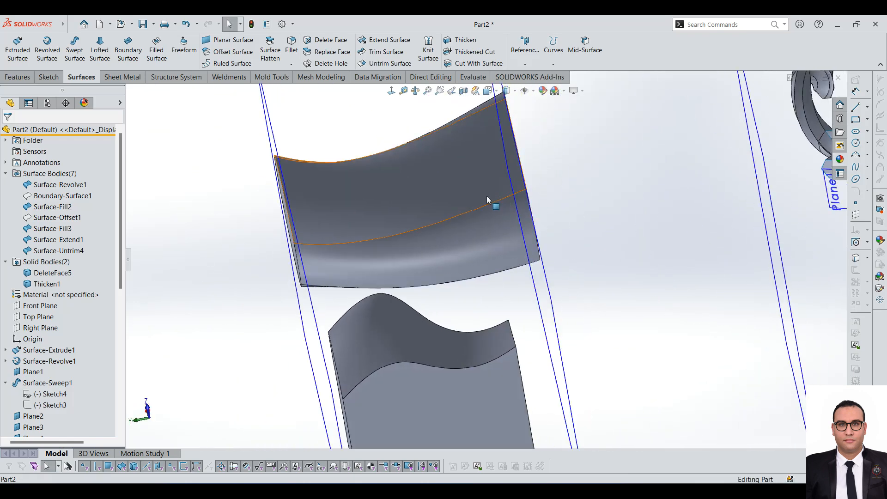
# - Create a planar section view from Plane3 offset 241 mm and inspect the thickened column's interior
pyautogui.click(472, 191)
pyautogui.scroll(5, 469, 181)
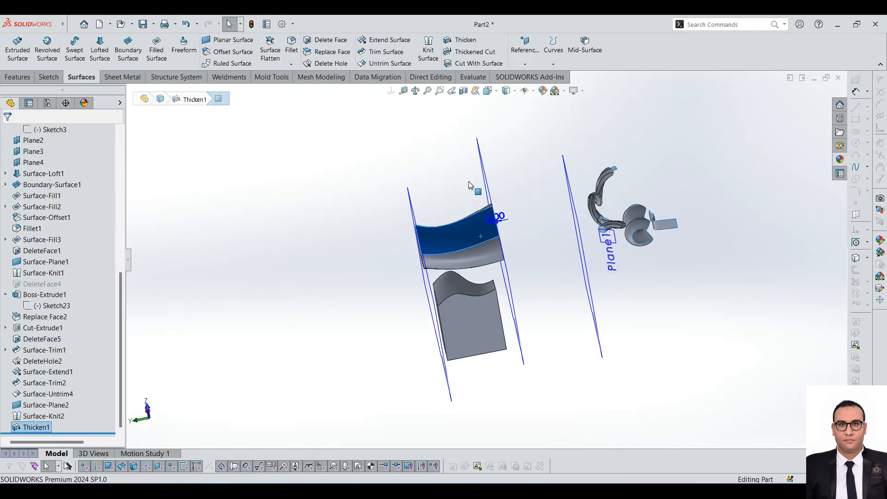
pyautogui.scroll(-5, 482, 189)
pyautogui.click(501, 233)
pyautogui.scroll(5, 420, 199)
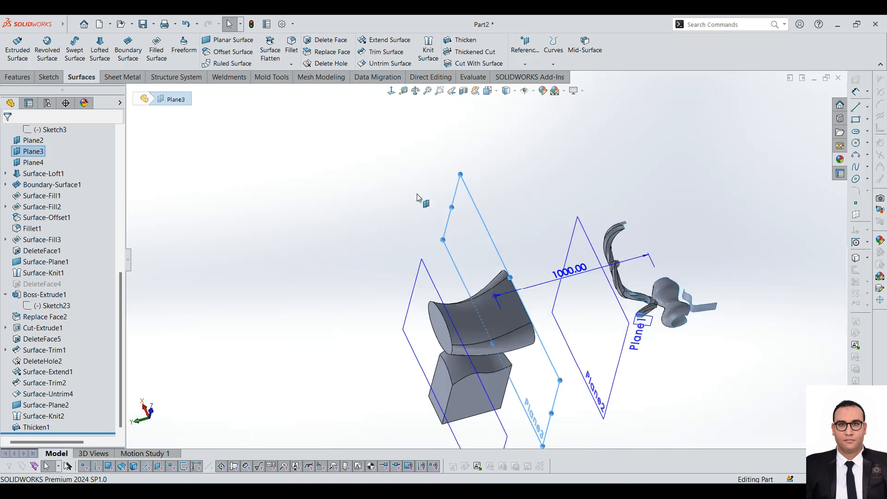
pyautogui.click(452, 92)
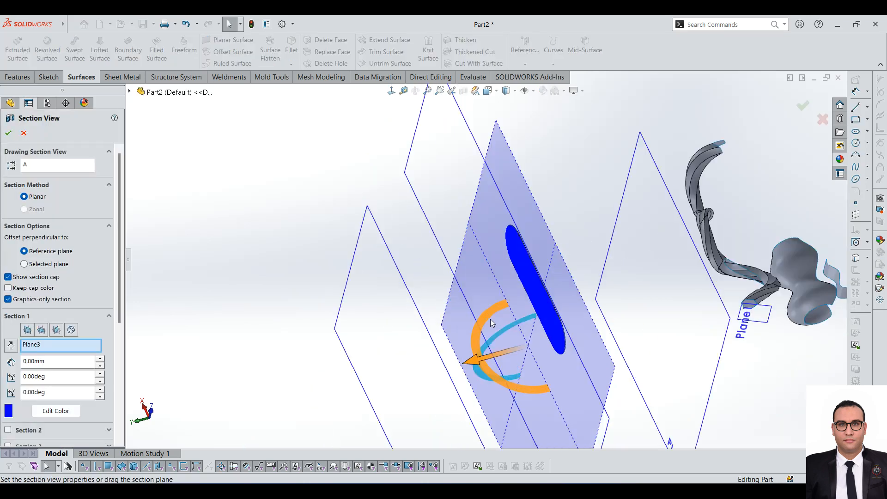
pyautogui.moveTo(491, 300); pyautogui.dragTo(511, 316, button='middle')
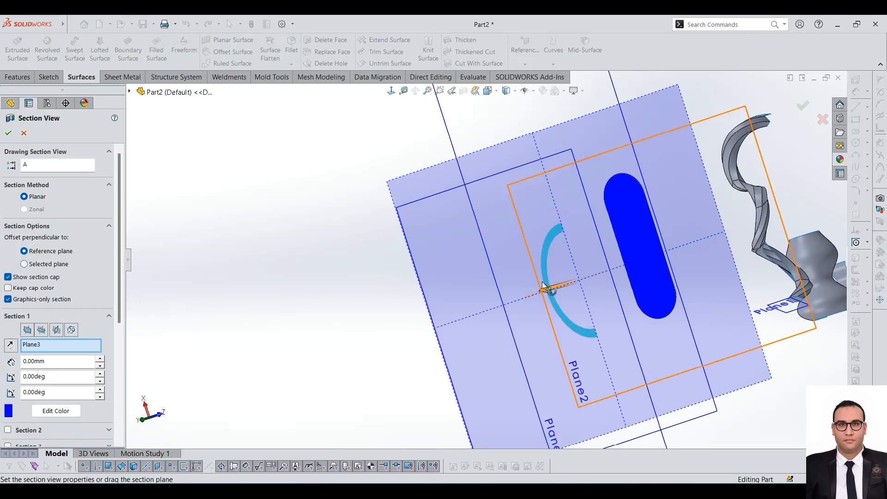
pyautogui.moveTo(547, 289); pyautogui.dragTo(504, 292)
pyautogui.scroll(-5, 629, 184)
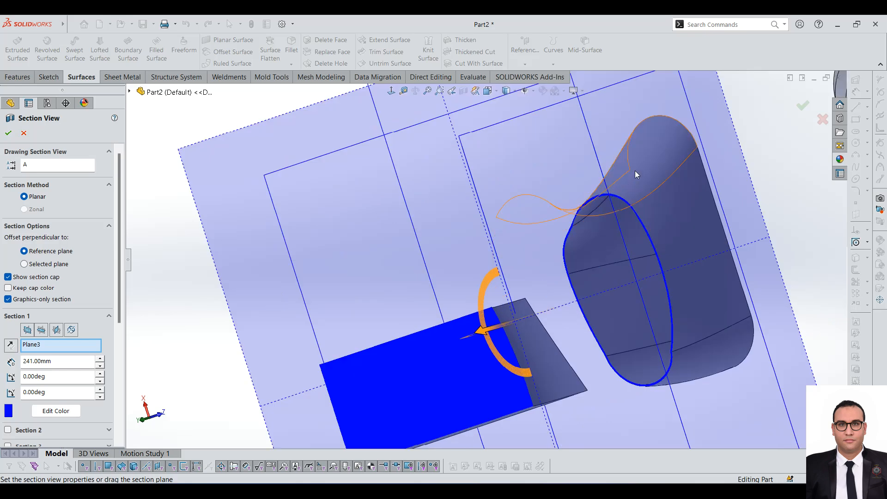
pyautogui.scroll(5, 618, 282)
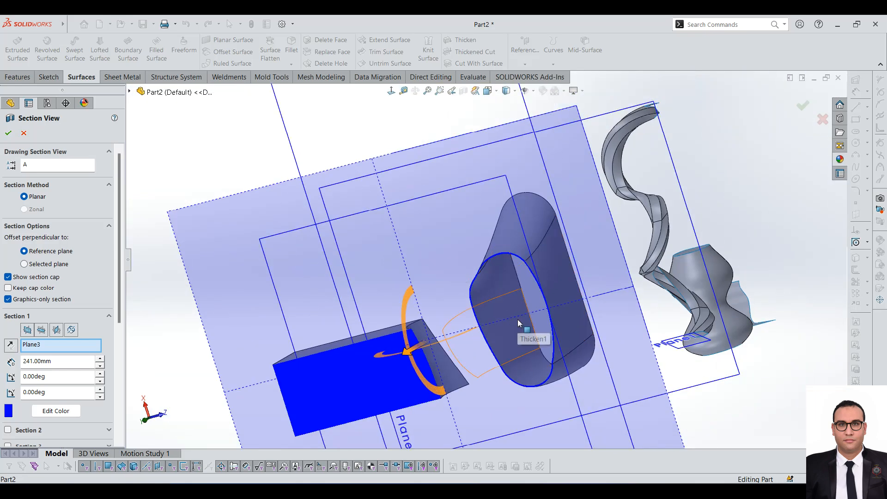
pyautogui.scroll(-5, 545, 303)
pyautogui.moveTo(438, 281); pyautogui.dragTo(497, 300, button='middle')
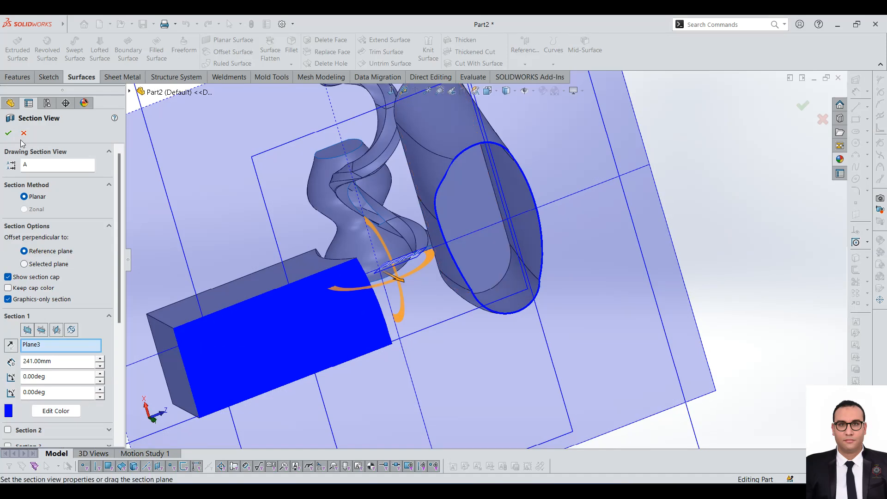
pyautogui.click(8, 133)
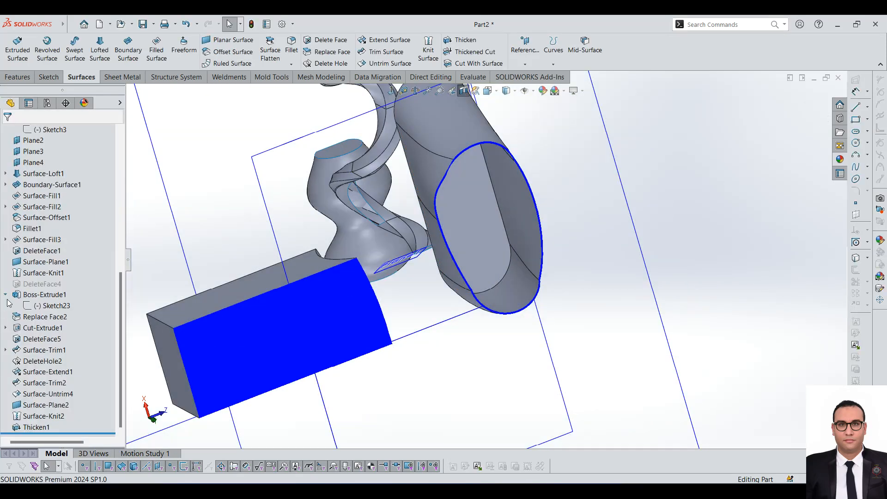
# - Edit the column's Thicken feature to enable Create solid from enclosed volume and examine the sectioned result
pyautogui.click(41, 429)
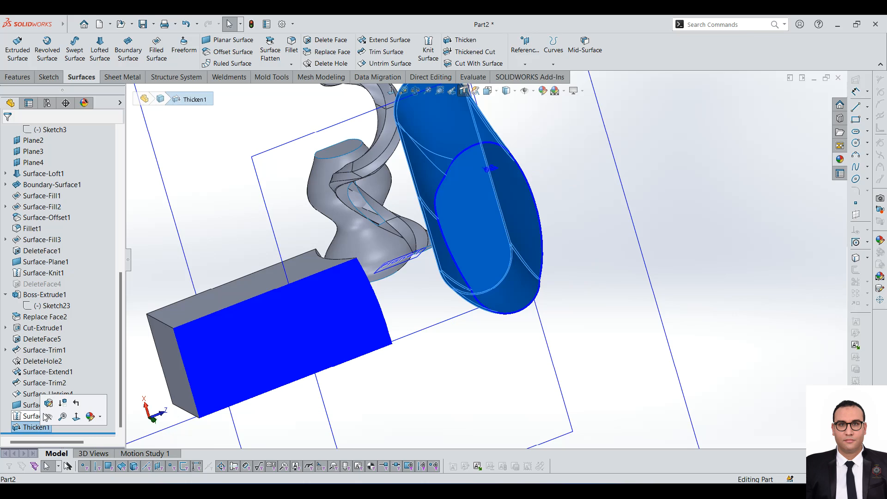
pyautogui.click(49, 404)
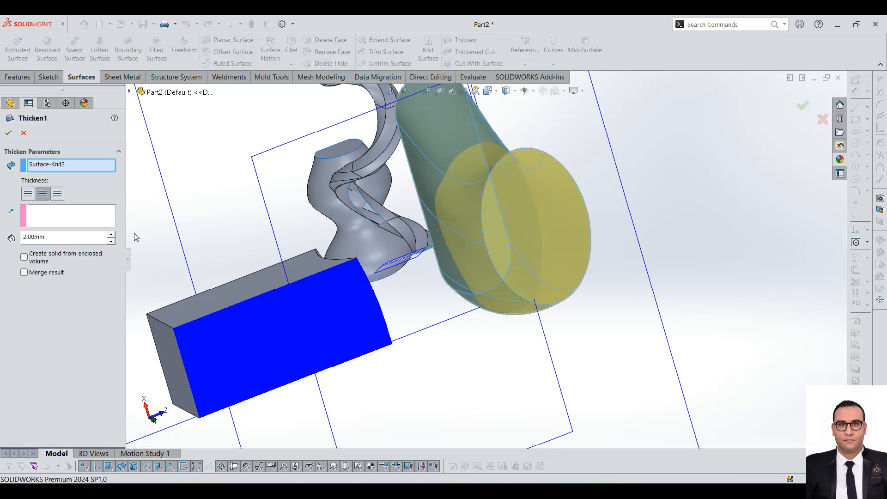
pyautogui.click(24, 257)
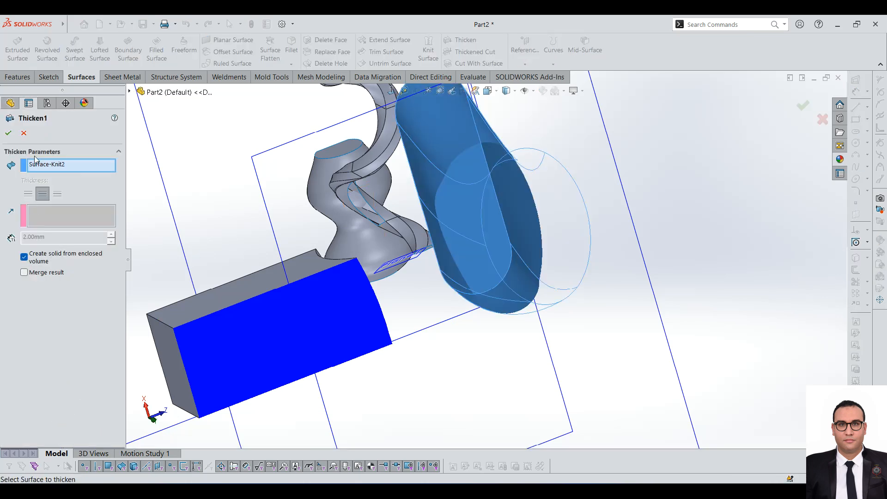
pyautogui.click(20, 133)
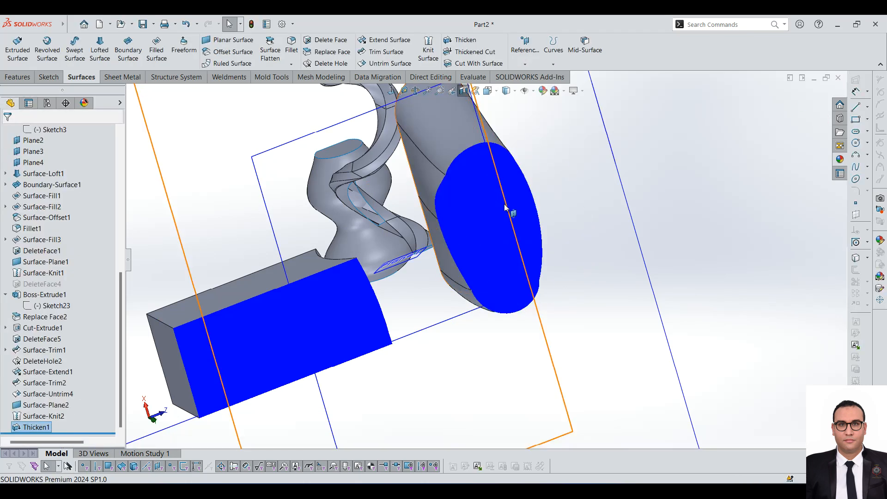
pyautogui.press('f')
pyautogui.moveTo(454, 211); pyautogui.dragTo(497, 139, button='middle')
pyautogui.scroll(-3, 497, 124)
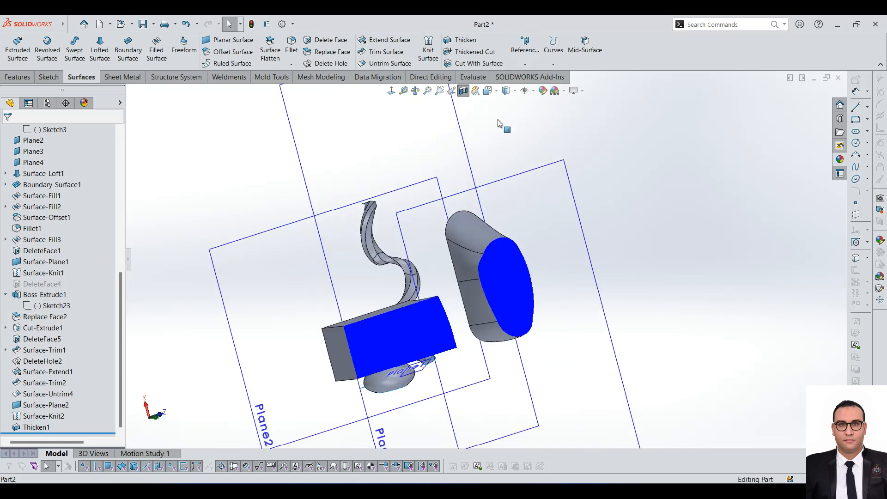
# - Turn off Graphics-only section in the section view settings and inspect the column's cut face
pyautogui.click(464, 91)
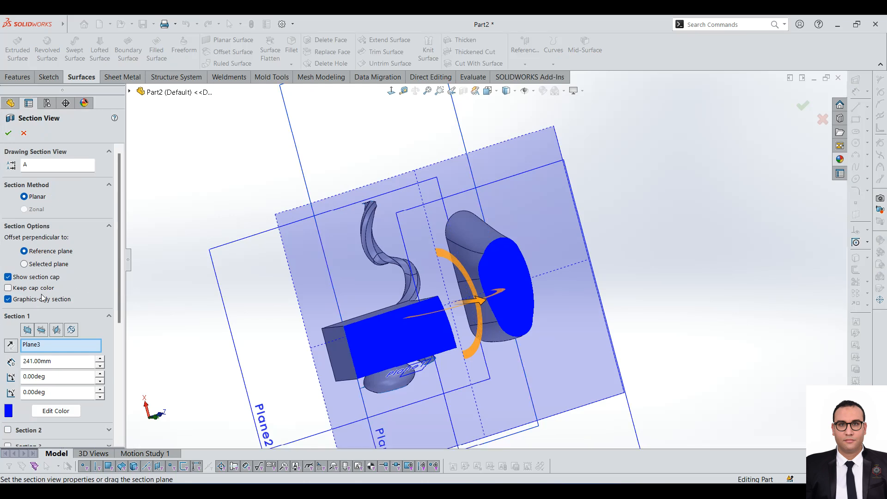
pyautogui.click(7, 134)
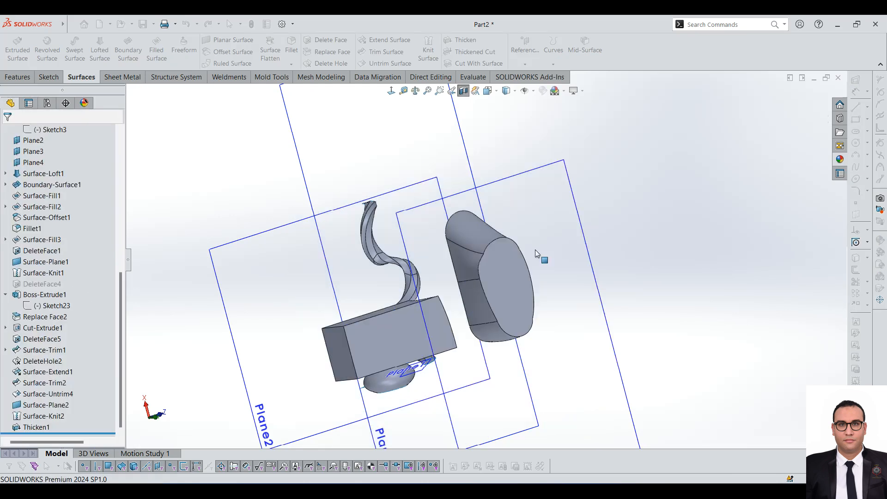
pyautogui.scroll(-4, 535, 250)
pyautogui.moveTo(496, 267); pyautogui.dragTo(517, 270, button='middle')
pyautogui.scroll(8, 513, 266)
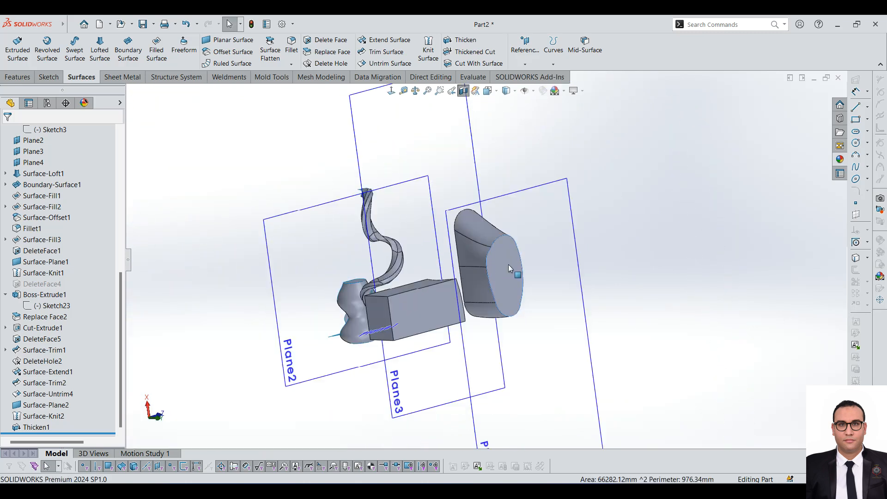
# - Edit the column's Thicken feature to disable Create solid from enclosed volume and inspect the sectioned interior
pyautogui.click(39, 426)
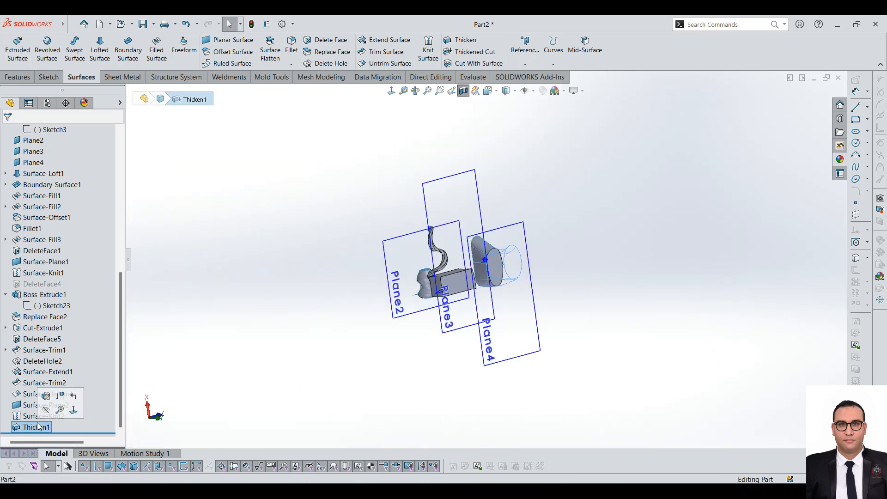
pyautogui.click(45, 396)
pyautogui.click(54, 259)
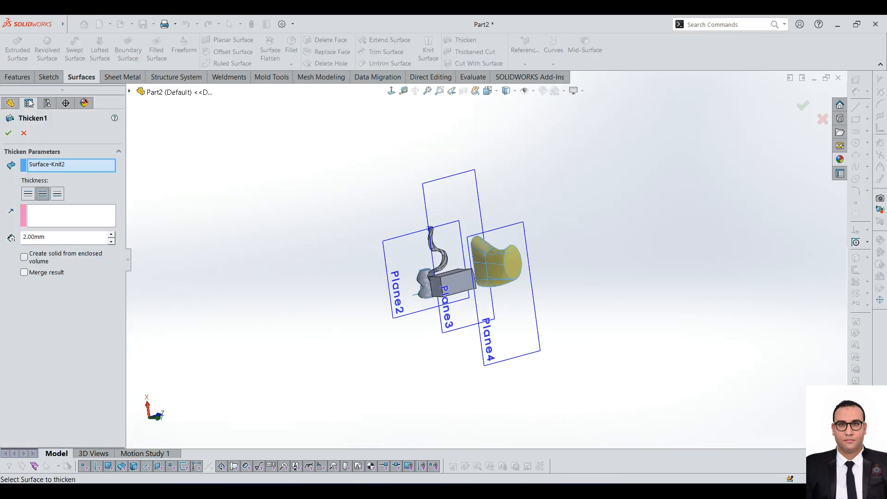
pyautogui.scroll(-7, 453, 267)
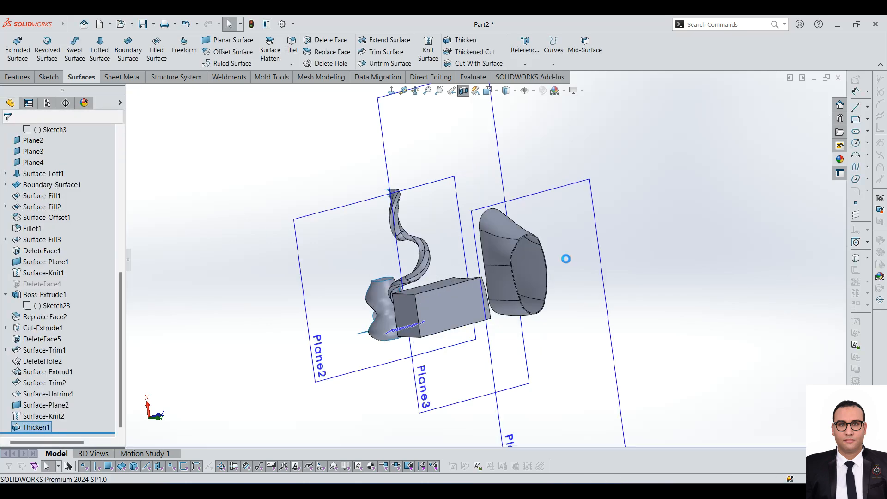
pyautogui.scroll(5, 476, 237)
pyautogui.scroll(-5, 636, 232)
pyautogui.moveTo(386, 299); pyautogui.dragTo(362, 323, button='middle')
pyautogui.scroll(-1, 362, 323)
pyautogui.scroll(6, 343, 139)
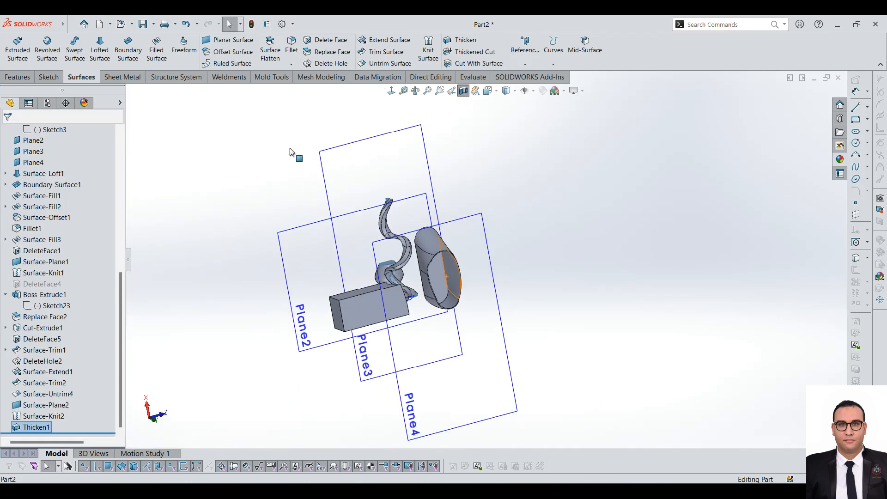
# - Suppress the column's Thicken feature
pyautogui.rightClick(47, 427)
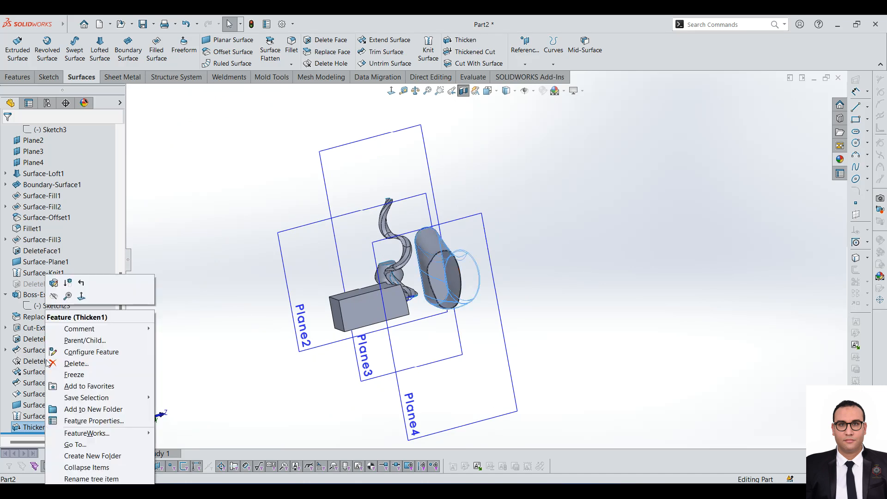
pyautogui.click(68, 282)
pyautogui.scroll(-3, 434, 268)
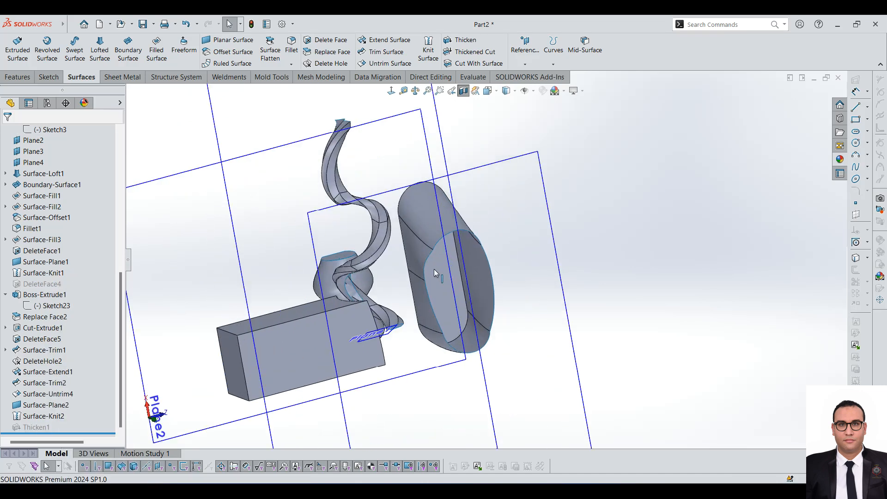
pyautogui.moveTo(407, 323); pyautogui.dragTo(348, 390, button='middle')
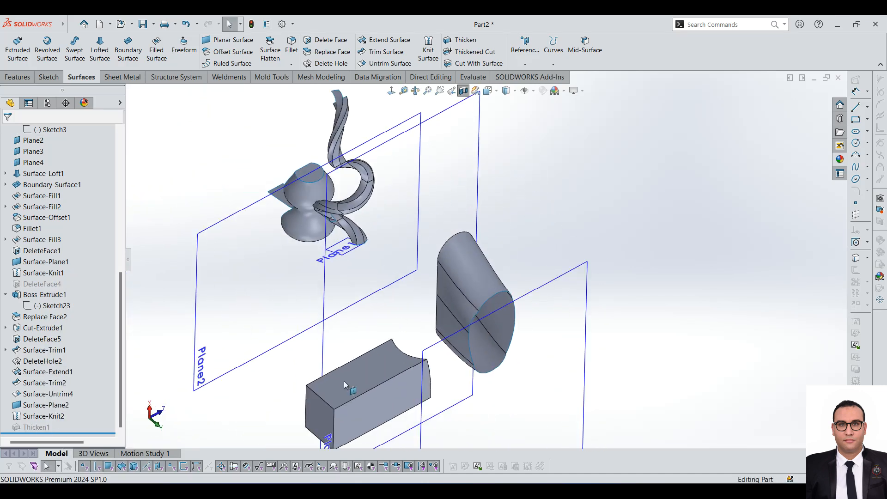
# - Start a sketch on the rectangular block's long flat face and draw a four-point wavy spline across it
pyautogui.click(370, 376)
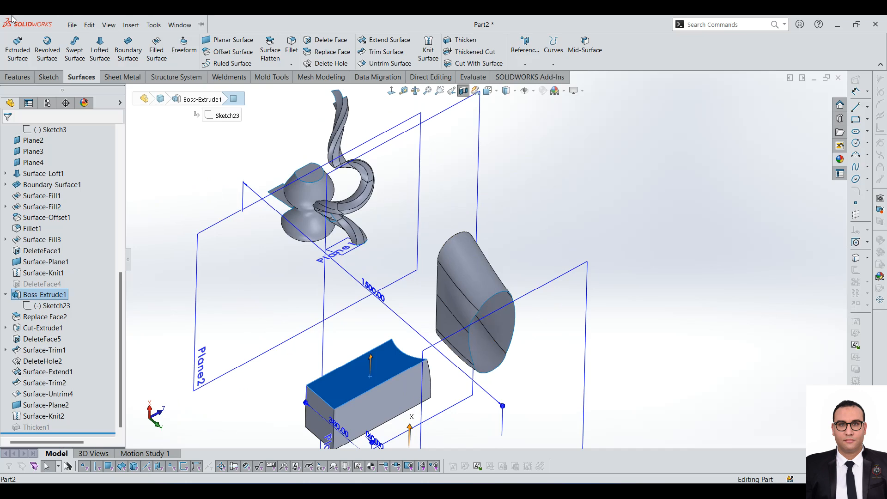
pyautogui.click(48, 77)
pyautogui.click(14, 46)
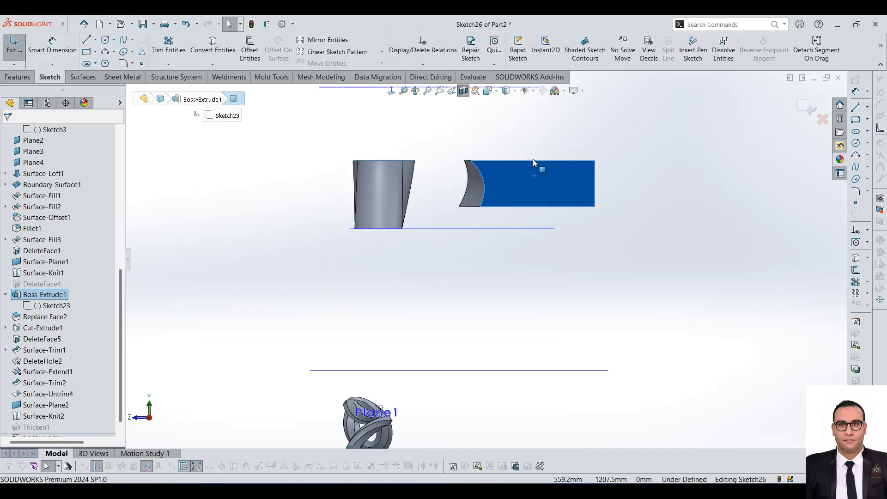
pyautogui.click(488, 144)
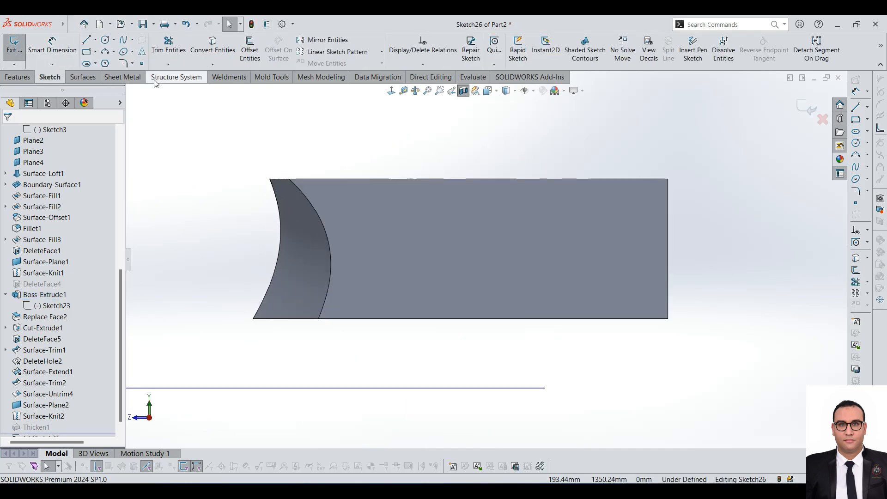
pyautogui.click(81, 77)
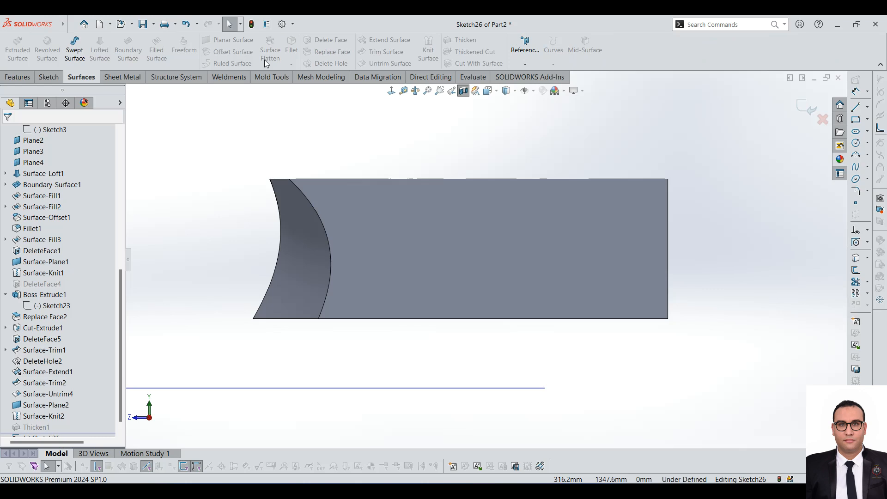
pyautogui.click(51, 77)
pyautogui.click(123, 39)
pyautogui.click(342, 167)
pyautogui.click(427, 347)
pyautogui.click(509, 160)
pyautogui.click(562, 244)
pyautogui.press('Escape')
# - Reshape the spline by moving its points and curve so the whole wave lies within the block's face
pyautogui.moveTo(509, 160); pyautogui.dragTo(529, 206)
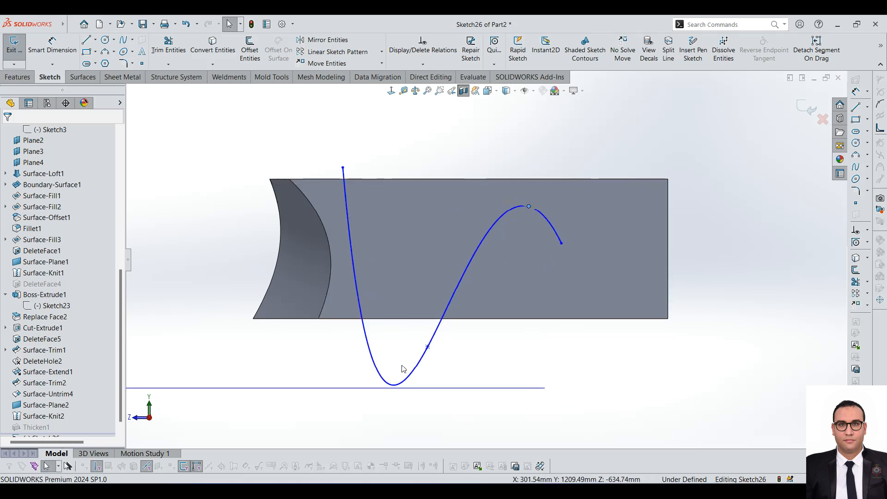
pyautogui.moveTo(393, 385); pyautogui.dragTo(414, 310)
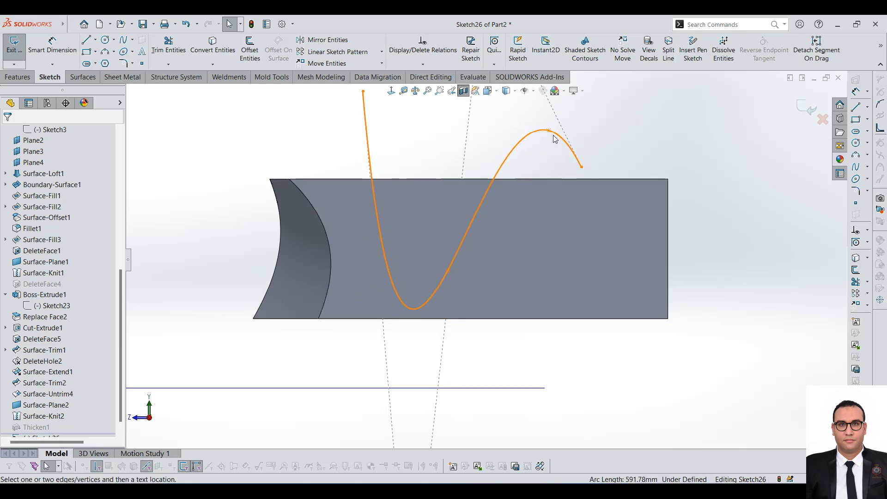
pyautogui.moveTo(548, 131); pyautogui.dragTo(488, 198)
pyautogui.moveTo(582, 167); pyautogui.dragTo(584, 249)
pyautogui.scroll(2, 486, 260)
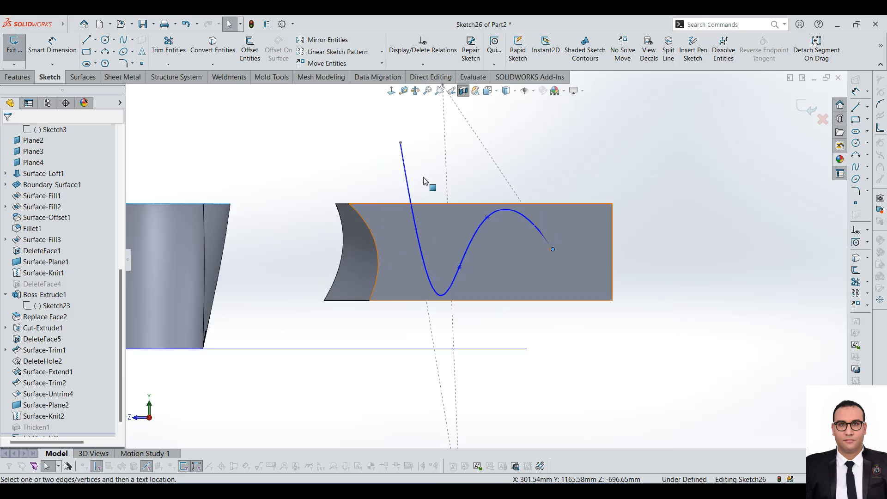
pyautogui.moveTo(401, 144); pyautogui.dragTo(391, 217)
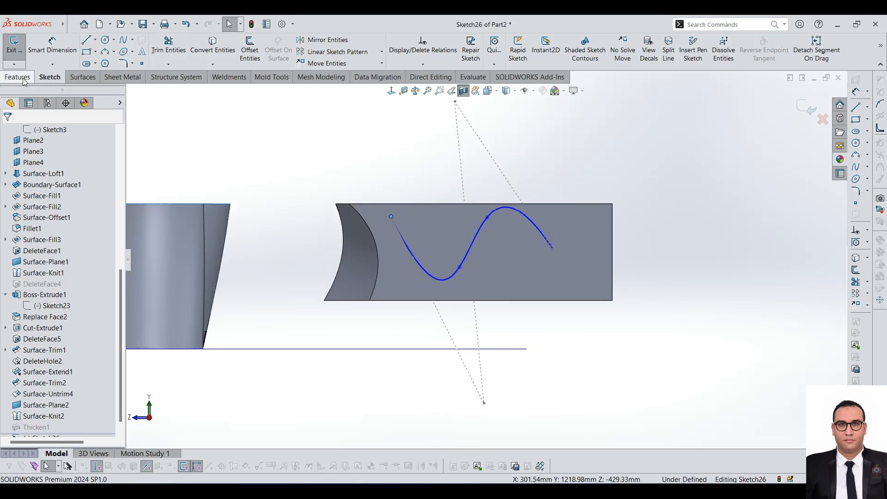
# - Extrude the spline as a surface with a blind depth of 400 mm in the reversed direction, through the block
pyautogui.click(83, 77)
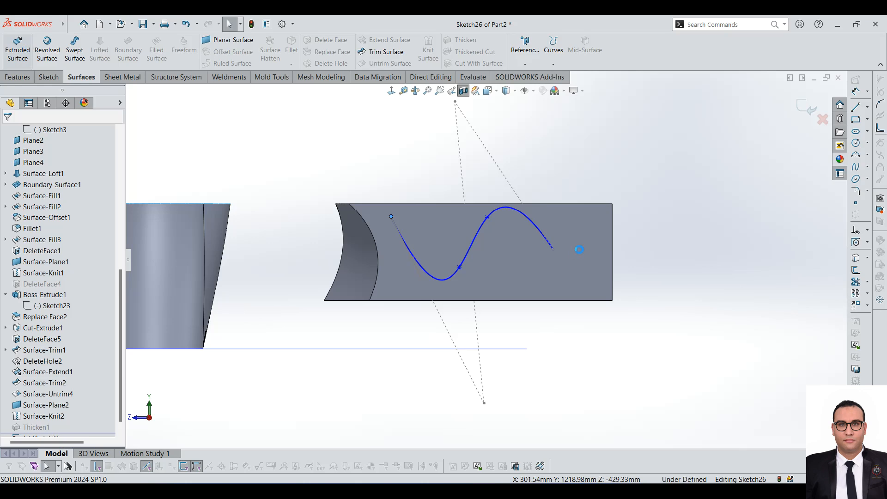
pyautogui.click(18, 49)
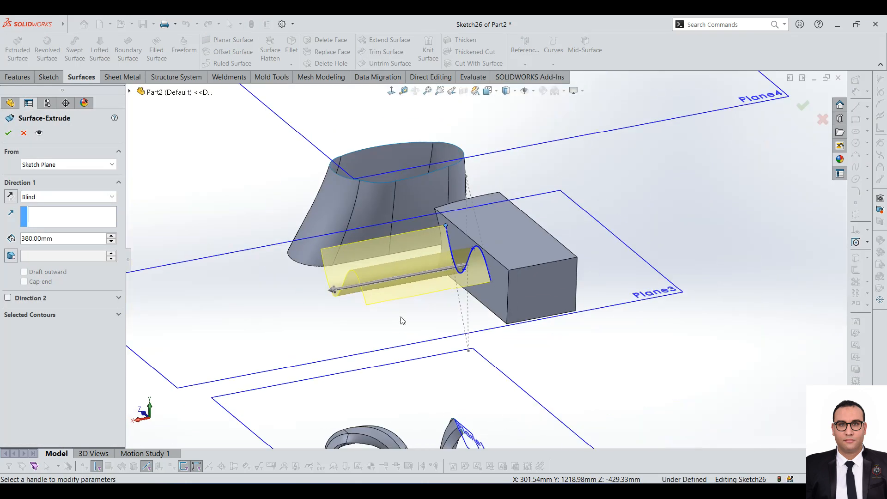
pyautogui.click(60, 197)
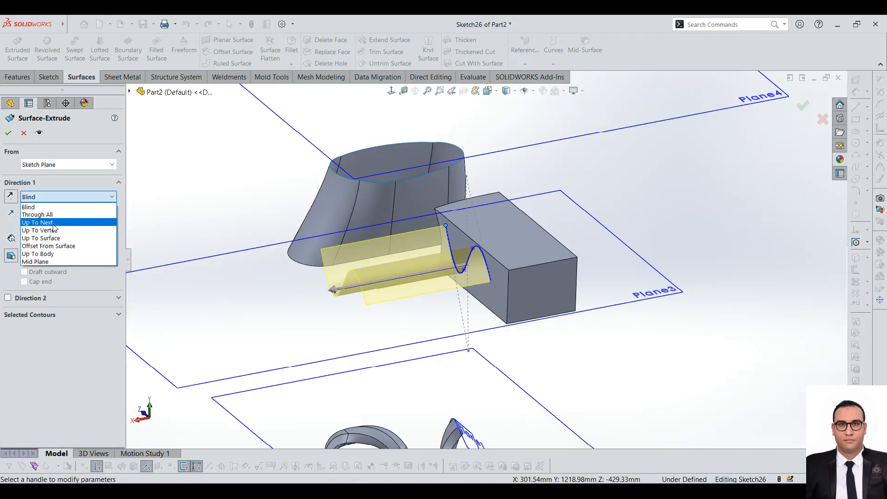
pyautogui.click(187, 260)
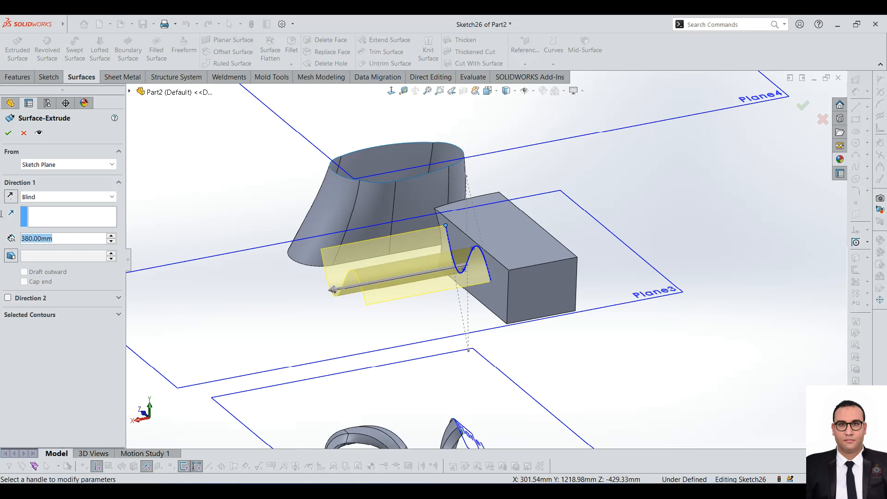
pyautogui.write('50')
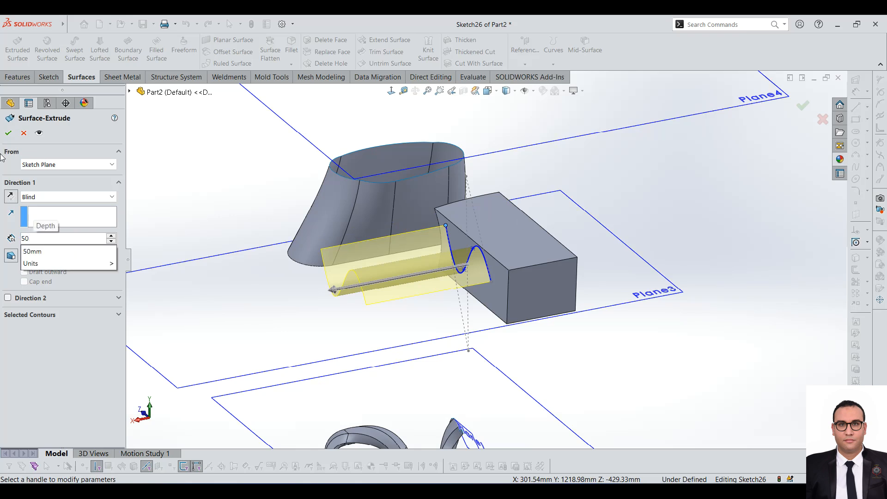
pyautogui.press('Return')
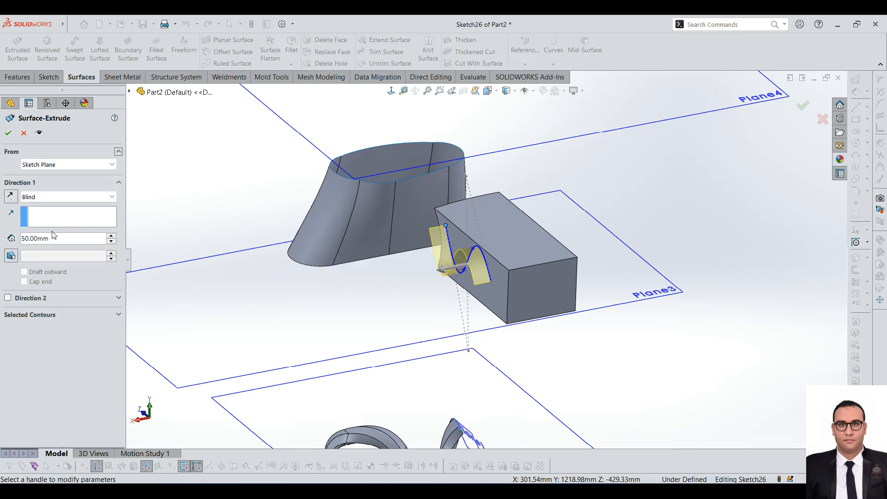
pyautogui.write('400')
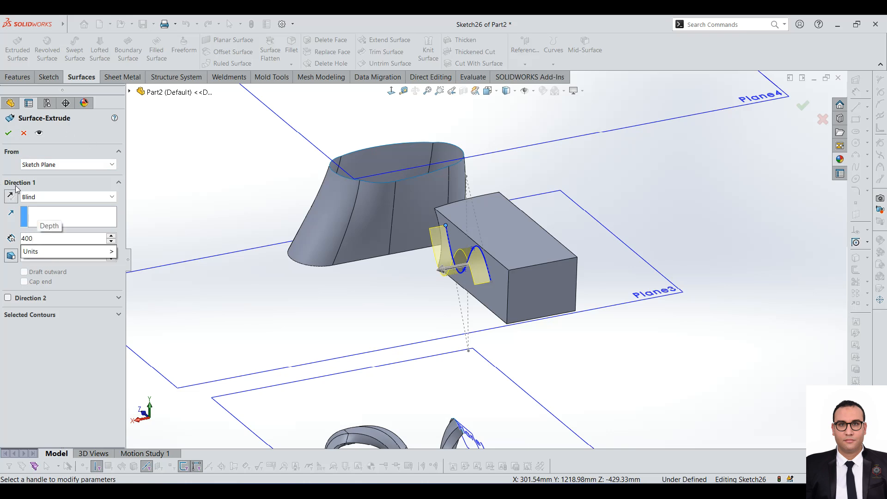
pyautogui.press('Return')
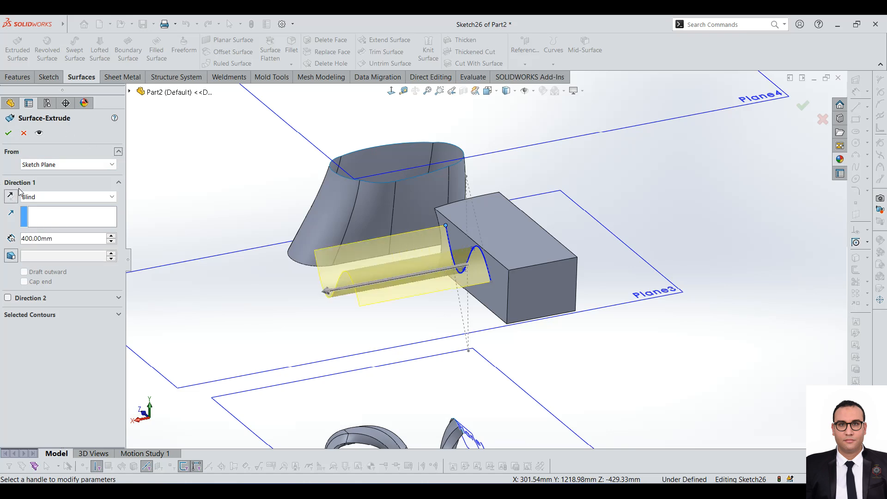
pyautogui.click(11, 196)
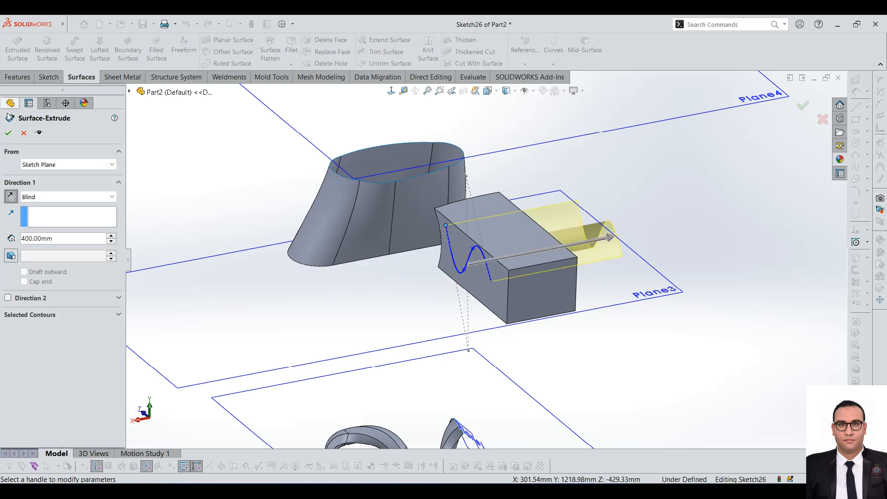
pyautogui.click(8, 132)
# - Create a thickened cut in the block from the extruded wavy surface, 2 mm on both sides
pyautogui.scroll(-6, 516, 268)
pyautogui.moveTo(465, 257); pyautogui.dragTo(688, 268, button='middle')
pyautogui.click(688, 268)
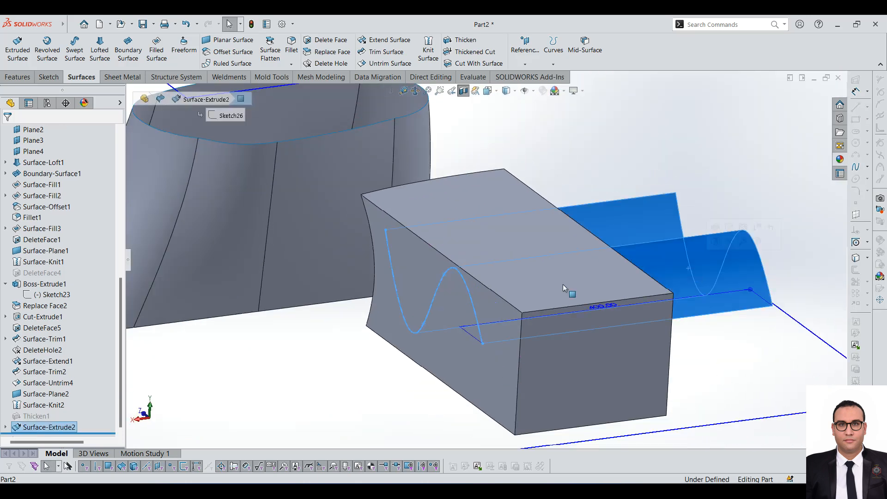
pyautogui.click(453, 52)
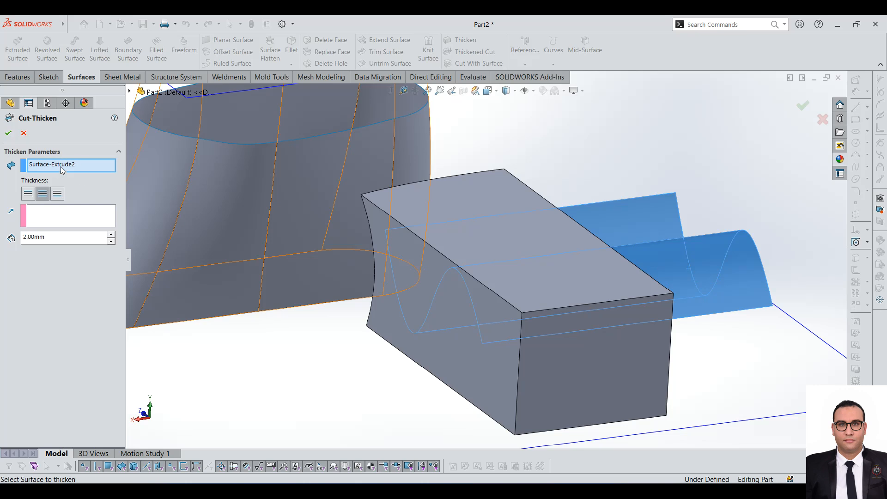
pyautogui.click(8, 133)
# - Examine the wavy slot cut through the block from both ends
pyautogui.scroll(-6, 444, 295)
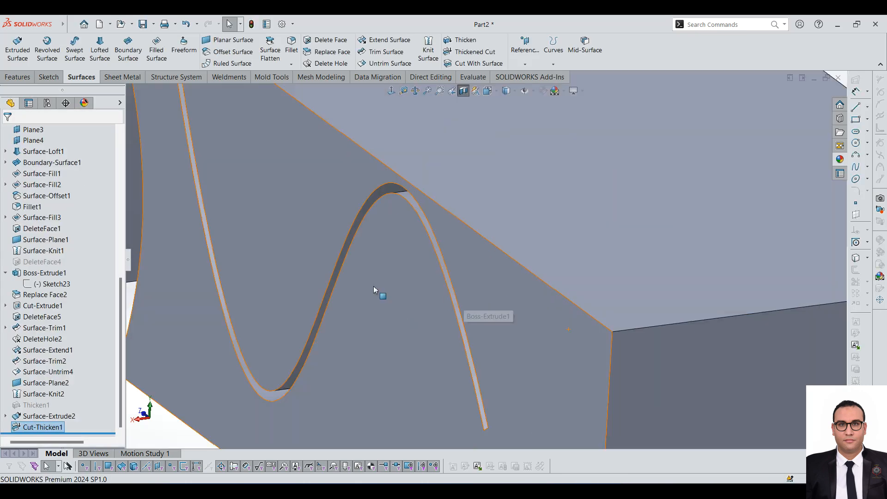
pyautogui.moveTo(370, 285); pyautogui.dragTo(412, 304, button='middle')
pyautogui.scroll(5, 431, 267)
pyautogui.scroll(-1, 434, 286)
pyautogui.scroll(2, 416, 281)
pyautogui.scroll(-5, 455, 229)
pyautogui.moveTo(457, 231)
pyautogui.mouseDown(button='middle')
pyautogui.moveTo(398, 238)
pyautogui.moveTo(304, 277)
pyautogui.moveTo(300, 345)
pyautogui.mouseUp(button='middle')
pyautogui.scroll(7, 389, 271)
pyautogui.scroll(-4, 487, 223)
pyautogui.moveTo(486, 224)
pyautogui.mouseDown(button='middle')
pyautogui.moveTo(431, 210)
pyautogui.moveTo(455, 198)
pyautogui.mouseUp(button='middle')
pyautogui.scroll(-5, 495, 260)
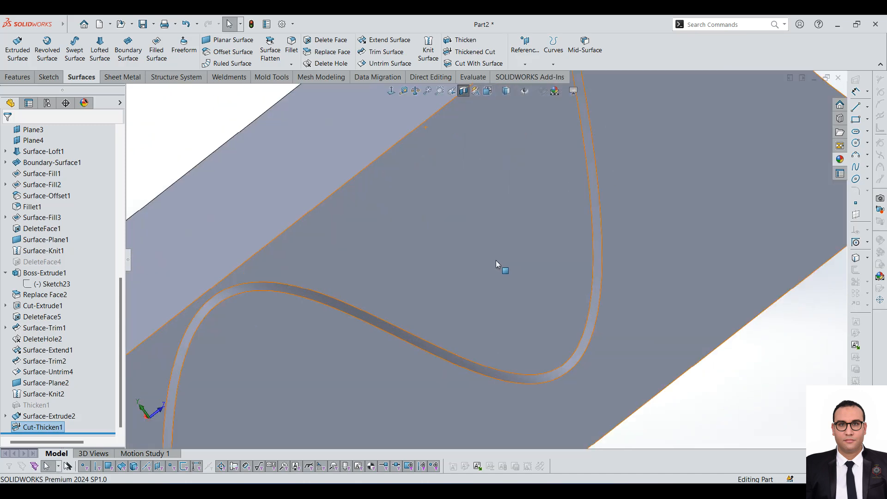
# - Check the slot's width by reading the length of its short end edge
pyautogui.click(592, 336)
pyautogui.scroll(3, 565, 266)
pyautogui.scroll(-7, 527, 155)
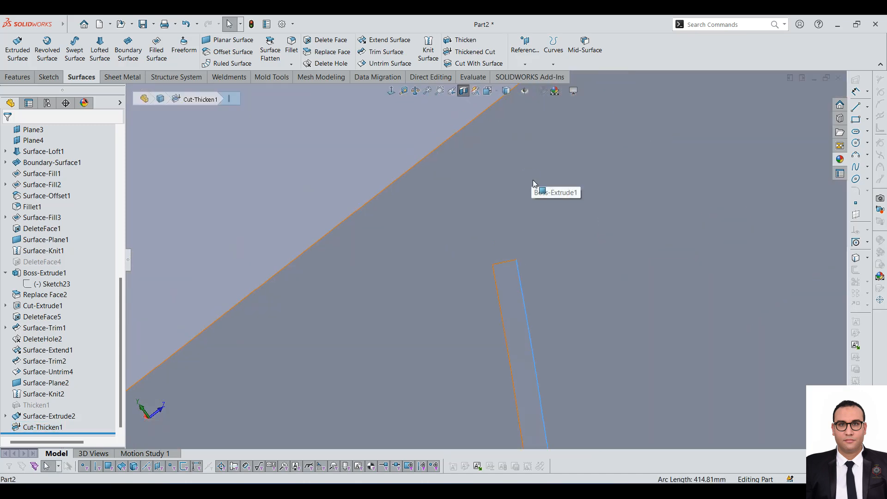
pyautogui.click(507, 262)
pyautogui.press('f')
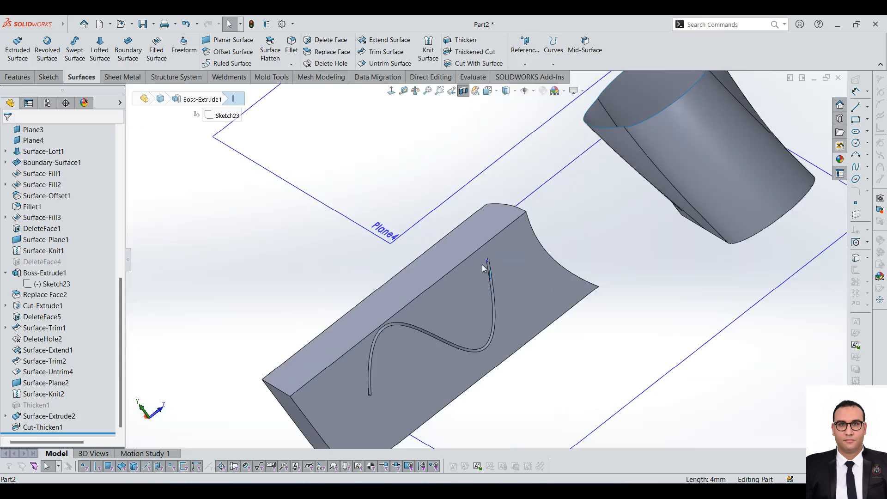
# - Edit the thickened cut to apply its thickness on side 1 of the surface only
pyautogui.click(47, 430)
pyautogui.click(57, 407)
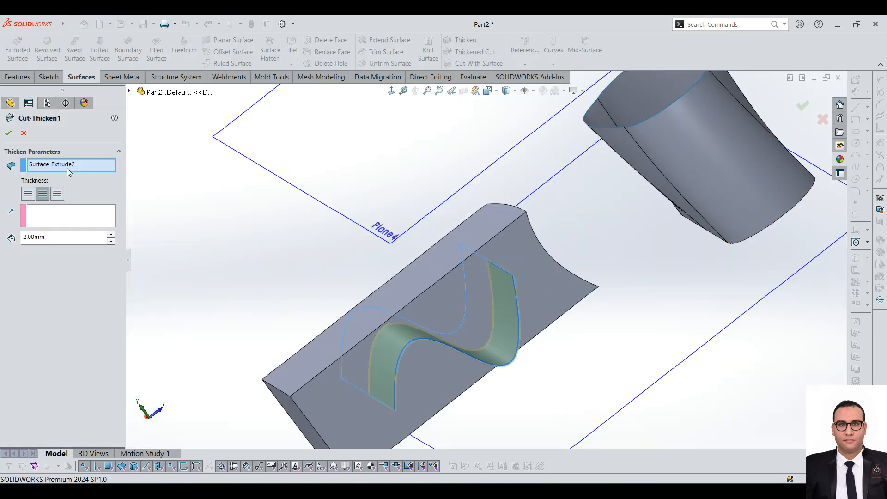
pyautogui.click(28, 194)
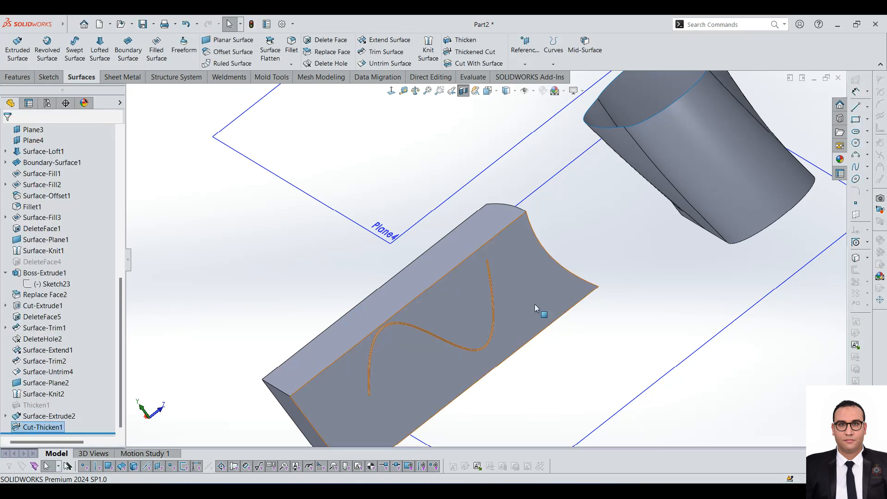
# - Check the length of the one-sided slot's short end edge
pyautogui.scroll(-10, 515, 273)
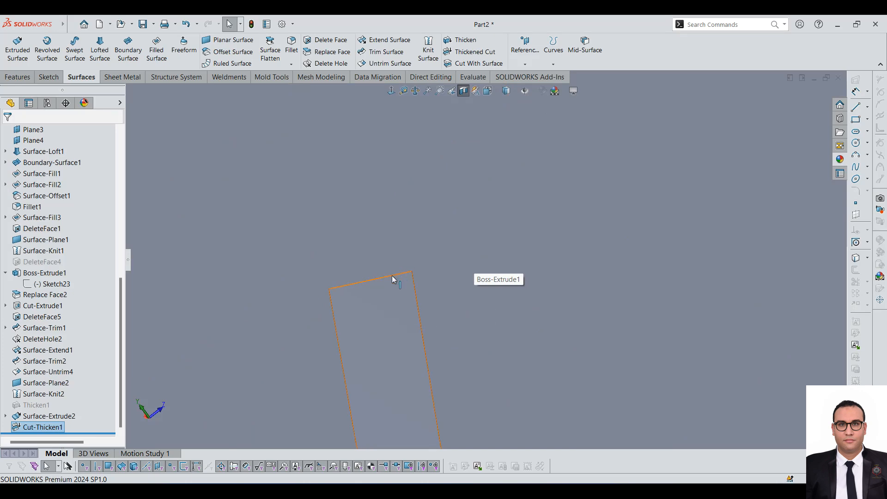
pyautogui.click(391, 276)
pyautogui.click(383, 277)
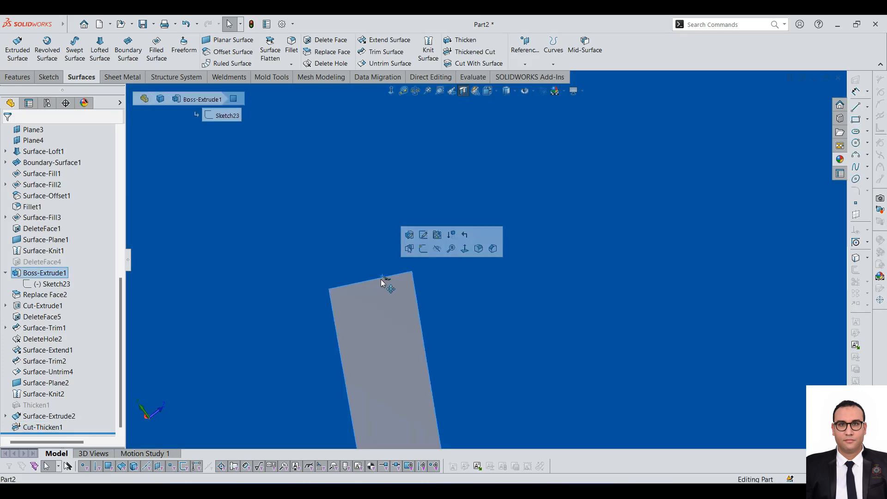
pyautogui.click(373, 279)
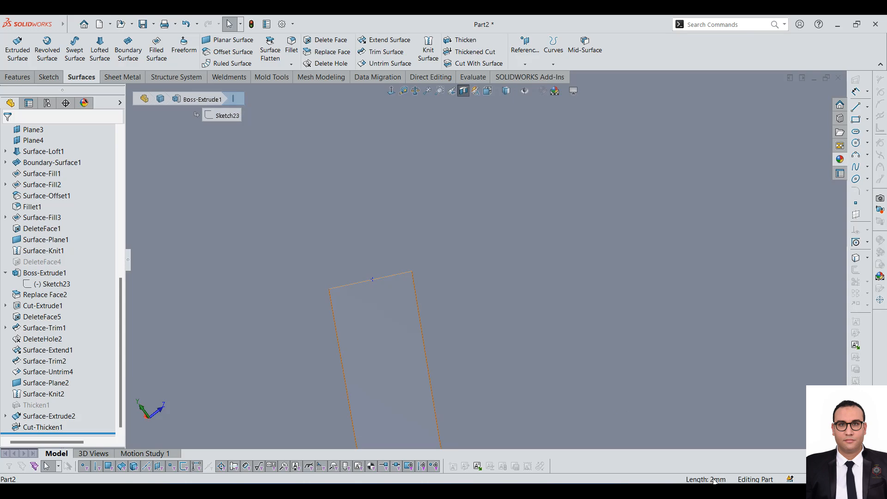
# - Delete the thickened cut feature from the block
pyautogui.scroll(12, 448, 280)
pyautogui.moveTo(461, 271)
pyautogui.mouseDown(button='middle')
pyautogui.moveTo(428, 263)
pyautogui.moveTo(446, 268)
pyautogui.mouseUp(button='middle')
pyautogui.scroll(10, 448, 270)
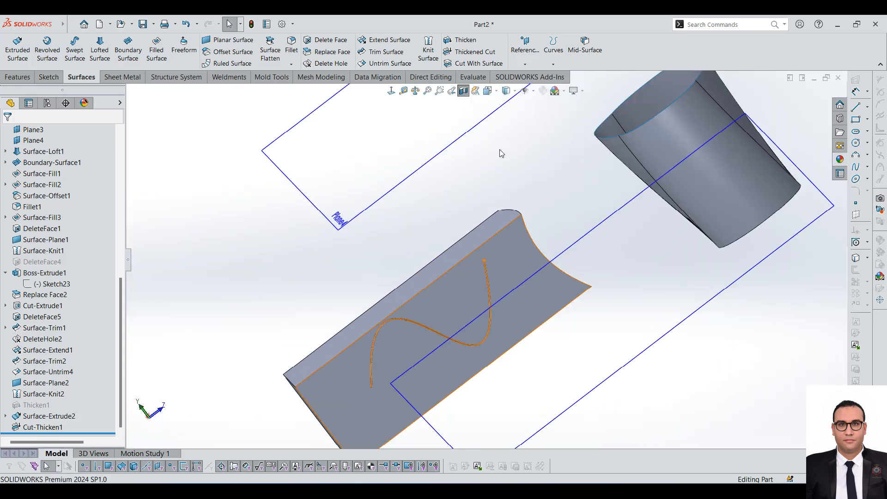
pyautogui.scroll(5, 485, 266)
pyautogui.moveTo(533, 254); pyautogui.dragTo(544, 241, button='middle')
pyautogui.scroll(-5, 484, 278)
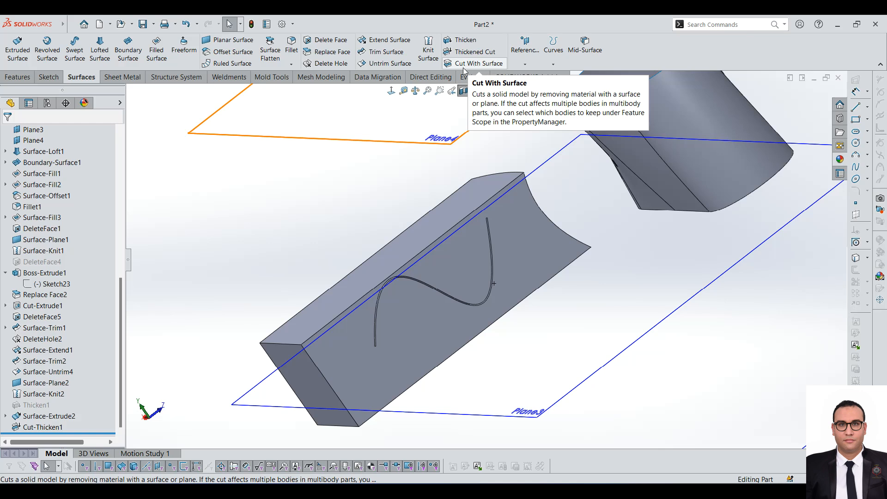
pyautogui.click(47, 428)
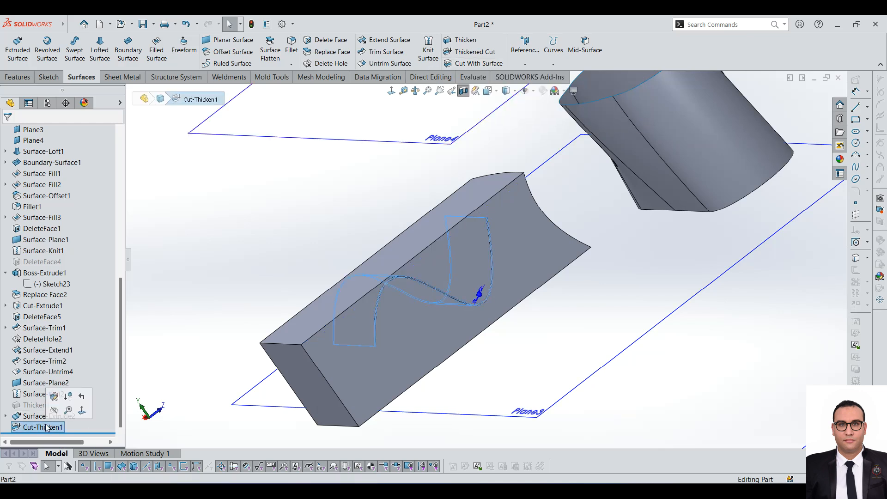
pyautogui.press('Delete')
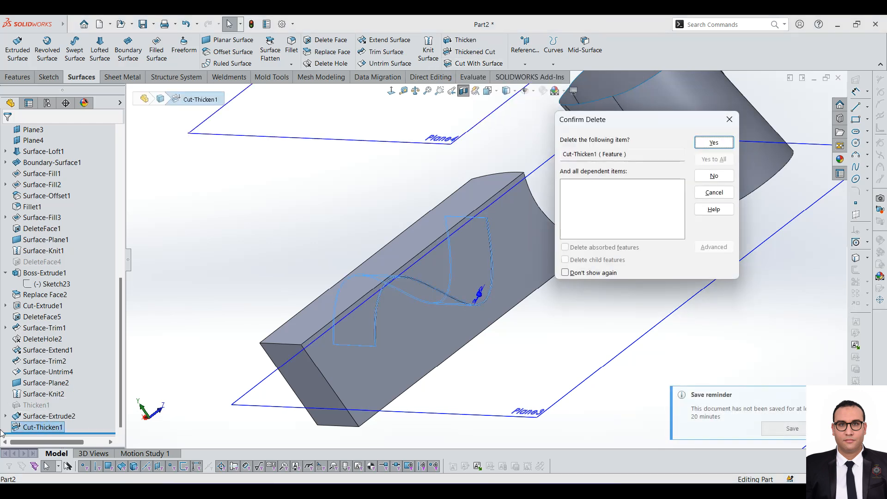
pyautogui.press('Return')
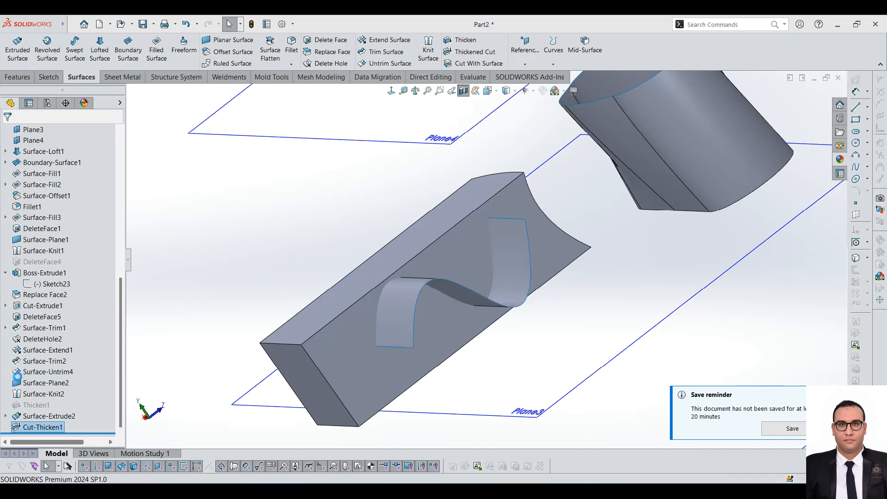
# - Edit the sketch of the wavy extruded surface, pulling the spline's end point out past the block's concave end
pyautogui.click(6, 427)
pyautogui.click(37, 427)
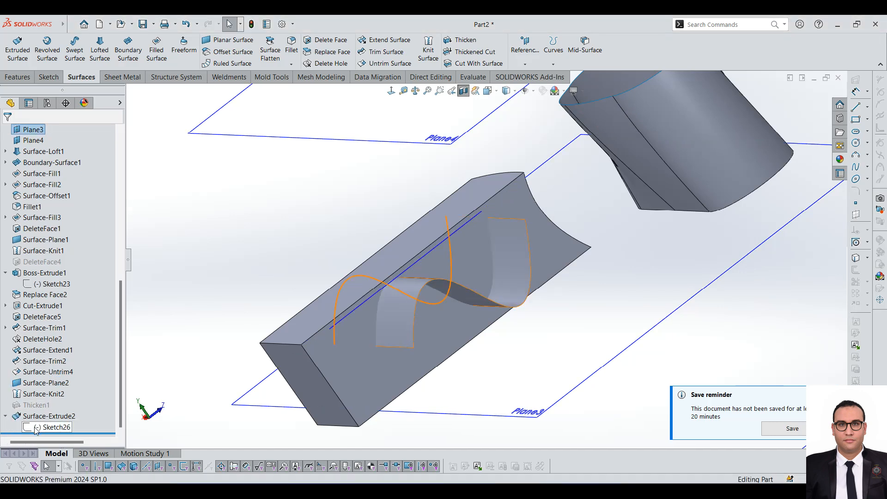
pyautogui.click(44, 401)
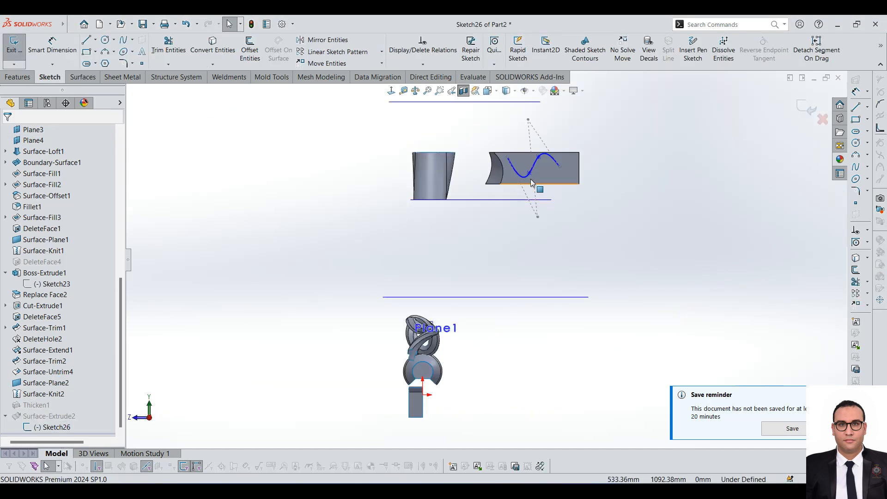
pyautogui.moveTo(410, 194)
pyautogui.mouseDown()
pyautogui.moveTo(263, 178)
pyautogui.moveTo(276, 178)
pyautogui.mouseUp()
pyautogui.scroll(8, 508, 392)
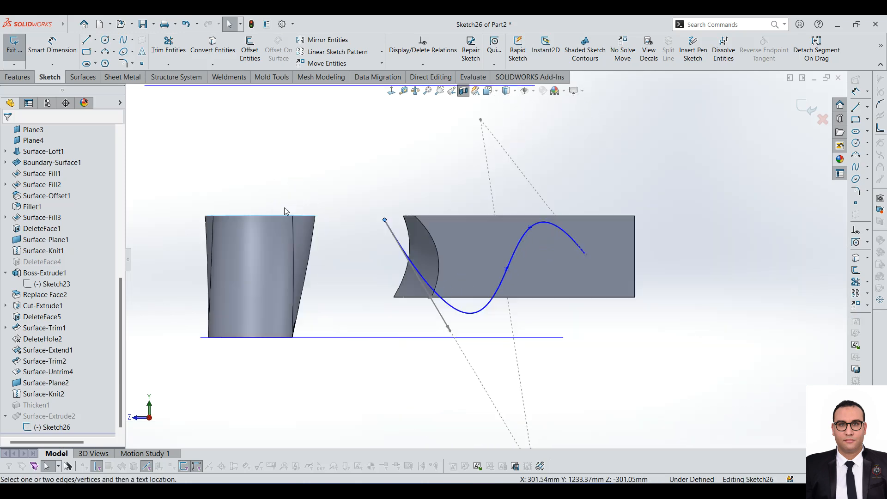
# - Reshape the spline's bends to stay within the block's height, stretch its other end past the flat end and finish the sketch
pyautogui.moveTo(506, 346); pyautogui.dragTo(504, 306)
pyautogui.scroll(5, 501, 277)
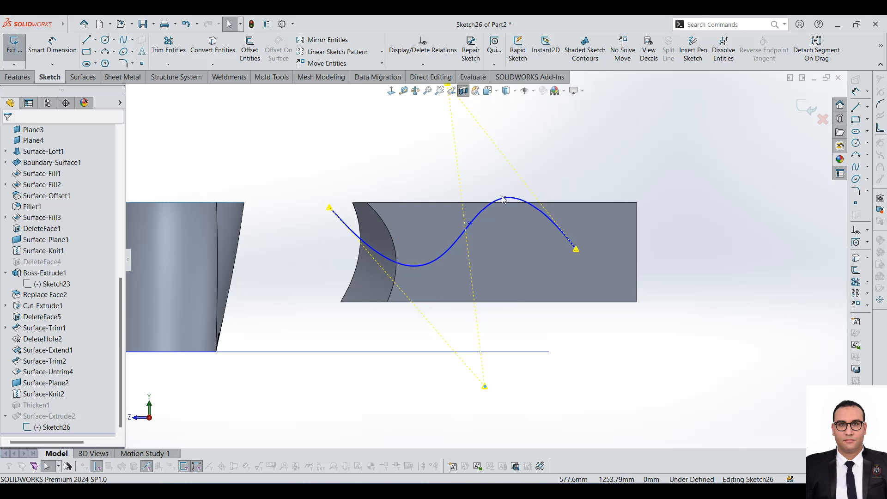
pyautogui.moveTo(518, 220)
pyautogui.mouseDown()
pyautogui.moveTo(527, 233)
pyautogui.moveTo(511, 216)
pyautogui.mouseUp()
pyautogui.moveTo(572, 252); pyautogui.dragTo(663, 263)
pyautogui.scroll(-4, 442, 320)
pyautogui.scroll(-4, 476, 257)
pyautogui.moveTo(477, 257); pyautogui.dragTo(499, 310, button='middle')
pyautogui.click(14, 46)
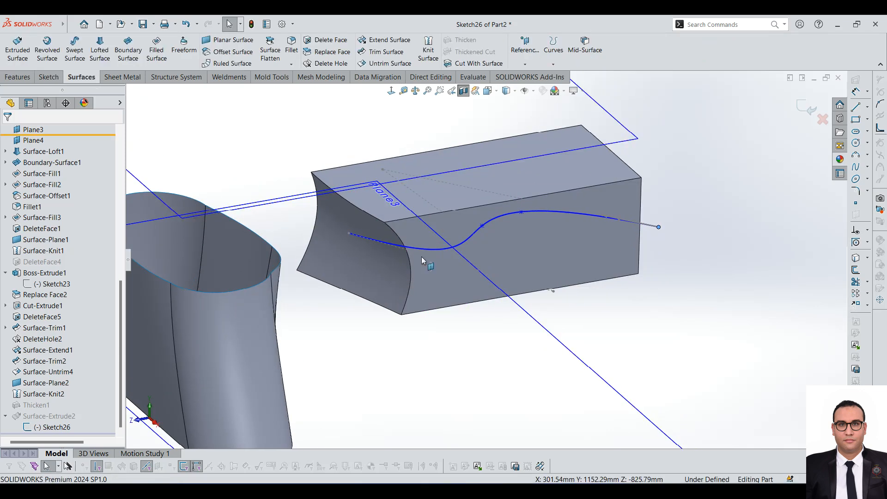
# - Cut the block with the wavy extruded surface, flipping the cut direction and keeping the part above the surface
pyautogui.scroll(-1, 549, 217)
pyautogui.moveTo(548, 217); pyautogui.dragTo(524, 220, button='middle')
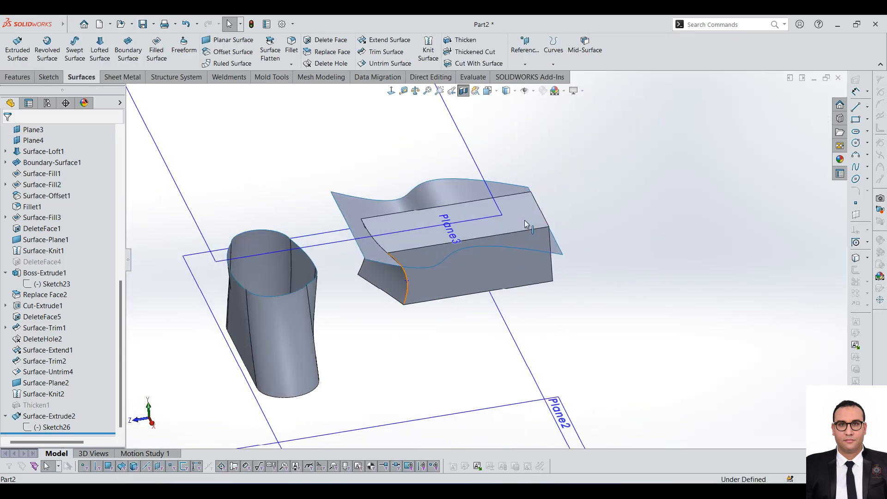
pyautogui.scroll(-2, 523, 149)
pyautogui.click(476, 64)
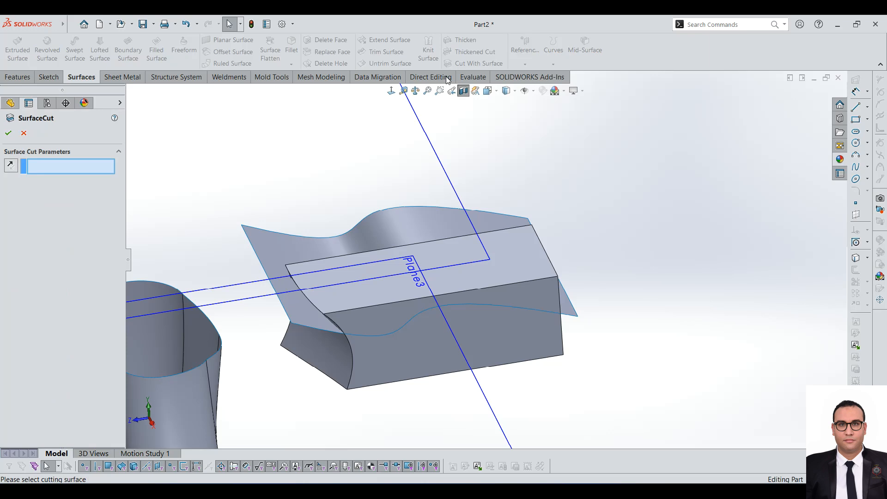
pyautogui.click(376, 223)
pyautogui.scroll(-2, 376, 280)
pyautogui.moveTo(419, 279); pyautogui.dragTo(396, 287, button='middle')
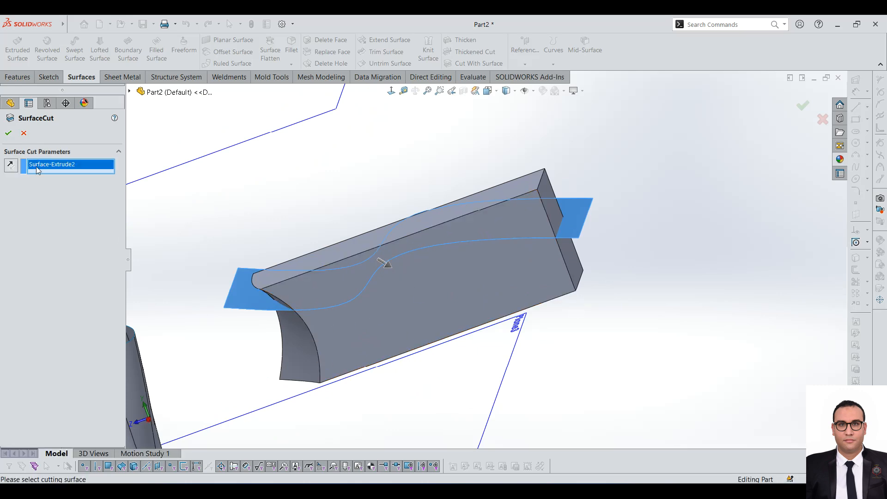
pyautogui.click(13, 165)
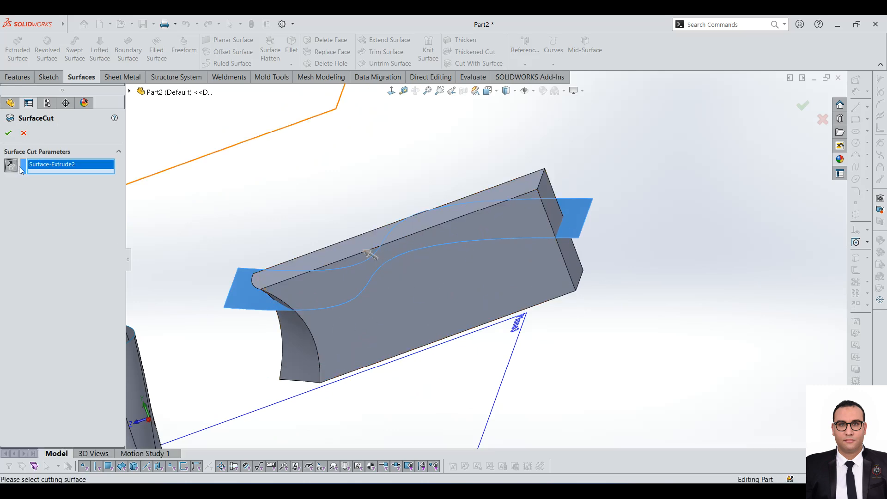
pyautogui.click(8, 133)
# - Examine the wavy cut through the block from below, above and the side
pyautogui.moveTo(418, 279); pyautogui.dragTo(375, 248, button='middle')
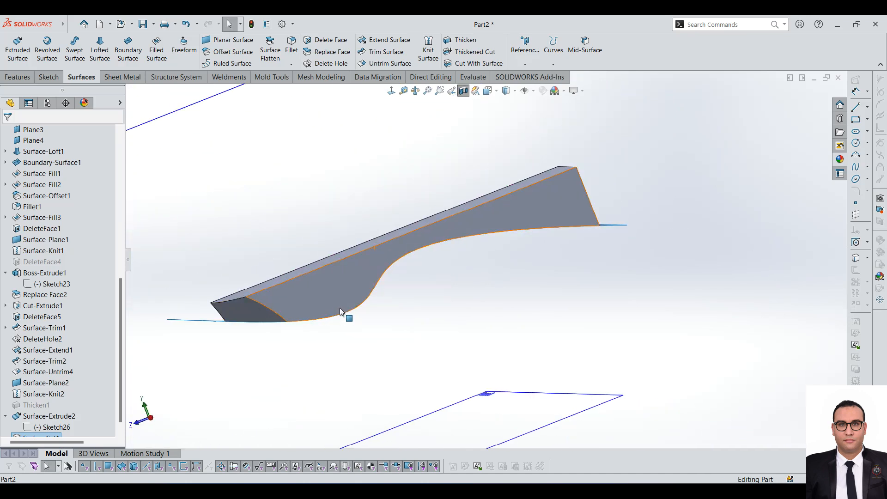
pyautogui.scroll(6, 288, 320)
pyautogui.scroll(-6, 466, 309)
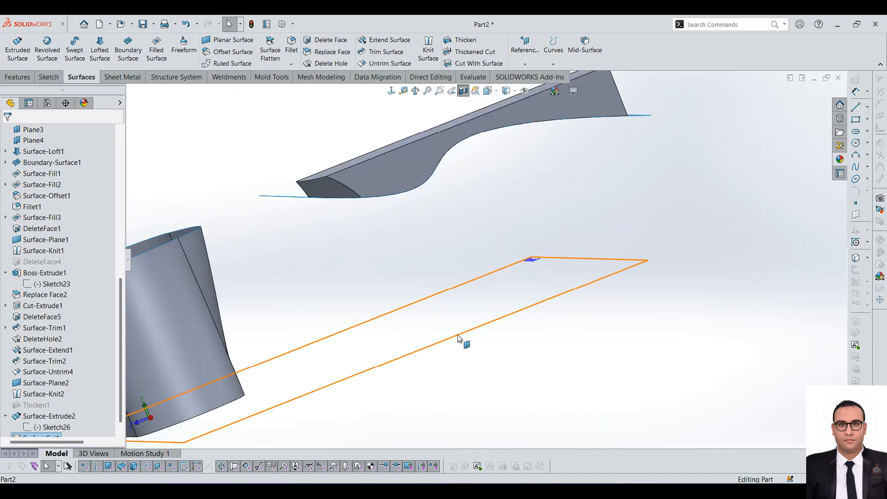
pyautogui.scroll(5, 459, 338)
pyautogui.moveTo(459, 339); pyautogui.dragTo(495, 347, button='middle')
pyautogui.scroll(2, 486, 262)
pyautogui.scroll(-4, 541, 184)
pyautogui.moveTo(409, 253); pyautogui.dragTo(429, 414, button='middle')
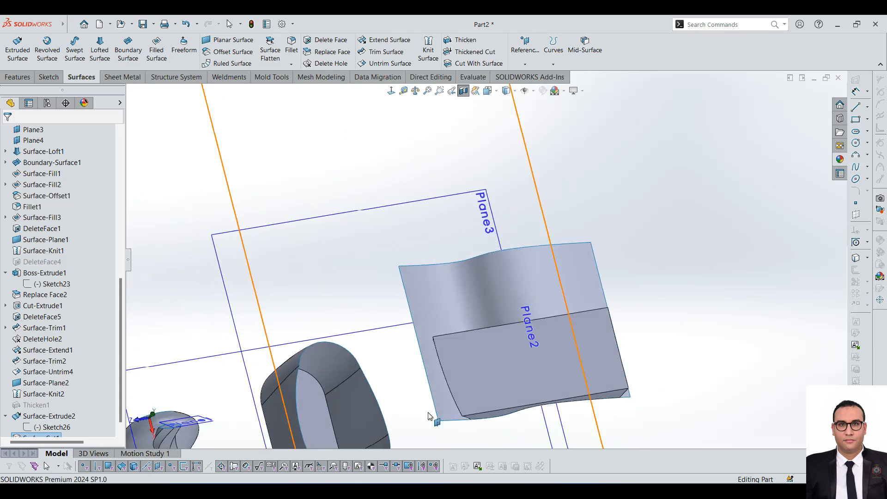
pyautogui.scroll(6, 484, 260)
pyautogui.scroll(-5, 527, 266)
pyautogui.moveTo(505, 317); pyautogui.dragTo(491, 154, button='middle')
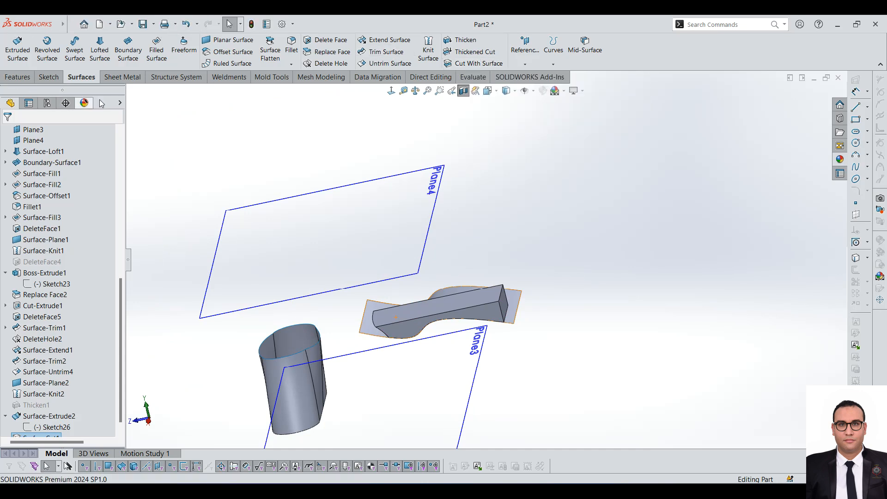
pyautogui.scroll(3, 328, 283)
pyautogui.scroll(-3, 393, 361)
pyautogui.scroll(1, 466, 317)
# - Review the face 1 and face 2 selections of the Mid-Surface command, and leave it without creating a surface
pyautogui.click(585, 46)
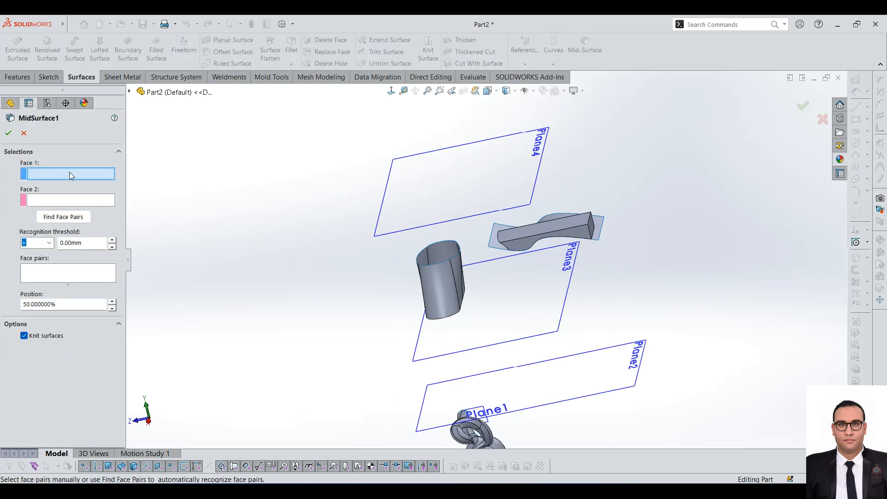
pyautogui.click(59, 201)
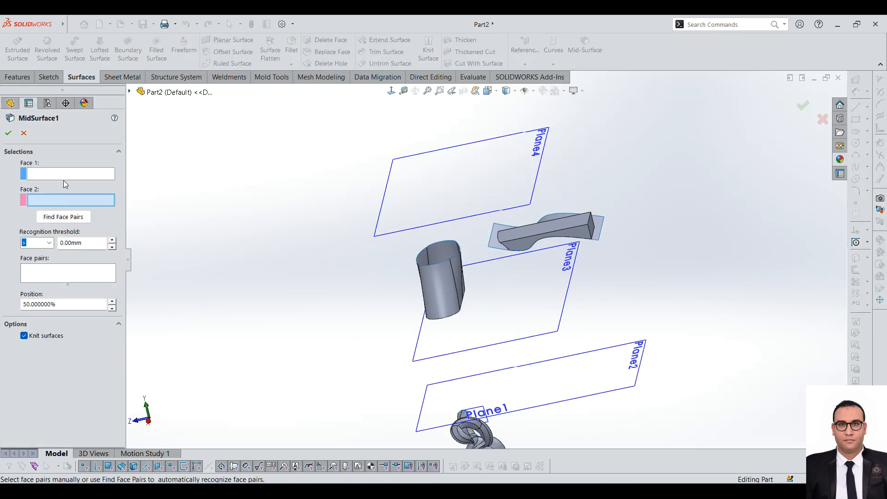
pyautogui.click(68, 175)
pyautogui.click(75, 201)
pyautogui.click(24, 133)
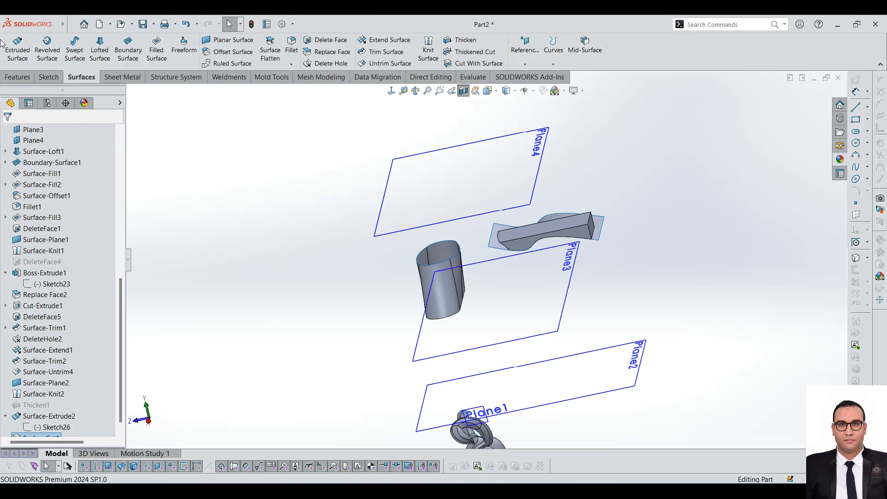
pyautogui.press('f')
pyautogui.scroll(-5, 519, 239)
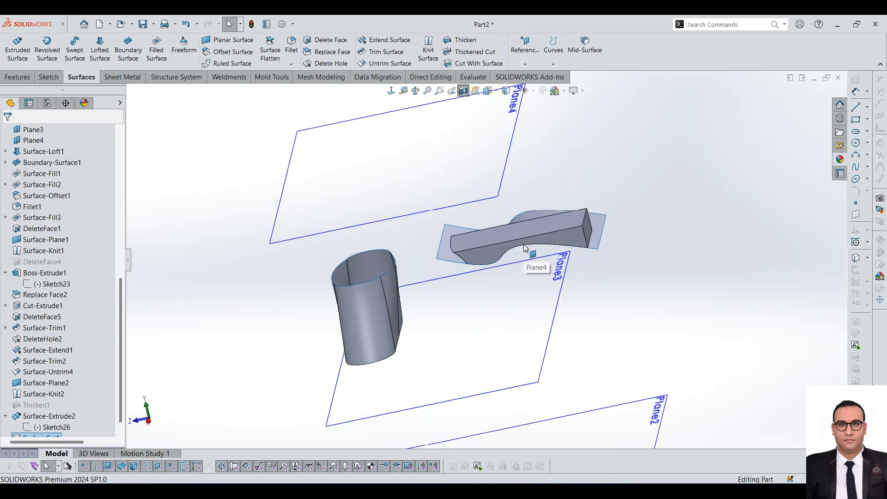
pyautogui.scroll(4, 518, 234)
pyautogui.scroll(-2, 486, 238)
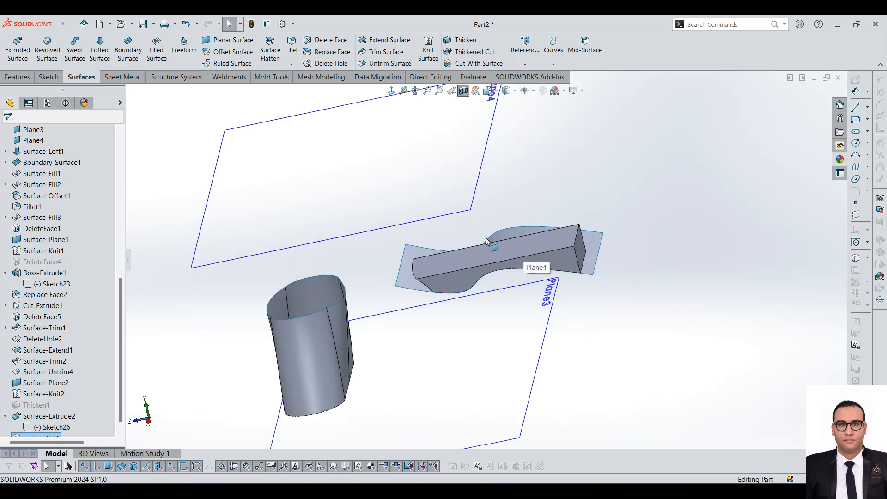